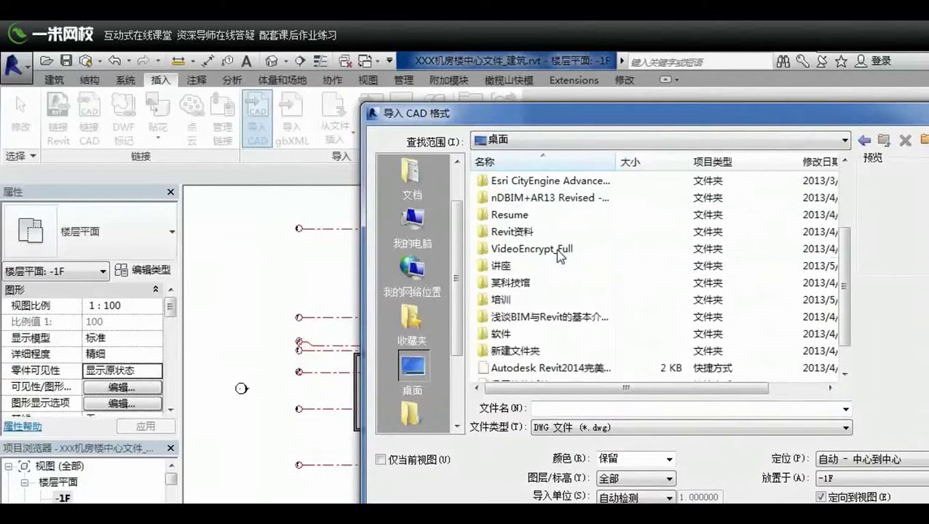
- Browse to the 13-地下一层梁的绘制 cad folder and select 地下室梁布置图.dwg for import
double_click(554, 282)
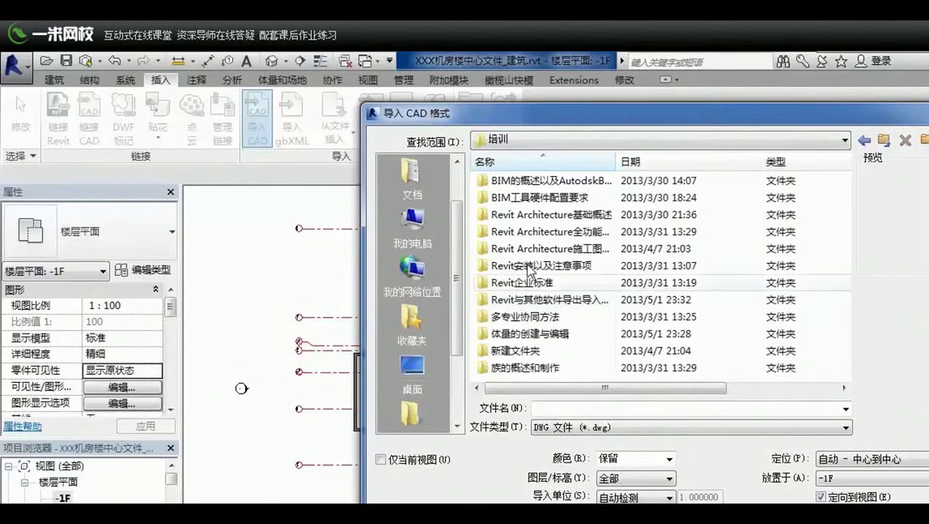
double_click(551, 248)
double_click(563, 180)
scroll(551, 355, "down", 2)
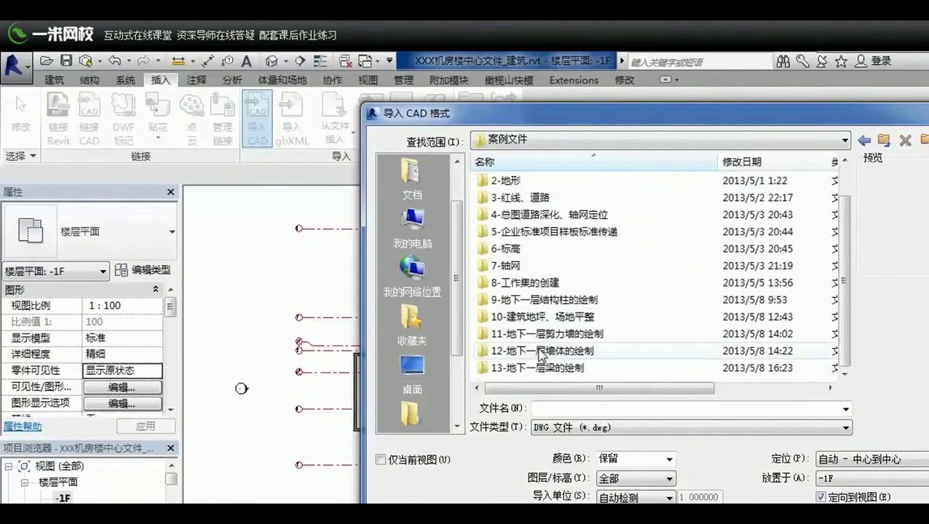
double_click(532, 363)
double_click(534, 195)
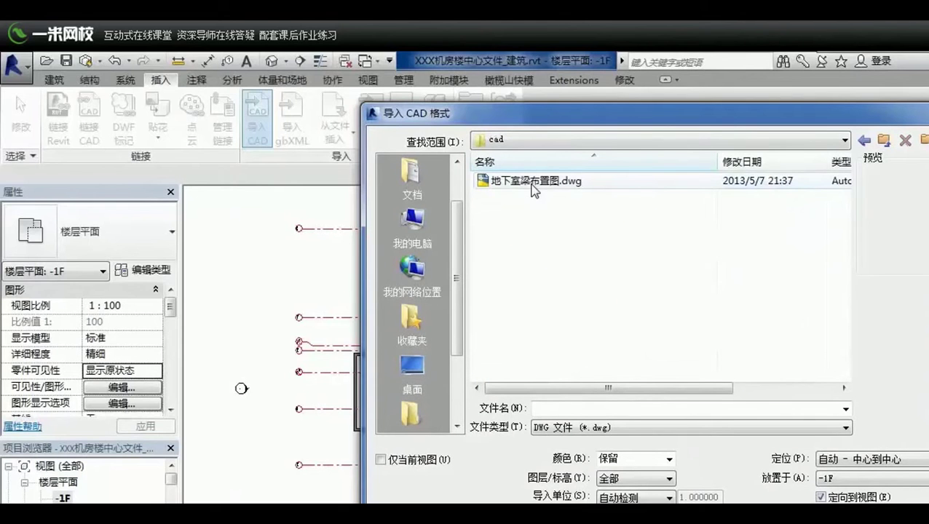
left_click(533, 188)
left_click(632, 498)
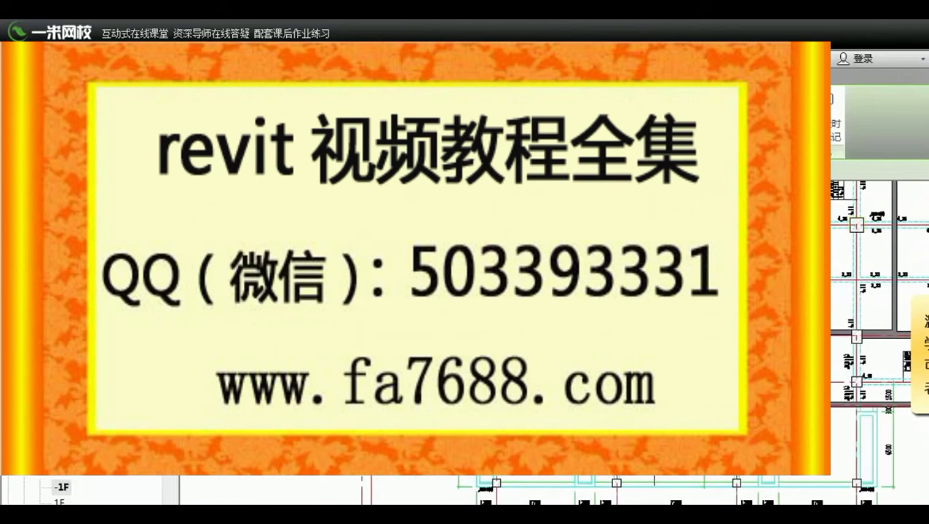
- Zoom and pan the -1F plan to frame the imported beam layout
scroll(874, 342, "up", 2)
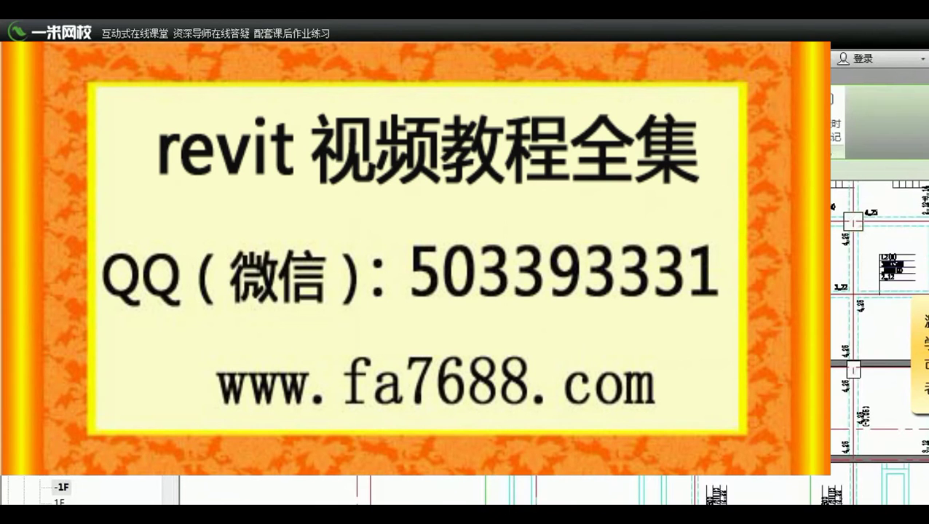
scroll(879, 342, "up", 2)
scroll(879, 342, "up", 1)
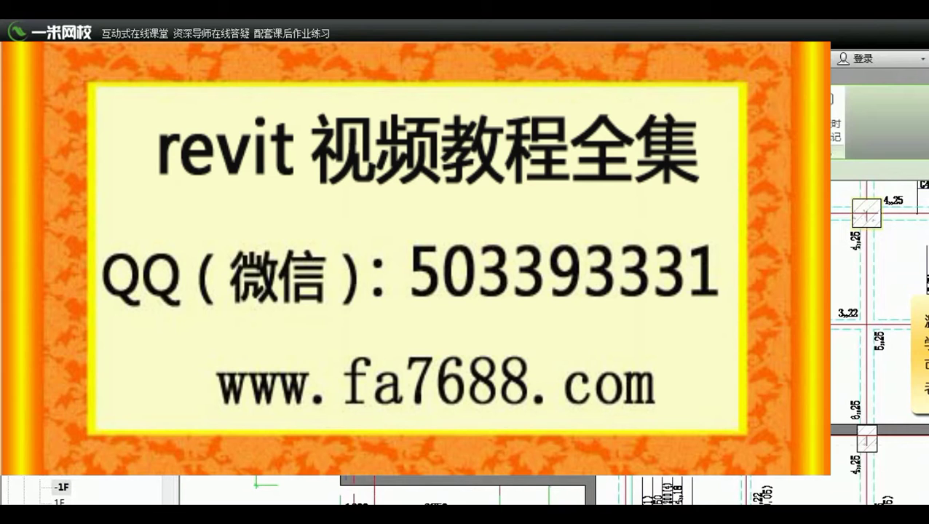
scroll(879, 342, "up", 2)
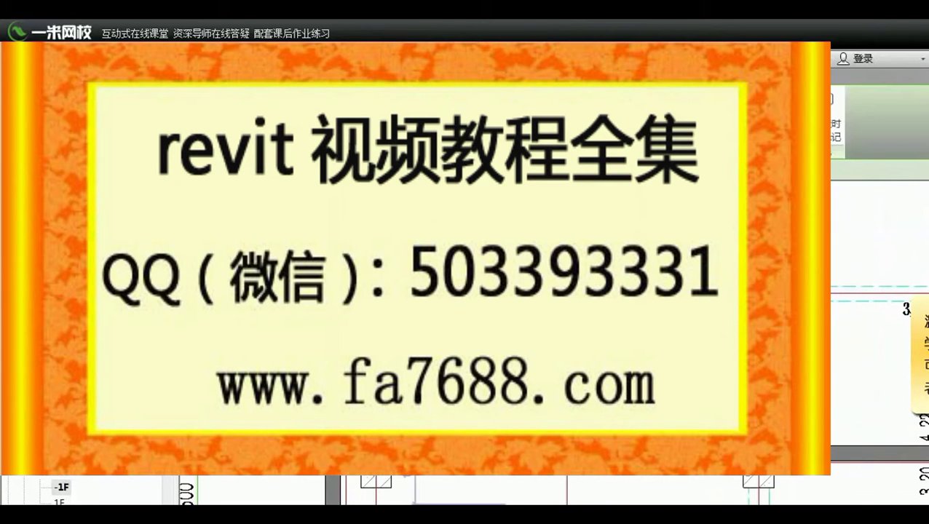
scroll(880, 342, "down", 2)
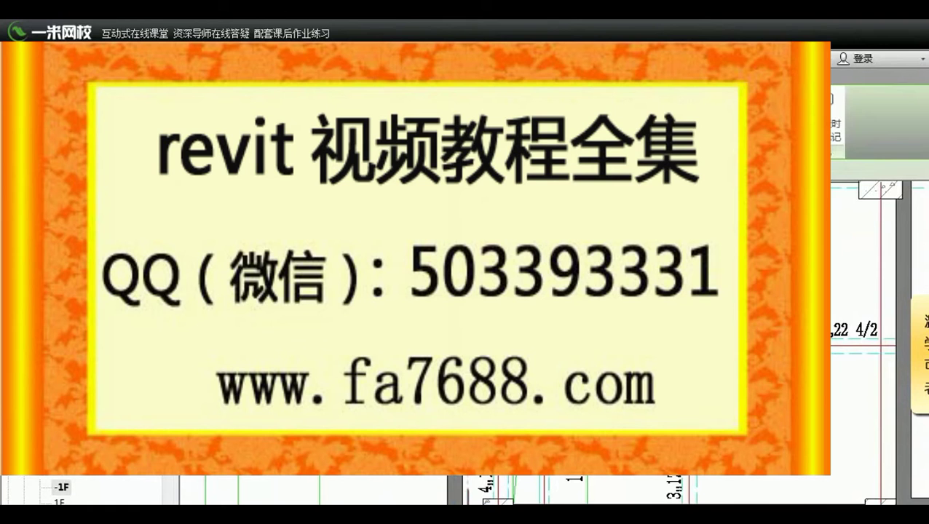
middle_click_drag(879, 320, 879, 342)
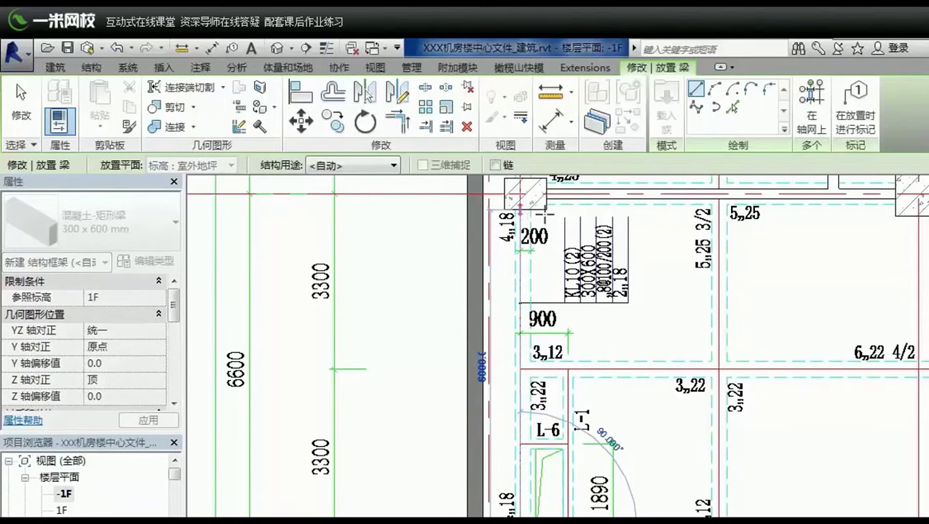
- Draw a first beam between two plan points, dismiss the not-visible-in-1F warning, and exit beam placement
left_click(535, 219)
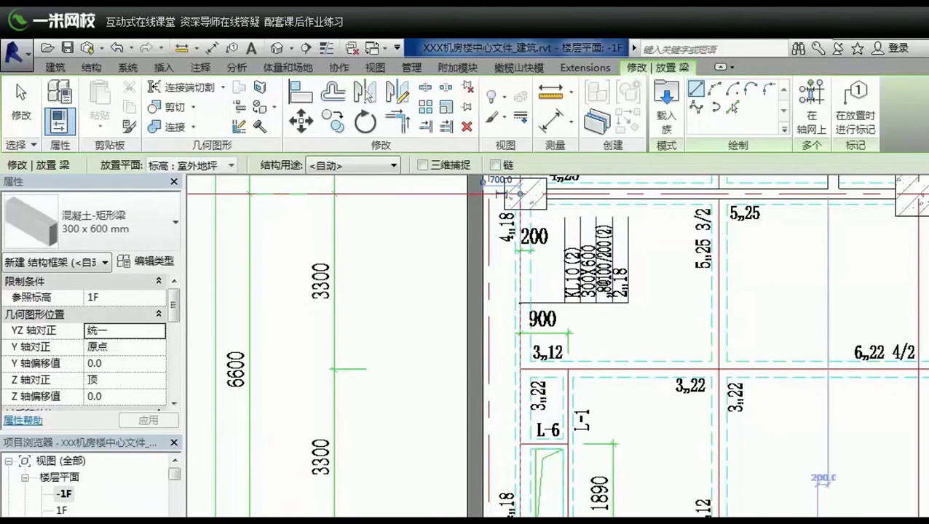
left_click(824, 506)
left_click_drag(613, 346, 449, 356)
mouse_move(613, 347)
left_mouse_down()
mouse_move(459, 347)
mouse_move(757, 358)
left_mouse_up()
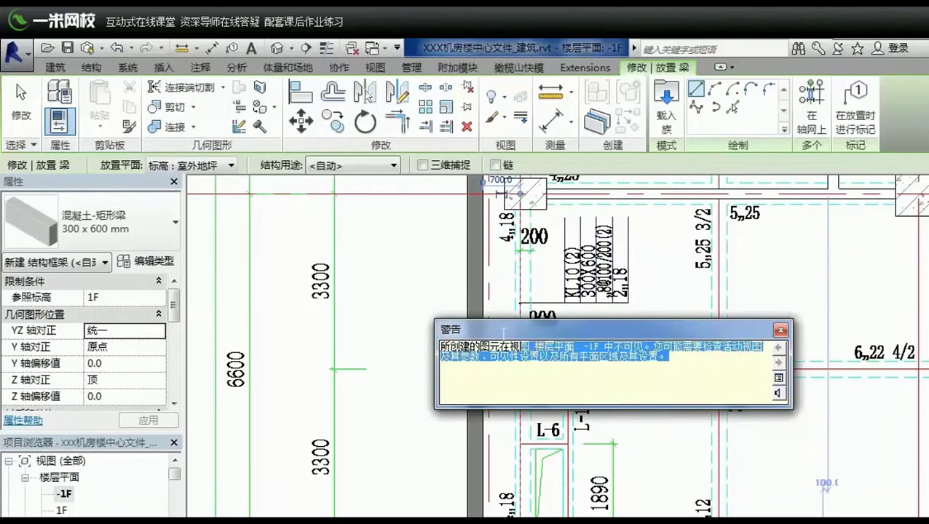
key("Escape")
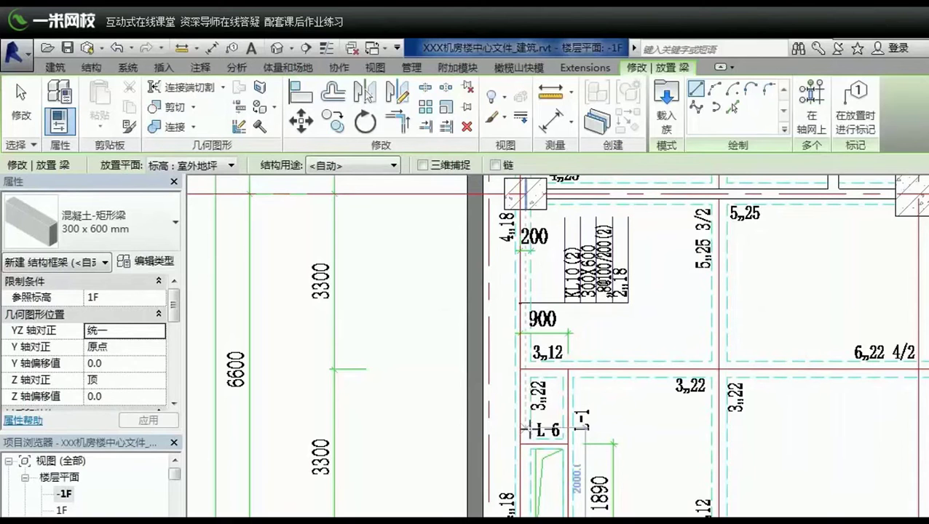
key("Escape")
key("Escape")
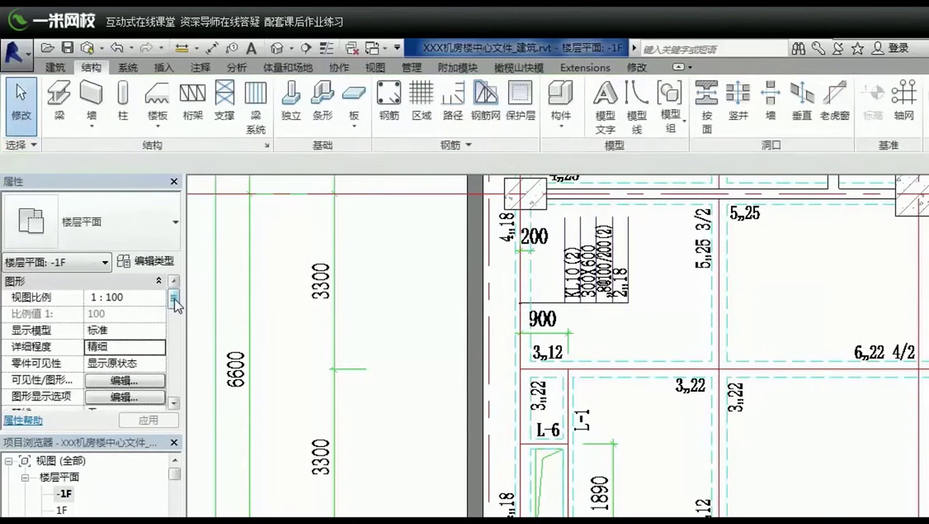
- Edit the -1F view range, replacing the 1200.0 cut plane offset so the beam shows
left_click_drag(174, 301, 173, 380)
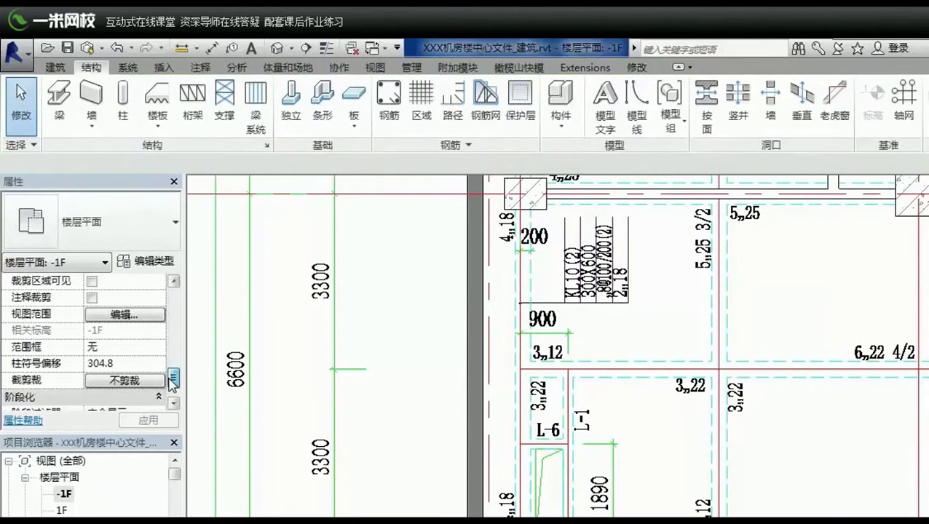
left_click(138, 318)
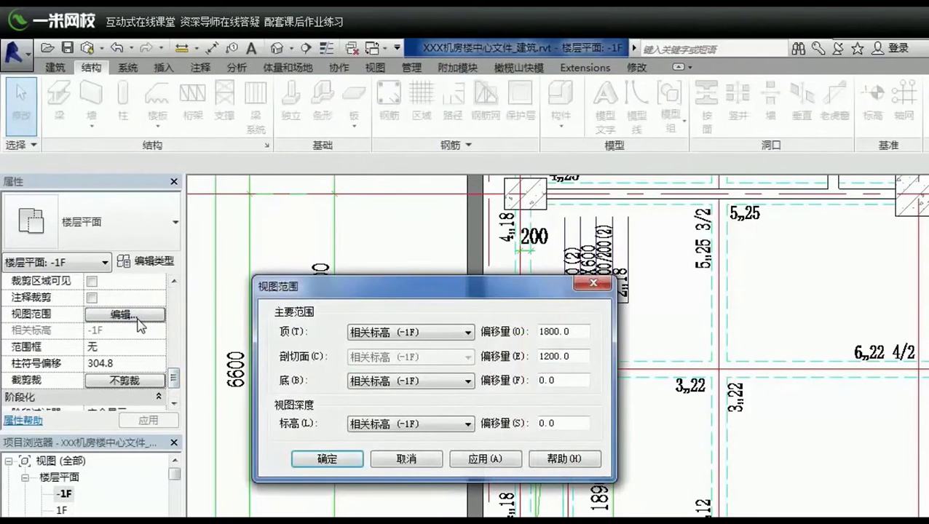
key("Escape")
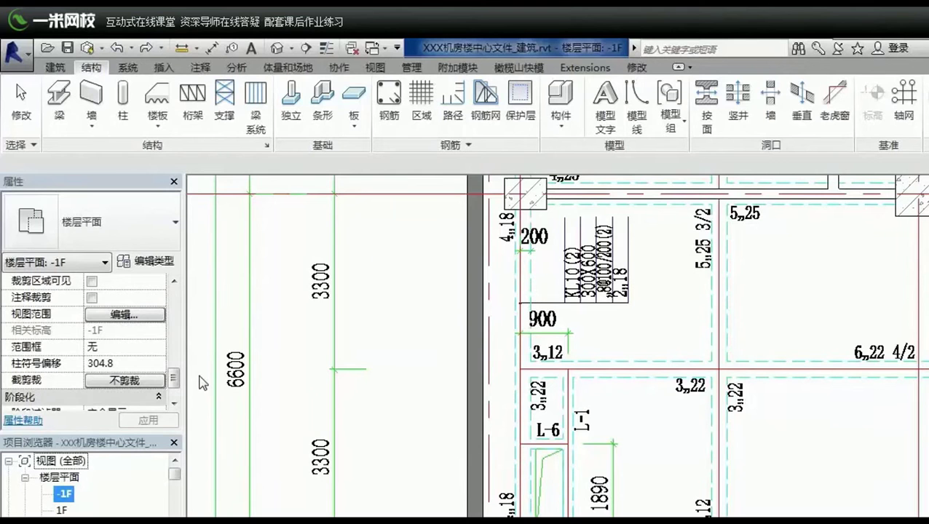
left_click(134, 315)
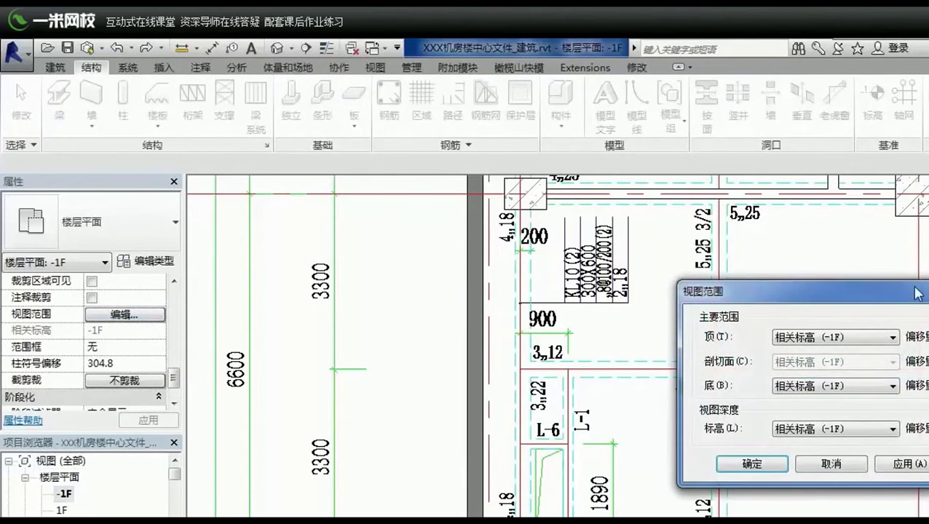
left_click_drag(917, 293, 686, 289)
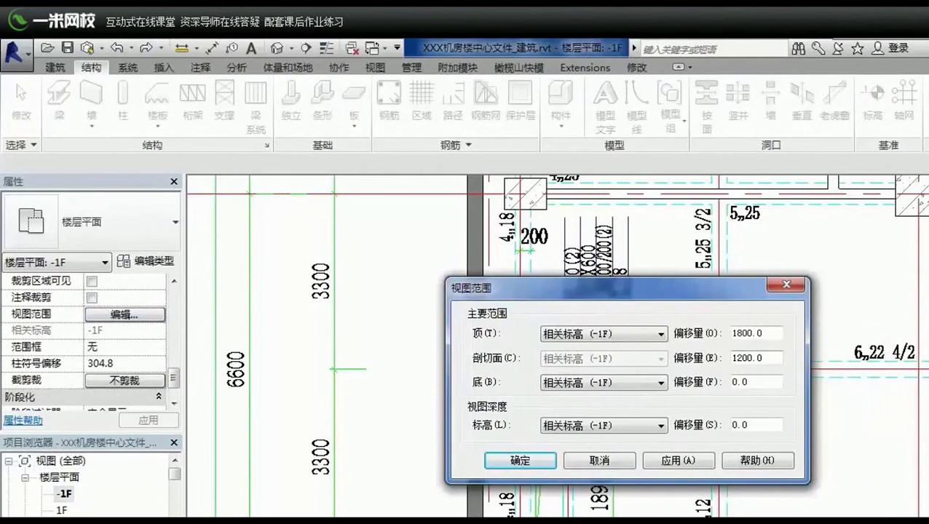
left_click_drag(764, 357, 670, 361)
type("1")
left_click(524, 466)
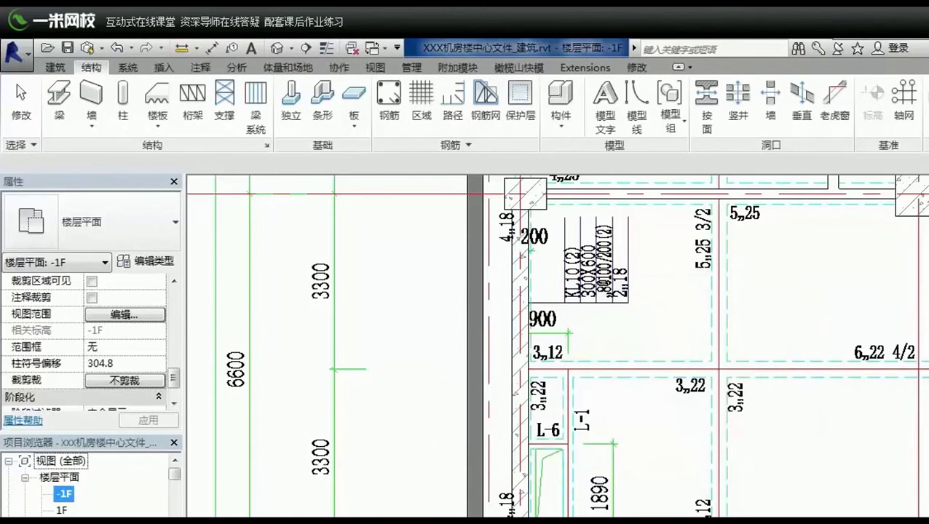
- Turn on thin lines and select the vertical beam beside the wall, cancelling a move
scroll(521, 510, "up", 1)
scroll(520, 510, "up", 2)
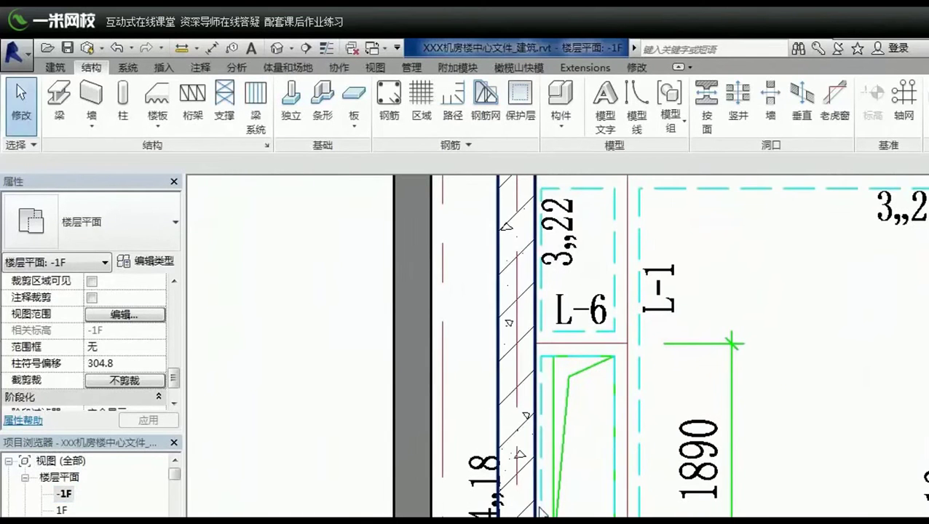
left_click(326, 48)
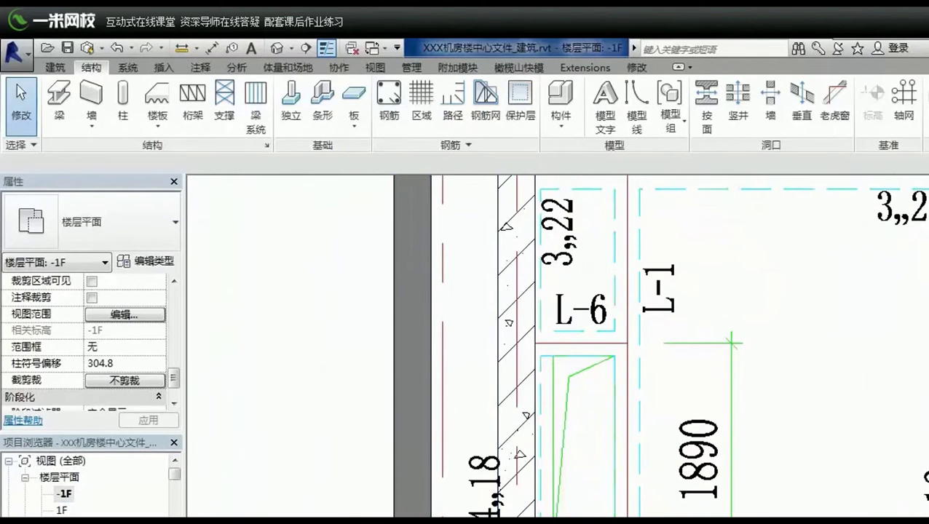
left_click(515, 306)
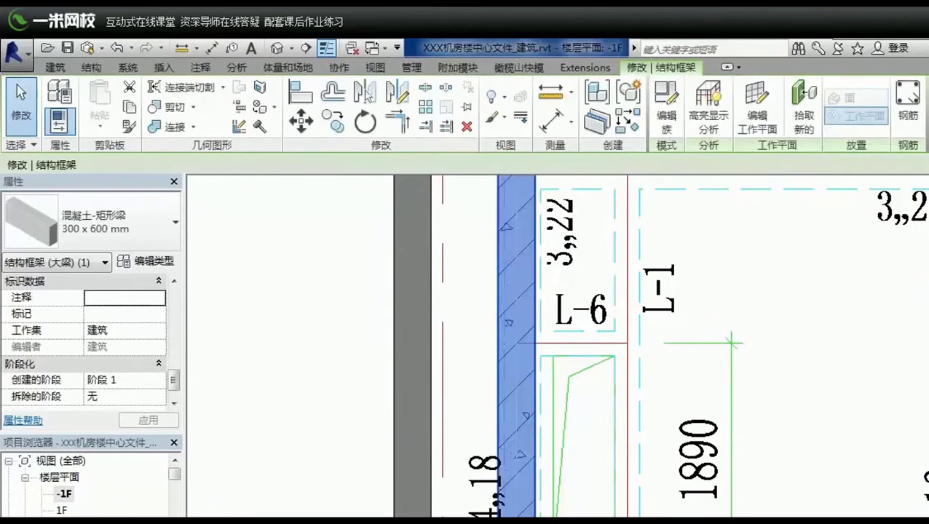
key("m")
key("v")
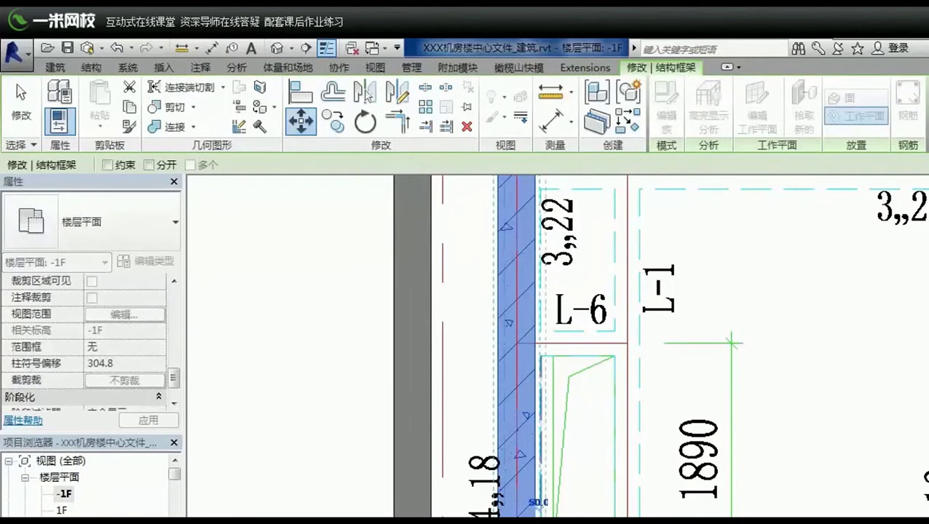
scroll(536, 510, "up", 2)
key("Escape")
key("Escape")
- Select and release the beam at the wall corner to check its position
scroll(568, 502, "down", 8)
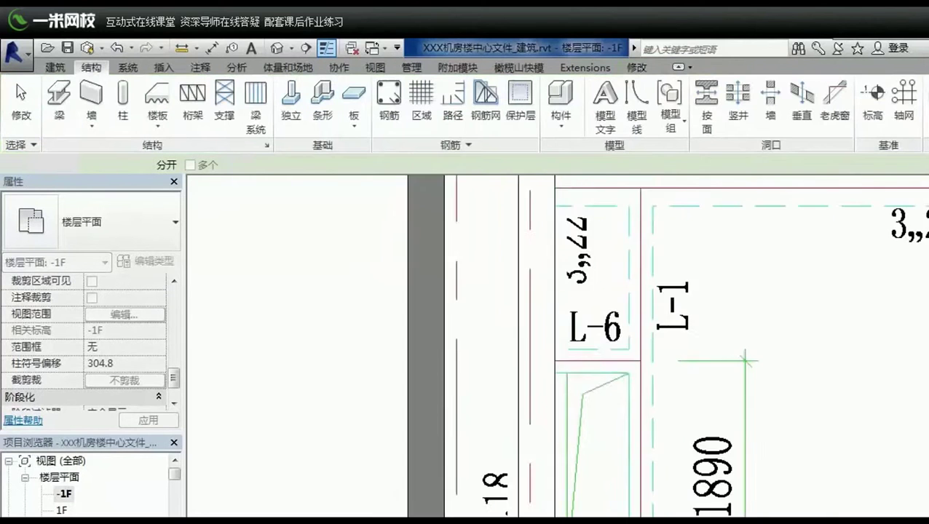
scroll(594, 437, "down", 2)
scroll(561, 367, "up", 1)
scroll(575, 442, "up", 4)
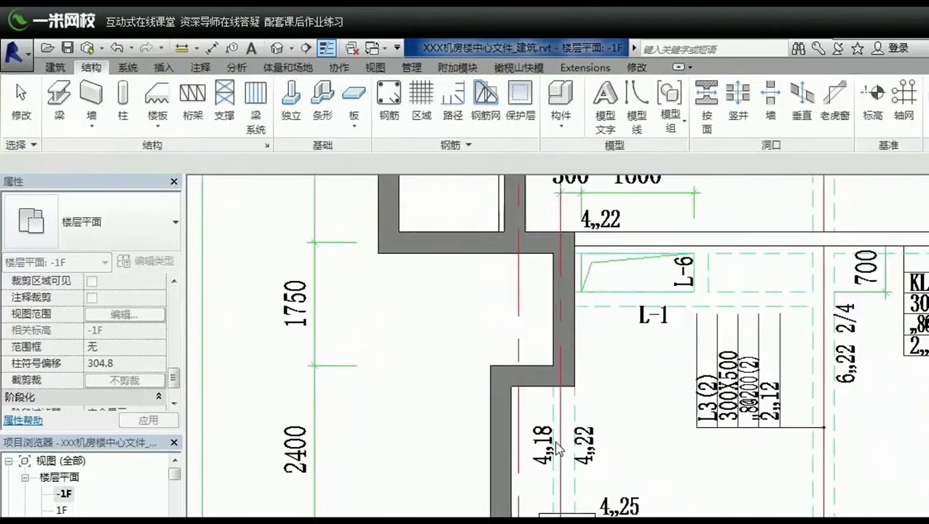
scroll(549, 442, "up", 1)
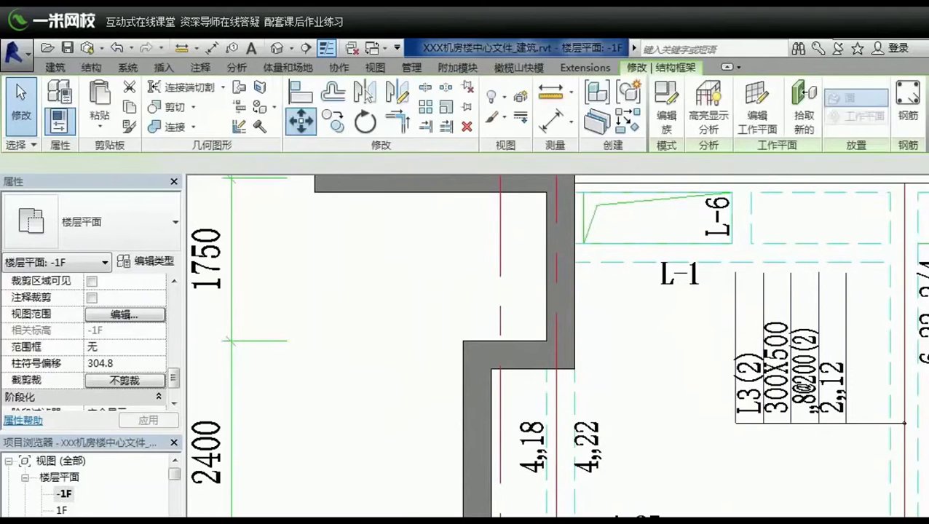
left_click(557, 383)
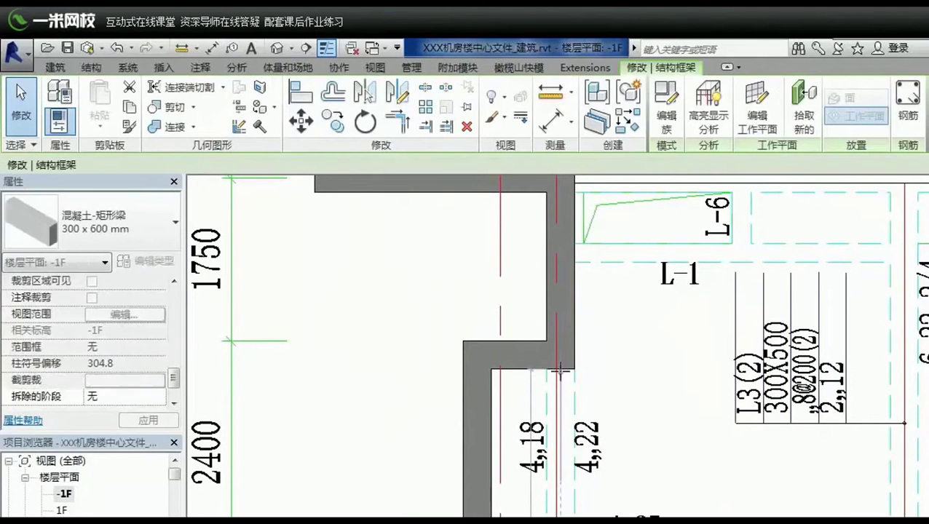
left_click(559, 378)
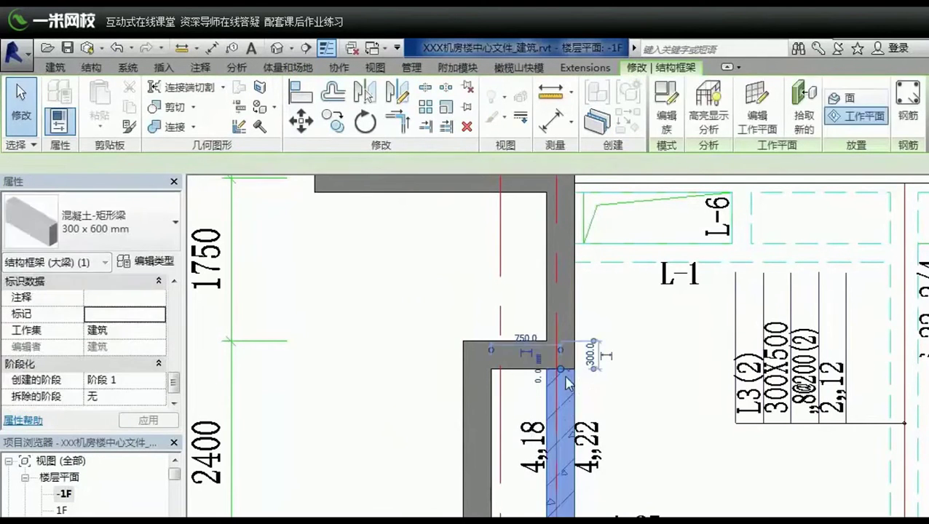
key("Escape")
- Pan across the plan bay by bay to compare beams with the CAD wall lines
scroll(564, 371, "up", 2)
scroll(568, 373, "down", 2)
scroll(566, 373, "down", 2)
middle_click_drag(567, 372, 585, 283)
scroll(575, 358, "up", 2)
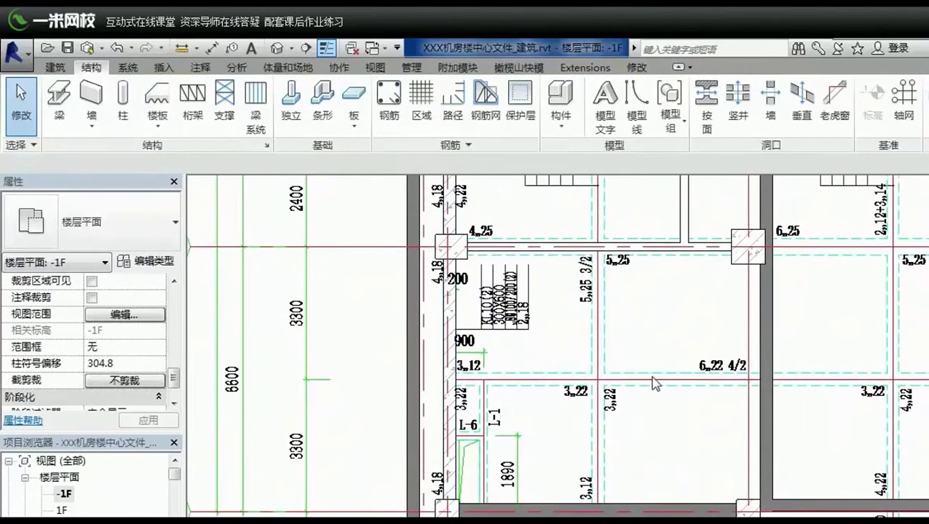
middle_click_drag(653, 384, 442, 386)
mouse_move(724, 419)
middle_mouse_down()
mouse_move(670, 424)
mouse_move(732, 260)
middle_mouse_up()
scroll(774, 357, "up", 2)
scroll(543, 375, "down", 3)
scroll(906, 383, "down", 2)
scroll(539, 315, "up", 3)
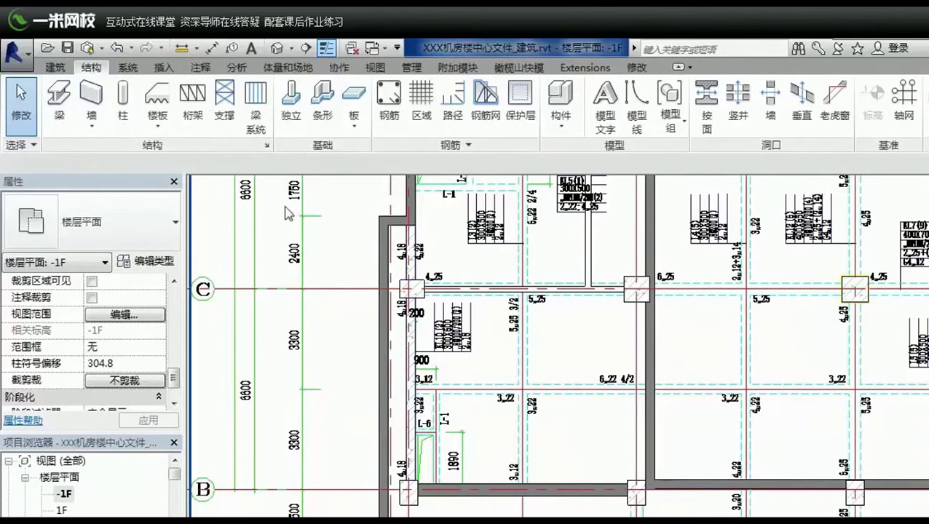
- Start the Beam tool and check the list of concrete beam sizes
left_click(63, 109)
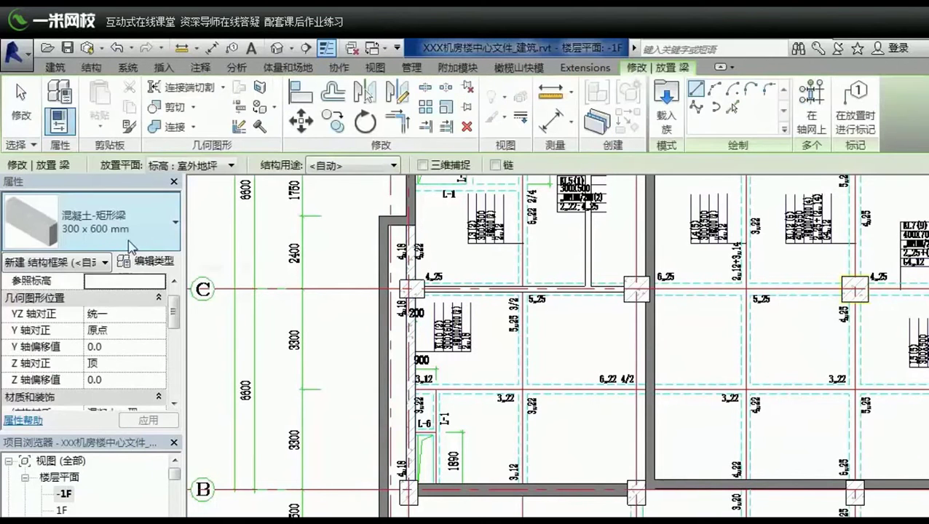
left_click(133, 245)
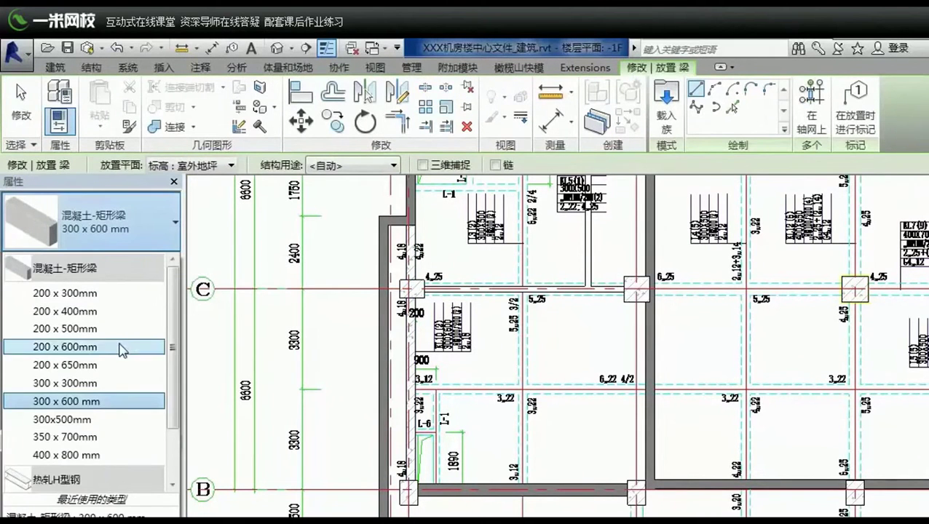
left_click(84, 419)
key("Escape")
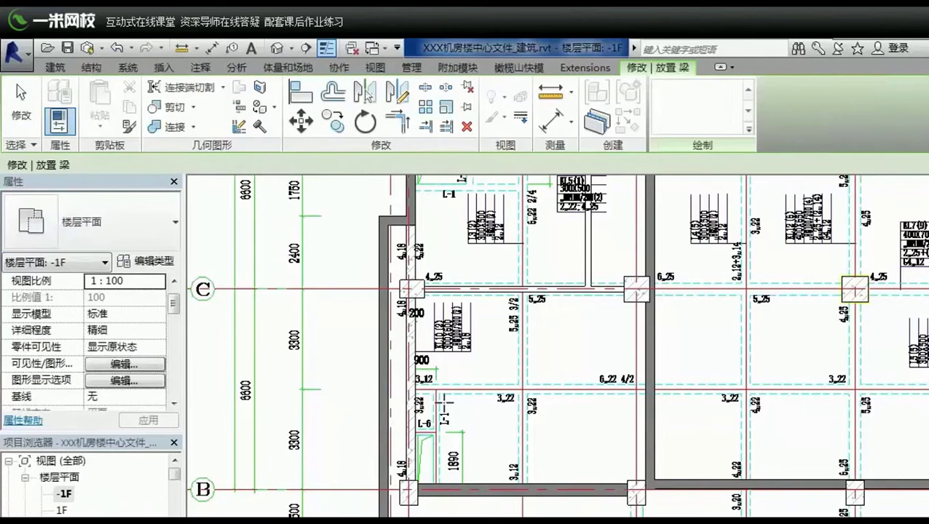
scroll(444, 401, "up", 3)
- Draw a 300x500mm concrete rectangular beam along the horizontal 3,22 grid line
left_click(399, 394)
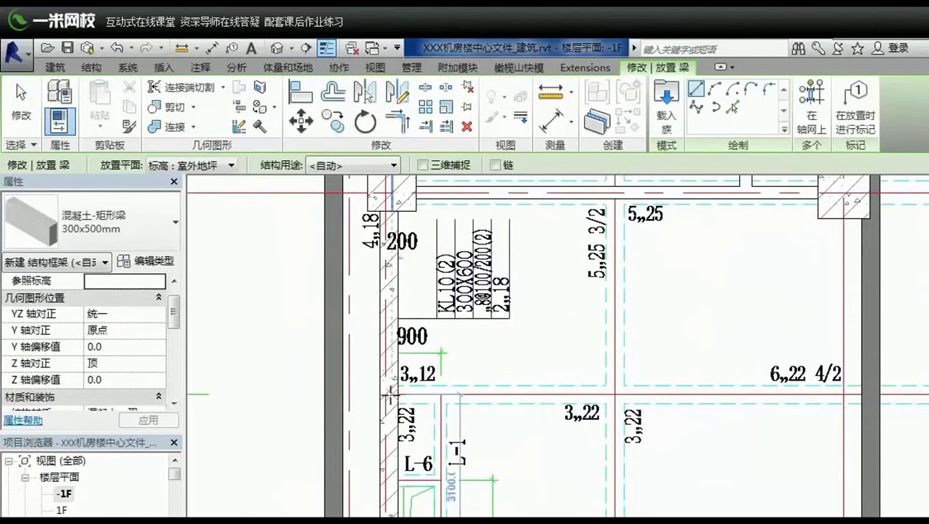
left_click(393, 395)
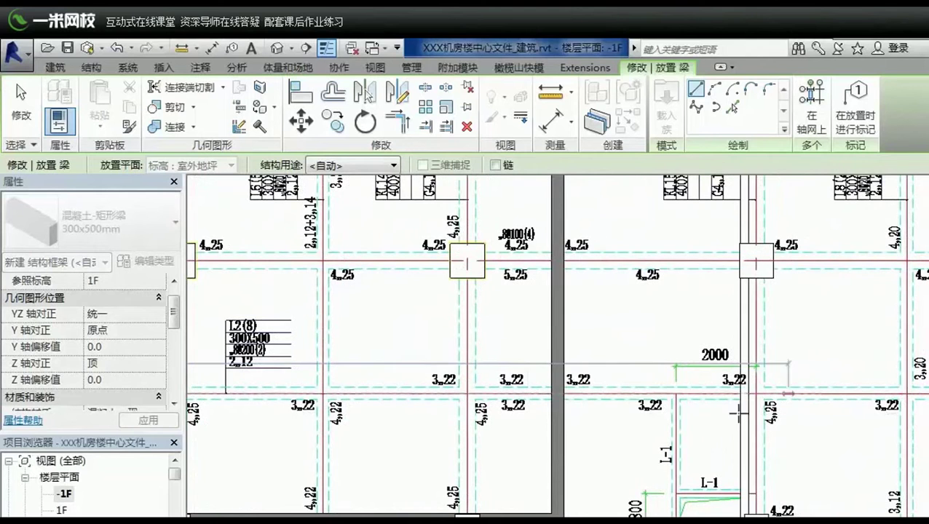
scroll(597, 407, "down", 1)
scroll(597, 422, "down", 1)
scroll(575, 417, "down", 1)
scroll(560, 412, "up", 1)
scroll(560, 409, "up", 1)
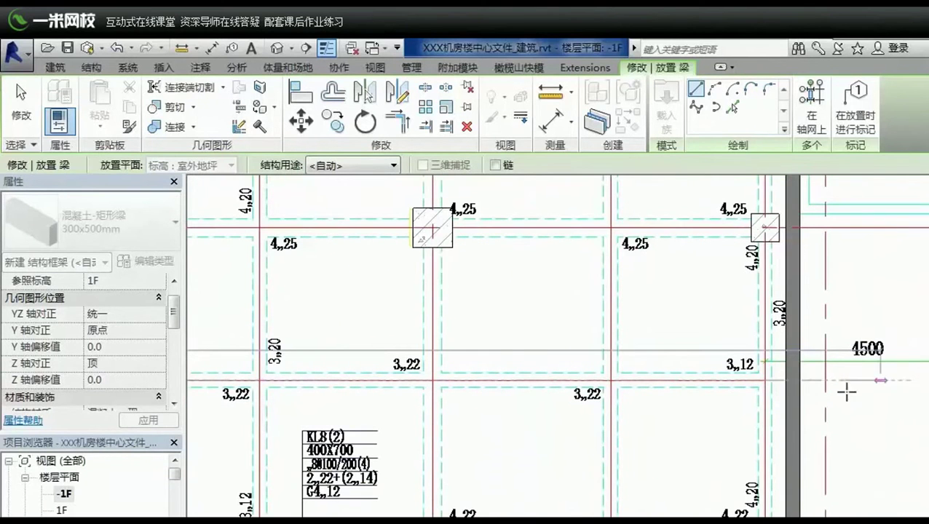
left_click(767, 382)
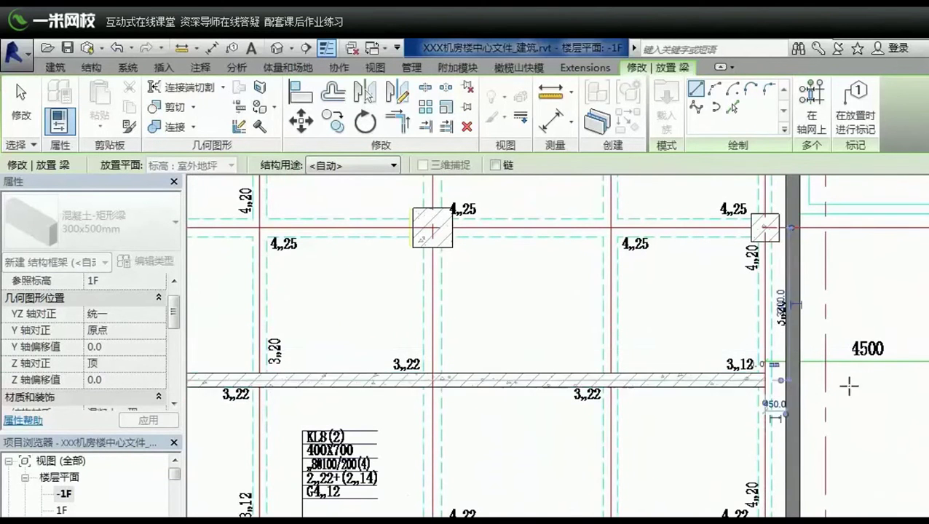
key("Escape")
key("Escape")
- Select the new beam and inspect it in the default 3D view
left_click(744, 381)
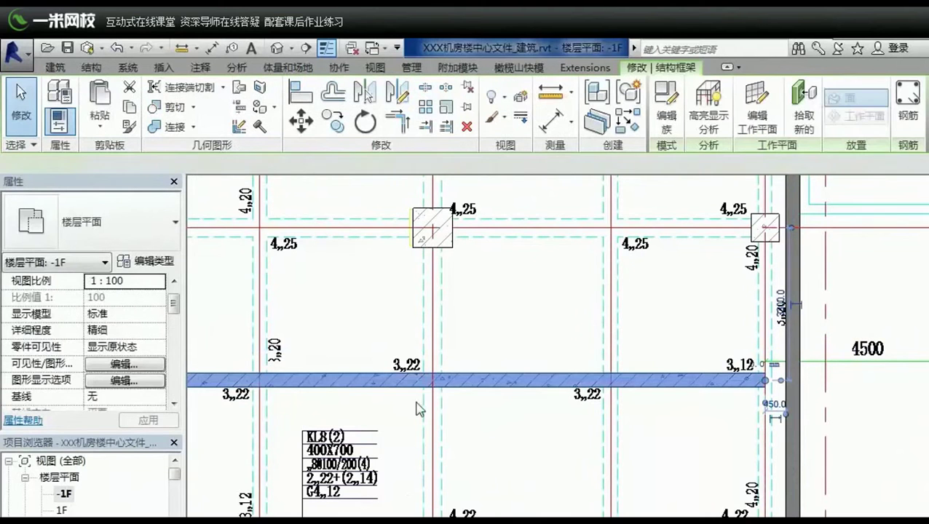
middle_click_drag(559, 415, 924, 426)
left_click(276, 48)
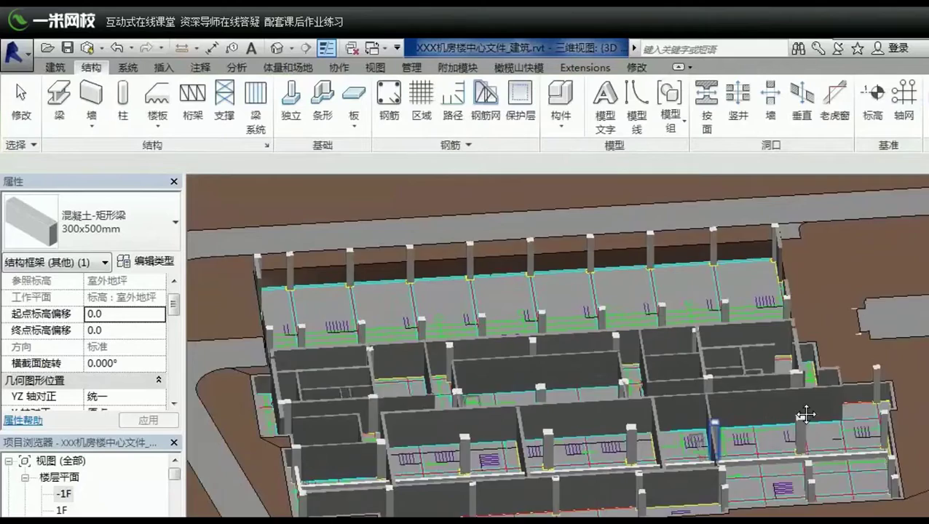
middle_click_drag(805, 414, 655, 465, "shift")
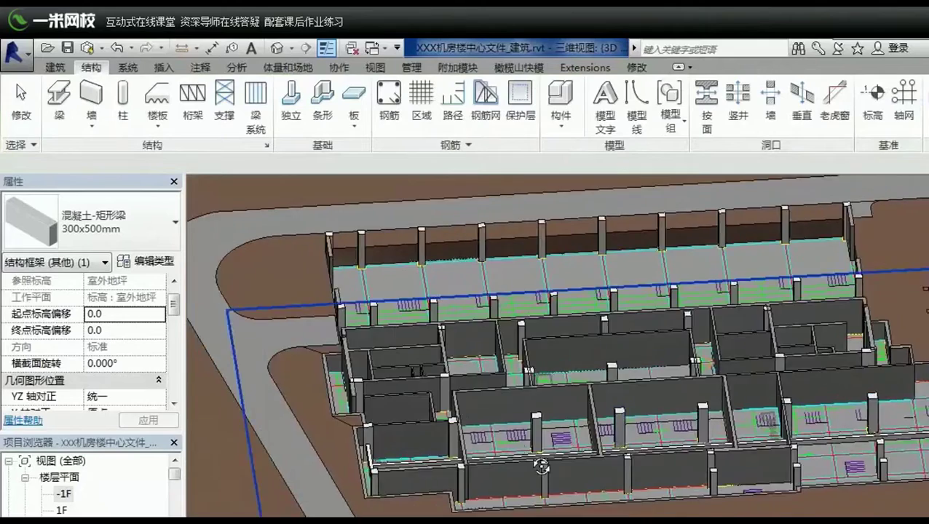
scroll(640, 458, "up", 3)
scroll(619, 455, "up", 2)
scroll(604, 451, "up", 2)
key("Escape")
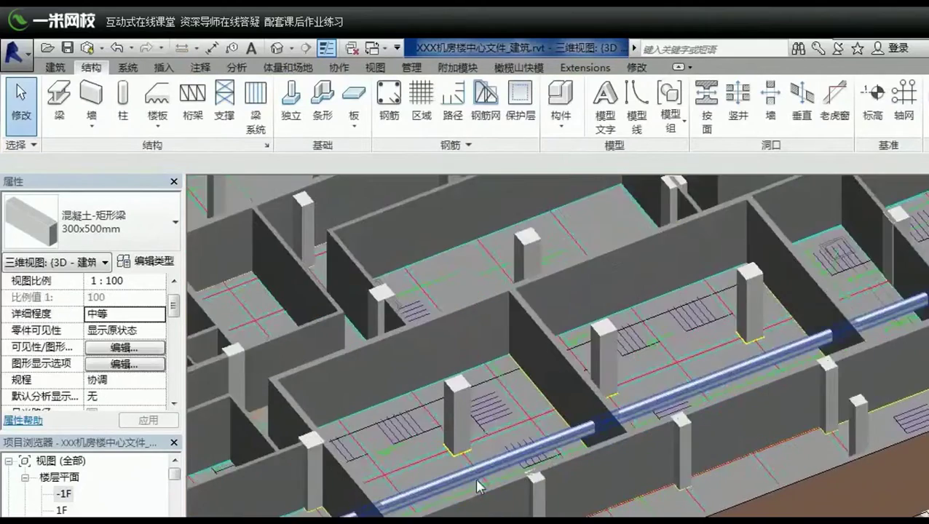
scroll(561, 437, "up", 2)
scroll(509, 447, "up", 2)
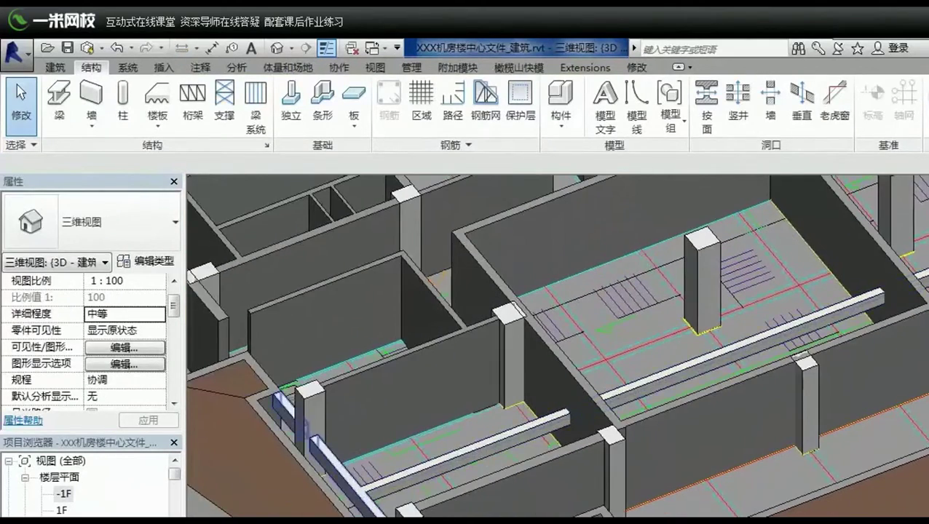
scroll(415, 484, "up", 2)
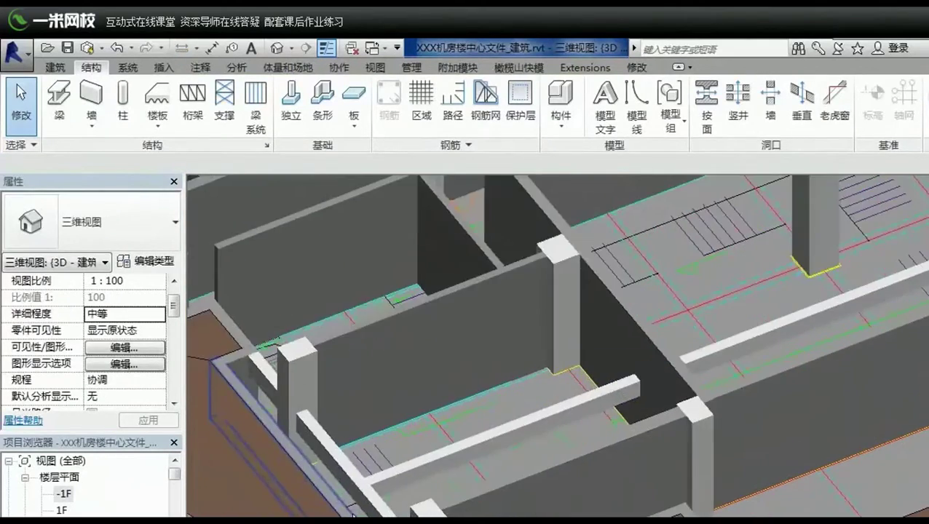
left_click(378, 502)
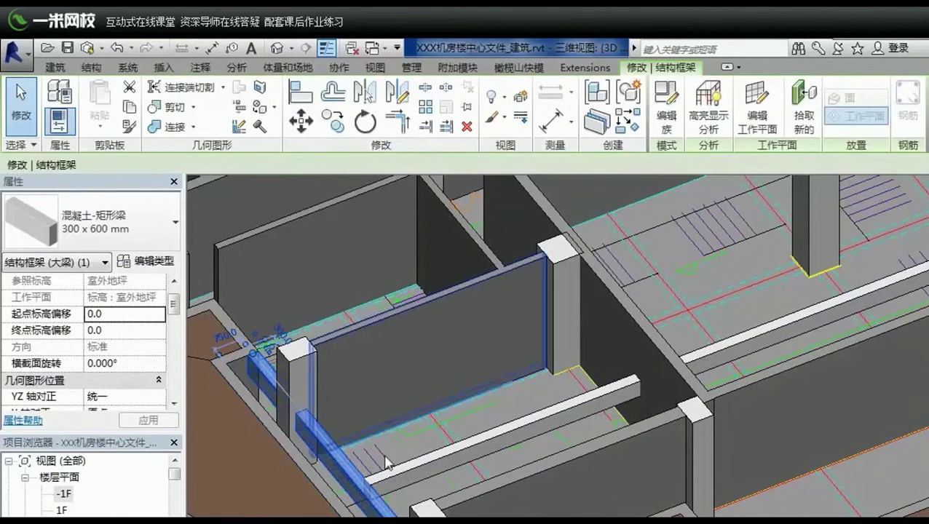
mouse_move(342, 480)
middle_mouse_down("shift")
mouse_move(499, 460)
mouse_move(442, 485)
mouse_move(369, 489)
mouse_move(377, 470)
mouse_move(454, 493)
mouse_move(481, 489)
mouse_move(466, 426)
middle_mouse_up("shift")
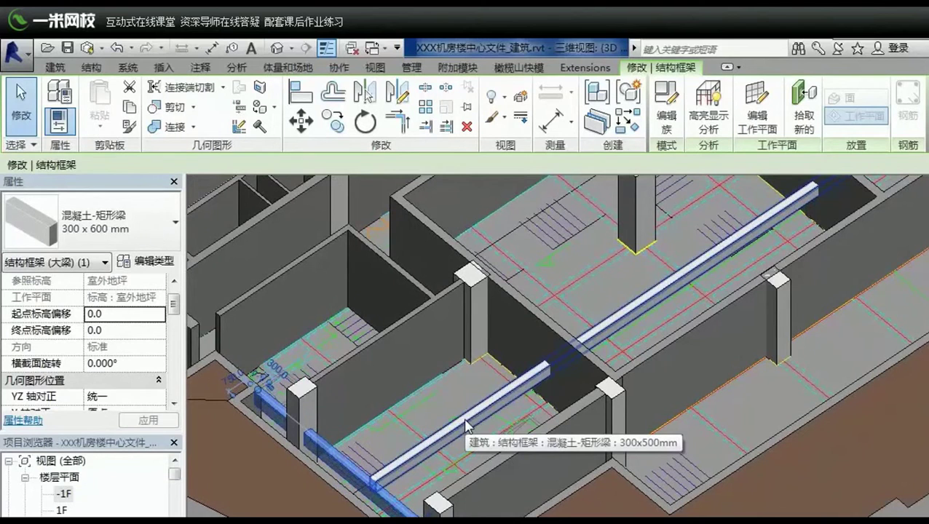
left_click(464, 420)
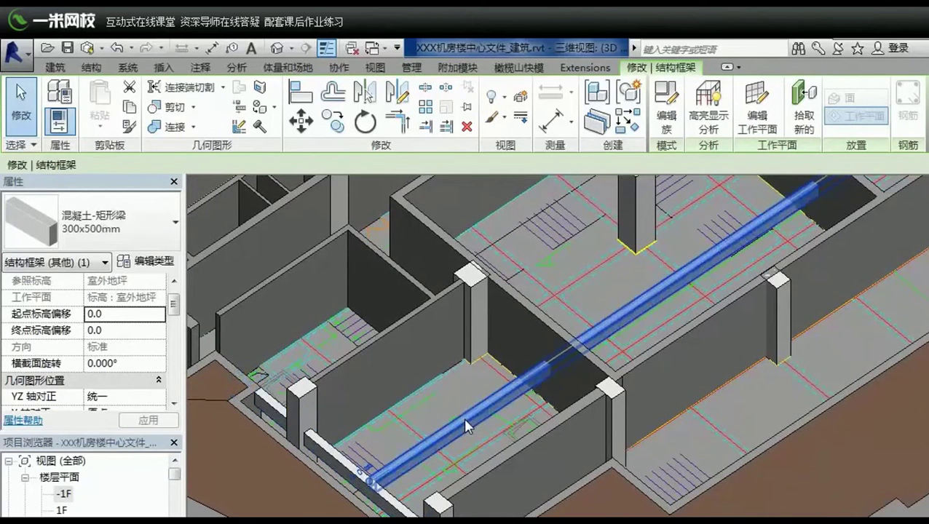
left_click(399, 502)
left_click(411, 466, "ctrl")
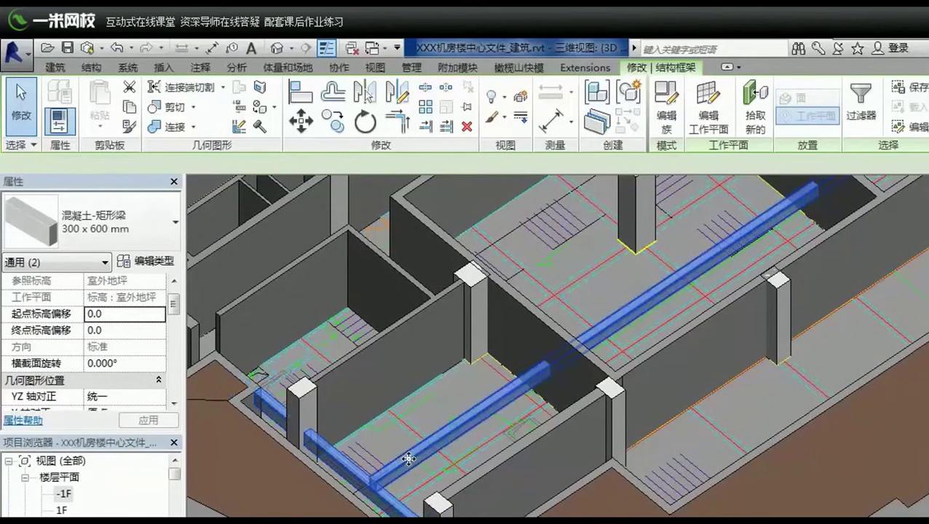
key("Escape")
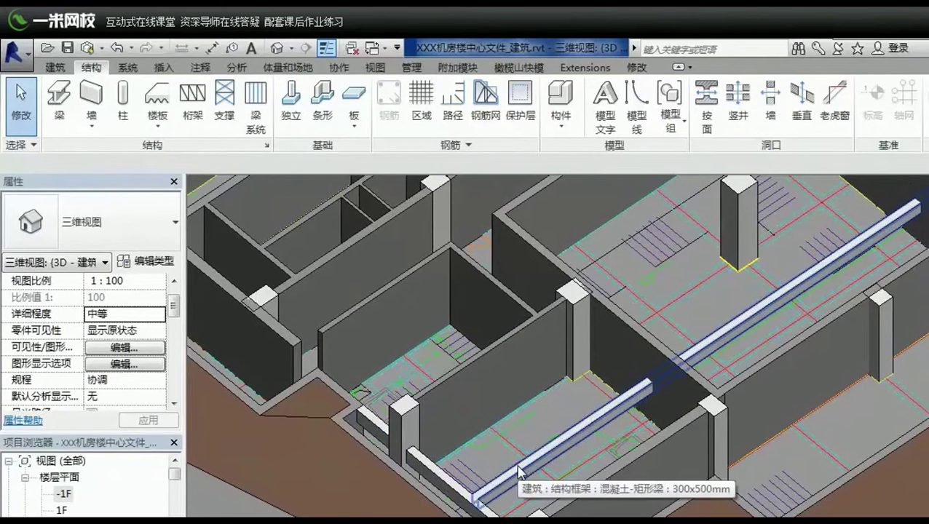
left_click(64, 494)
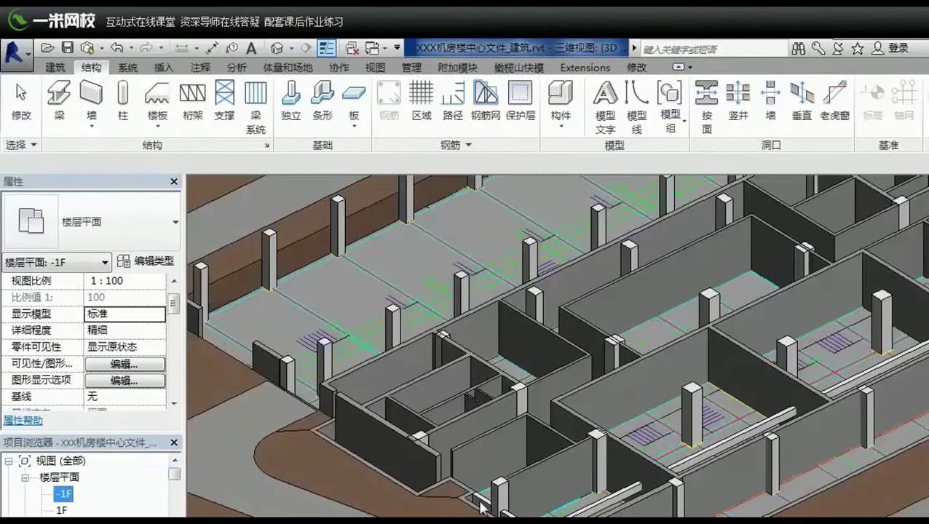
scroll(466, 481, "up", 5)
left_click(457, 493)
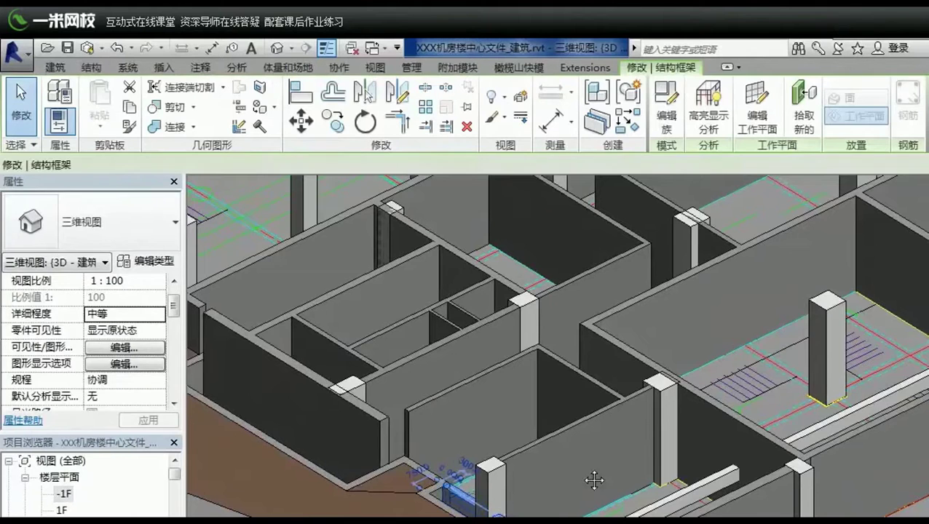
middle_click_drag(591, 480, 513, 444)
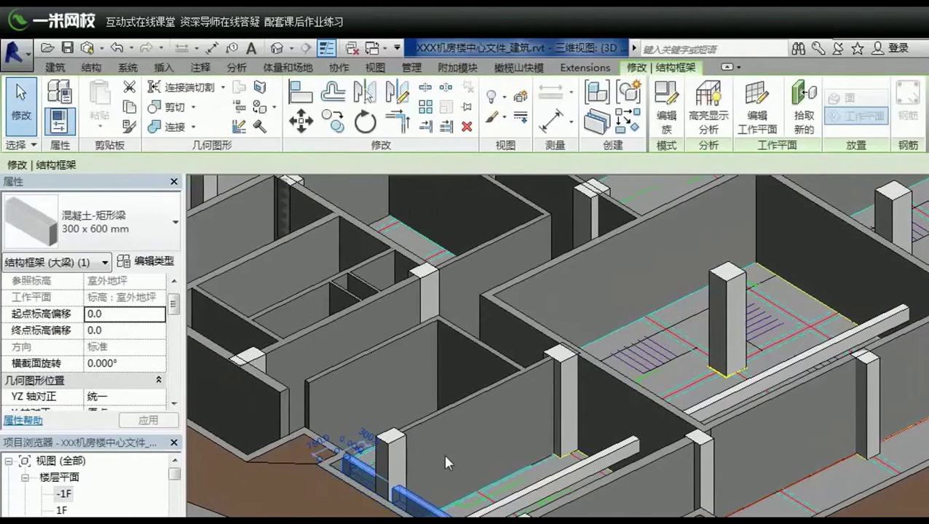
mouse_move(624, 399)
middle_mouse_down("shift")
mouse_move(513, 431)
mouse_move(753, 397)
mouse_move(704, 383)
mouse_move(684, 444)
mouse_move(612, 476)
middle_mouse_up("shift")
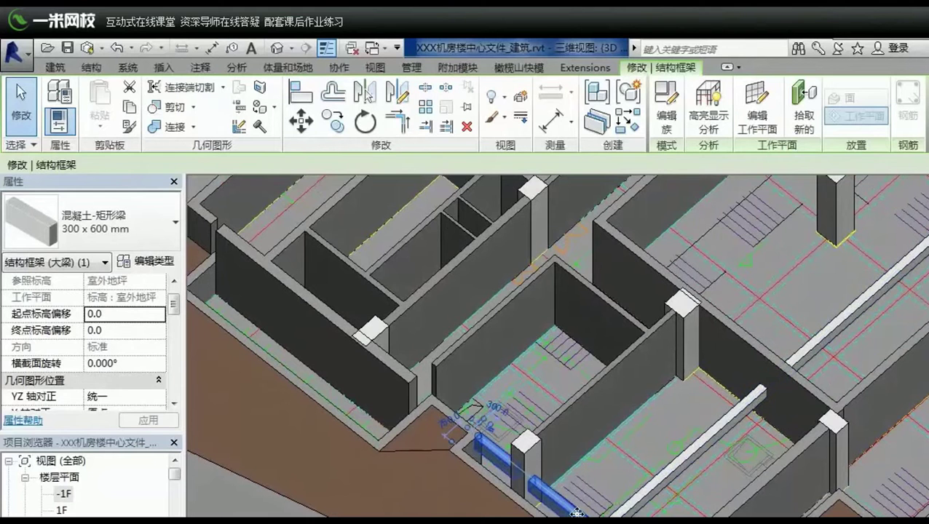
left_click(635, 505, "ctrl")
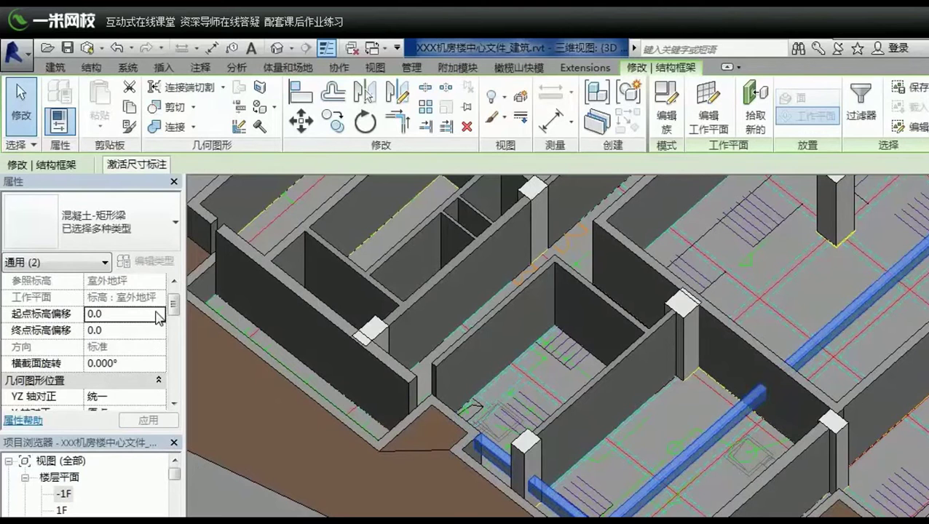
left_click(492, 447)
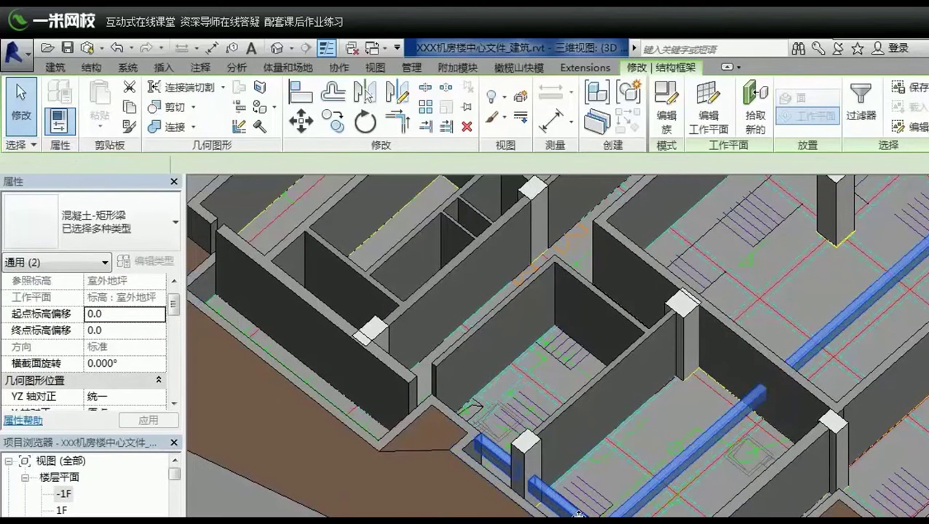
left_click(174, 281)
key("shift+w")
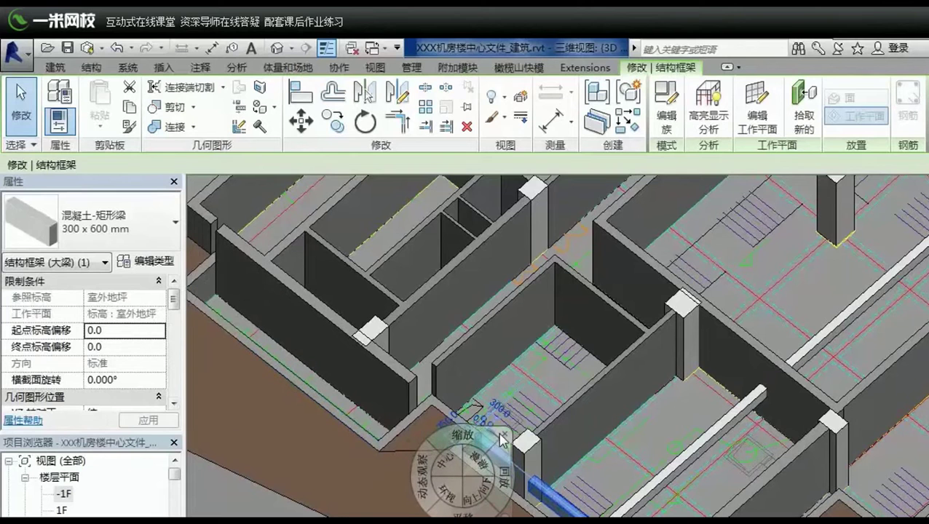
left_click(498, 440)
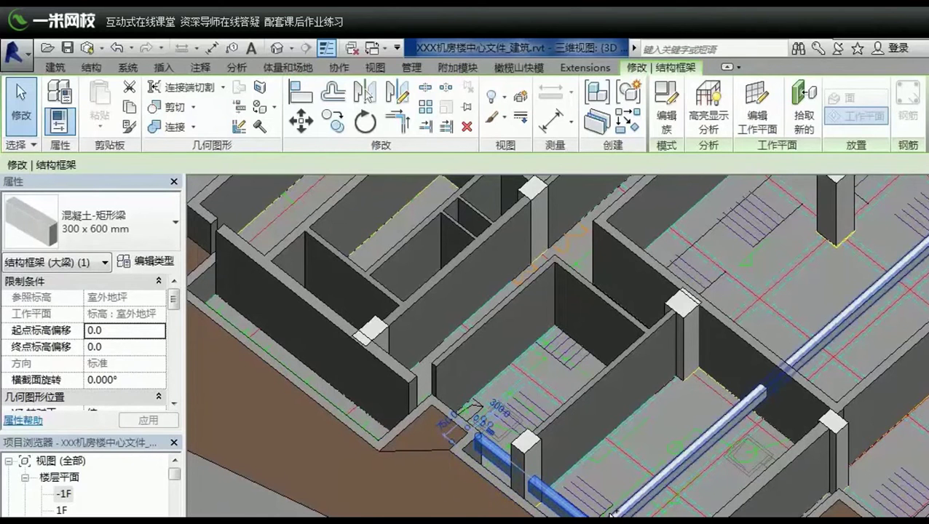
left_click(647, 493, "ctrl")
key("Escape")
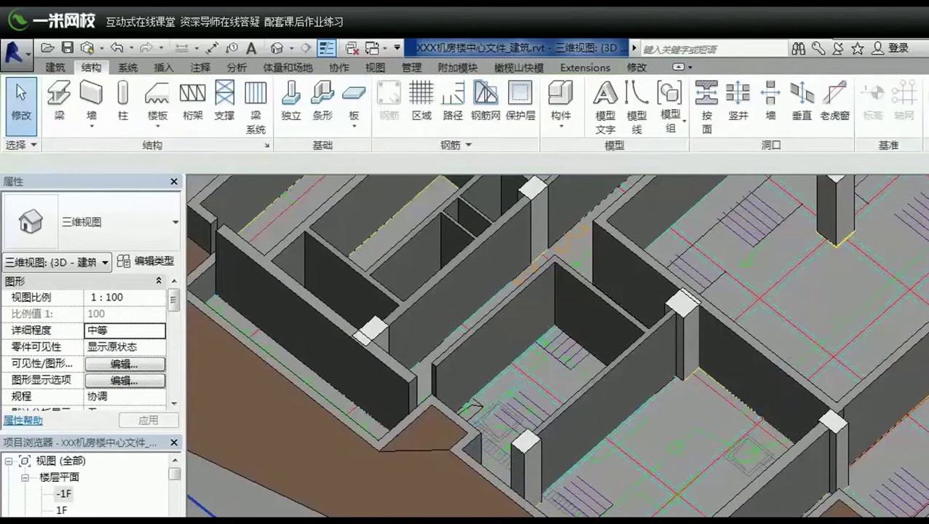
- Return to the -1F floor plan, frame the left part of the building, and start the Beam tool
double_click(64, 494)
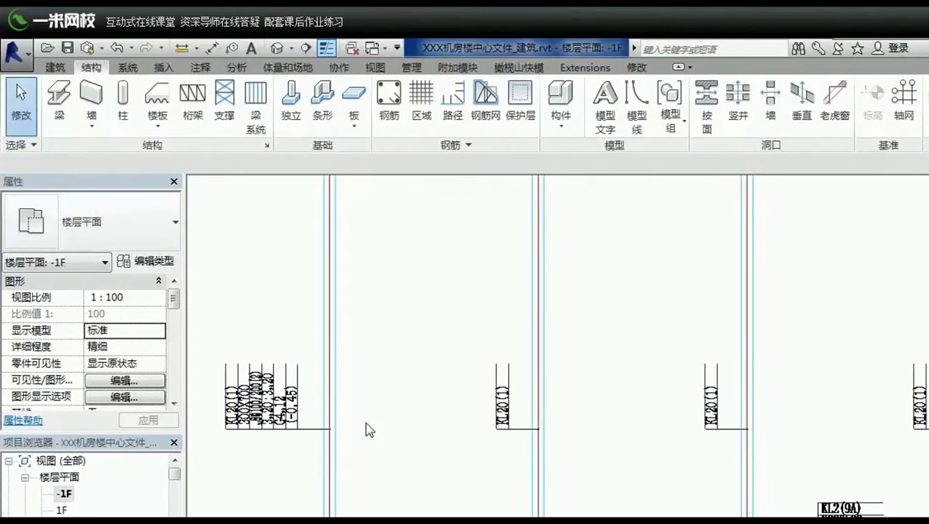
scroll(500, 445, "down", 2)
scroll(576, 369, "down", 4)
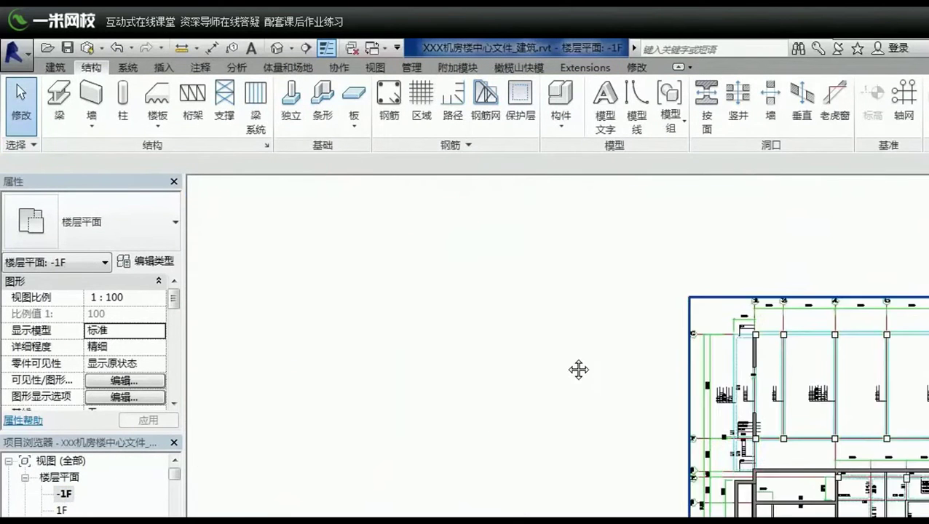
scroll(699, 377, "up", 2)
middle_click_drag(699, 377, 623, 348)
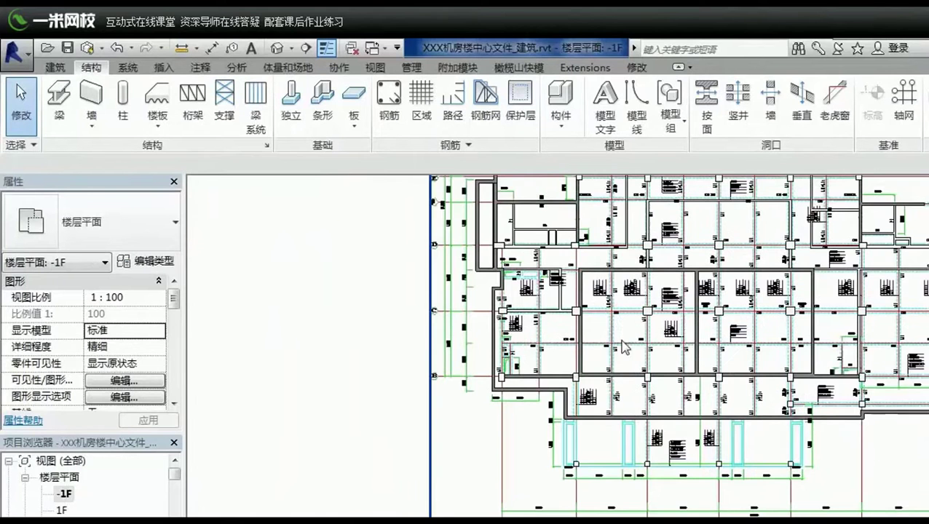
scroll(466, 306, "up", 4)
scroll(244, 425, "up", 2)
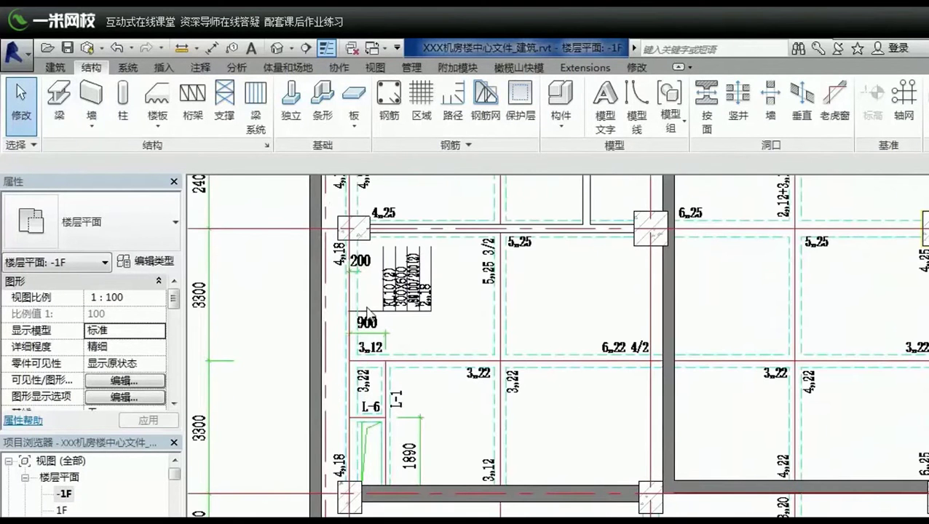
scroll(368, 315, "up", 1)
left_click(59, 102)
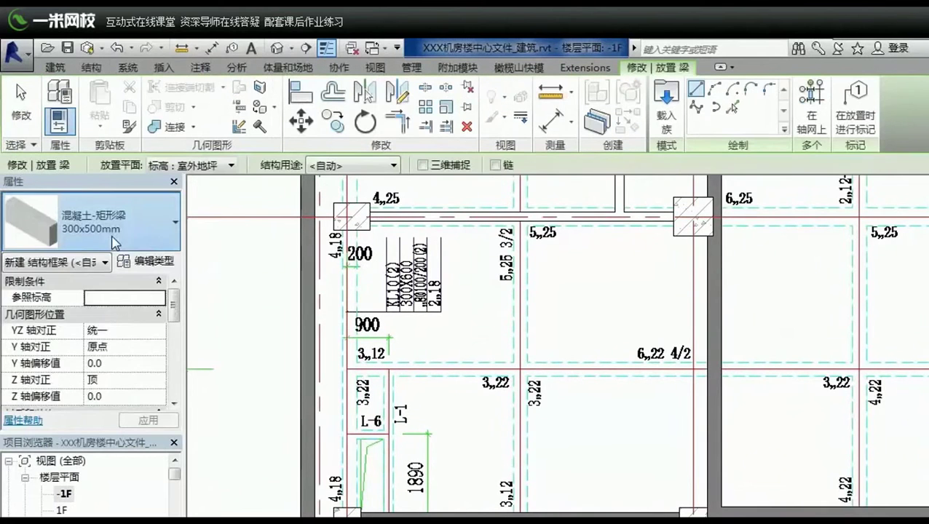
- Draw a 300 x 600 mm beam on level 1F from the top-left column along the left wall
left_click(113, 238)
key("Escape")
key("Escape")
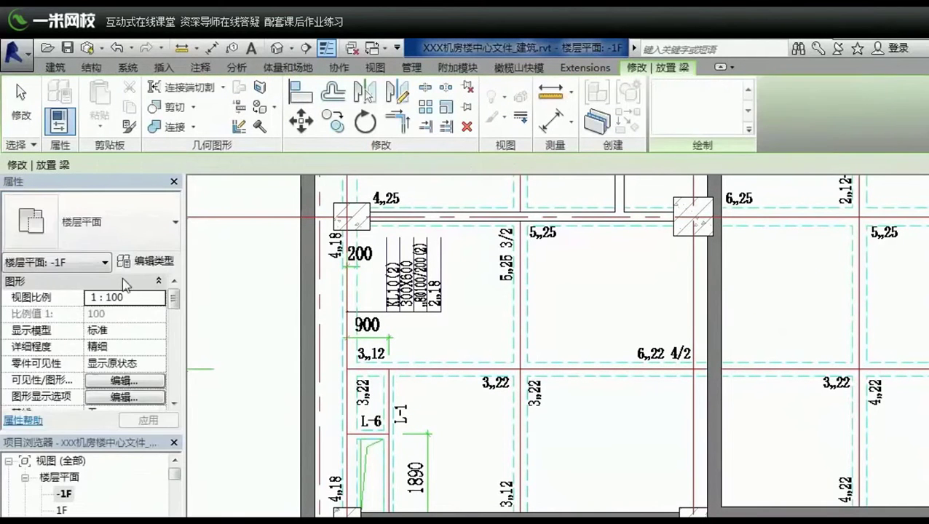
left_click(231, 166)
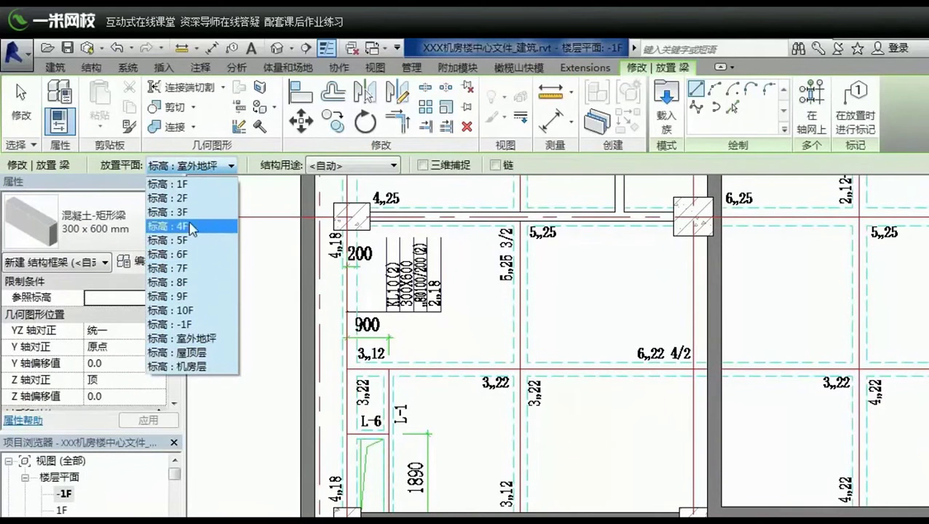
left_click(189, 184)
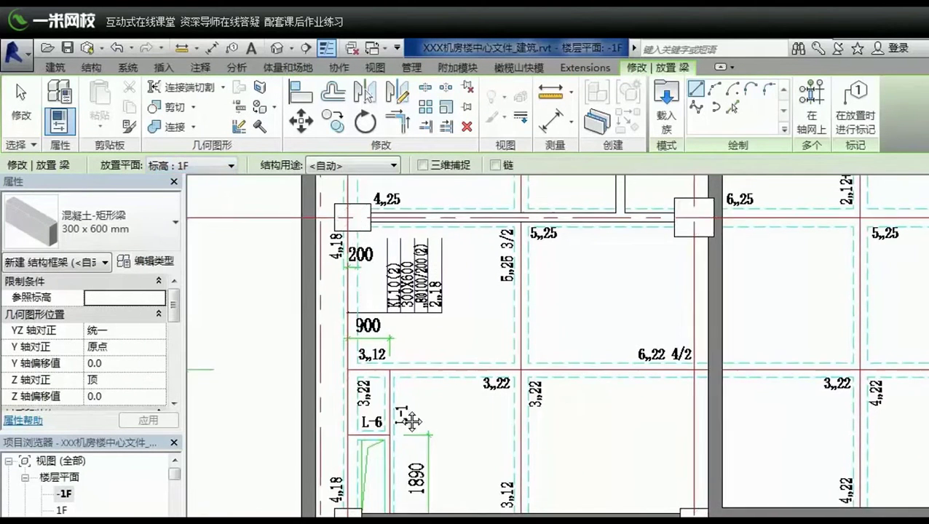
middle_click_drag(378, 389, 403, 409)
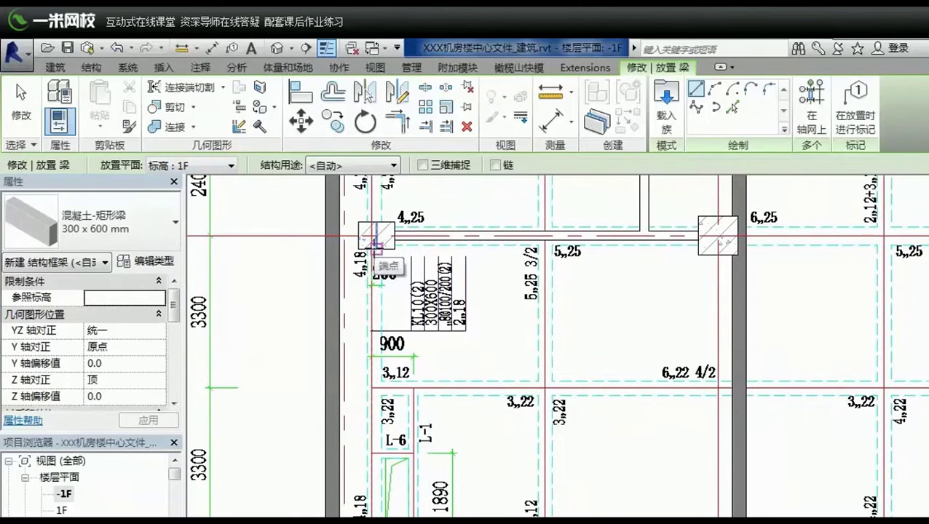
left_click(377, 247)
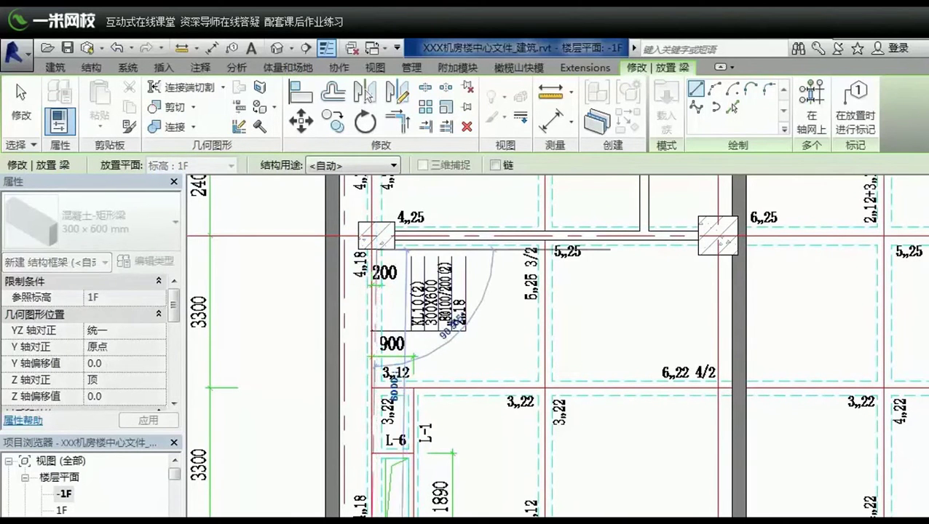
left_click(393, 510)
scroll(374, 516, "up", 2)
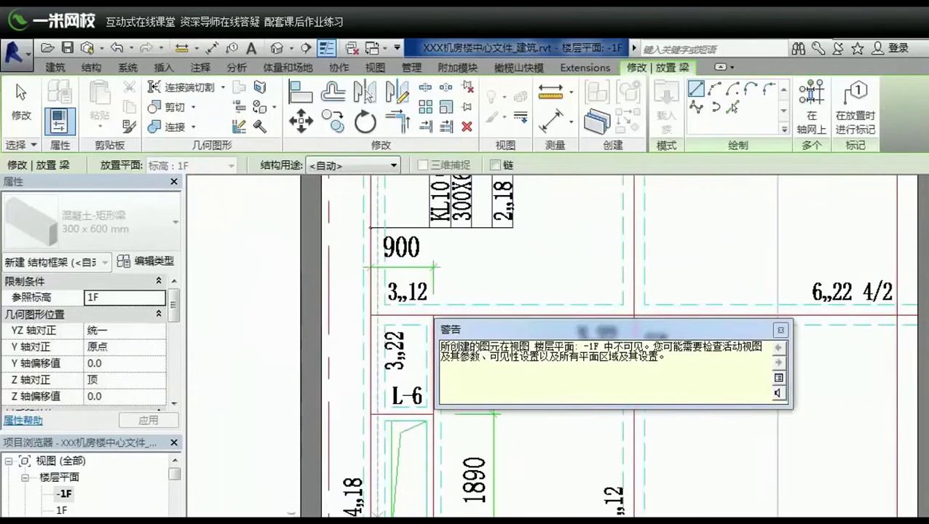
key("Escape")
key("Escape")
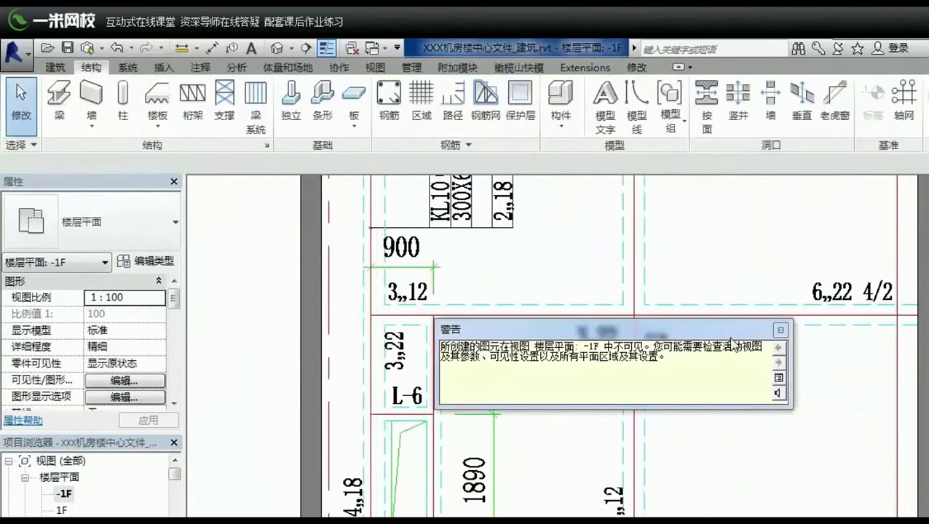
- Set the -1F view range to top 3700 and cut plane 3400, then select the revealed beam
left_click(779, 330)
left_click_drag(180, 297, 182, 376)
left_click(146, 332)
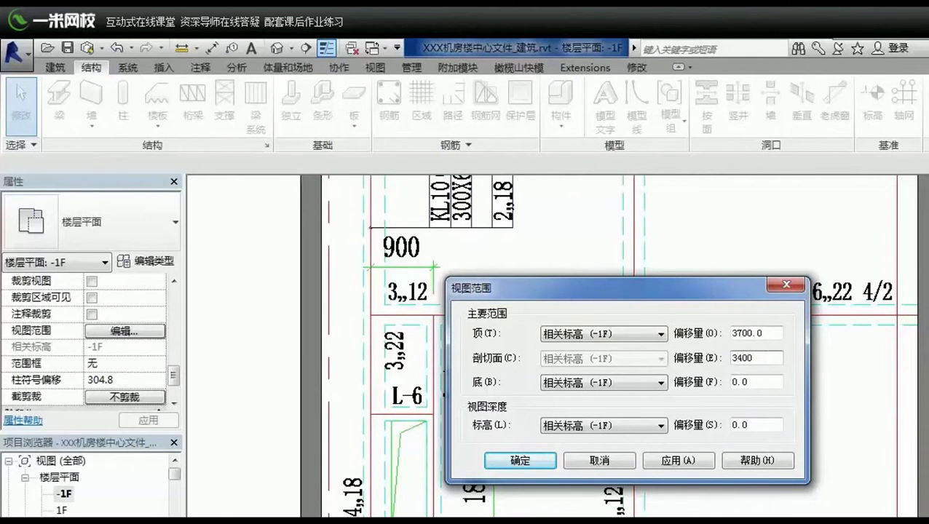
left_click(684, 474)
left_click(518, 468)
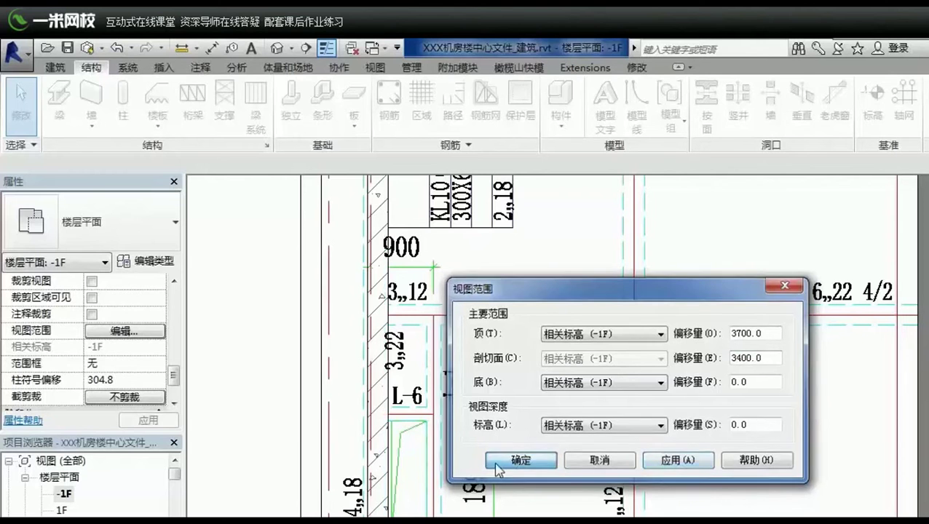
left_click(377, 488)
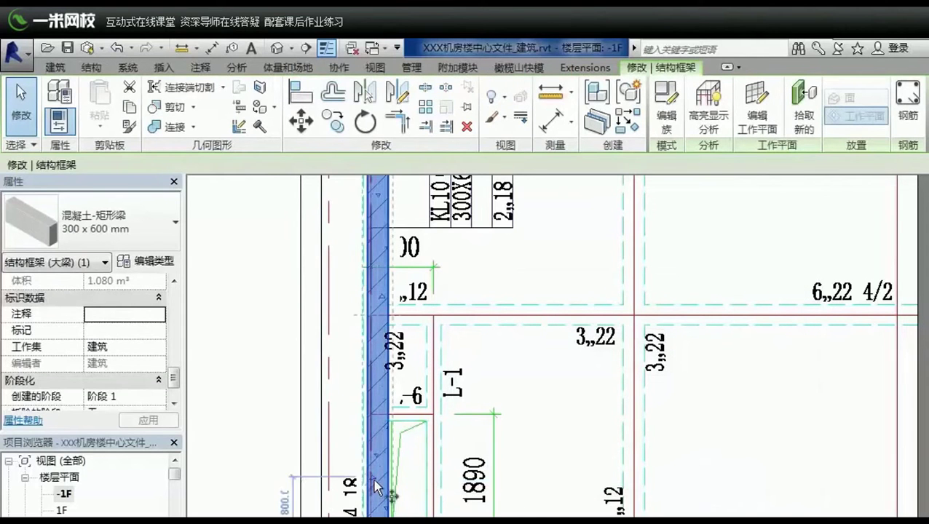
- Cancel a move of the selected beam and pan to the upper part of the plan
scroll(376, 487, "up", 3)
key("m")
key("v")
key("Escape")
key("Escape")
scroll(488, 509, "down", 2)
scroll(488, 509, "down", 2)
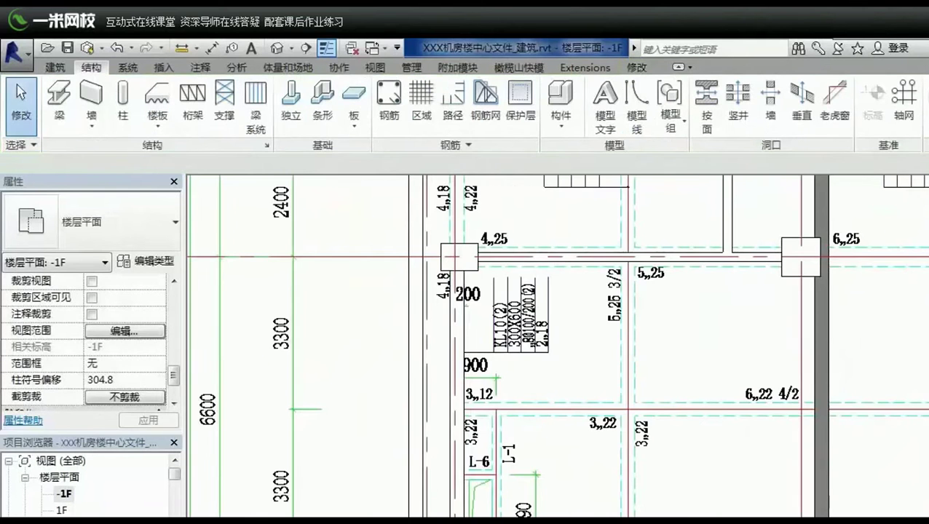
middle_click_drag(507, 234, 453, 391)
scroll(453, 390, "up", 1)
- Draw a second 300 x 600 mm beam from the top-left column about 1800 mm upward
key("b")
key("m")
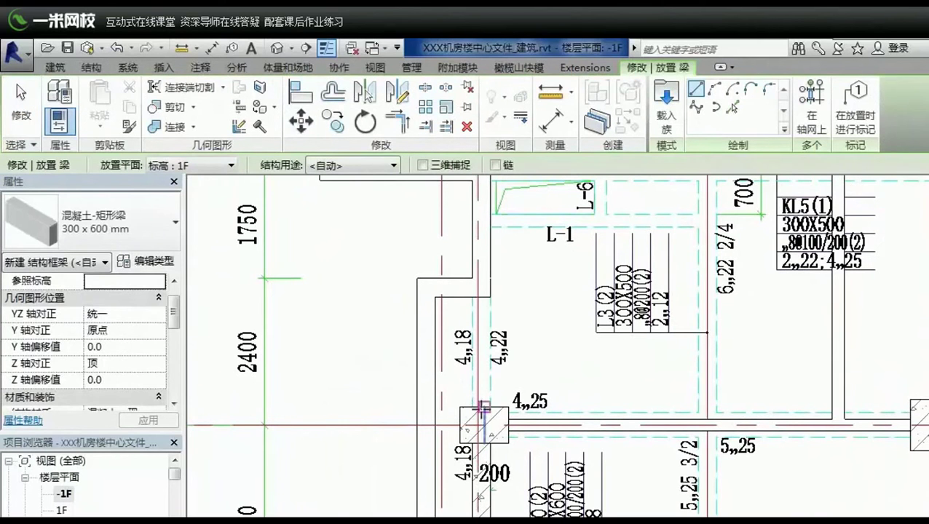
left_click(484, 408)
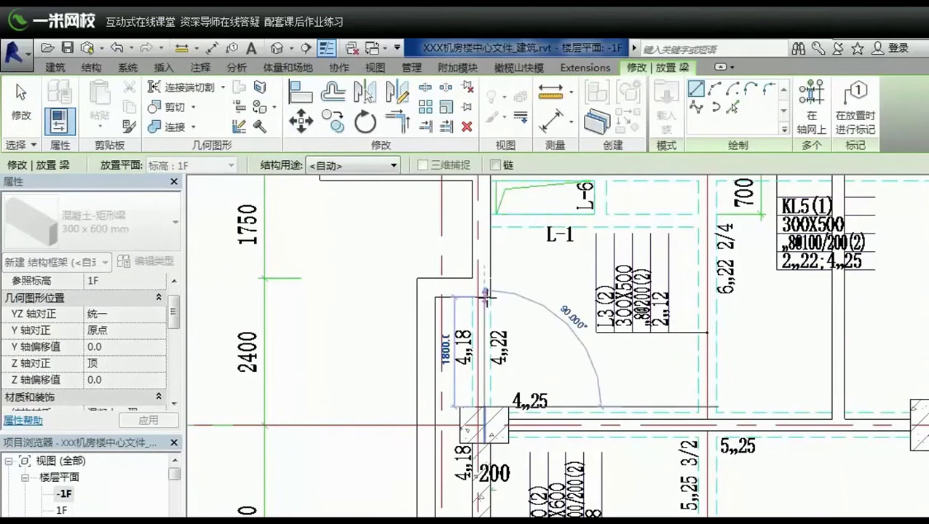
left_click(484, 295)
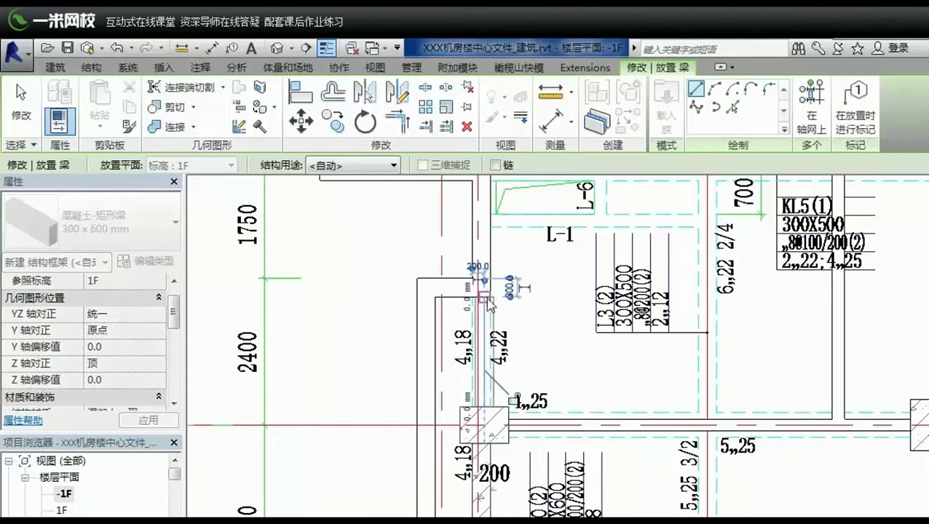
key("Escape")
key("Escape")
scroll(467, 414, "up", 2)
scroll(472, 466, "up", 2)
- Select the short beam, try moving it, then inspect it and the nearby wall
left_click(472, 477)
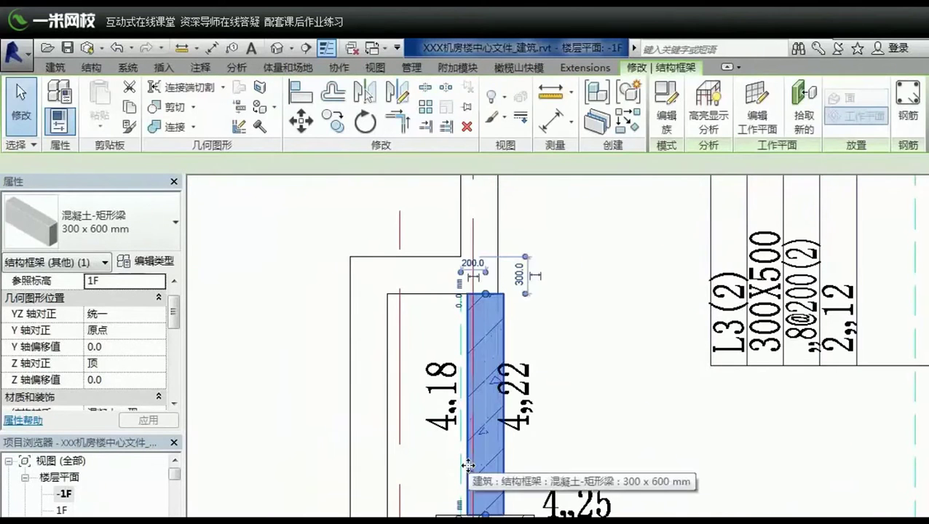
key("m")
key("v")
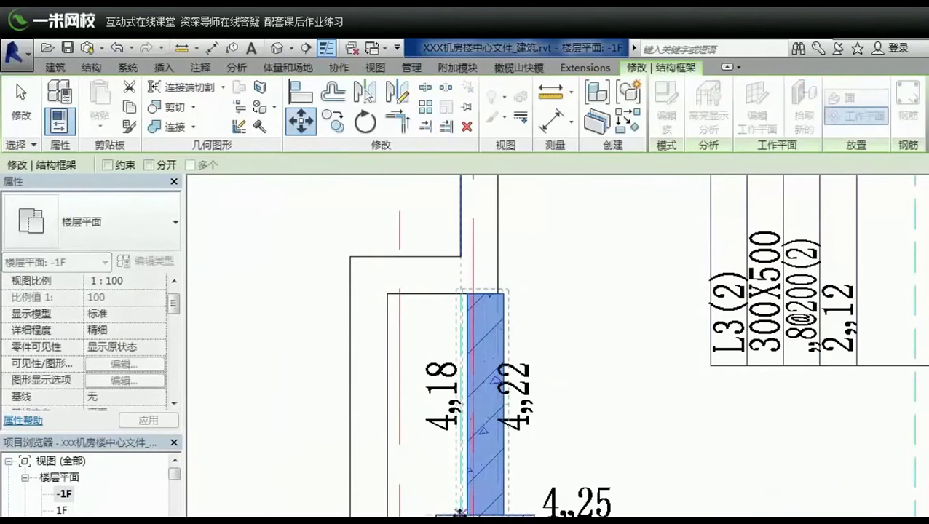
left_click(463, 509)
key("Escape")
key("Escape")
scroll(546, 346, "down", 3)
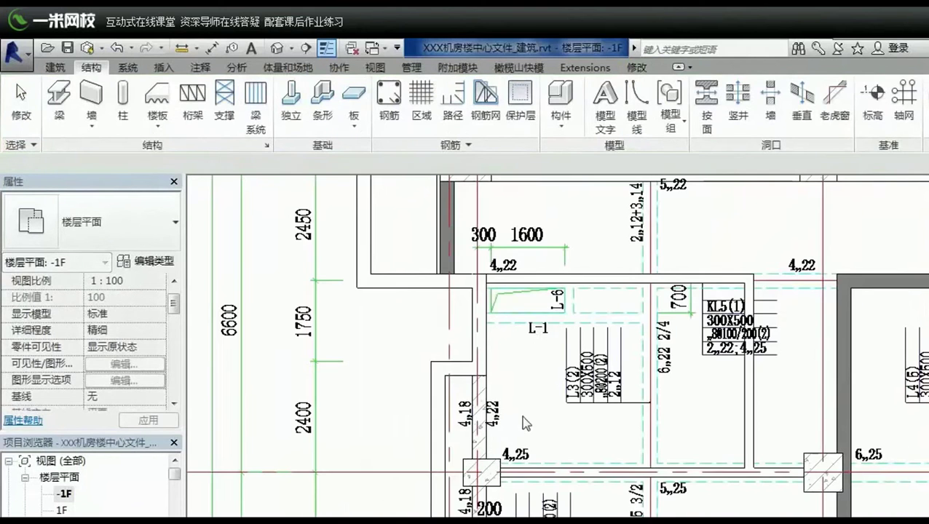
middle_click_drag(598, 482, 463, 172)
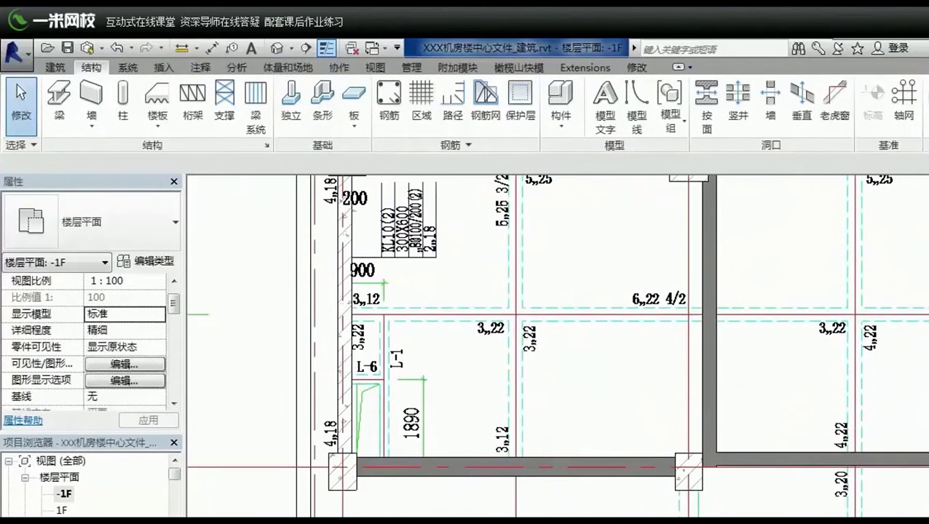
middle_click_drag(339, 339, 492, 413)
left_click(480, 436)
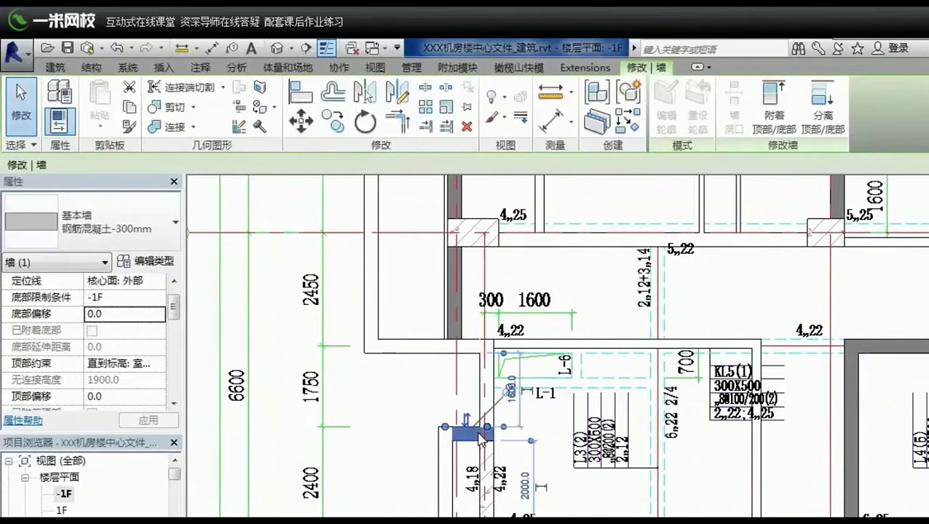
left_click(537, 481)
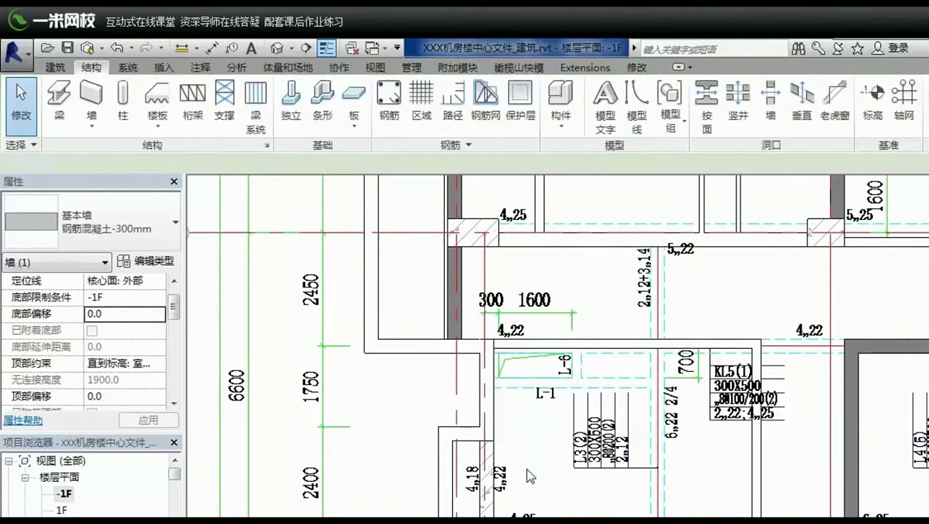
left_click(476, 440)
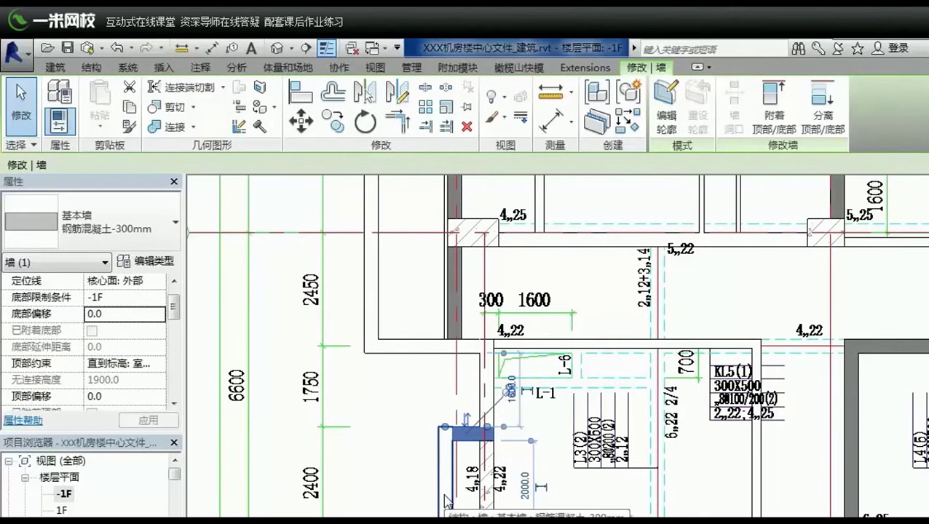
key("Escape")
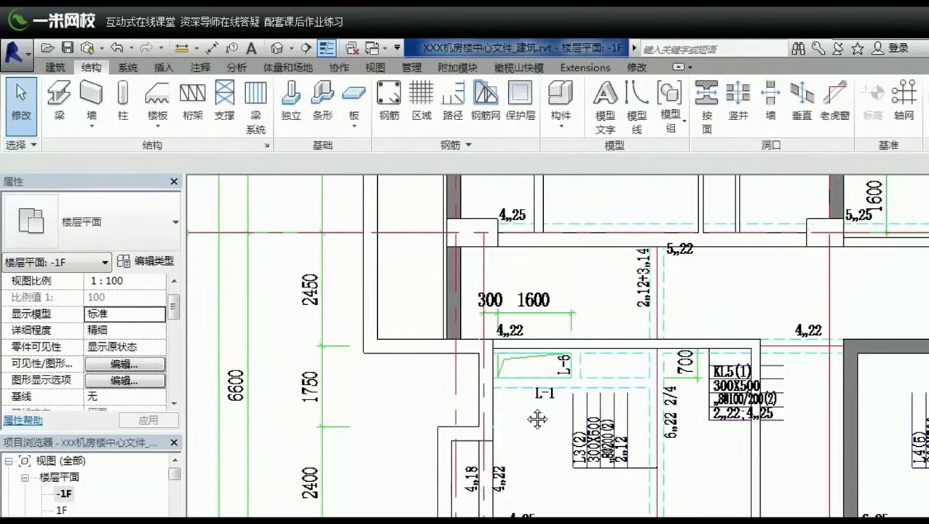
middle_click_drag(543, 430, 554, 306)
left_click(287, 51)
mouse_move(548, 428)
middle_mouse_down("shift")
mouse_move(542, 335)
mouse_move(409, 463)
middle_mouse_up("shift")
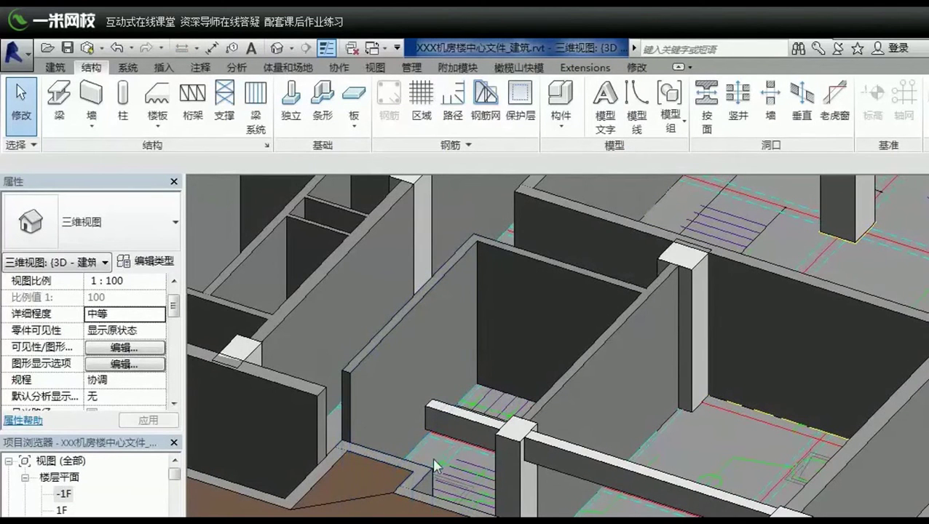
double_click(71, 495)
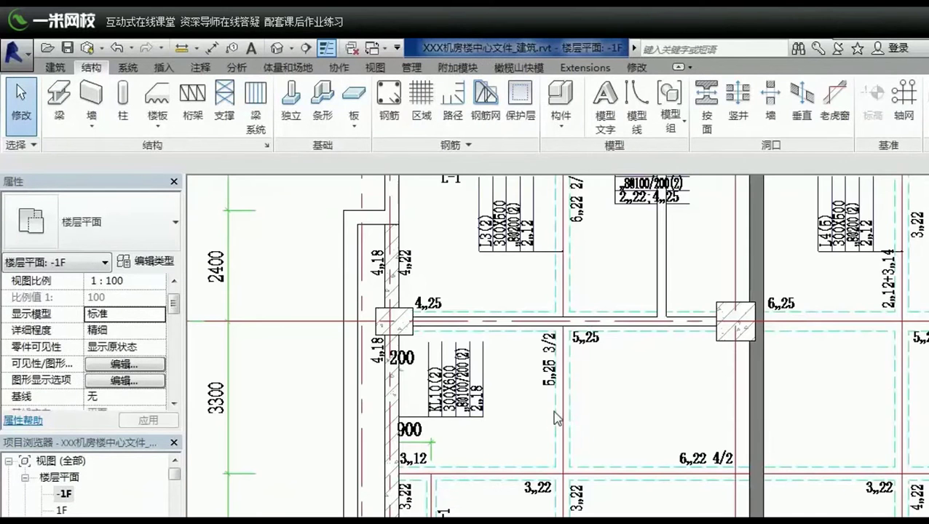
- Start the Beam tool with the 300x500mm concrete beam type selected
middle_click_drag(516, 483, 492, 402)
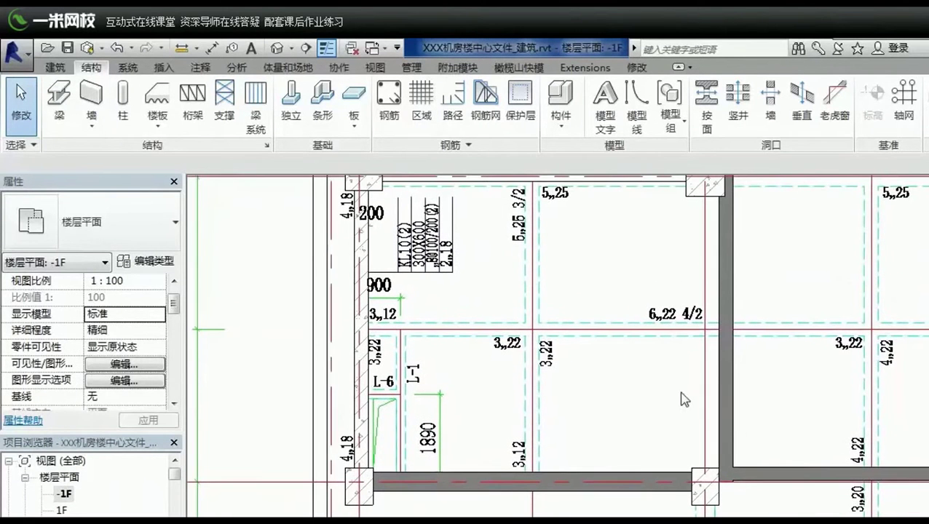
left_click(60, 109)
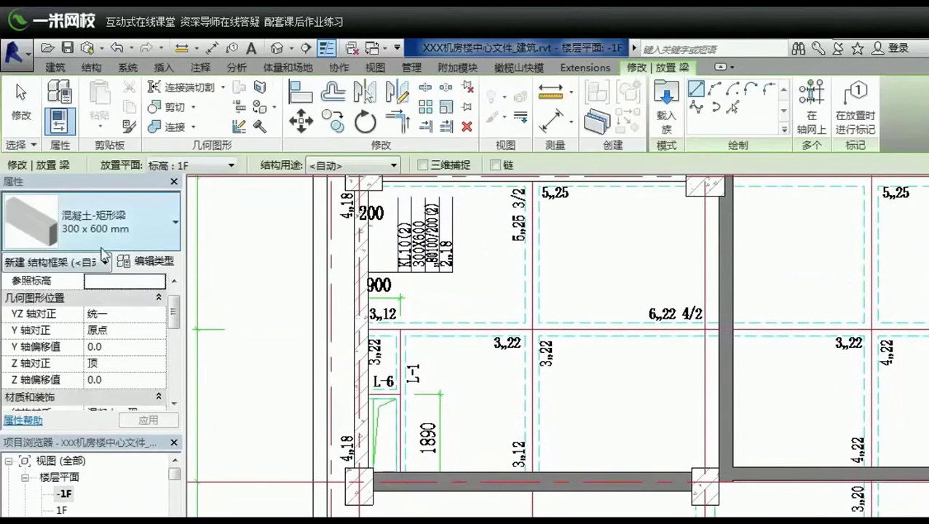
left_click(116, 218)
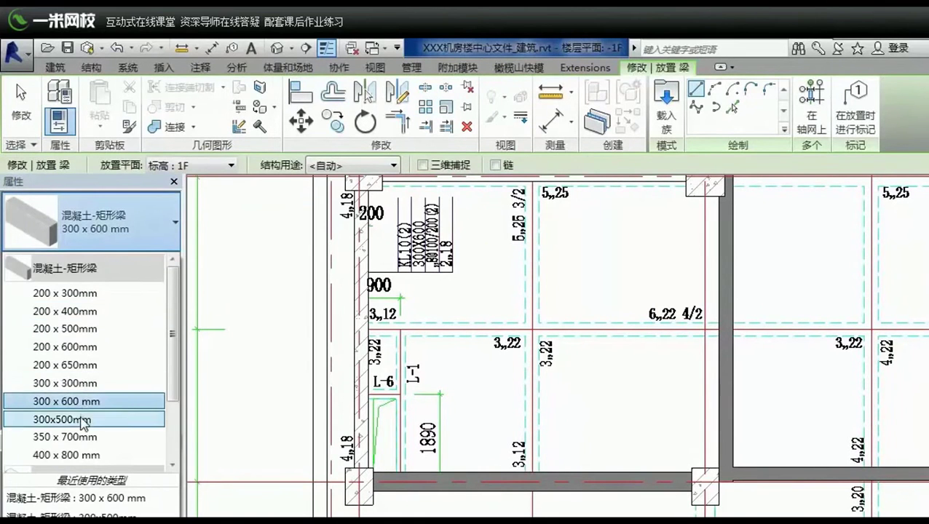
left_click(82, 420)
scroll(361, 329, "up", 1)
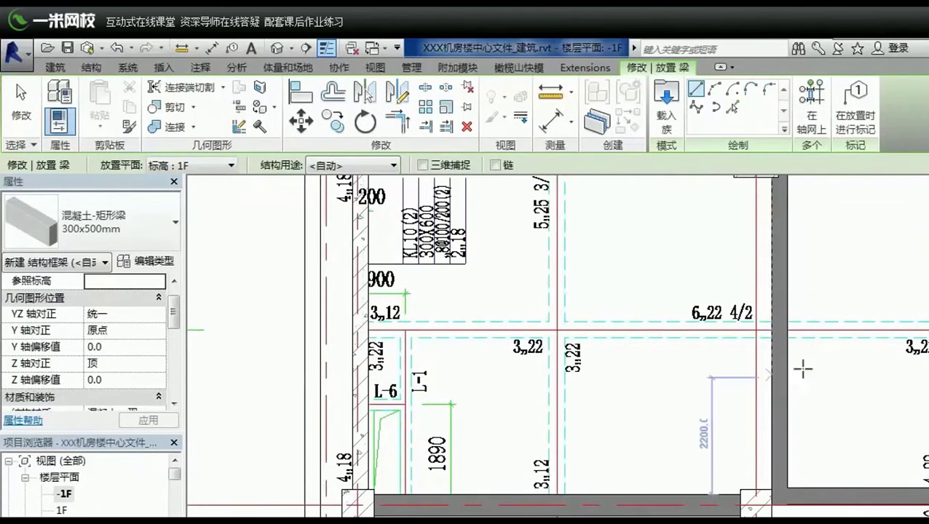
scroll(543, 323, "up", 1)
scroll(481, 292, "up", 1)
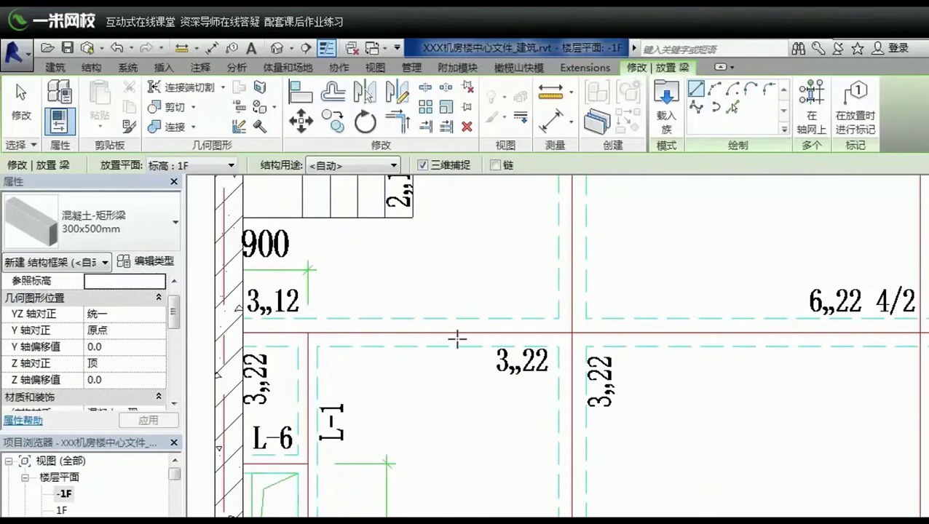
- Try placing a beam in the 3D view, then cancel and cycle back to the -1F plan
left_click(274, 49)
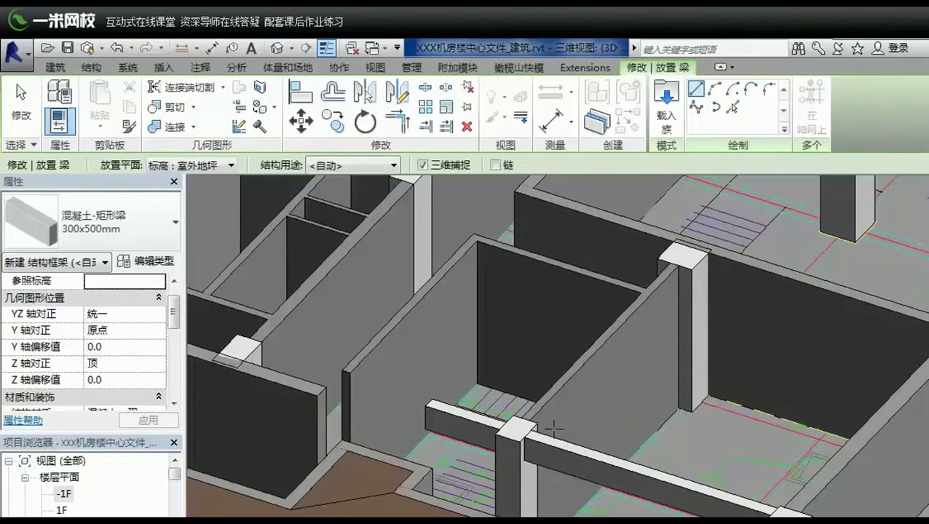
left_click(652, 471)
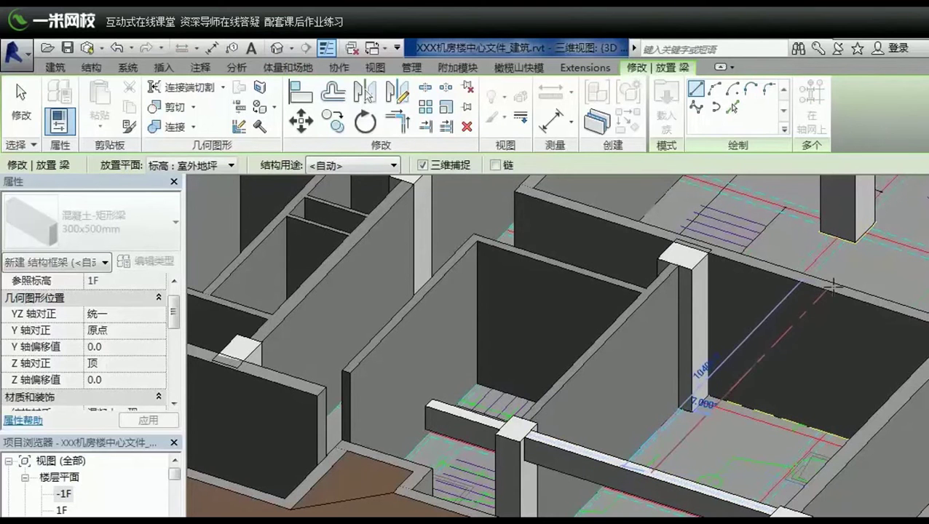
key("Escape")
key("Escape")
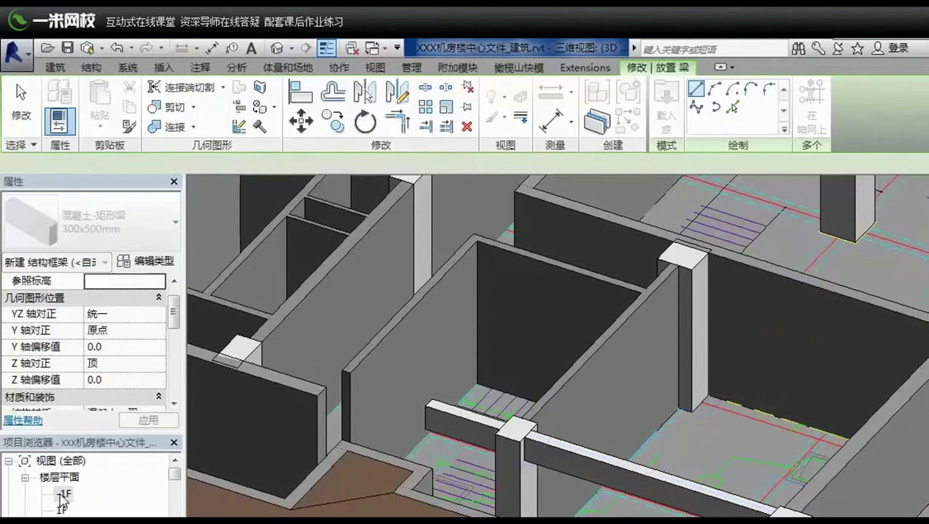
key("ctrl+Tab")
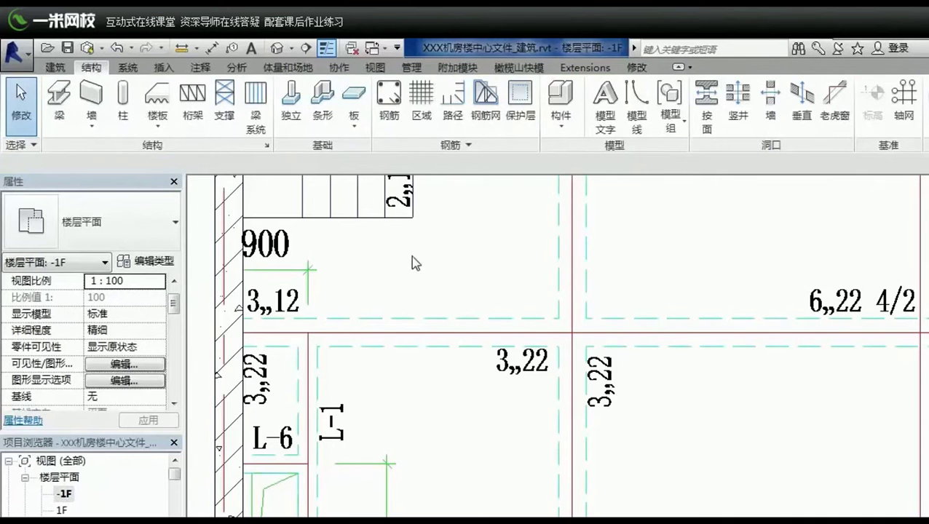
- Start the Beam tool, cancel it and an RP reference plane, then restart the Beam tool
scroll(412, 251, "down", 1)
left_click(71, 113)
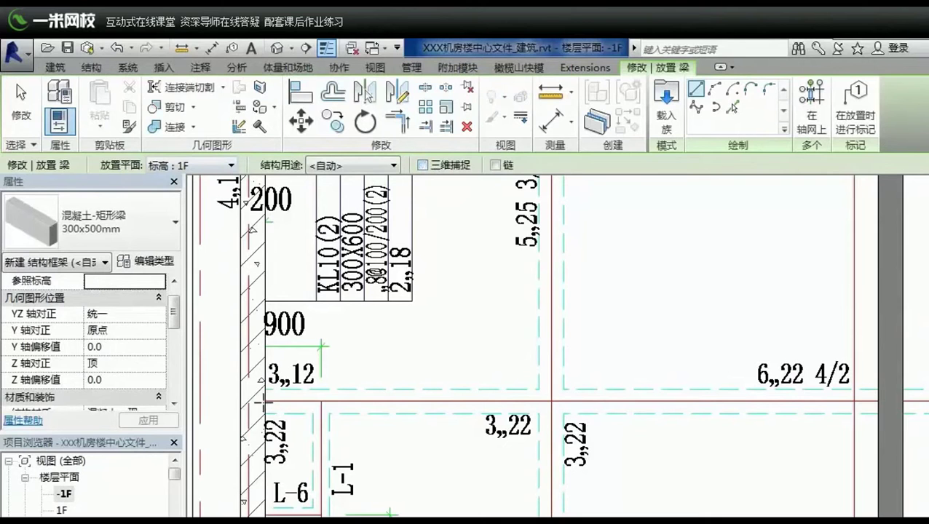
key("Escape")
key("Escape")
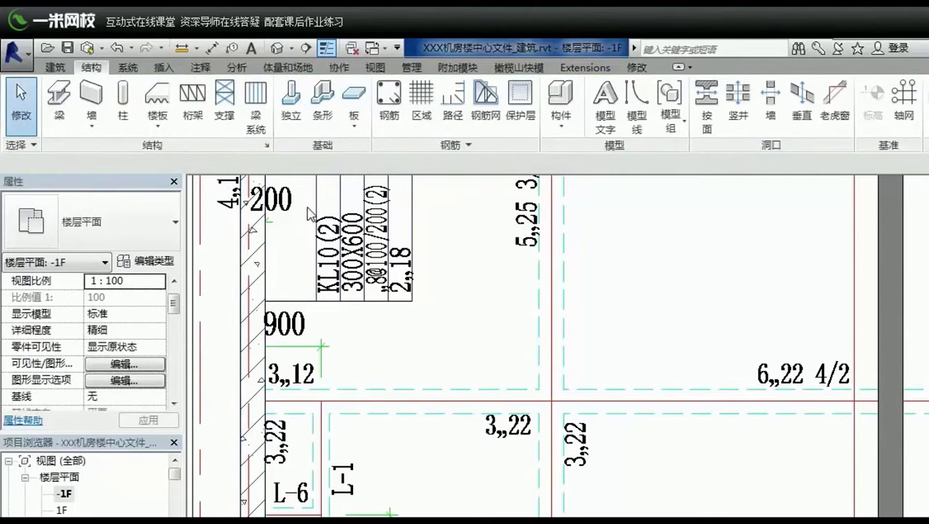
key("r")
key("p")
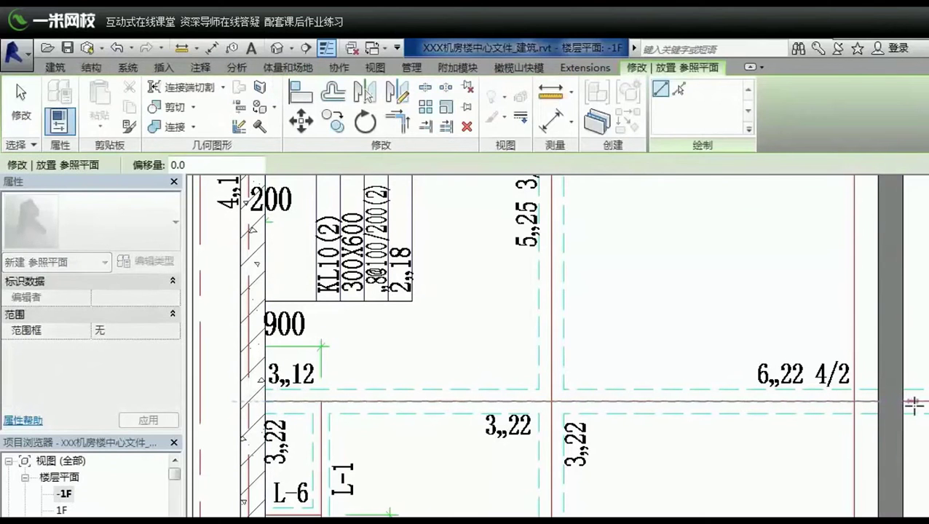
key("Escape")
key("Escape")
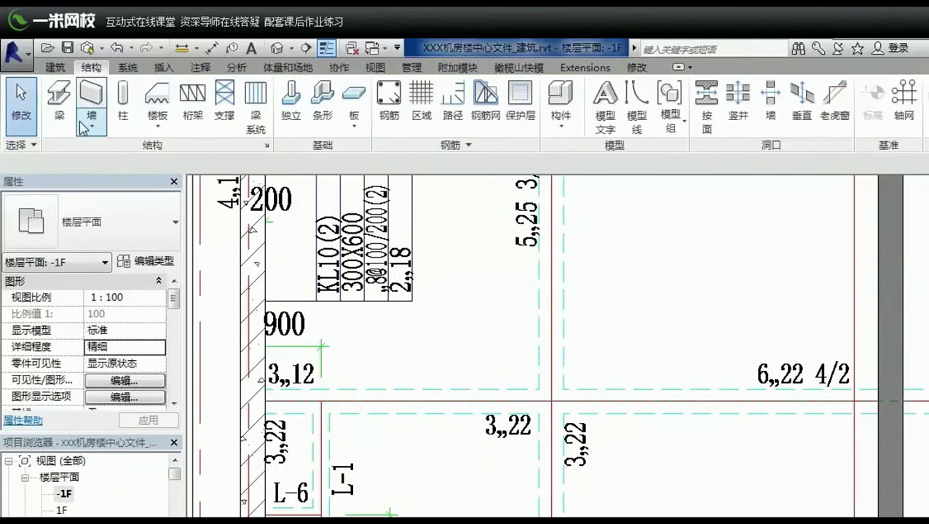
left_click(65, 125)
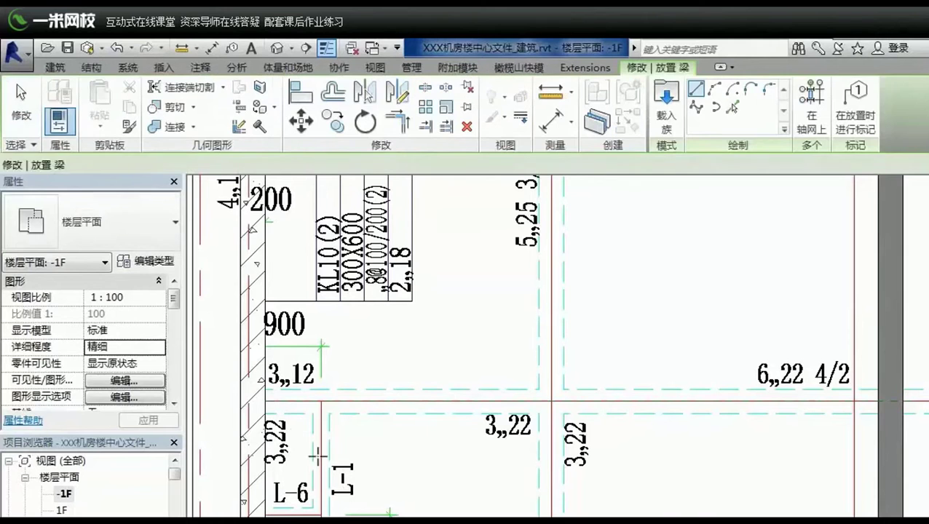
- Place 300x500mm beams bay by bay along the horizontal grid line, including a 3600 span
left_click(326, 399)
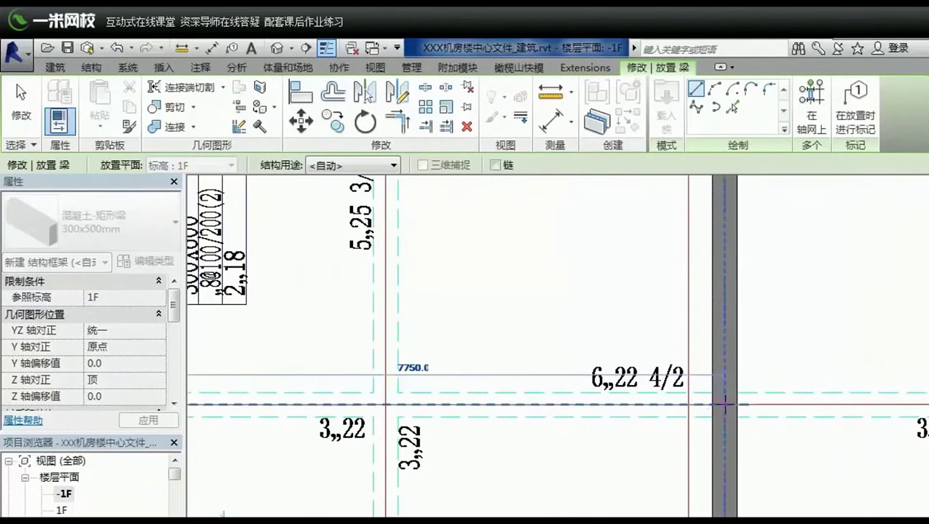
left_click(711, 405)
middle_click_drag(585, 426, 397, 440)
left_click(566, 410)
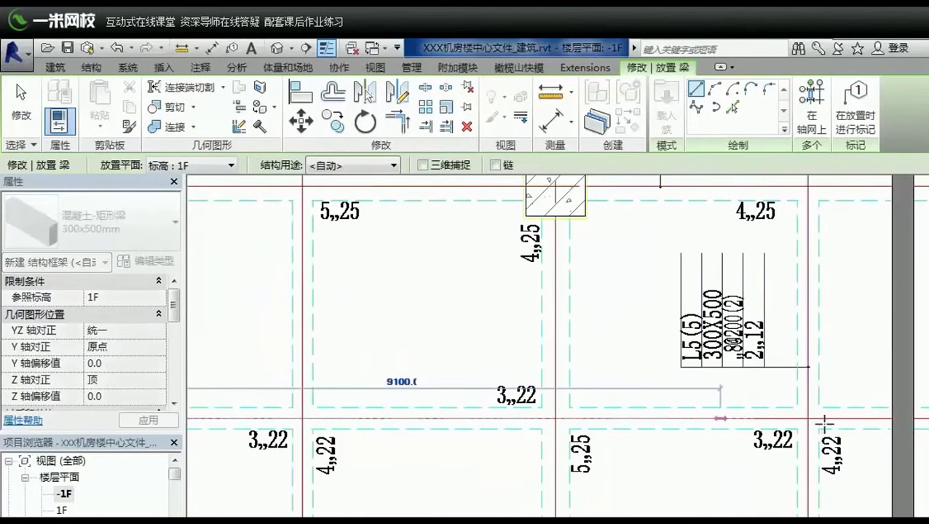
left_click(902, 419)
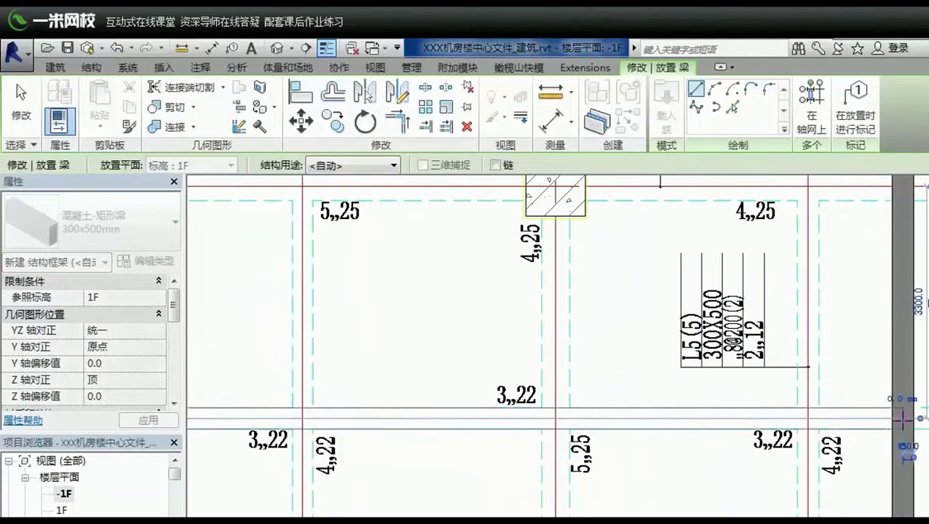
middle_click_drag(748, 428, 38, 418)
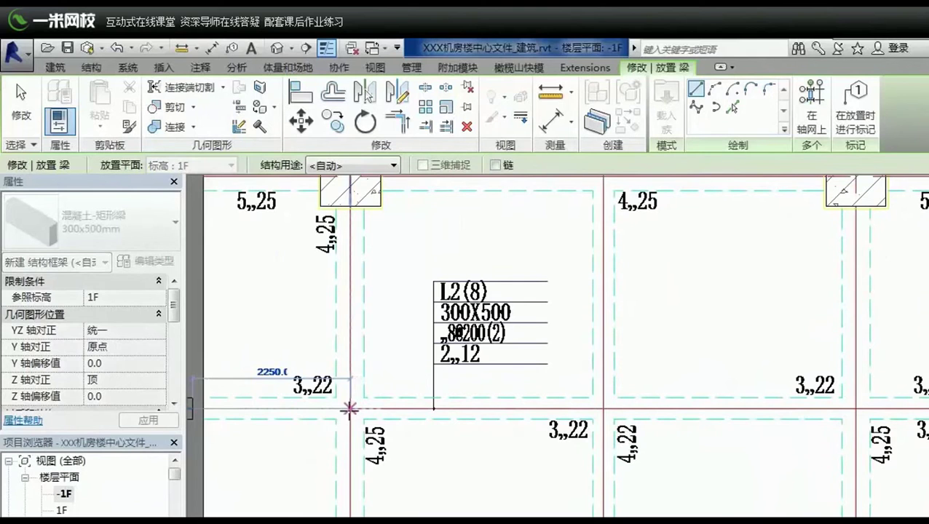
left_click(349, 409)
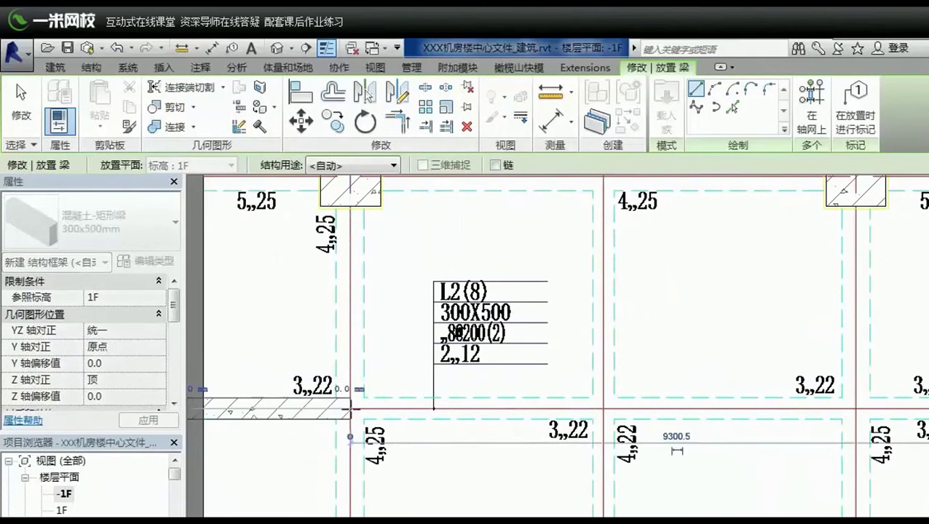
left_click(604, 409)
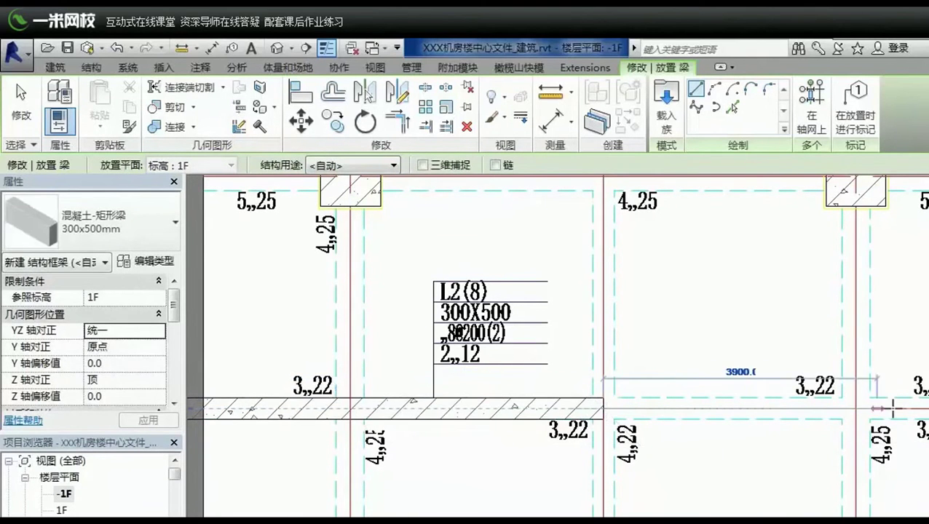
- Pan and zoom along the grid line to locate the next beam end point
middle_click_drag(810, 421, 488, 394)
middle_click_drag(813, 415, 726, 398)
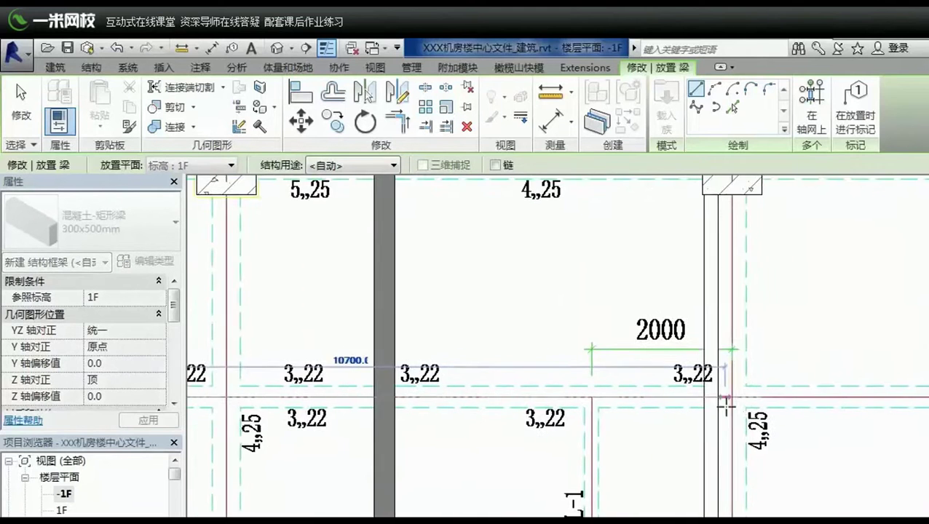
scroll(726, 401, "down", 2)
middle_click_drag(415, 415, 634, 342)
scroll(486, 385, "up", 2)
scroll(487, 386, "down", 1)
middle_click_drag(800, 385, 465, 397)
scroll(651, 390, "up", 1)
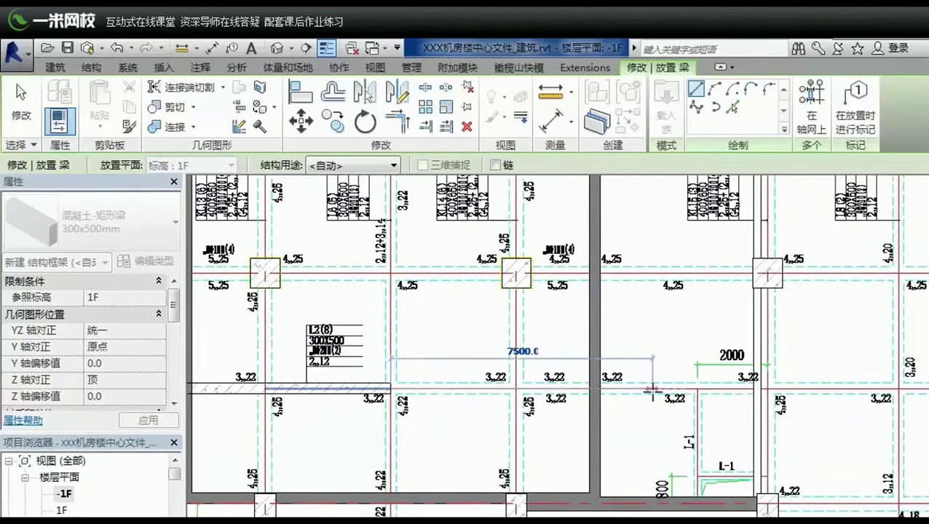
scroll(652, 391, "down", 1)
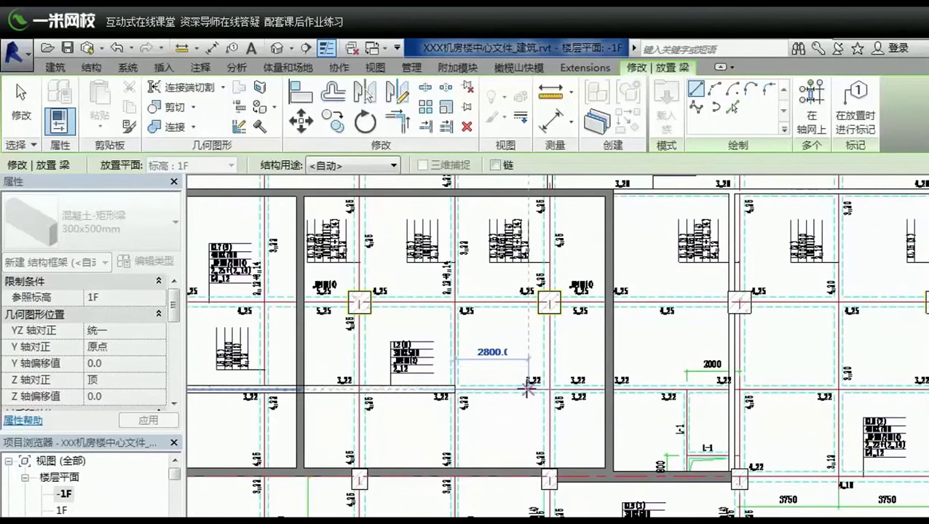
middle_click_drag(538, 367, 622, 370)
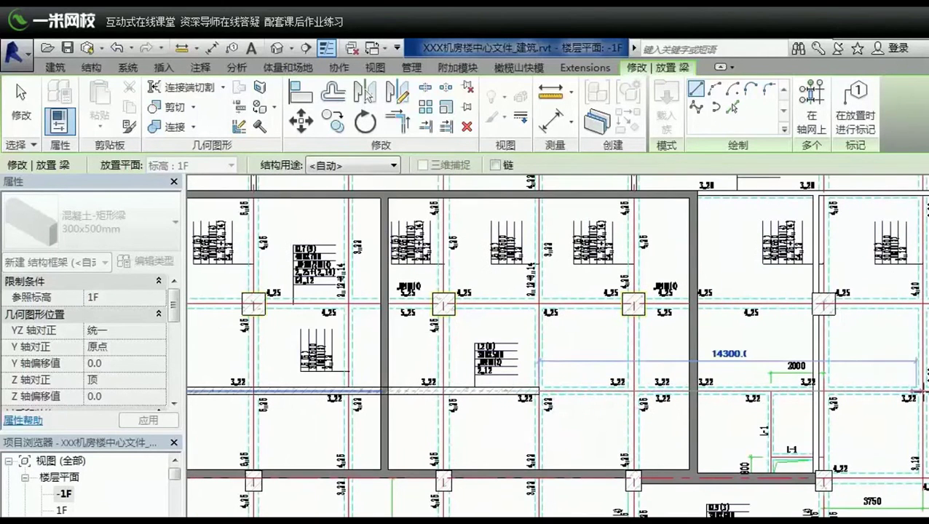
scroll(923, 391, "up", 2)
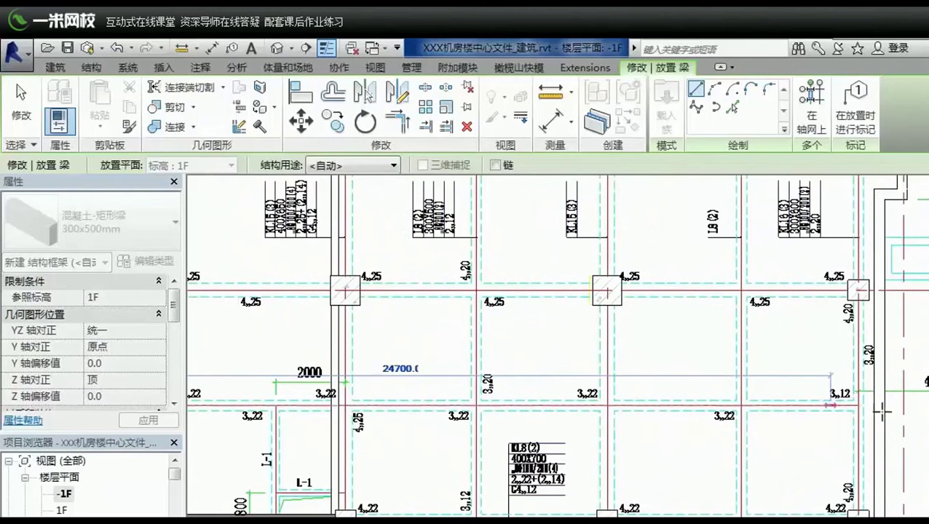
scroll(879, 409, "up", 1)
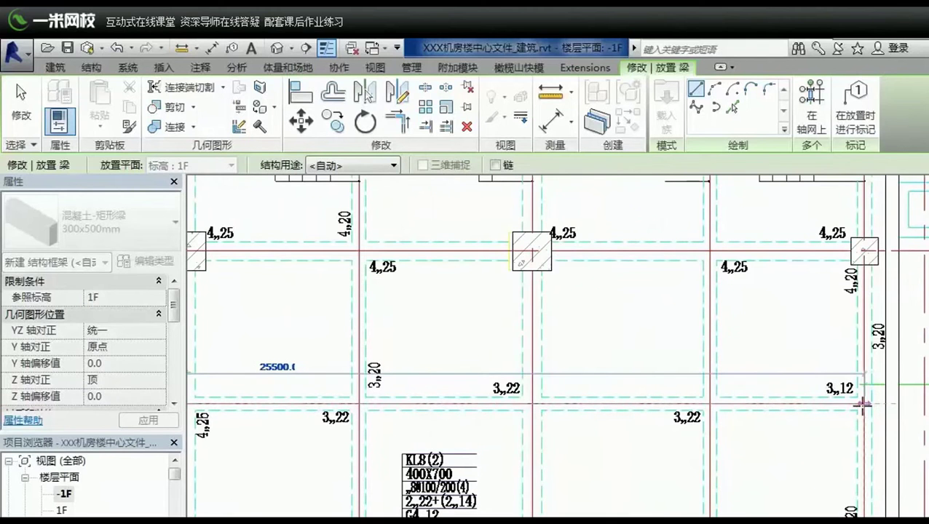
- End the long beam at the far grid intersection and bring the KL5 and L3 beams into view
left_click(863, 406)
middle_click_drag(837, 405, 628, 405)
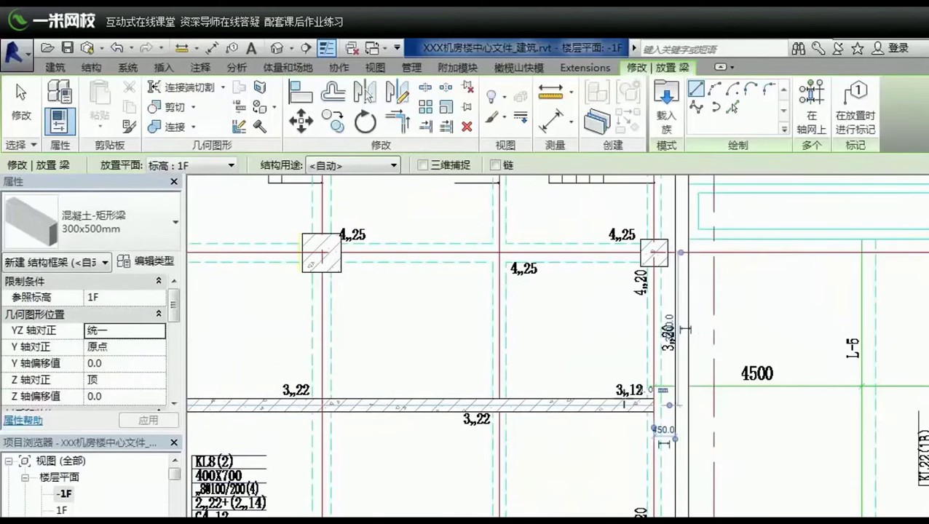
scroll(369, 460, "down", 2)
scroll(842, 431, "down", 2)
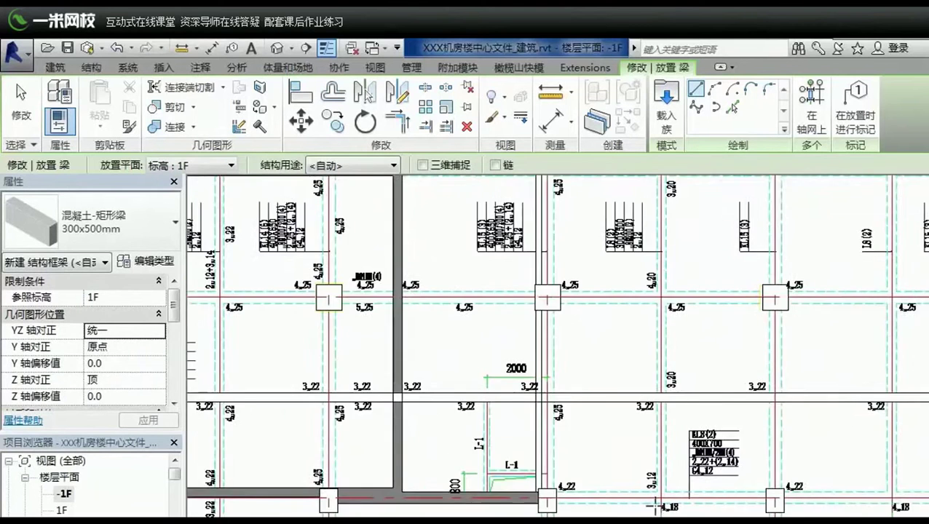
scroll(650, 504, "up", 2)
mouse_move(699, 497)
middle_mouse_down()
mouse_move(489, 442)
mouse_move(867, 478)
middle_mouse_up()
scroll(417, 225, "up", 1)
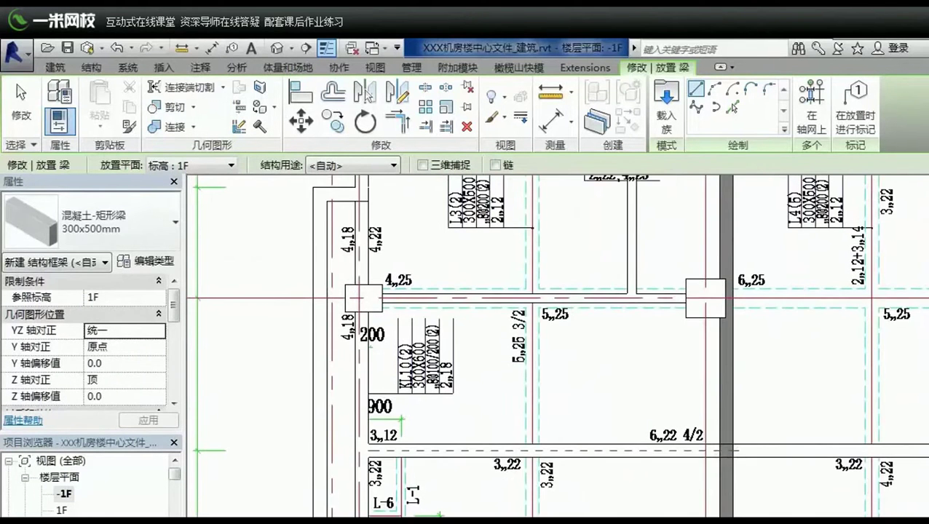
middle_click_drag(486, 177, 479, 265)
scroll(473, 219, "up", 2)
scroll(465, 379, "down", 2)
mouse_move(460, 408)
middle_mouse_down()
mouse_move(494, 509)
mouse_move(500, 340)
middle_mouse_up()
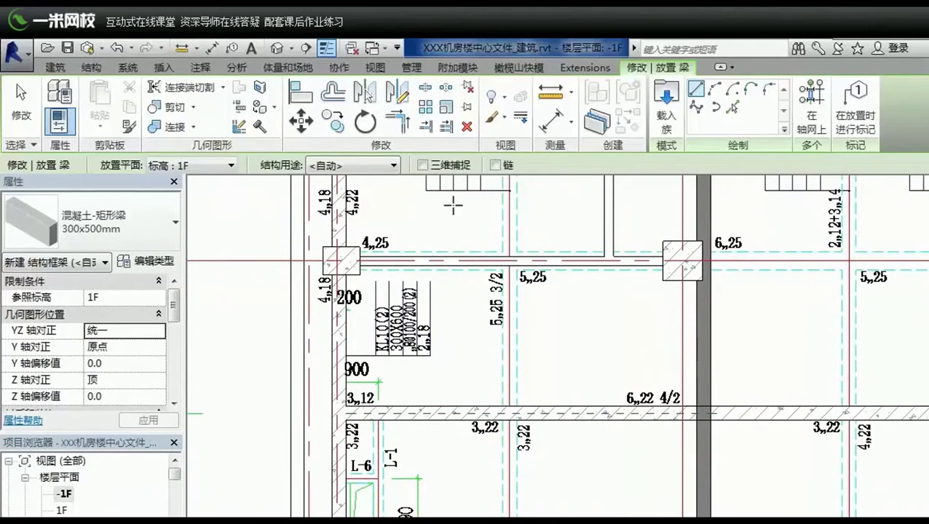
- Restart the Beam tool and draw a vertical 300x500mm beam up the 2,12+3,14 beam line
key("Escape")
key("r")
key("p")
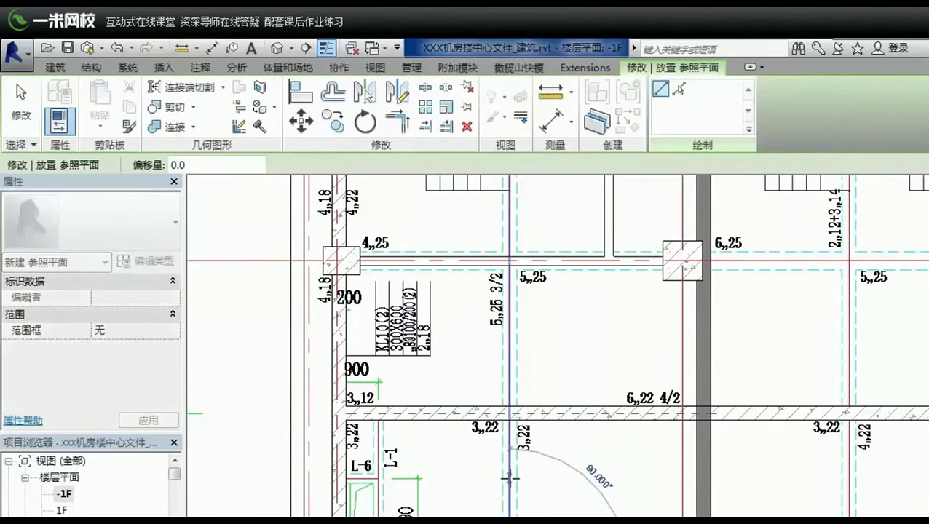
key("Escape")
left_click(58, 102)
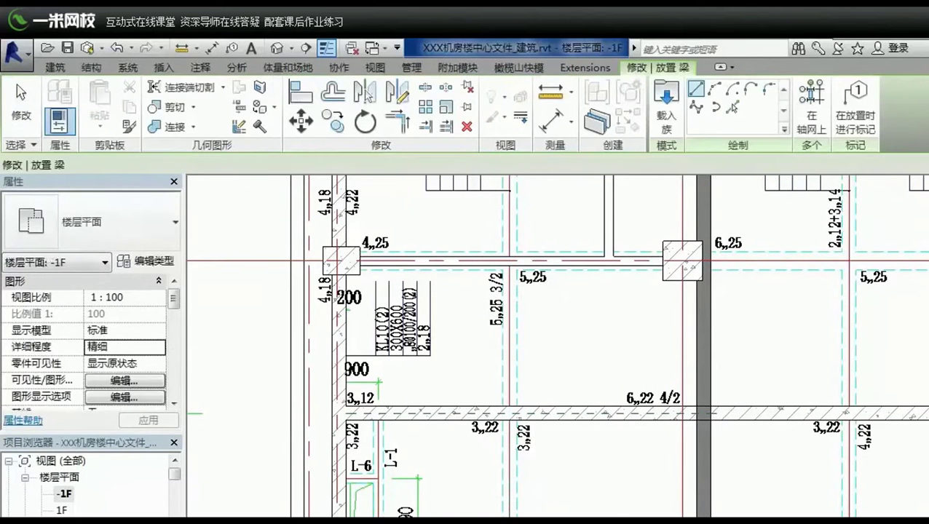
left_click(482, 510)
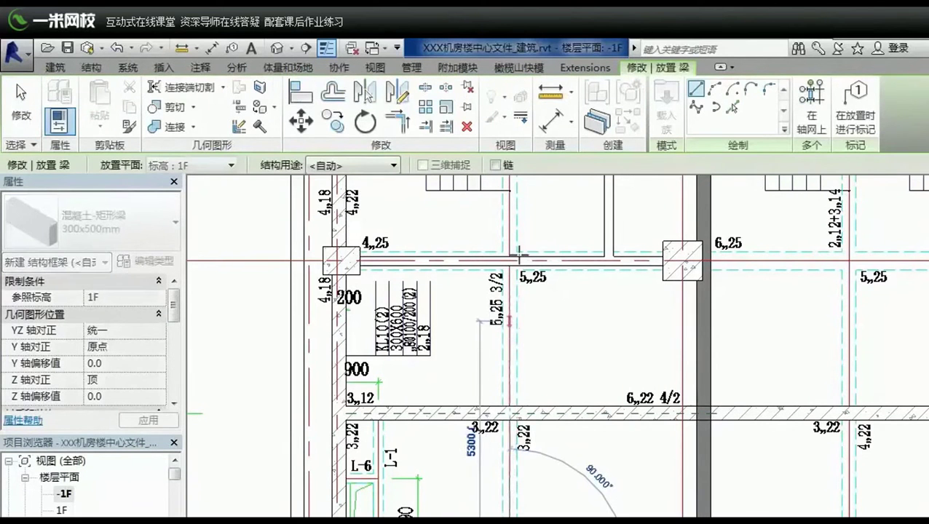
scroll(532, 259, "up", 2, "ctrl")
scroll(495, 284, "up", 3, "ctrl")
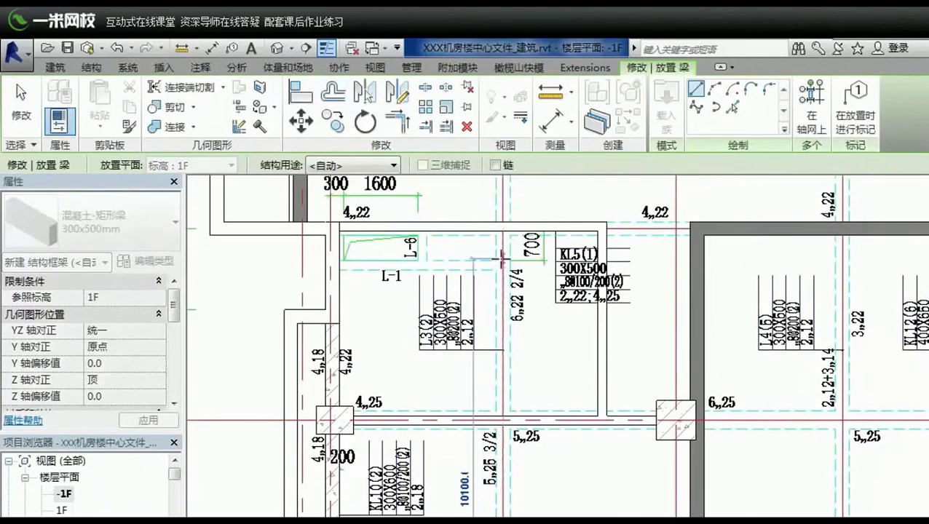
middle_click_drag(500, 257, 502, 434)
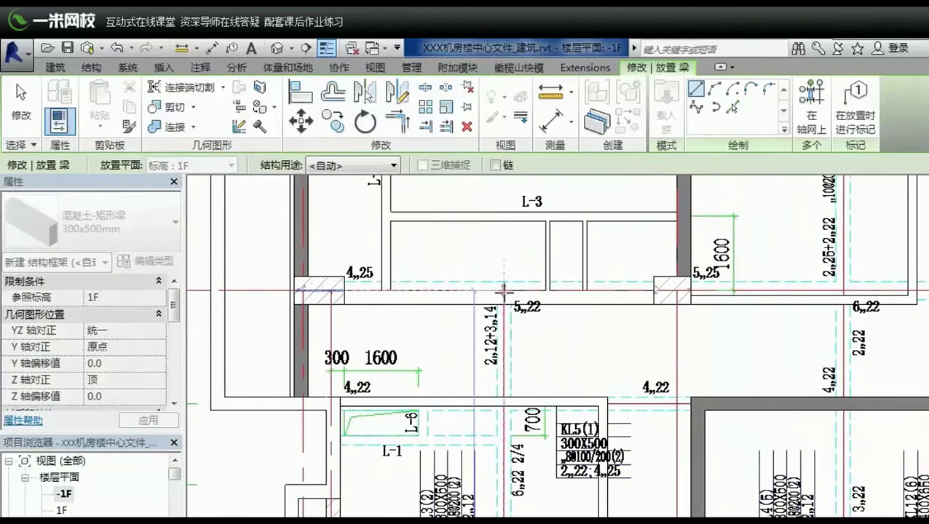
left_click(503, 295)
- Pan the -1F plan toward the KL4 beam area
mouse_move(465, 340)
middle_mouse_down()
mouse_move(459, 395)
mouse_move(321, 394)
middle_mouse_up()
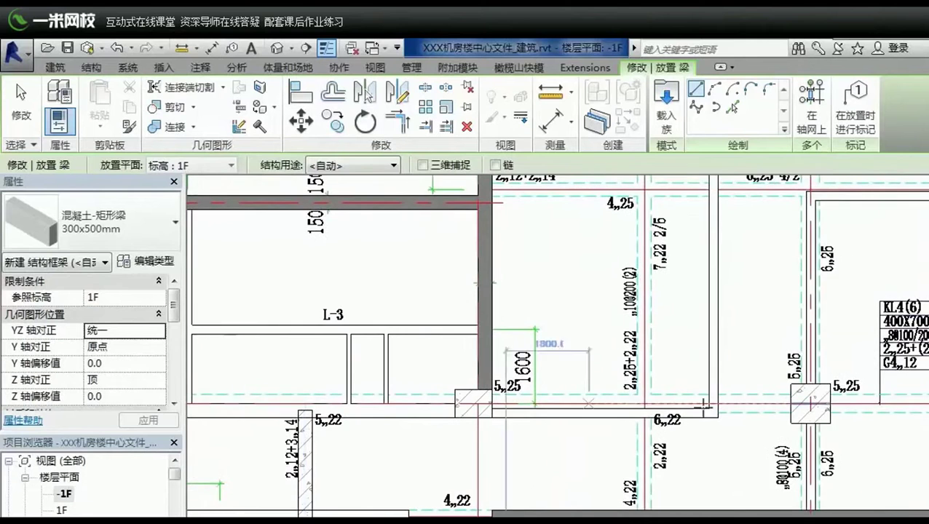
middle_click_drag(910, 385, 721, 380)
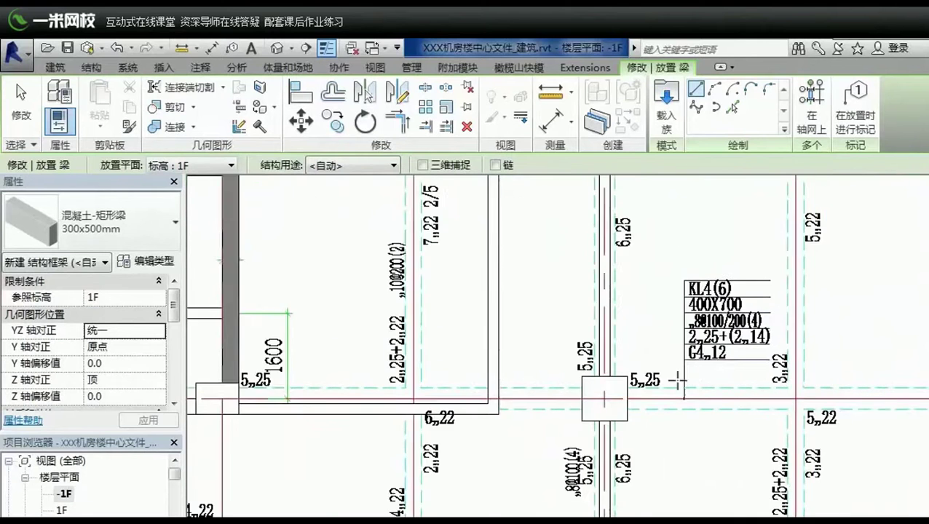
scroll(516, 409, "down", 3)
scroll(515, 409, "up", 2)
mouse_move(516, 410)
middle_mouse_down()
mouse_move(735, 403)
mouse_move(228, 422)
middle_mouse_up()
middle_click_drag(578, 423, 808, 423)
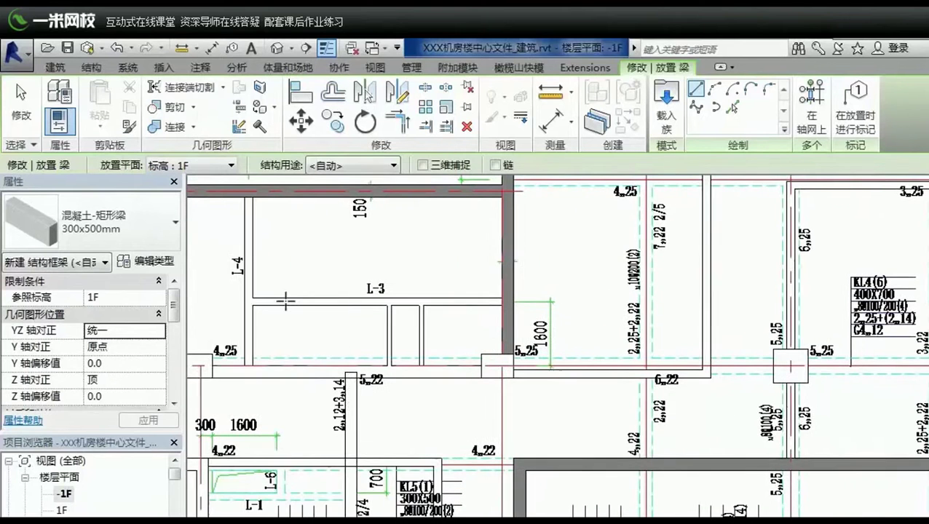
- Duplicate the 350 x 700mm beam type as 400x700mm with b set to 400
left_click(128, 234)
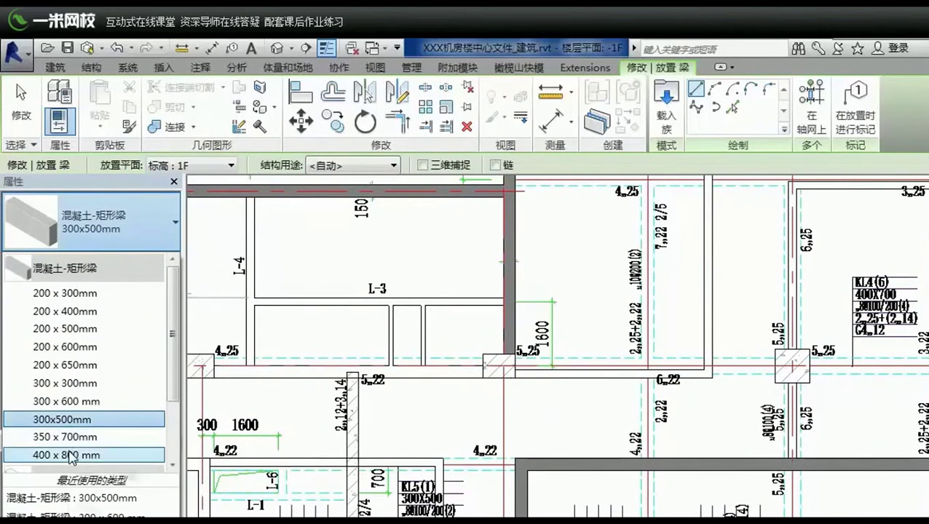
left_click(62, 437)
left_click(151, 262)
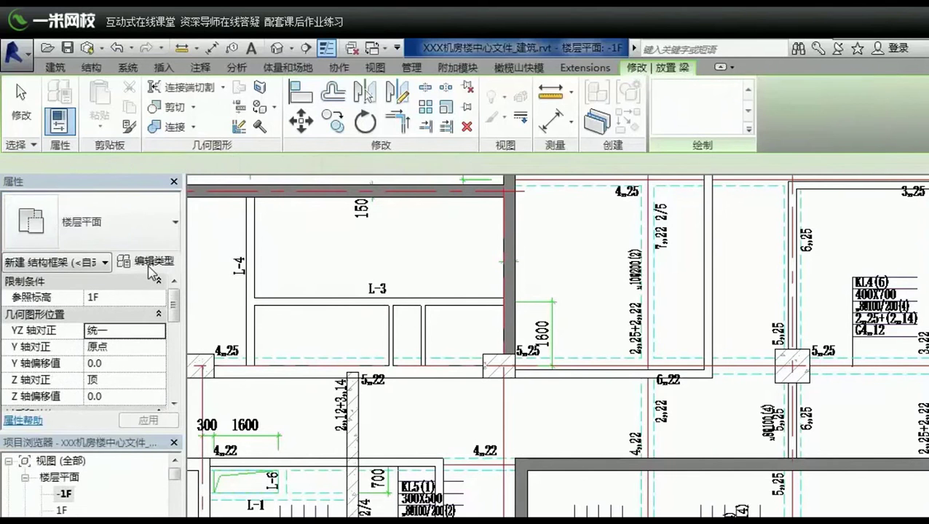
left_click(651, 168)
type("400x700")
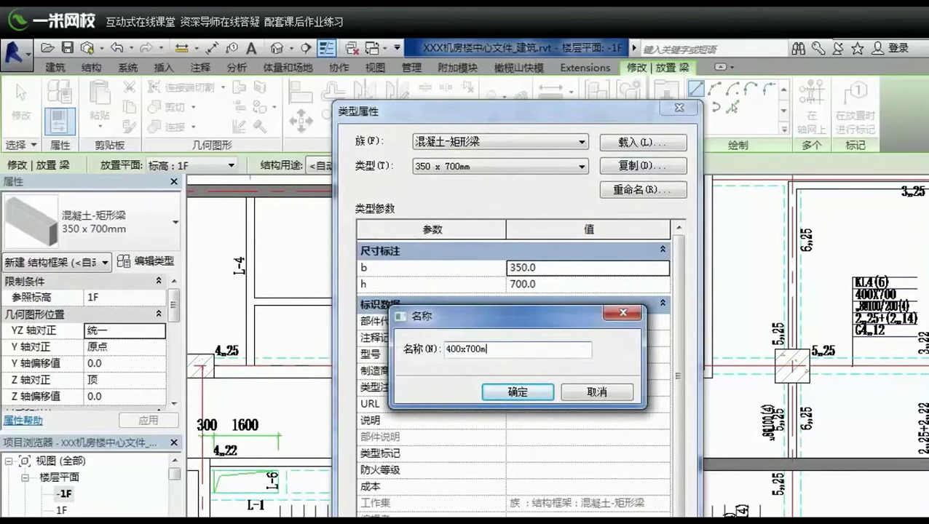
type("mm")
key("Return")
type("400")
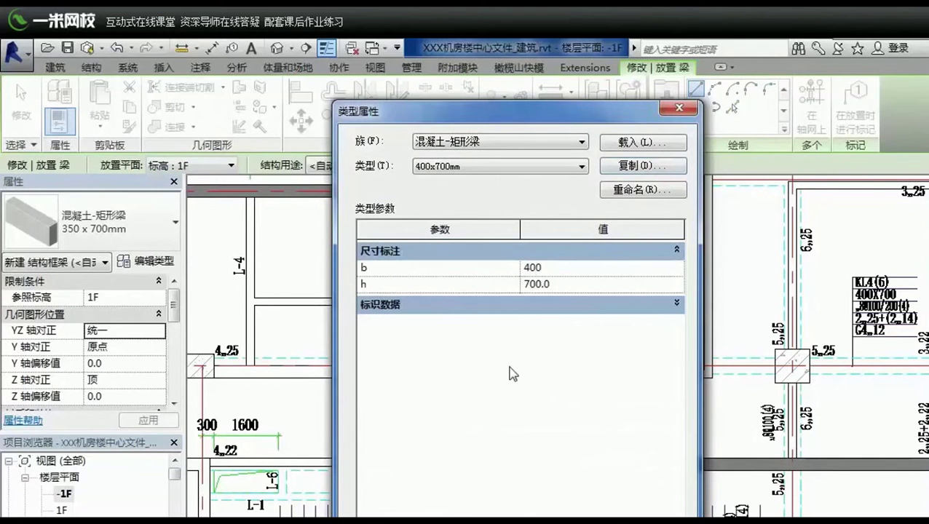
key("Return")
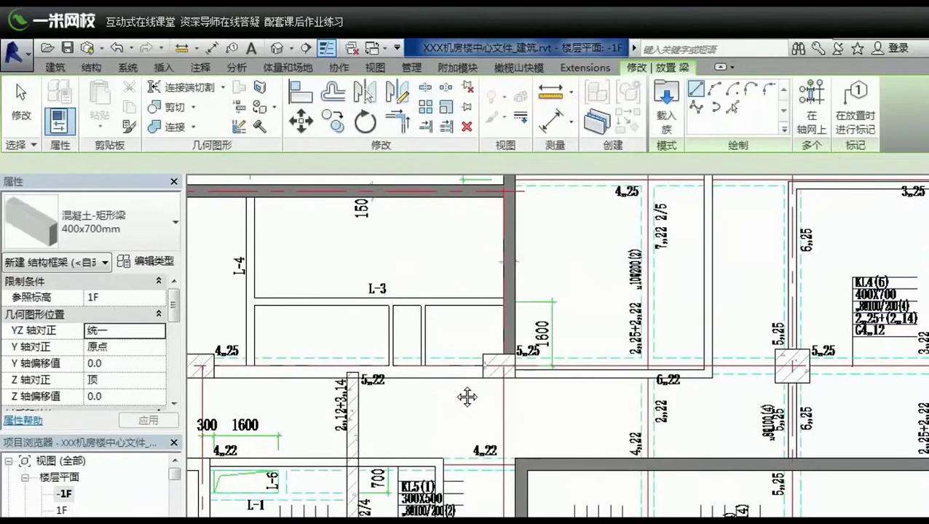
middle_click_drag(291, 383, 456, 383)
- Draw a 400x700mm beam from the wall along the 4,22 line to the column near L-1
left_click(402, 364)
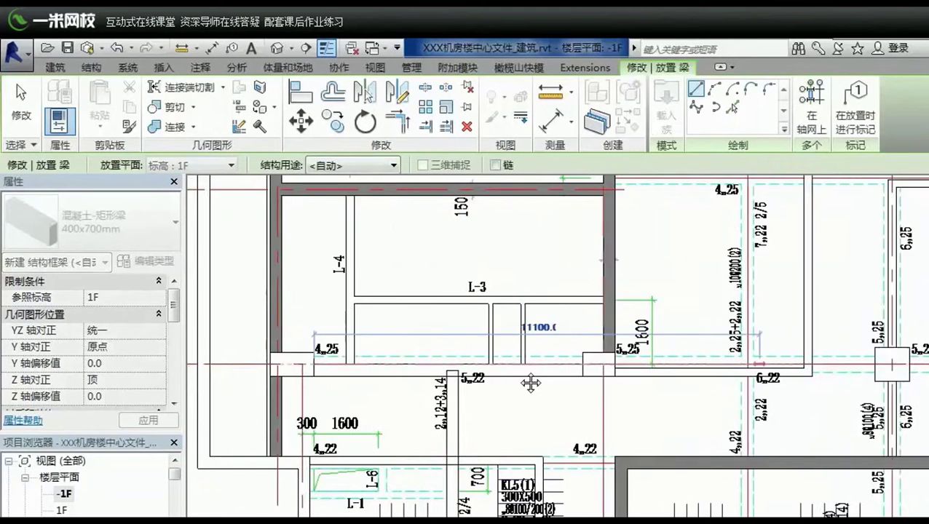
middle_click_drag(513, 388, 907, 363)
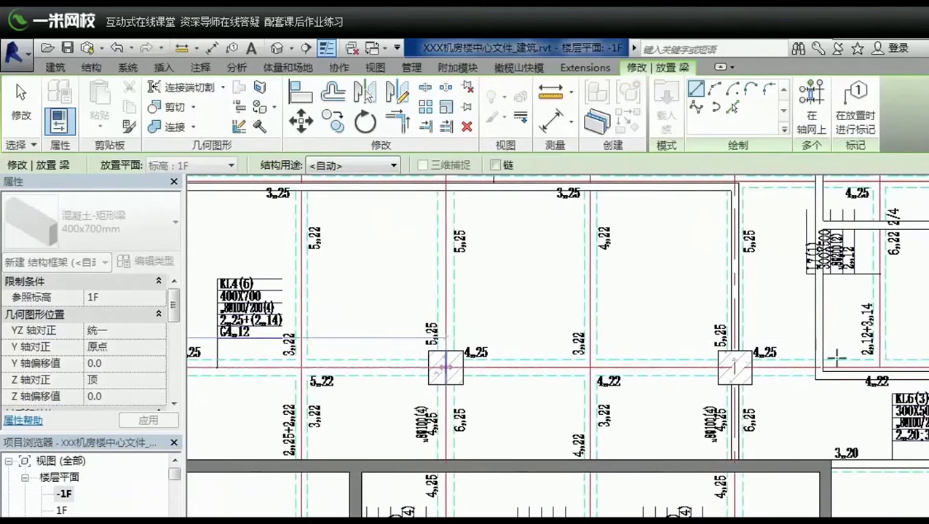
mouse_move(531, 373)
middle_mouse_down()
mouse_move(731, 359)
mouse_move(379, 361)
middle_mouse_up()
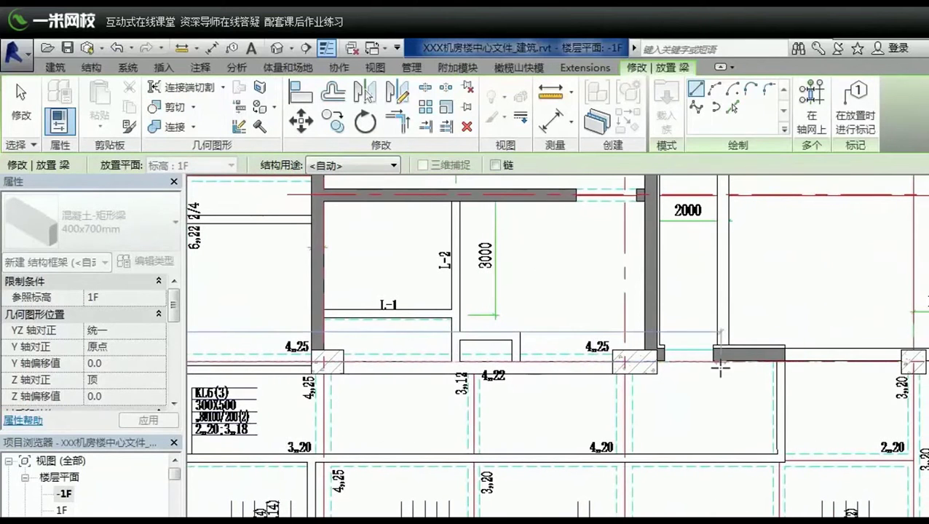
scroll(720, 369, "up", 2)
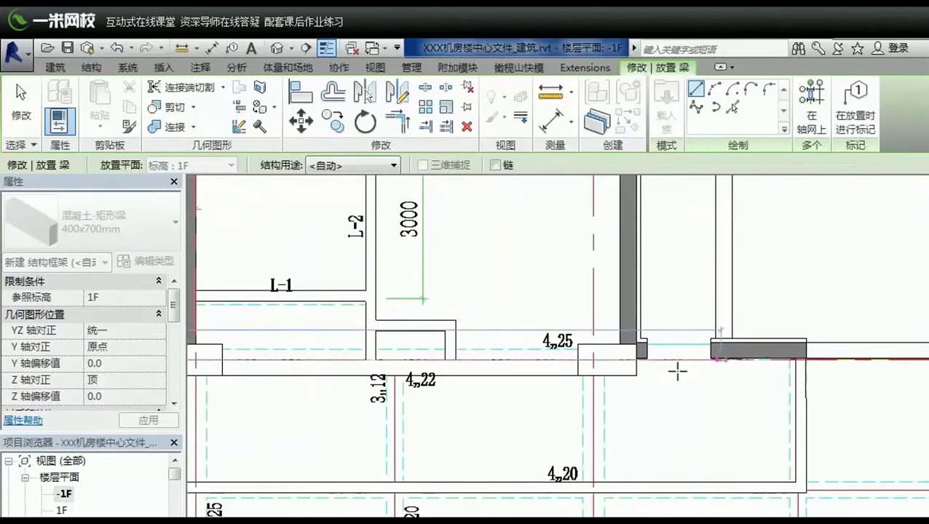
left_click(593, 359)
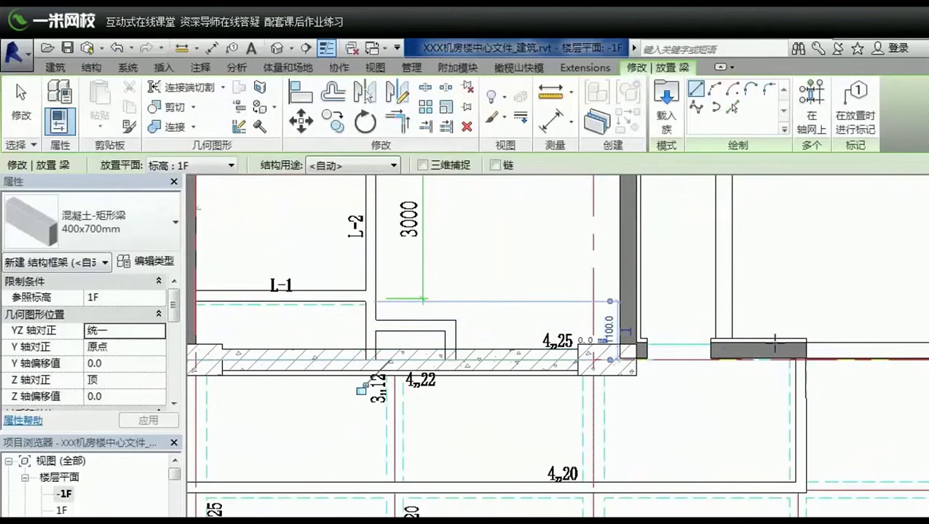
- Zoom out and back in to bring the KL11 beam area into view
scroll(502, 359, "down", 2)
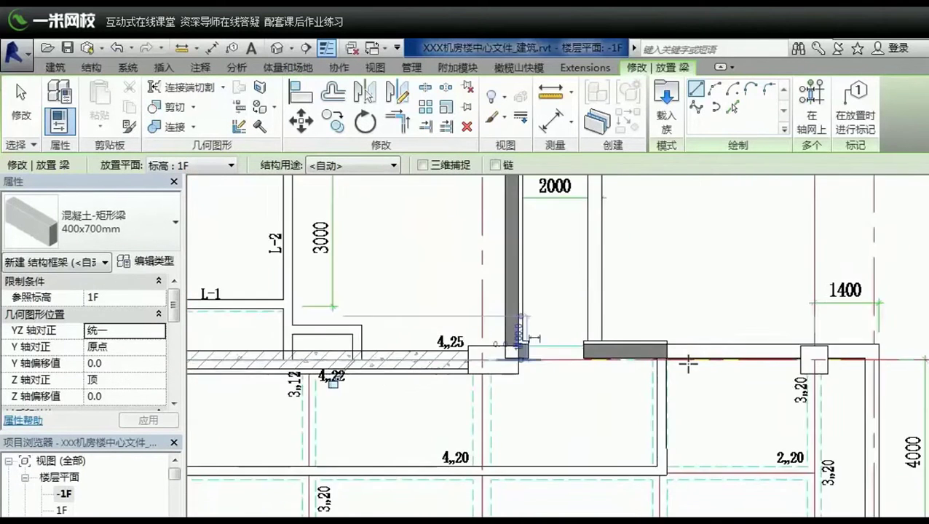
scroll(687, 364, "down", 1)
scroll(733, 343, "down", 1)
scroll(733, 343, "down", 1)
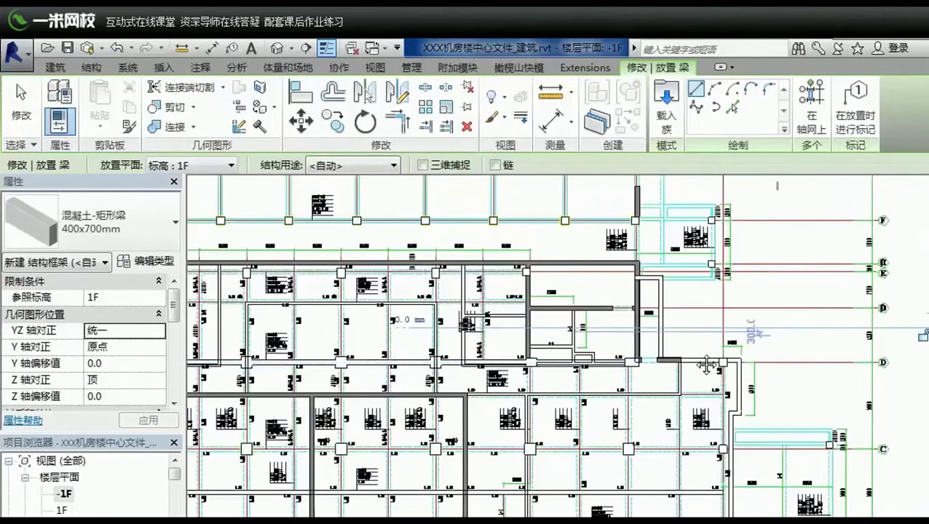
scroll(437, 429, "down", 1)
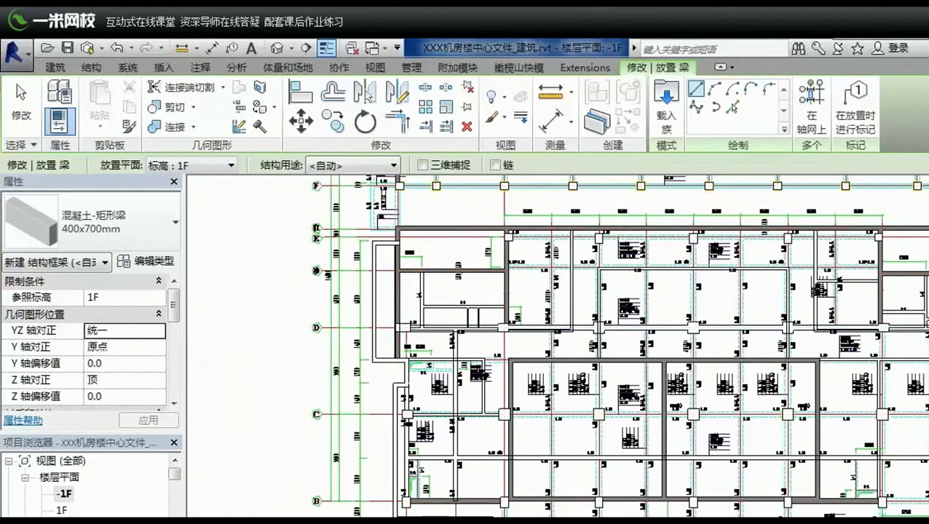
scroll(542, 455, "up", 1)
scroll(557, 475, "up", 1)
scroll(556, 475, "up", 1)
scroll(557, 476, "up", 1)
scroll(557, 475, "up", 1)
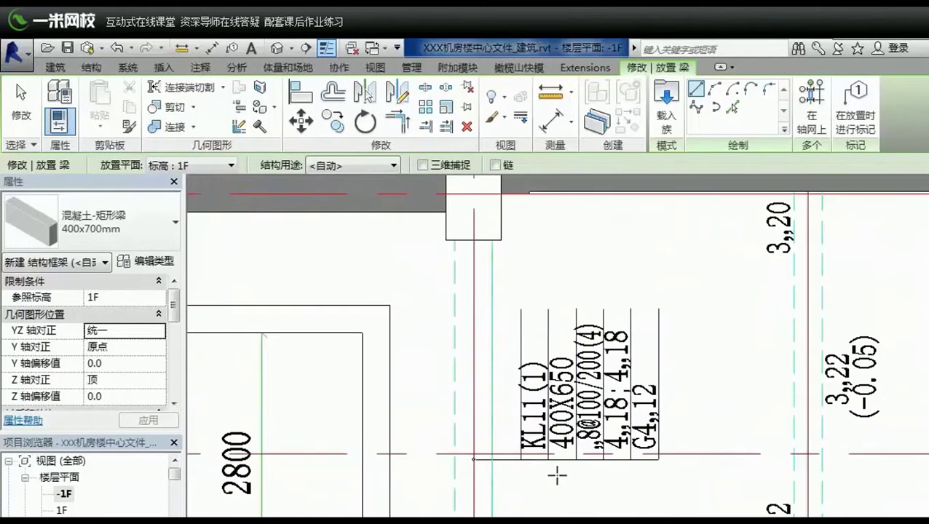
- Duplicate the 400x700mm beam type as 400x650mm with h set to 650
left_click(111, 232)
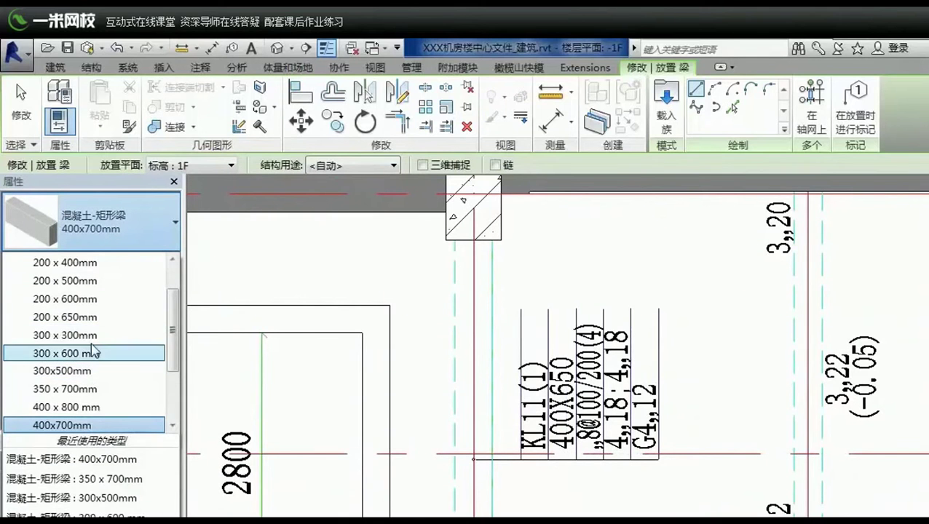
scroll(98, 328, "down", 2)
scroll(99, 334, "up", 2)
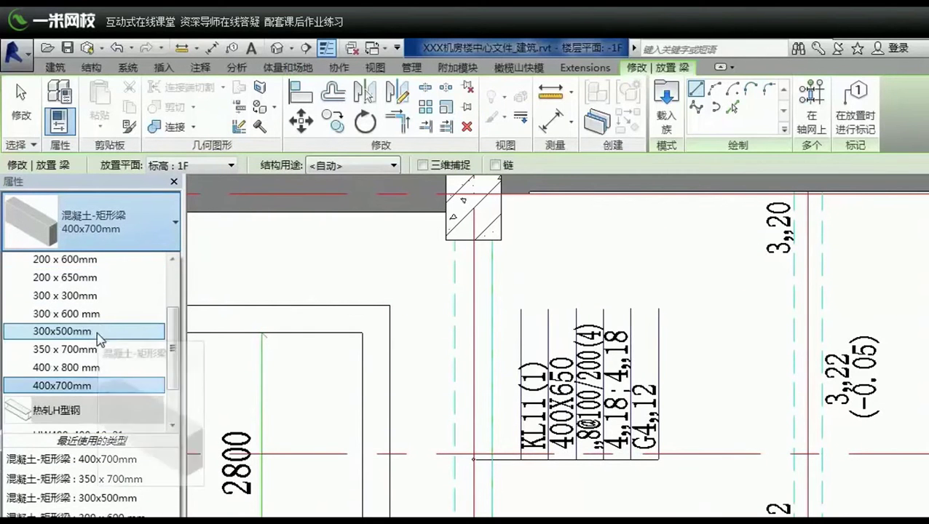
key("Escape")
left_click(147, 261)
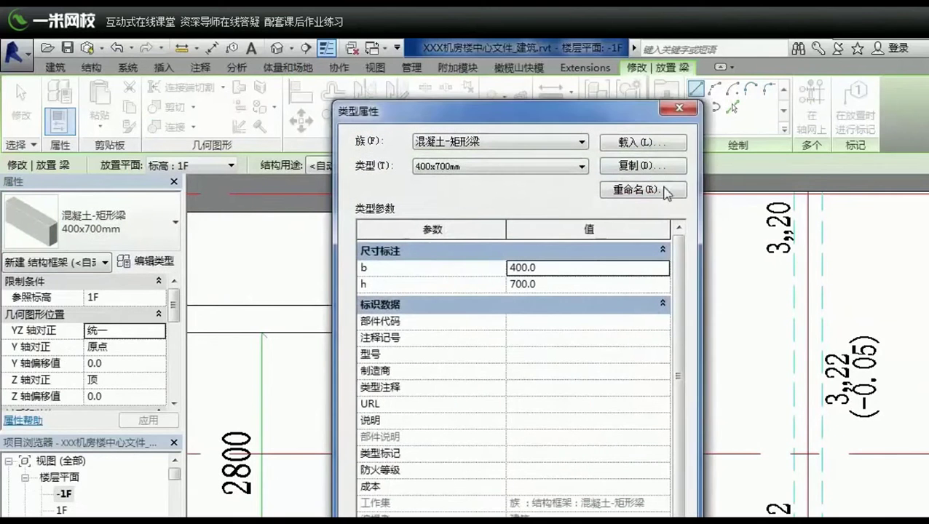
left_click(643, 166)
type("400x650mm")
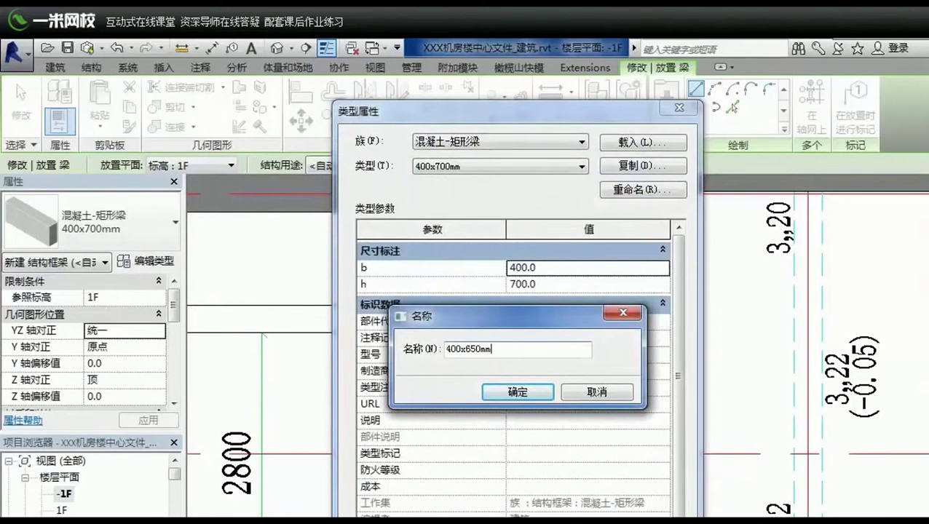
key("Return")
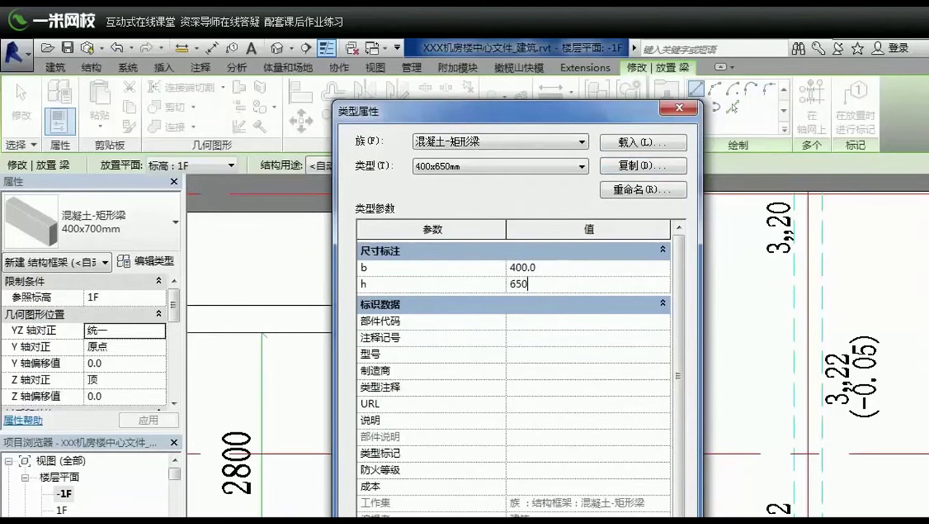
key("Return")
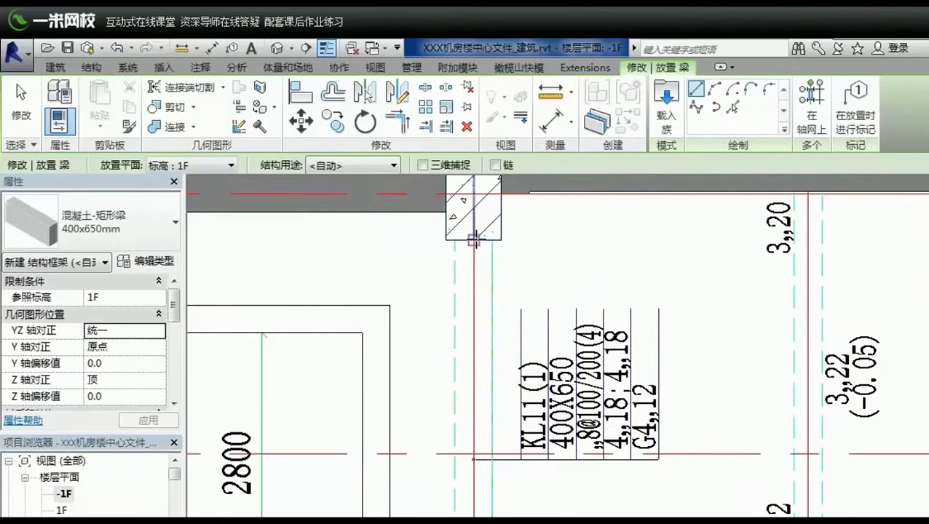
- Draw the 400x650mm KL11 beam downward from the column and stretch its lower end to about 3800
left_click(473, 240)
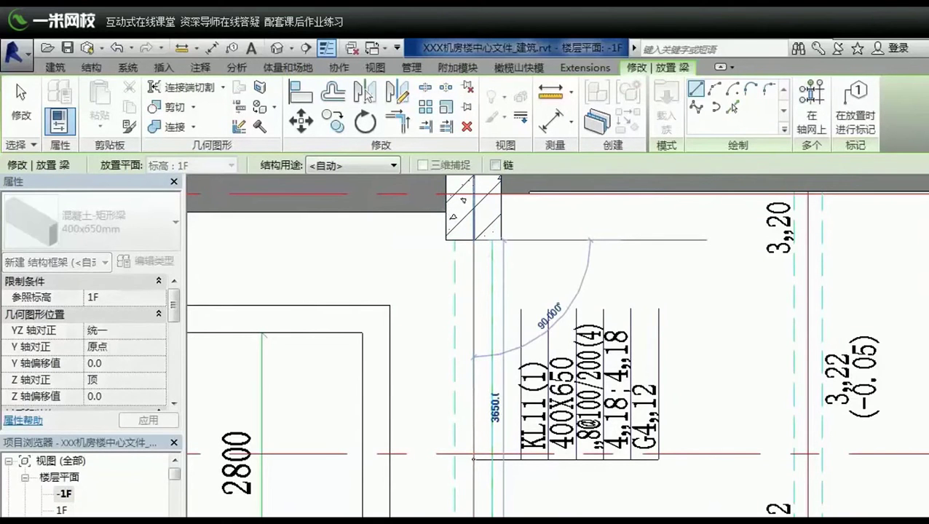
left_click(481, 485)
scroll(481, 486, "down", 2)
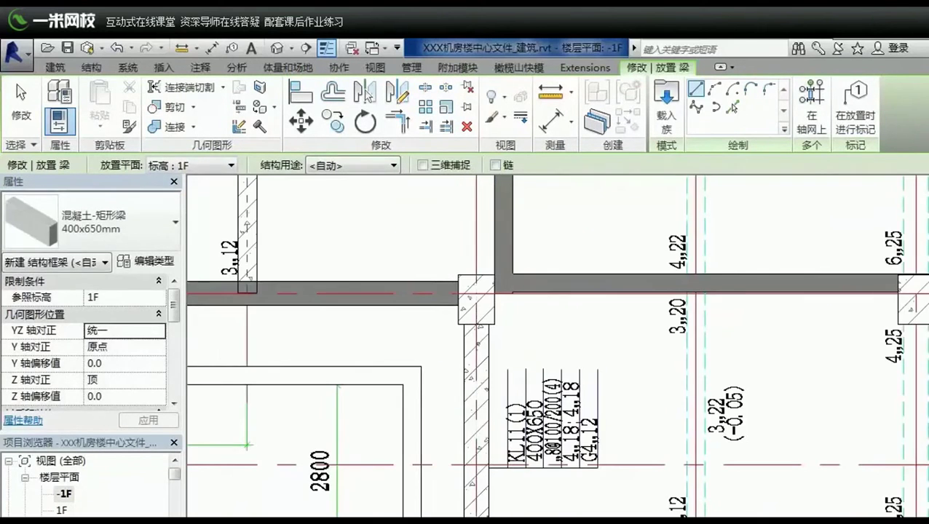
key("Escape")
key("Escape")
left_click(474, 422)
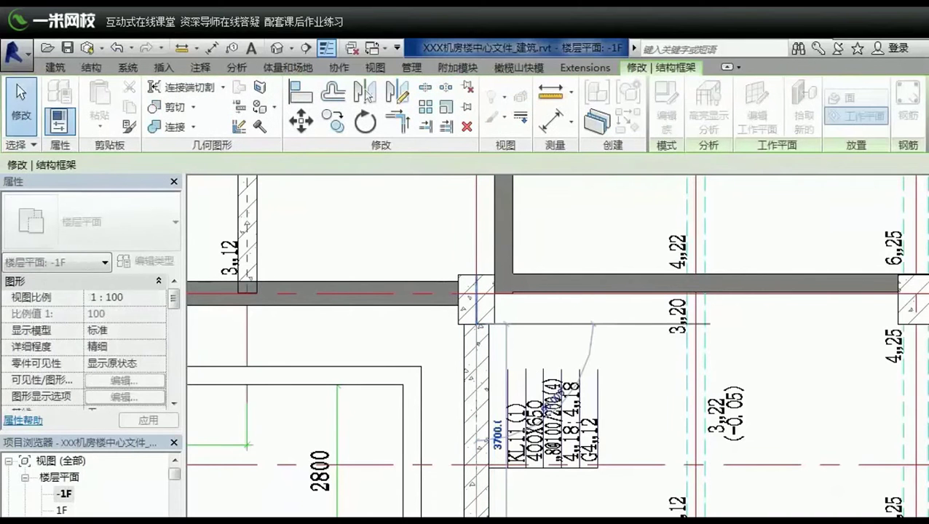
left_click_drag(481, 440, 475, 440)
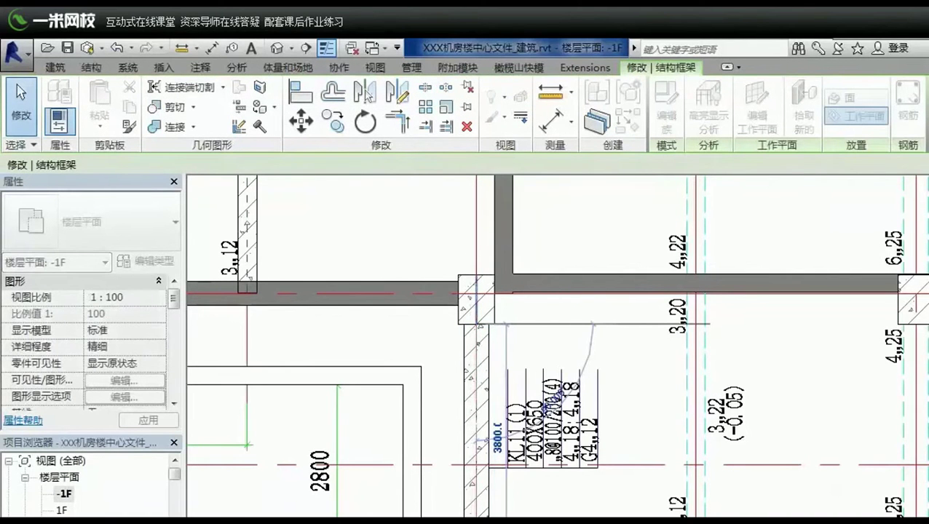
key("Escape")
- Pan and zoom the plan toward the L4 and KL12 area
scroll(561, 505, "down", 3)
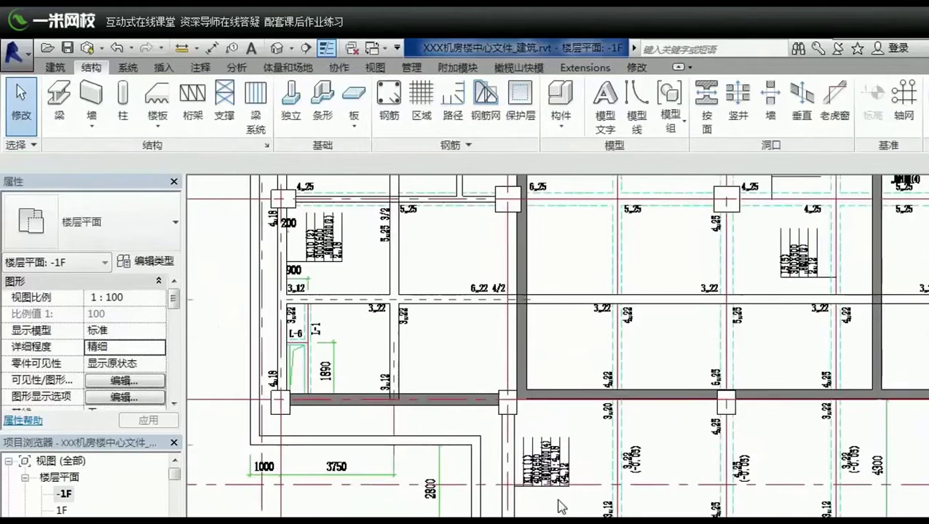
middle_click_drag(561, 507, 532, 493)
scroll(502, 512, "up", 2)
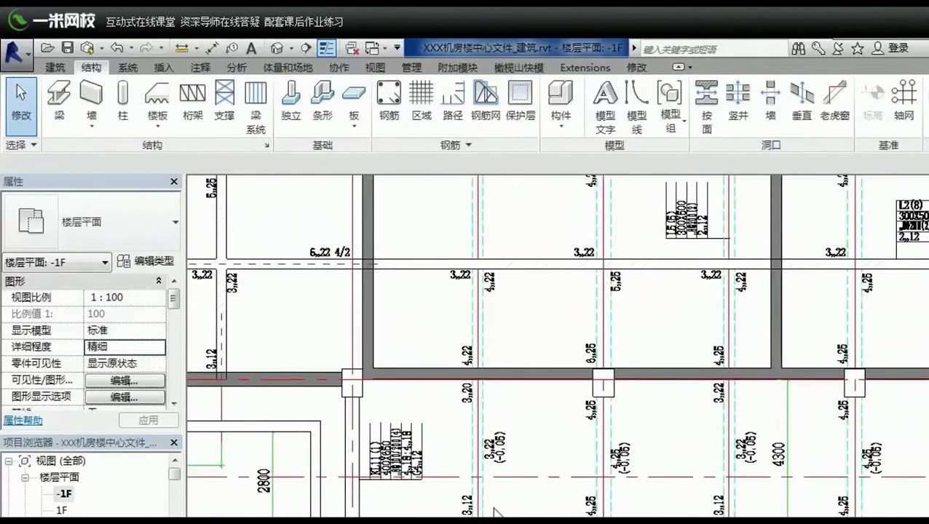
scroll(477, 353, "up", 3)
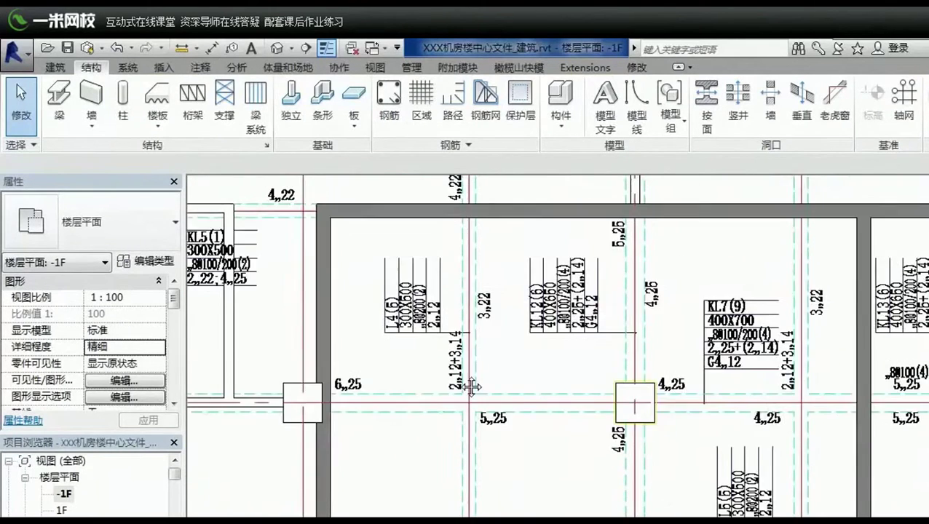
scroll(426, 360, "up", 2)
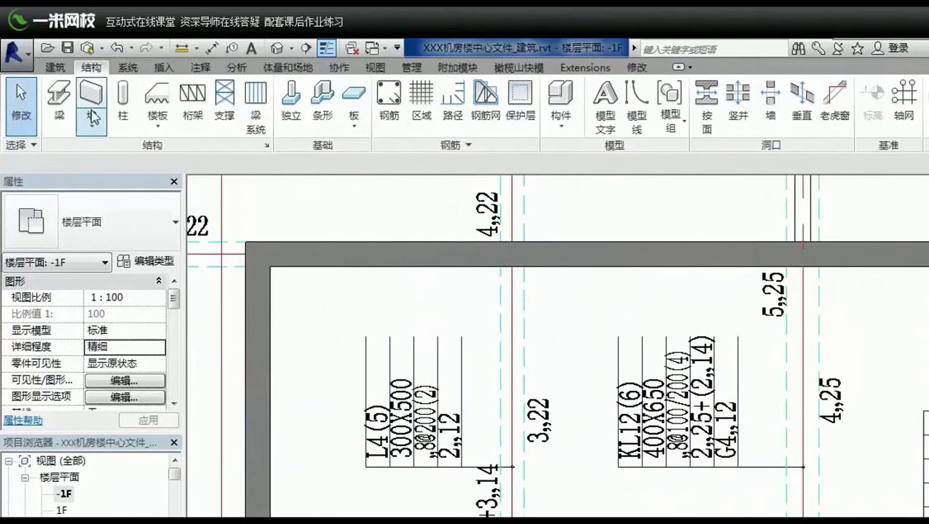
- Restart the Beam tool with the 300x500mm beam type
left_click(59, 98)
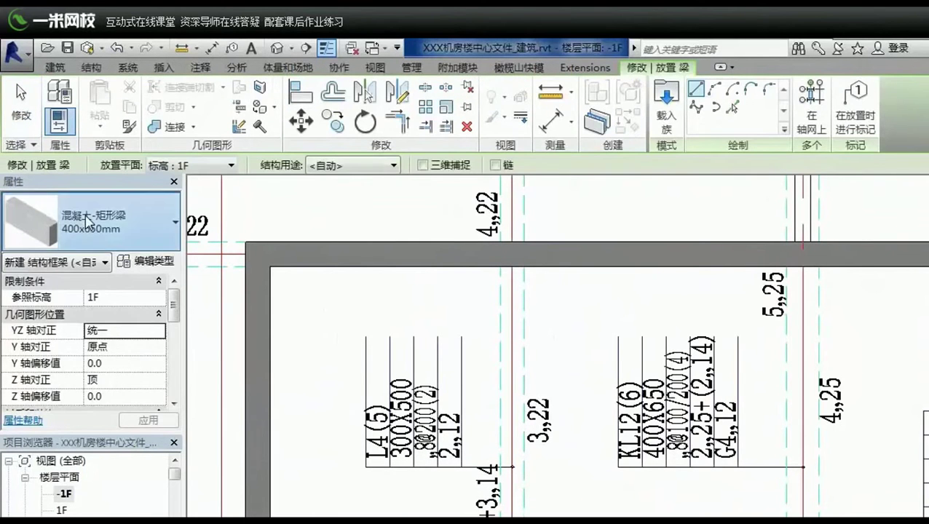
left_click(86, 219)
left_click(86, 332)
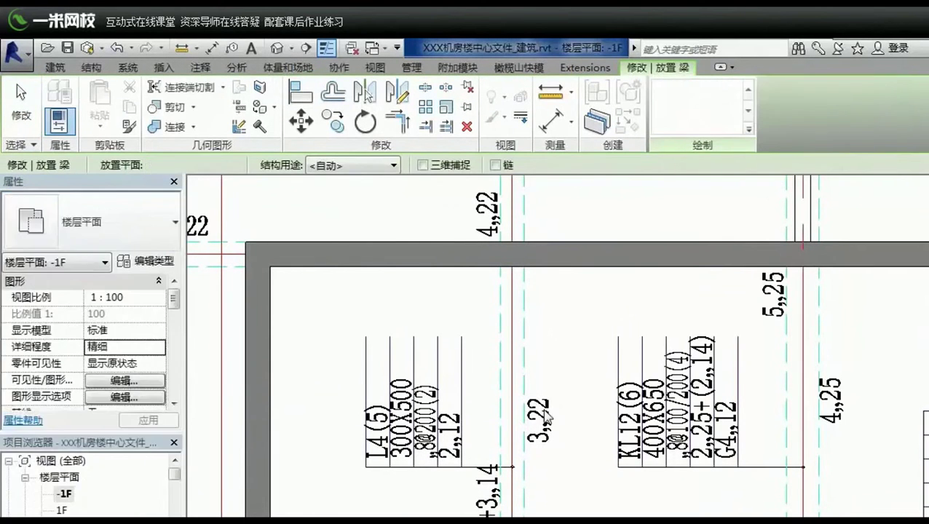
scroll(563, 273, "down", 2)
scroll(513, 431, "down", 2, "ctrl")
scroll(513, 437, "down", 3, "ctrl")
scroll(514, 451, "down", 3, "ctrl")
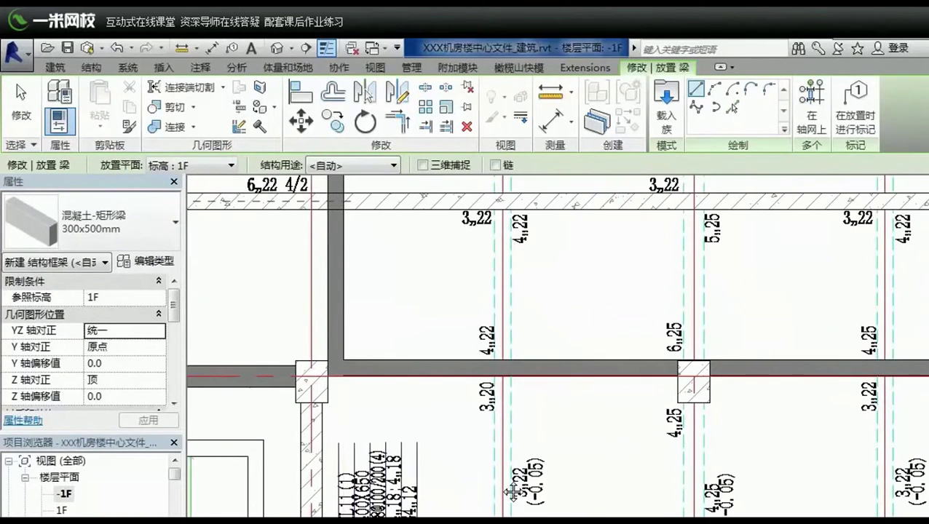
scroll(509, 480, "down", 3, "ctrl")
scroll(498, 440, "down", 1, "ctrl")
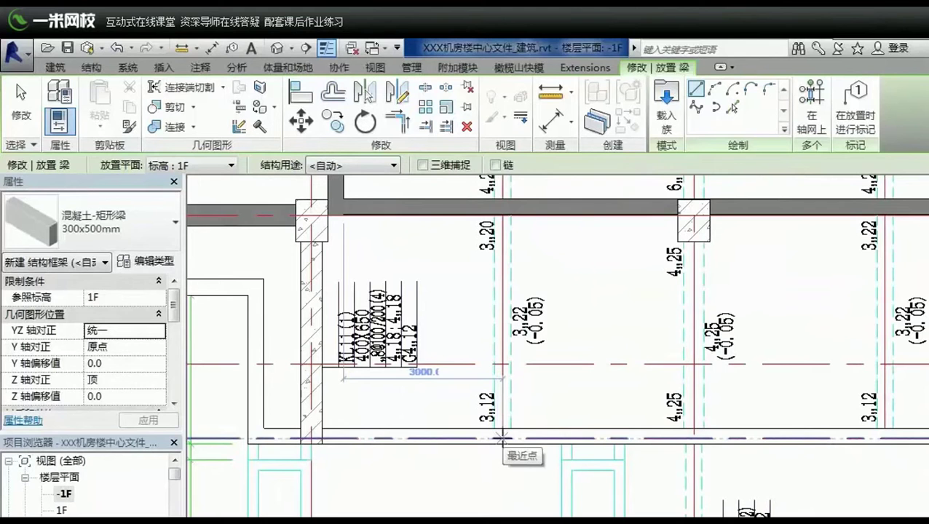
- Draw a vertical 300x500mm beam along the CAD beam line up to the top beam line
left_click(502, 431)
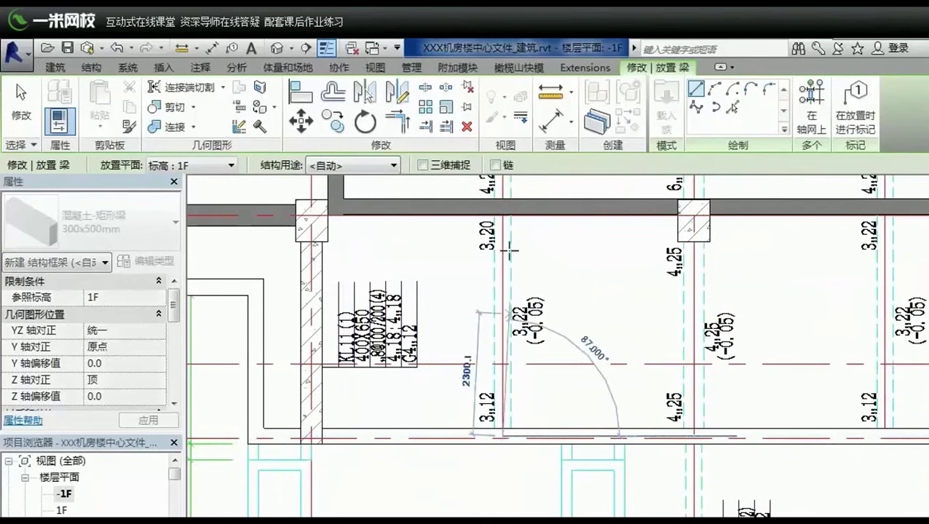
scroll(488, 468, "up", 4, "ctrl")
scroll(487, 468, "up", 2, "ctrl")
scroll(513, 492, "up", 3, "ctrl")
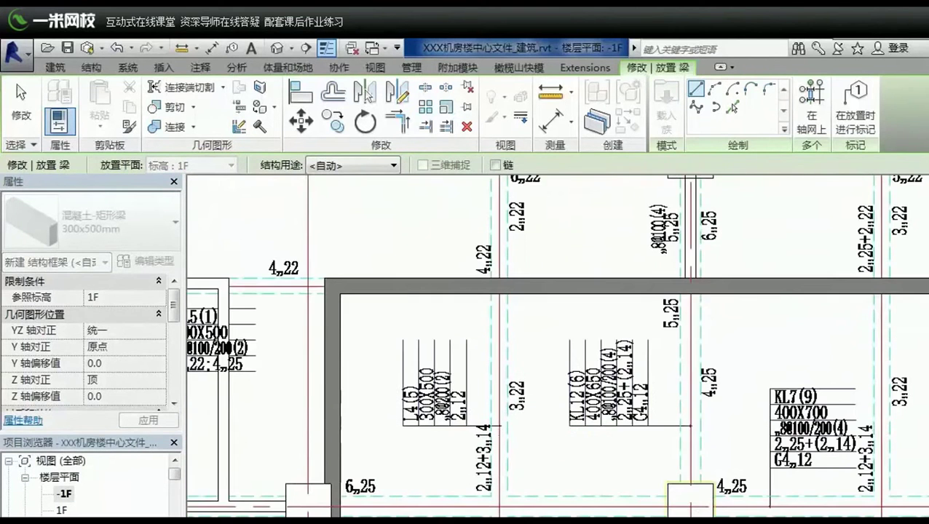
scroll(523, 273, "up", 2, "ctrl")
scroll(523, 273, "up", 2, "ctrl")
scroll(479, 351, "up", 2, "ctrl")
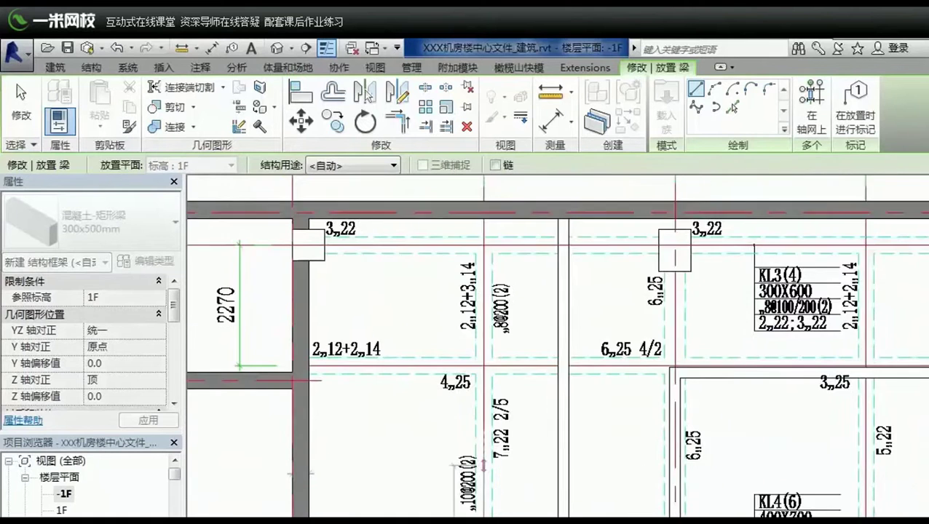
scroll(479, 352, "up", 2, "ctrl")
left_click(480, 364)
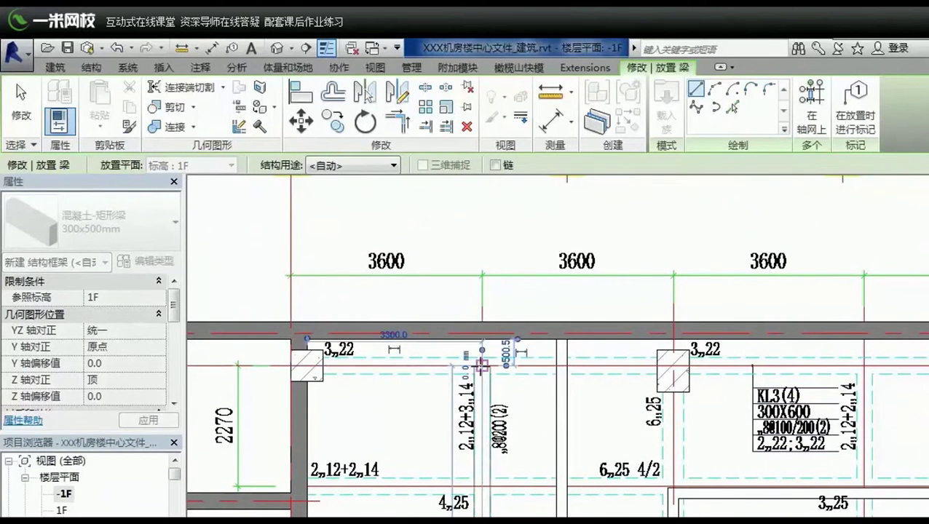
- Switch the current beam type to 400x650mm
scroll(480, 364, "down", 2)
scroll(524, 229, "down", 2, "ctrl")
scroll(508, 188, "down", 2, "ctrl")
scroll(514, 422, "down", 2, "ctrl")
scroll(531, 333, "up", 2, "ctrl")
scroll(533, 432, "up", 2, "ctrl")
scroll(531, 241, "up", 2)
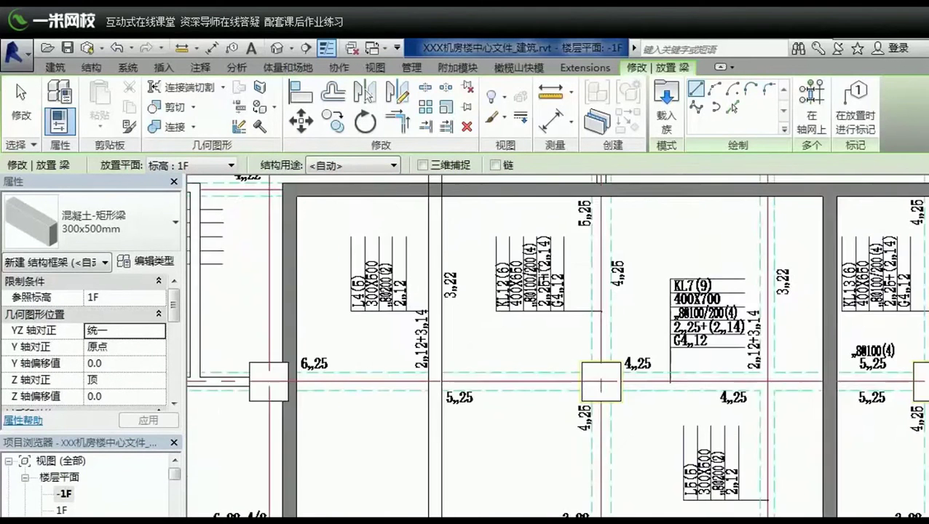
scroll(535, 262, "up", 1)
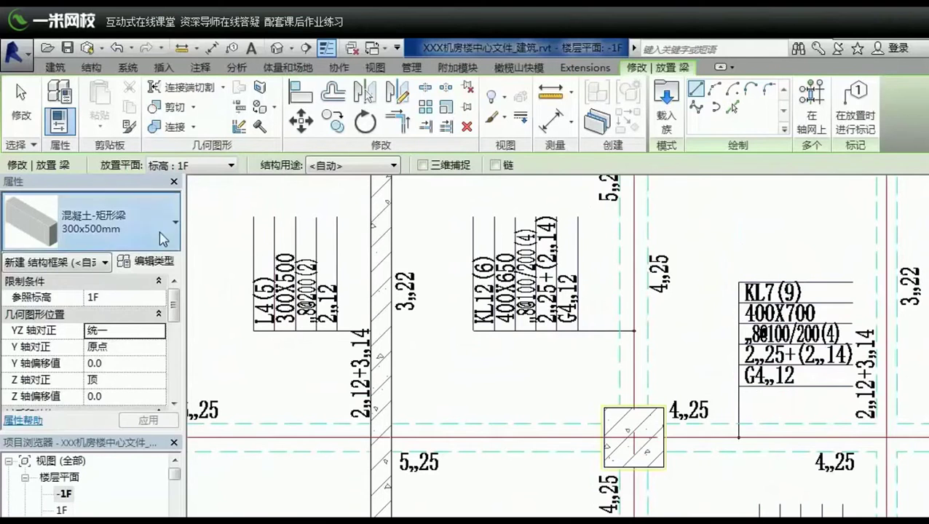
left_click(117, 222)
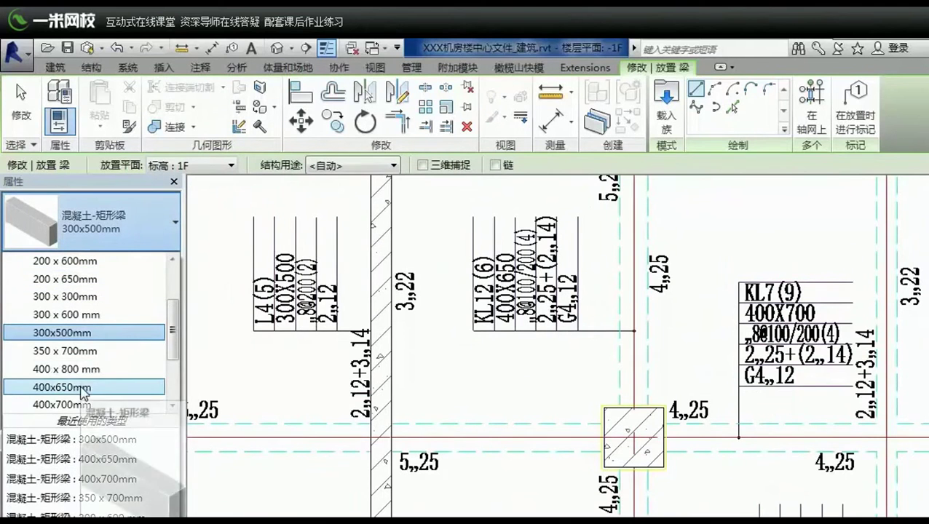
left_click(105, 348)
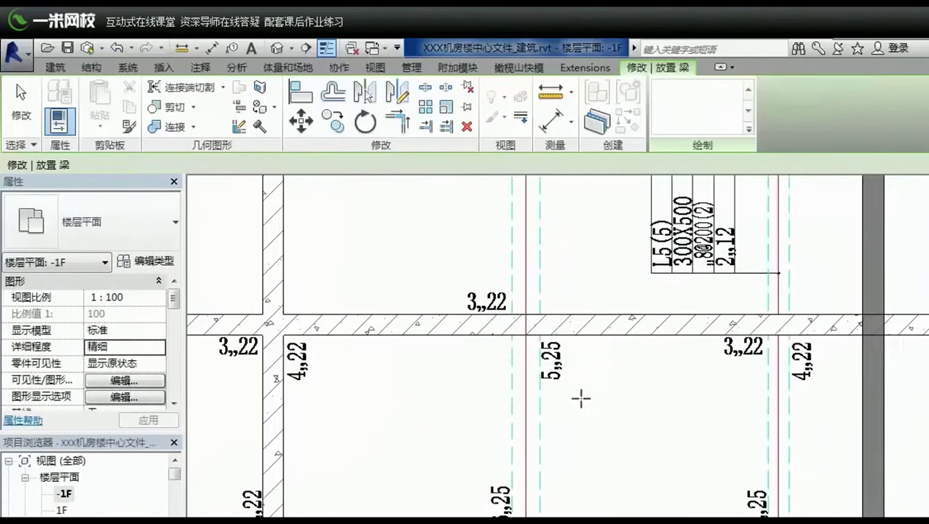
- Start a beam at a grid intersection, then pan down to the beams around KL4
middle_click_drag(555, 269, 504, 497)
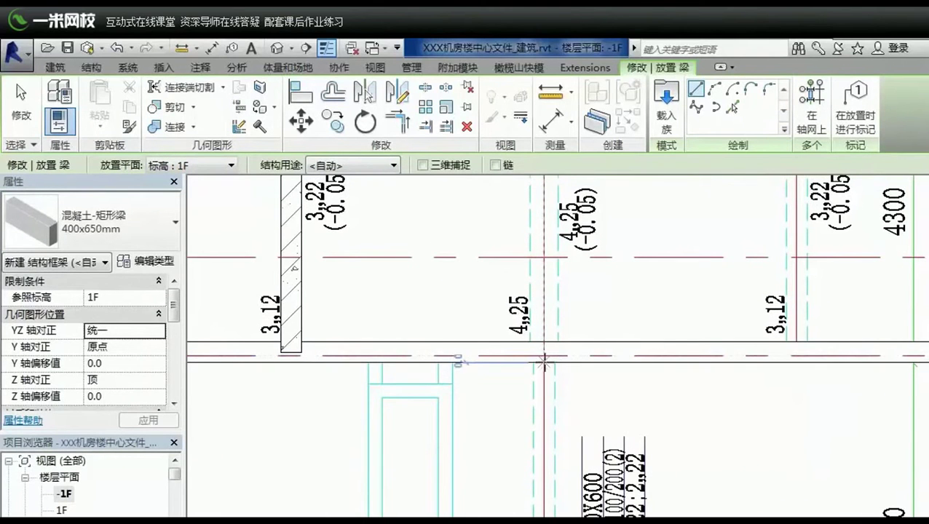
left_click(544, 259)
scroll(553, 378, "down", 2)
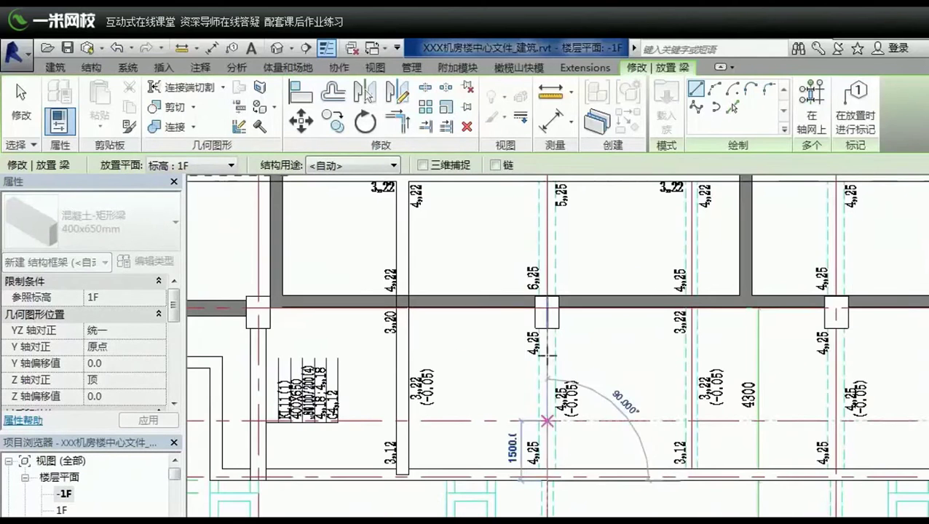
middle_click_drag(570, 280, 580, 514)
middle_click_drag(560, 189, 564, 449)
middle_click_drag(574, 355, 564, 262)
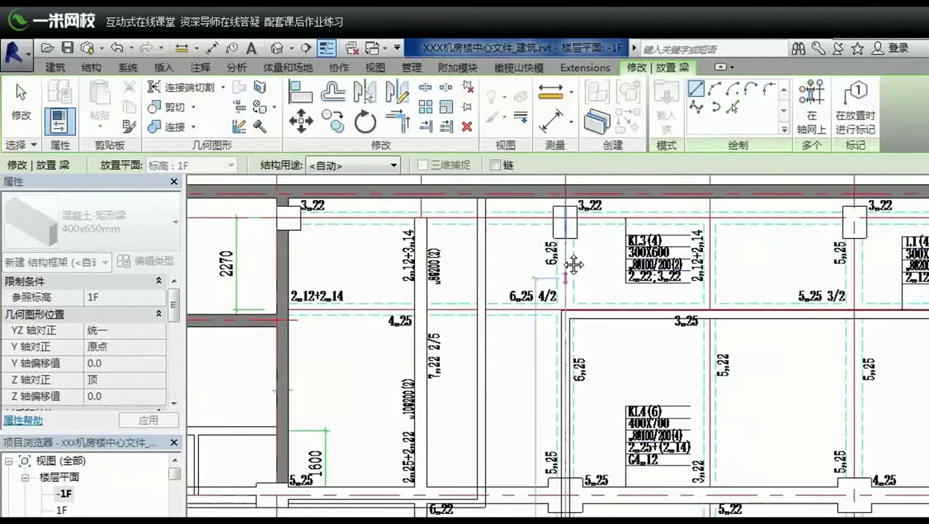
mouse_move(558, 306)
middle_mouse_down()
mouse_move(570, 213)
mouse_move(565, 309)
mouse_move(580, 388)
middle_mouse_up()
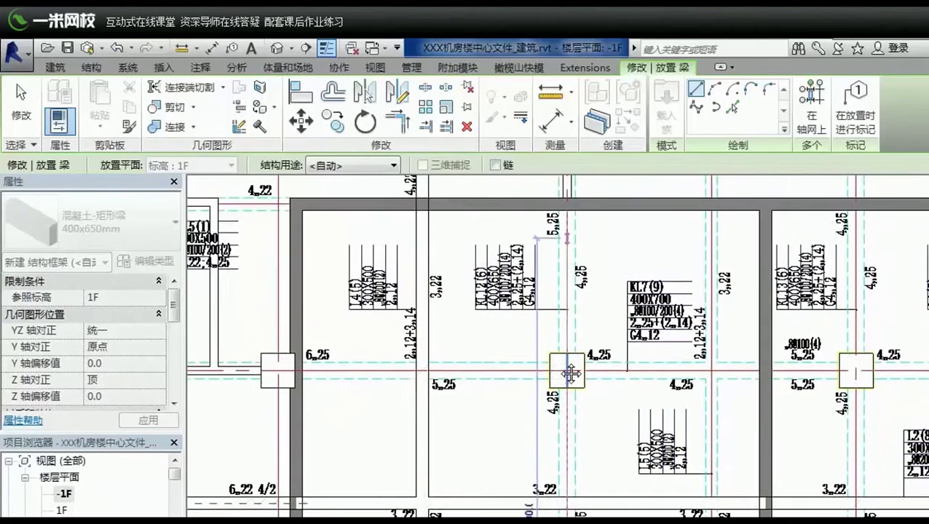
middle_click_drag(564, 189, 564, 411)
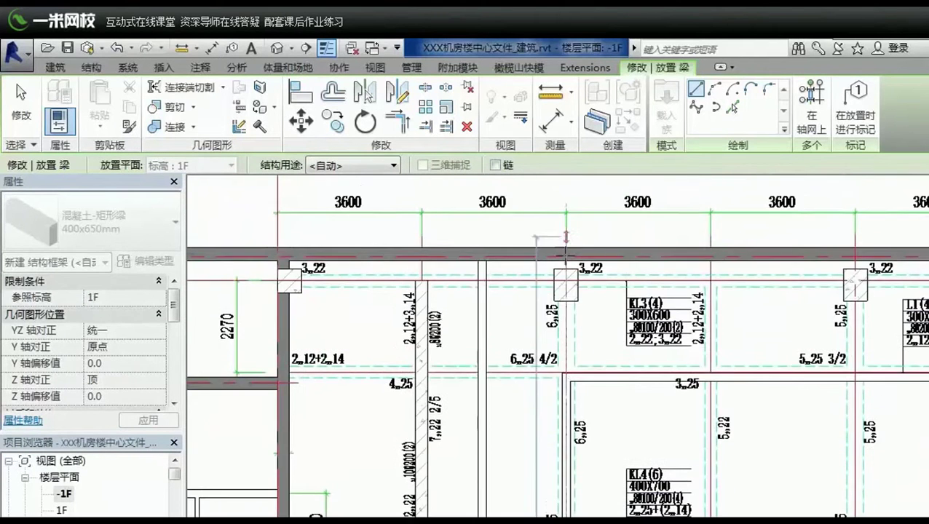
scroll(564, 286, "up", 1)
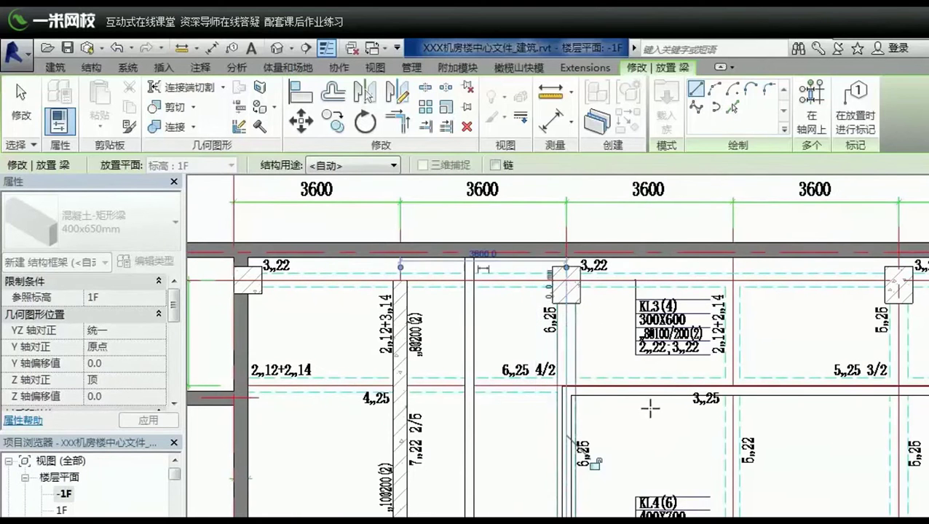
- Cancel the unfinished beam, look over the lower plan, and exit beam placement
key("Escape")
scroll(604, 288, "down", 1)
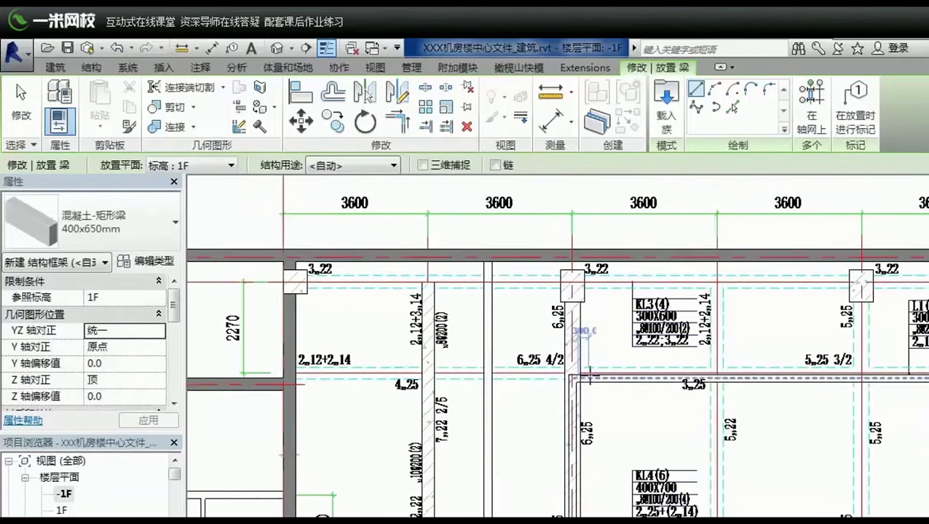
middle_click_drag(588, 373, 579, 320)
middle_click_drag(574, 265, 553, 182)
middle_click_drag(526, 473, 527, 379)
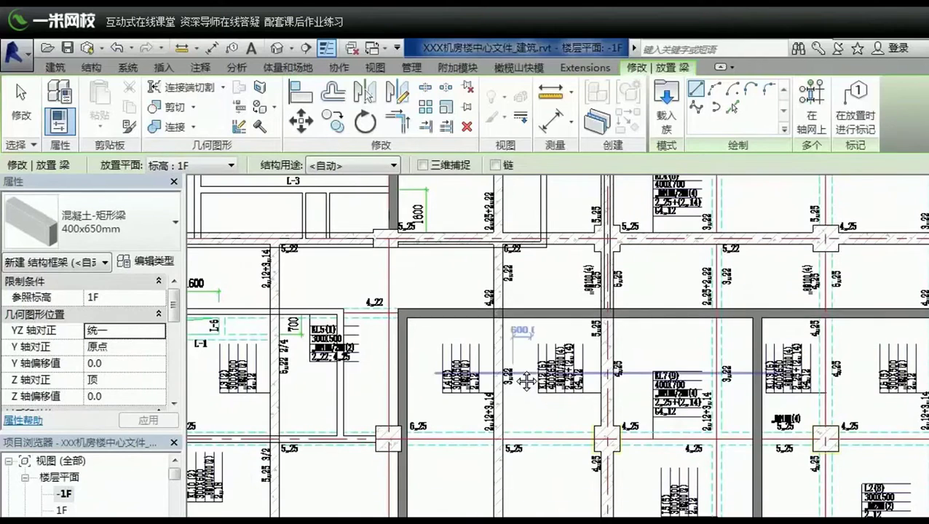
scroll(526, 379, "down", 2)
scroll(553, 291, "up", 3)
mouse_move(547, 298)
middle_mouse_down()
mouse_move(558, 286)
mouse_move(553, 305)
middle_mouse_up()
scroll(558, 286, "up", 1)
key("Escape")
- Select an existing beam to inspect it, then deselect it
scroll(670, 503, "up", 1)
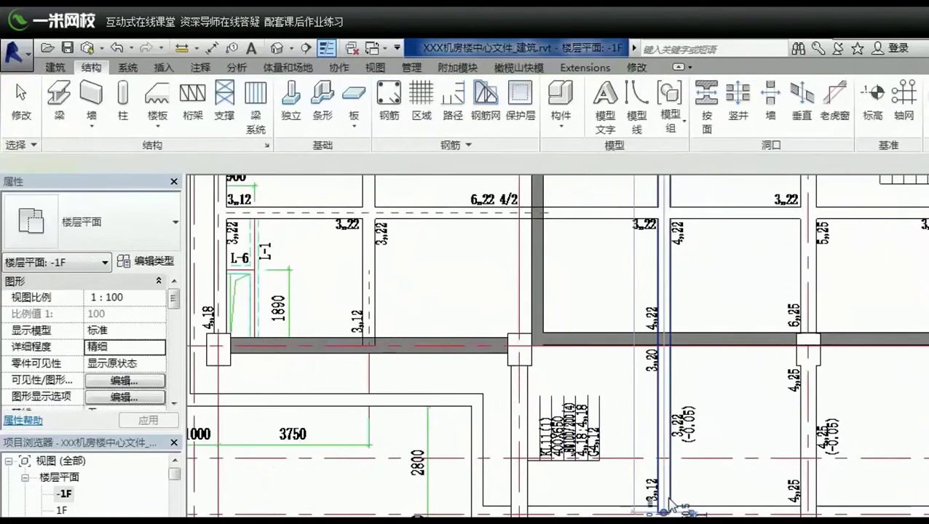
left_click(669, 503)
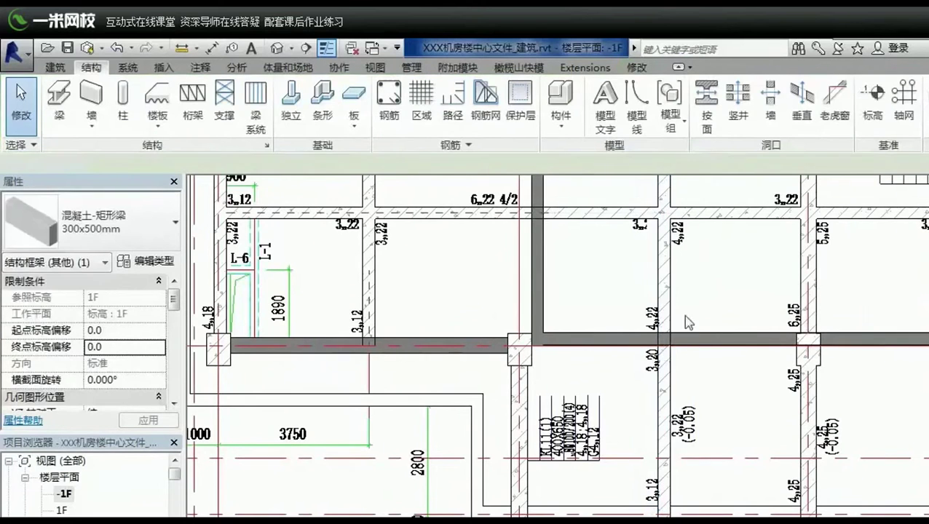
left_click(645, 299)
- Shift the plan view down and left, then restart beam placement
middle_click_drag(627, 231, 596, 382)
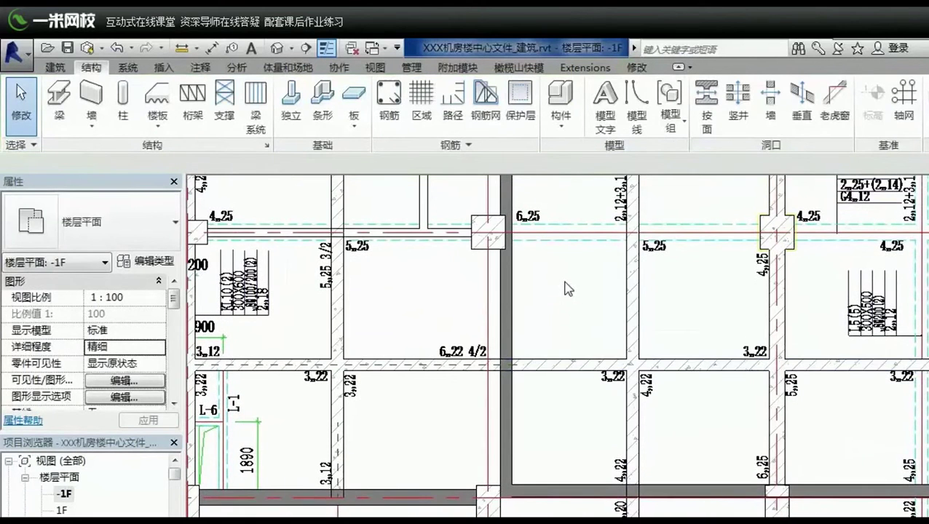
middle_click_drag(568, 289, 563, 352)
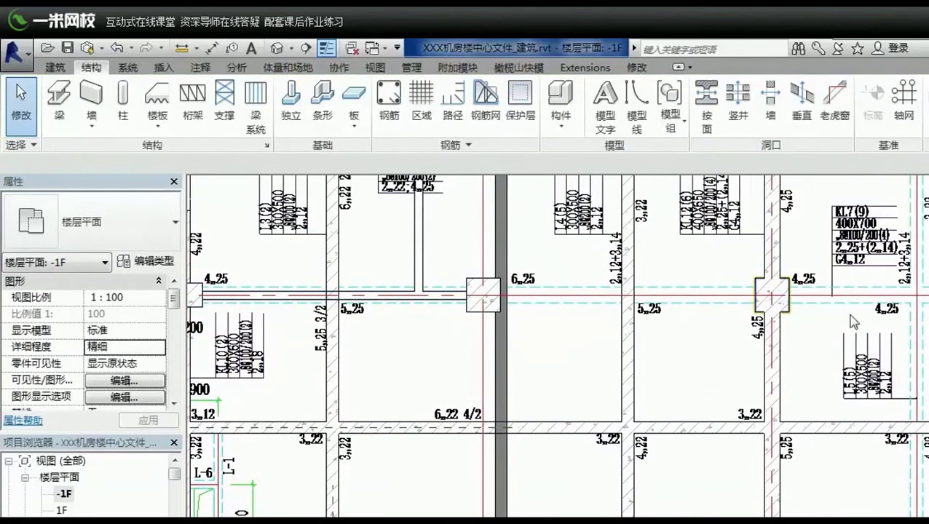
scroll(759, 291, "up", 1)
middle_click_drag(759, 291, 655, 295)
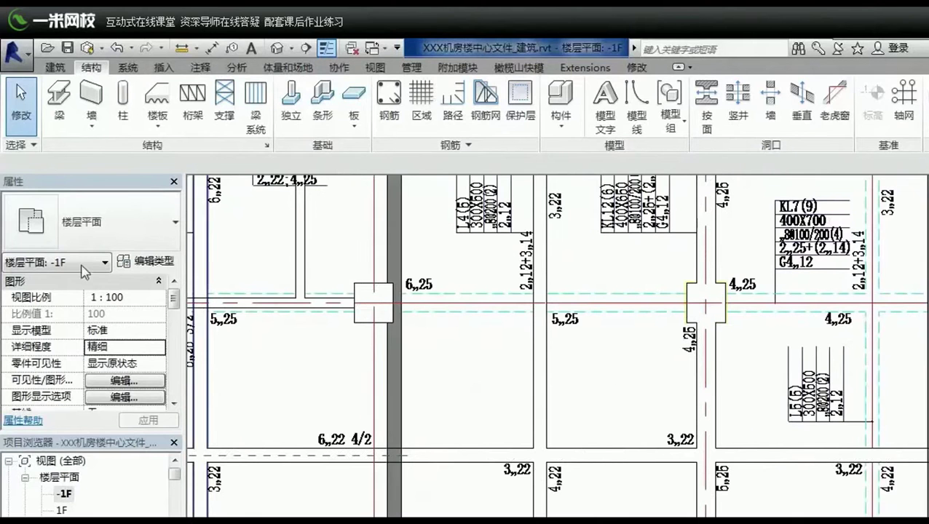
left_click(62, 106)
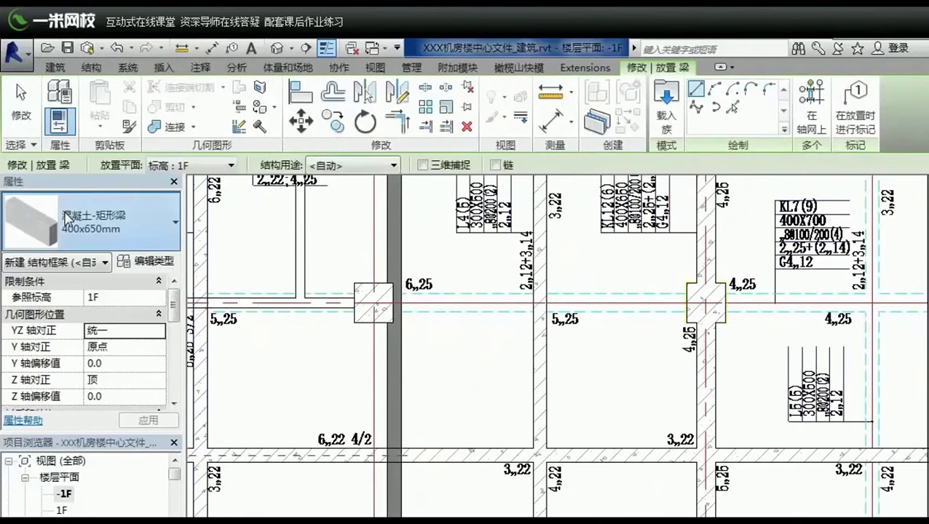
- Switch the beam type to the 400x700mm size
left_click(66, 217)
scroll(109, 346, "down", 1)
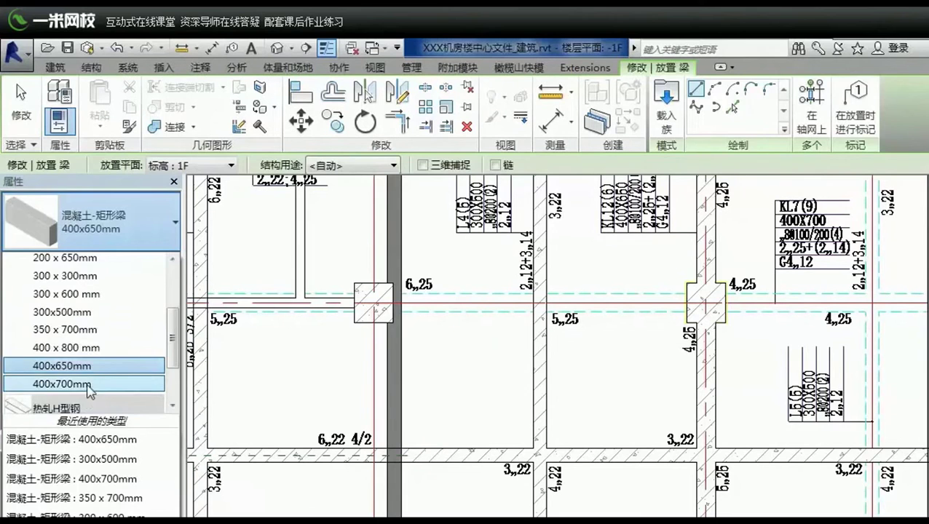
left_click(88, 391)
- Start a beam at a column corner among the columns, then exit beam placement
middle_click_drag(483, 375, 667, 418)
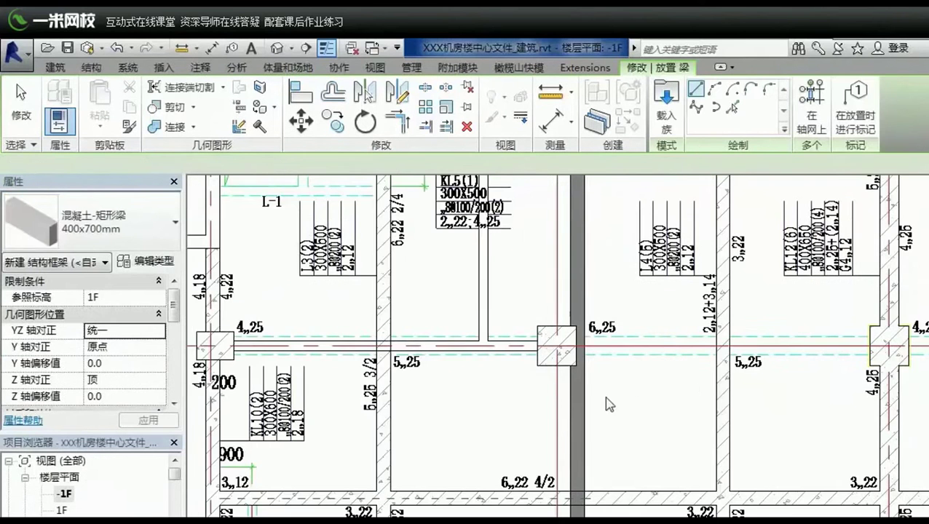
middle_click_drag(608, 404, 928, 461)
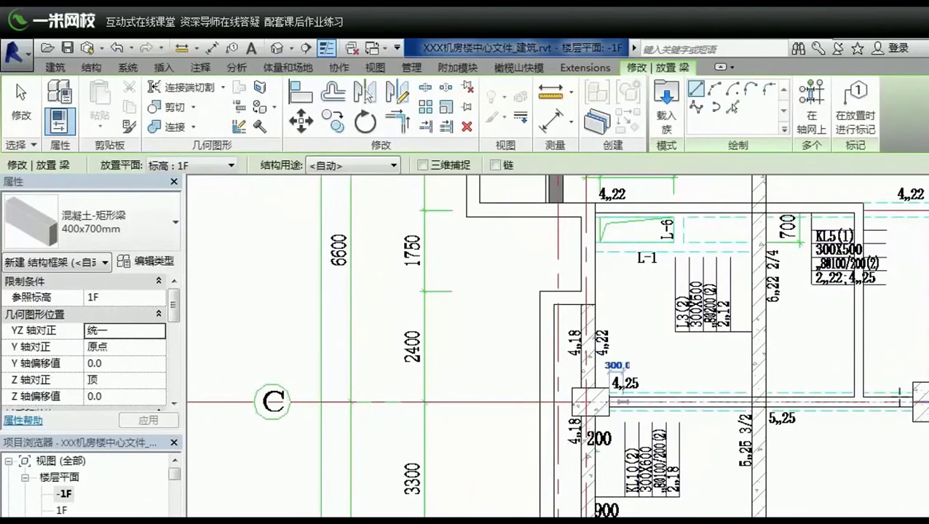
mouse_move(287, 332)
middle_mouse_down()
mouse_move(377, 365)
mouse_move(773, 332)
middle_mouse_up()
mouse_move(291, 408)
middle_mouse_down()
mouse_move(461, 431)
mouse_move(331, 402)
middle_mouse_up()
middle_click_drag(826, 415, 626, 414)
middle_click_drag(717, 425, 616, 425)
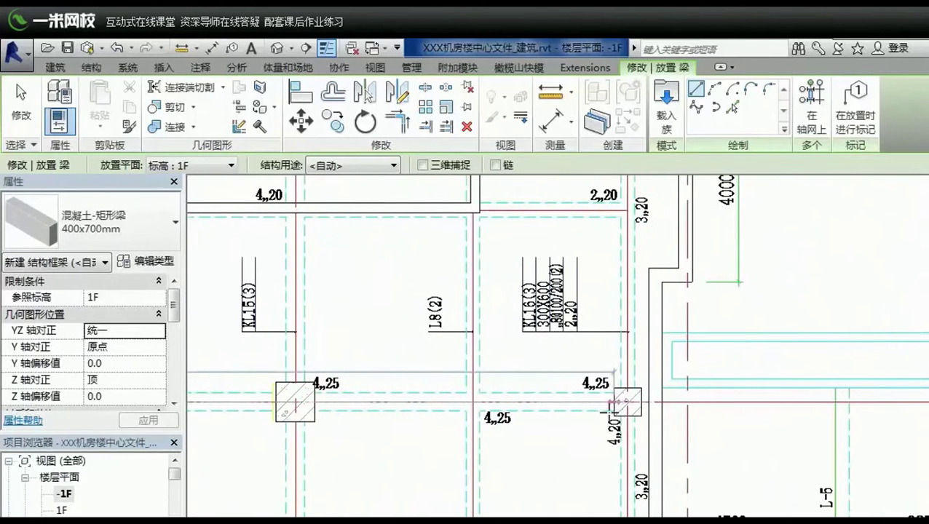
left_click(614, 400)
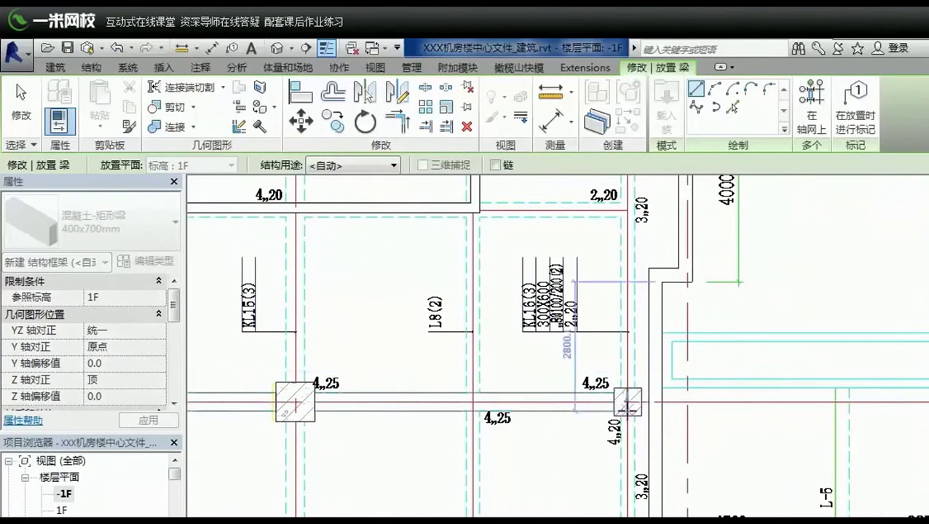
scroll(614, 400, "down", 4)
middle_click_drag(508, 415, 585, 403)
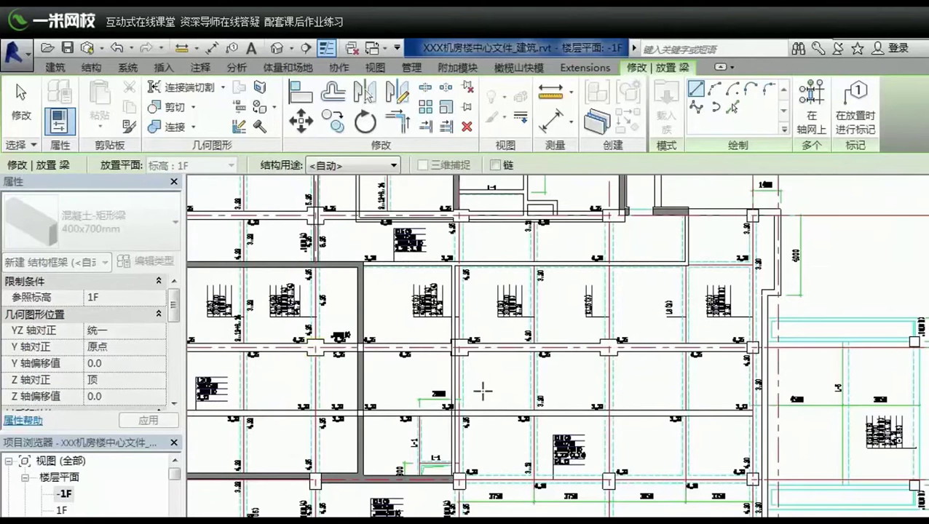
scroll(481, 387, "up", 3)
left_click(372, 412)
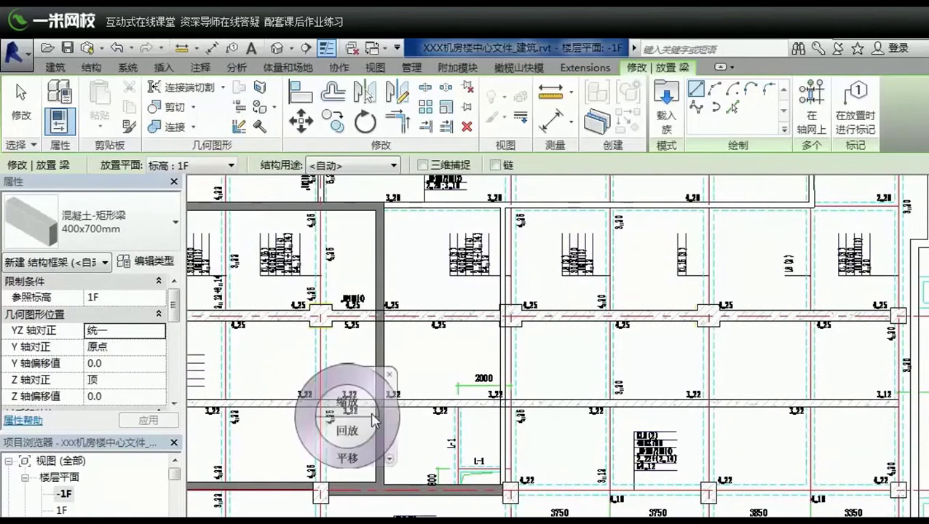
key("Escape")
key("Escape")
- Pan and zoom to the L5 beam annotation area on the right of the plan
middle_click_drag(279, 429, 545, 435)
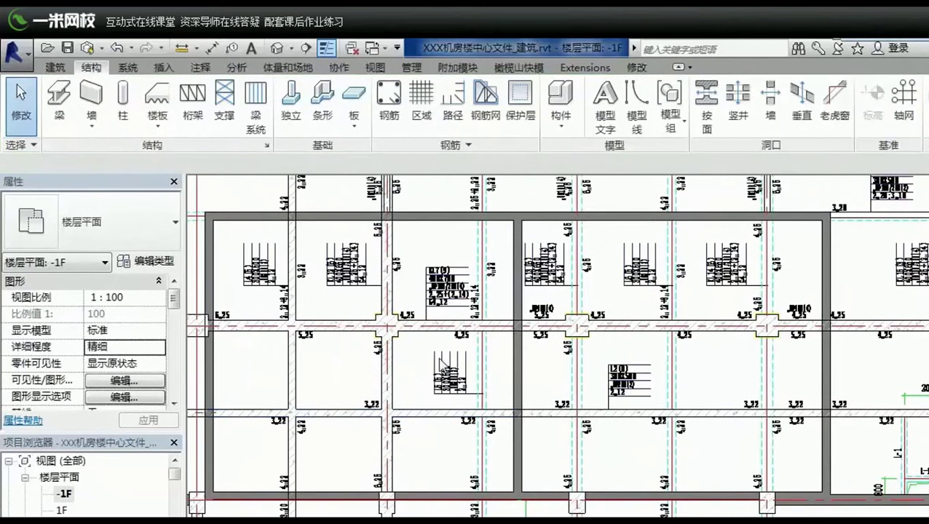
middle_click_drag(249, 349, 384, 371)
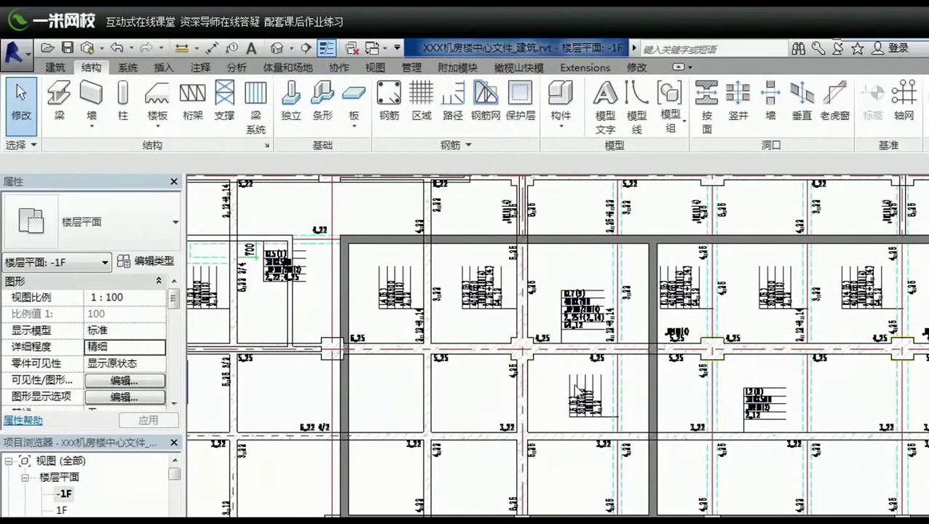
scroll(577, 388, "up", 1)
scroll(577, 387, "up", 2)
scroll(553, 495, "up", 1)
scroll(538, 408, "up", 1)
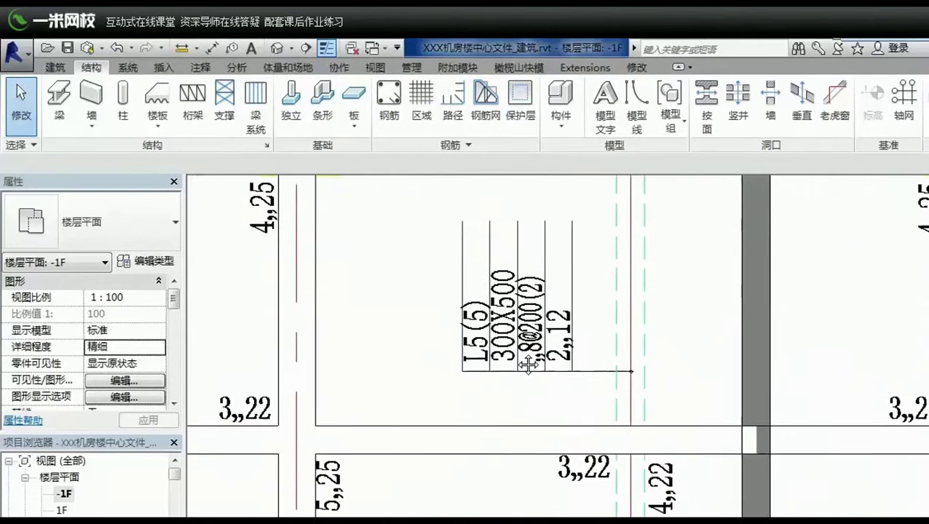
scroll(528, 364, "down", 2)
- Start beam placement and check the beam size list
left_click(63, 114)
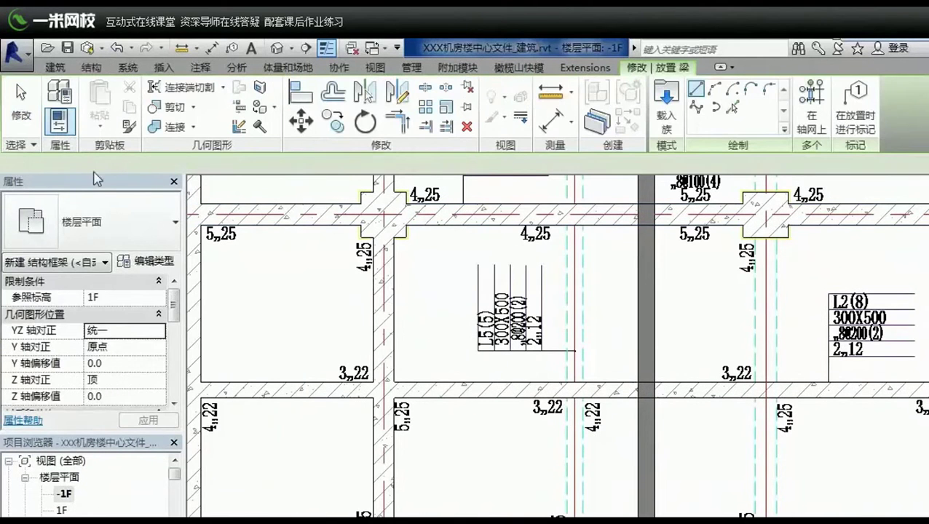
left_click(91, 226)
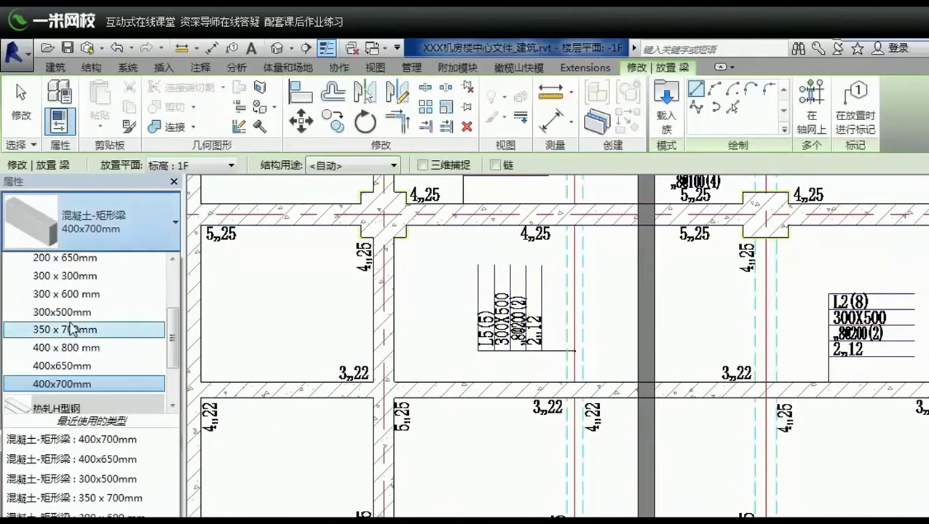
key("Escape")
key("Escape")
- Trace the vertical 300x500mm beam along the 3,22 and 3,12 line, then stop placing beams
scroll(569, 509, "up", 2)
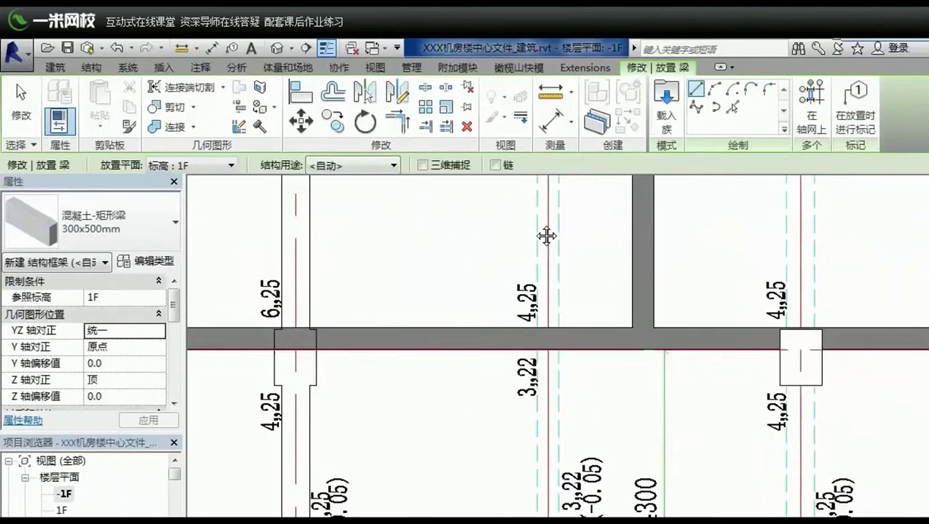
middle_click_drag(545, 235, 533, 476)
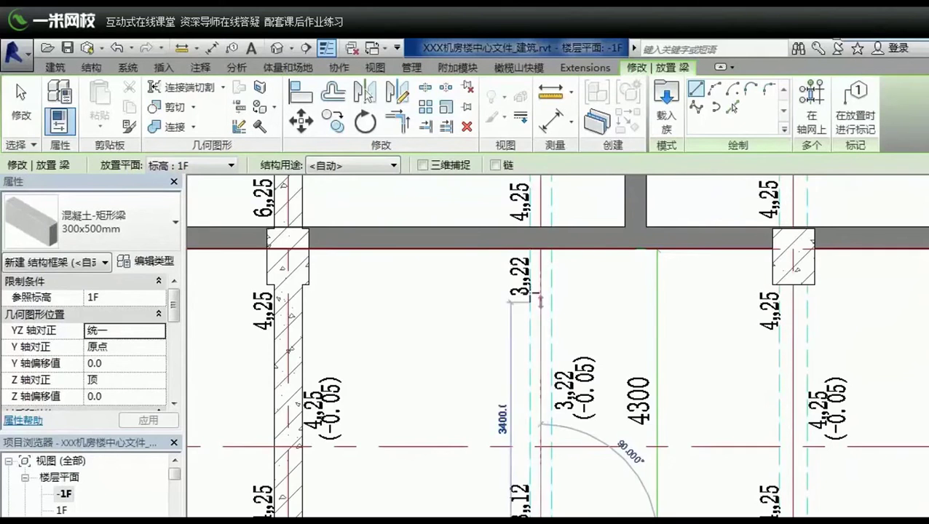
scroll(539, 298, "down", 1)
scroll(539, 299, "down", 1)
scroll(539, 298, "down", 1)
scroll(534, 298, "down", 1)
scroll(533, 298, "down", 3)
scroll(533, 481, "up", 1)
mouse_move(516, 373)
middle_mouse_down()
mouse_move(515, 411)
mouse_move(524, 320)
middle_mouse_up()
scroll(524, 218, "up", 5)
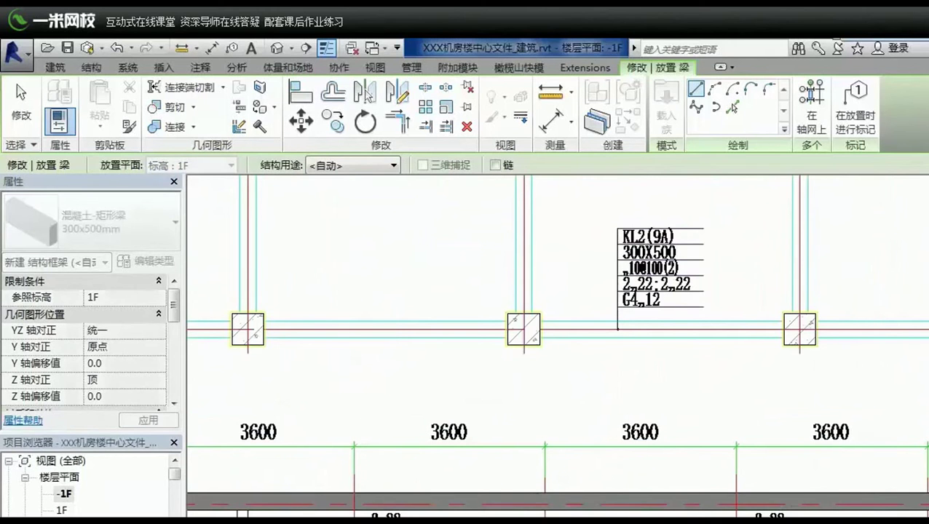
middle_click_drag(512, 509, 508, 430)
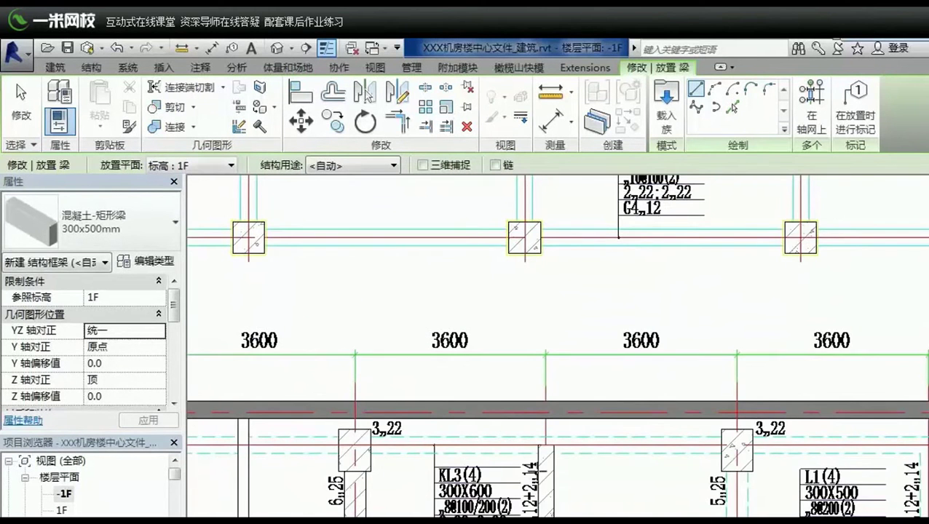
scroll(529, 302, "down", 1)
scroll(530, 300, "down", 1)
scroll(529, 321, "down", 1)
scroll(527, 339, "down", 1)
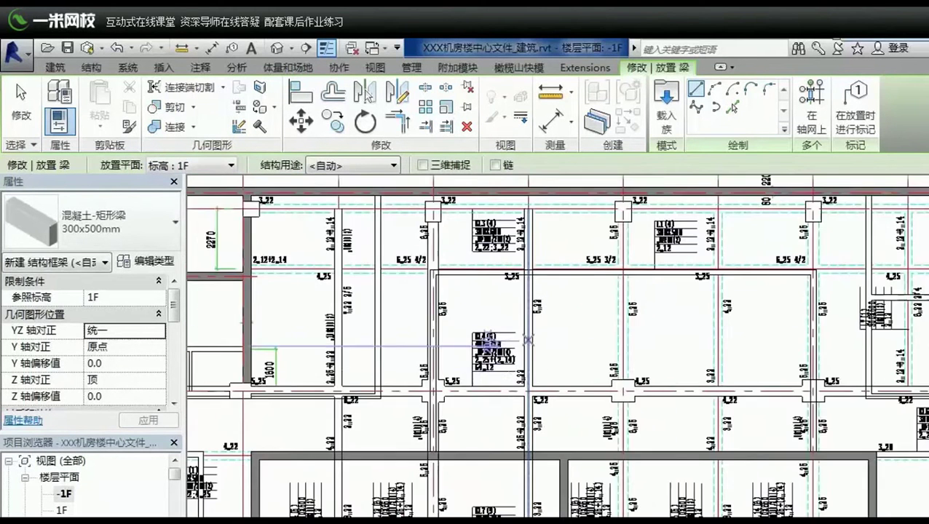
scroll(527, 339, "down", 2)
scroll(538, 477, "up", 1)
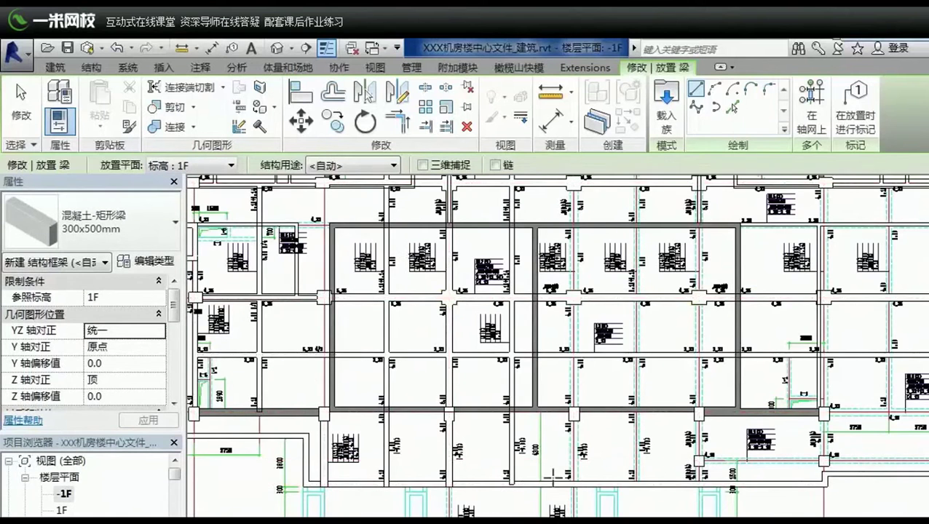
scroll(542, 476, "up", 3)
key("Escape")
- Select the new vertical beam to check it, then clear the selection
left_click(471, 494)
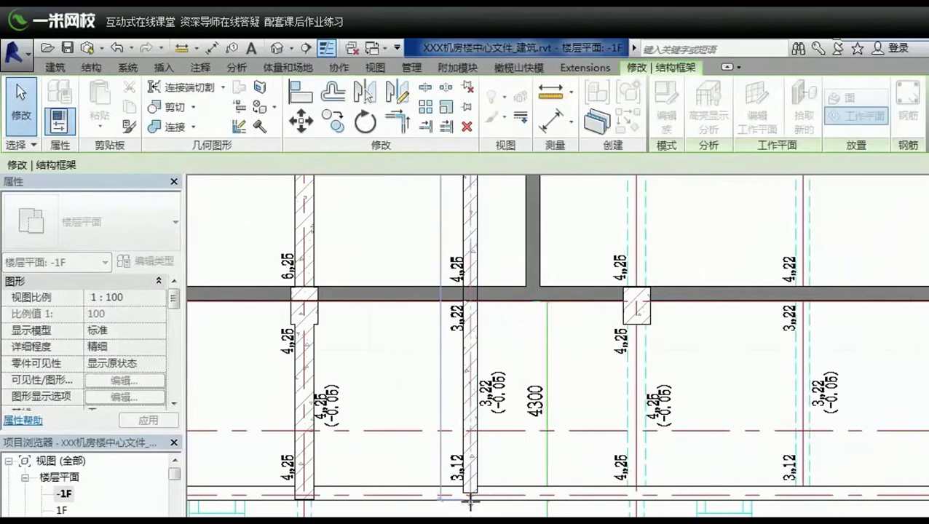
key("Escape")
scroll(510, 488, "down", 1)
scroll(567, 459, "down", 1)
scroll(620, 427, "down", 1)
scroll(589, 457, "up", 1)
scroll(320, 469, "up", 1)
scroll(328, 480, "up", 1)
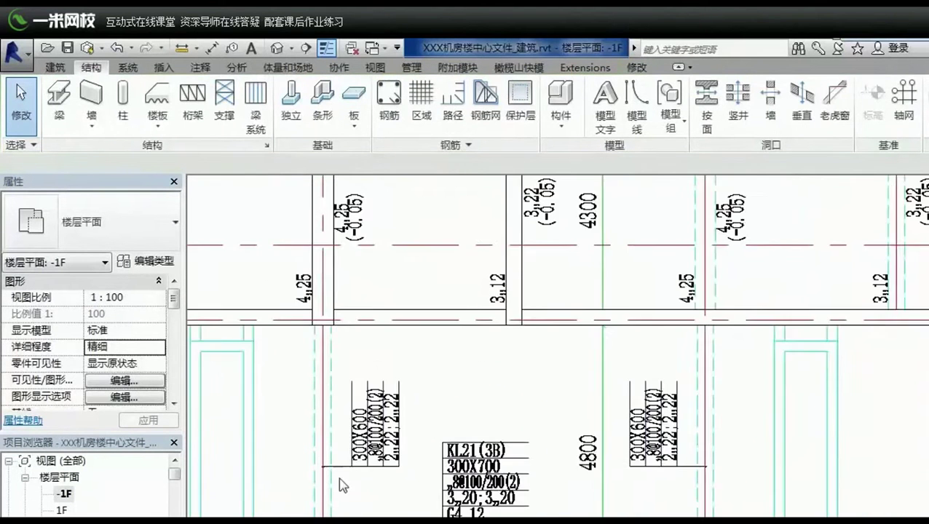
scroll(568, 473, "up", 1)
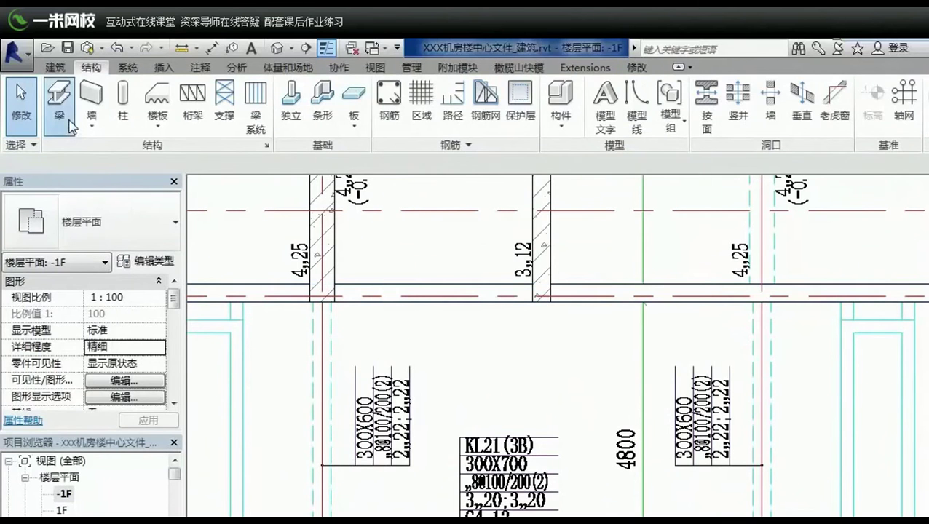
- Draw two vertical 300 x 600 mm beams along the left and right 300X600 lines
left_click(59, 101)
left_click(125, 215)
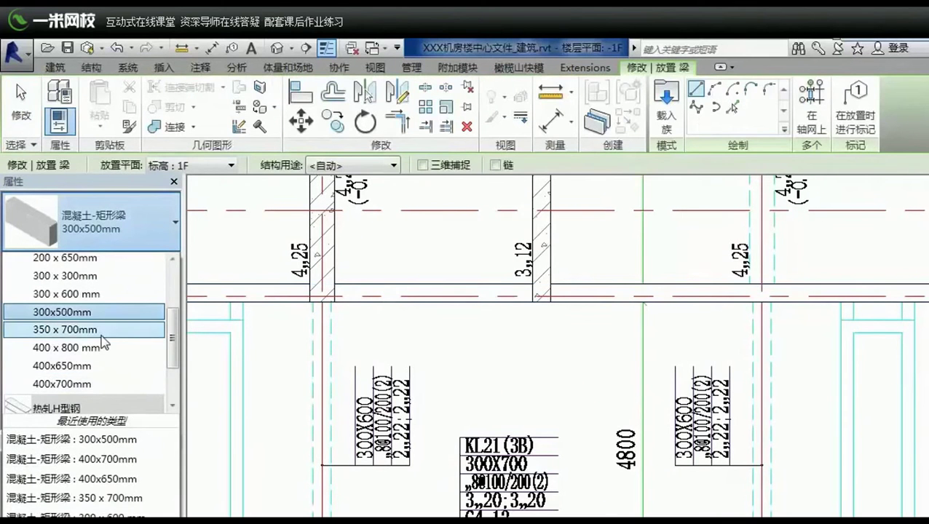
left_click(95, 312)
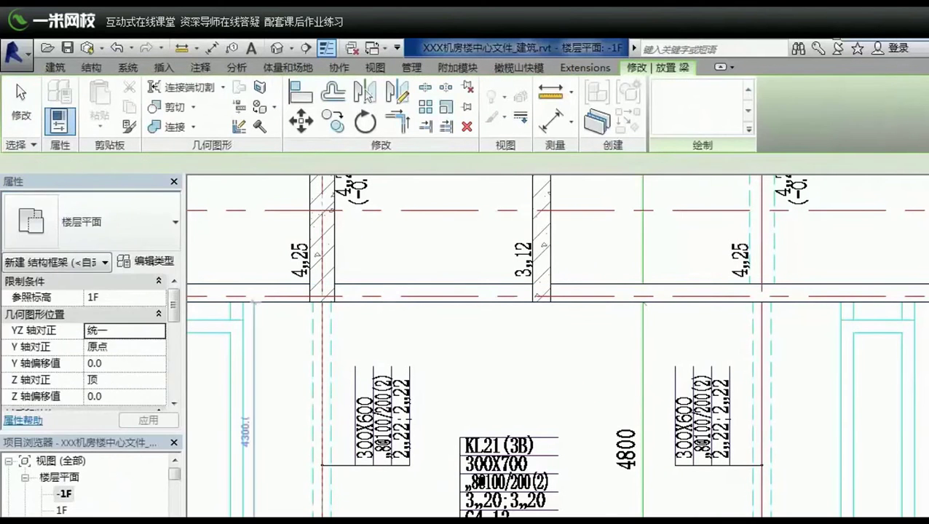
left_click(327, 342)
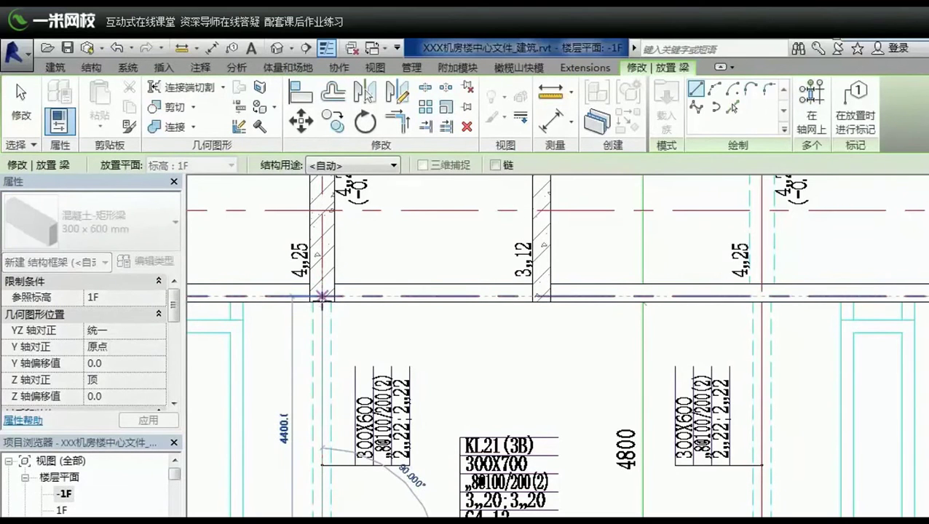
left_click(321, 510)
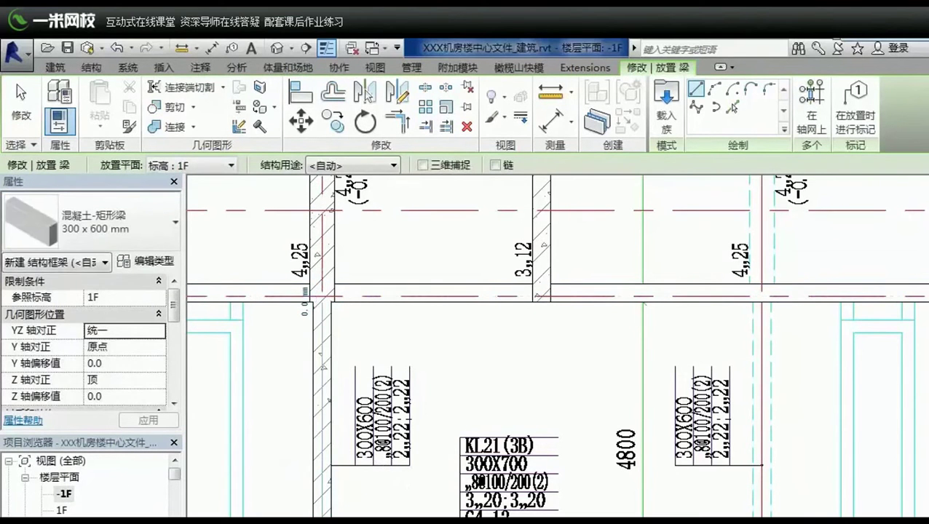
left_click(757, 295)
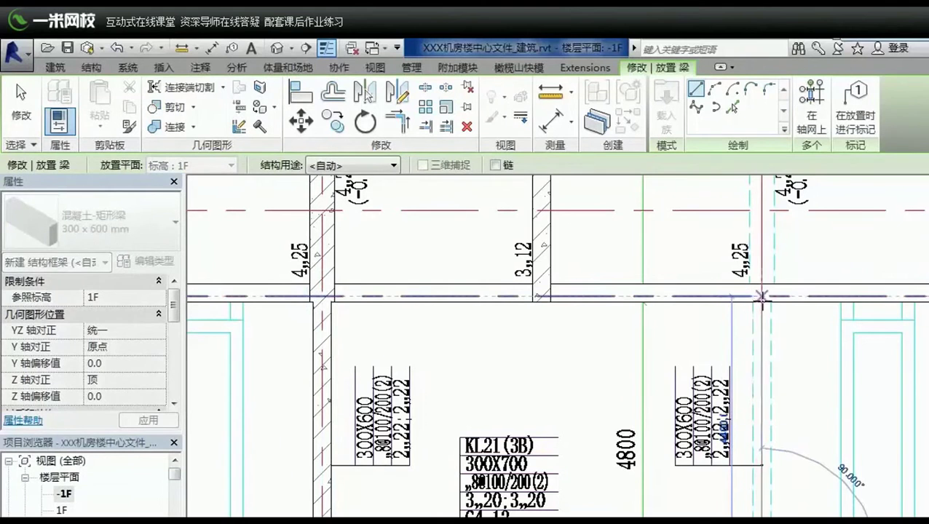
left_click(762, 433)
- Switch the beam type to 400x650mm and start a new beam near KL3
scroll(762, 435, "down", 1)
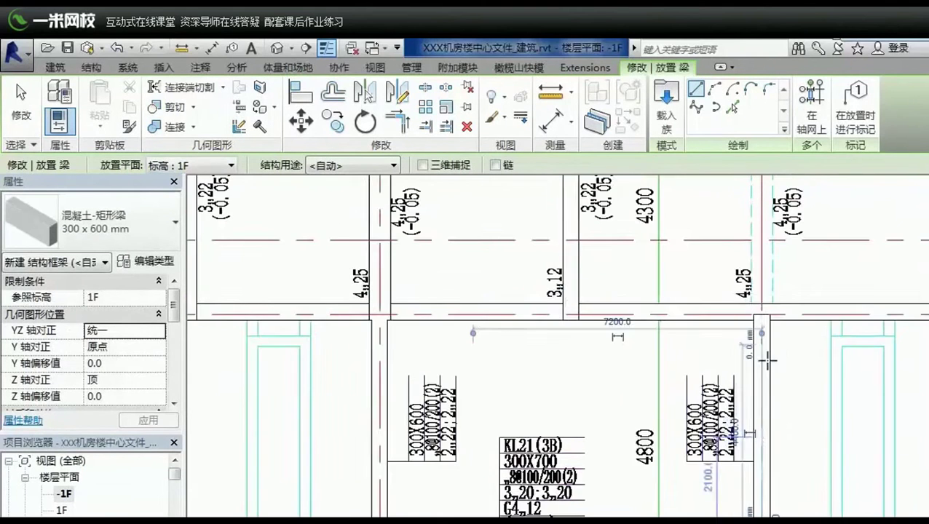
scroll(728, 364, "down", 1)
mouse_move(781, 297)
middle_mouse_down()
mouse_move(684, 328)
mouse_move(687, 403)
middle_mouse_up()
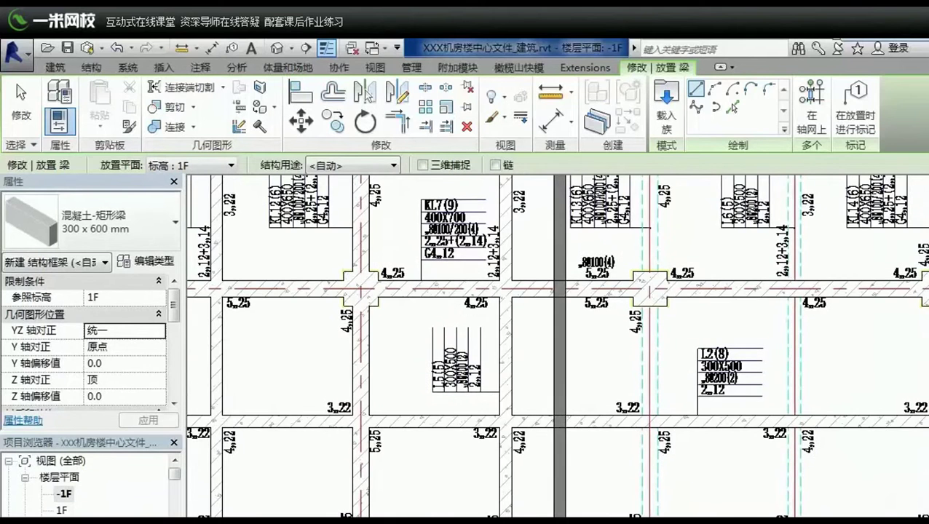
left_click(102, 222)
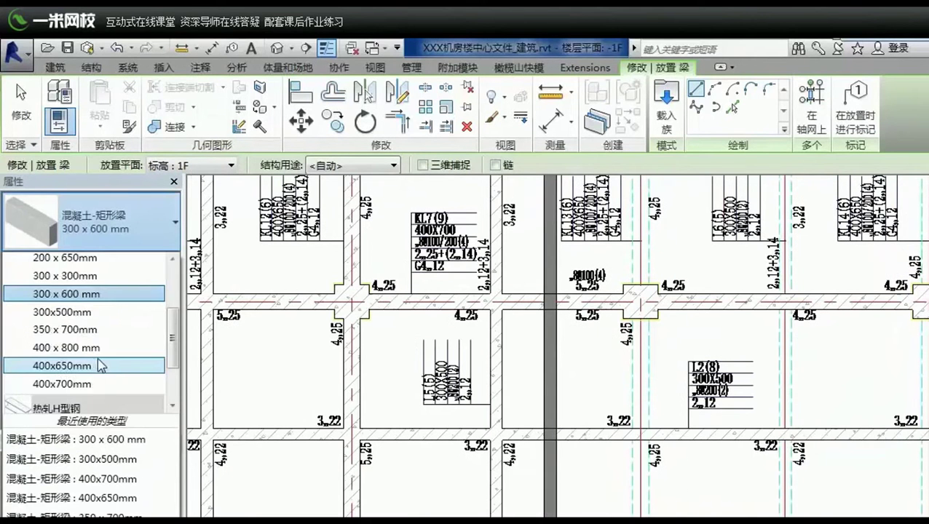
left_click(94, 366)
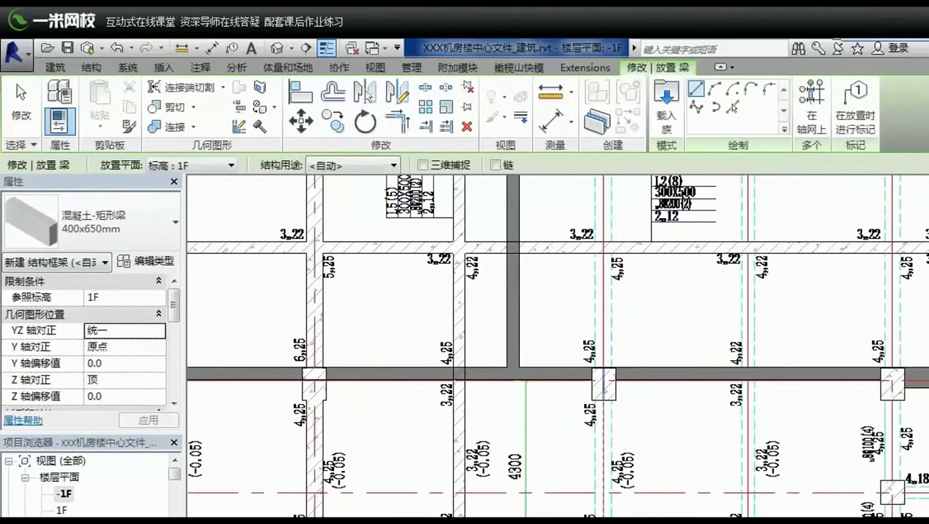
left_click(604, 513)
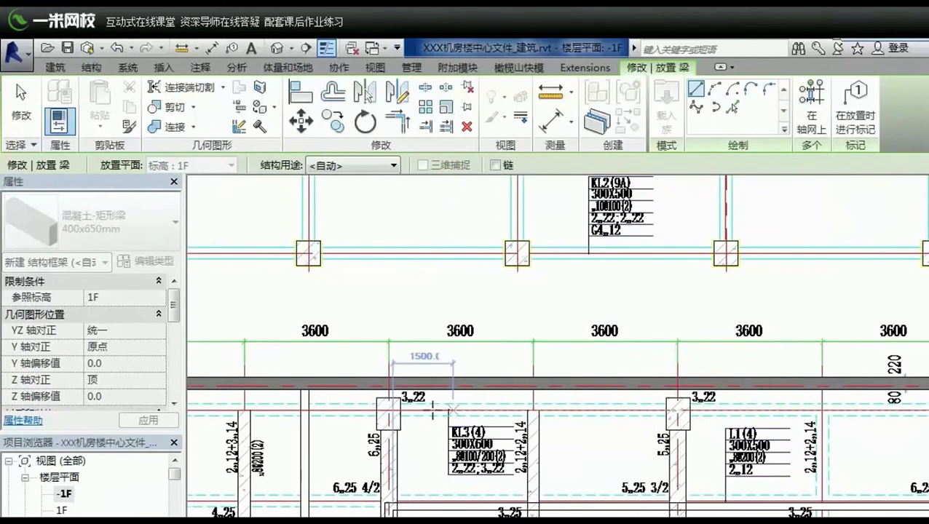
- Draw a long horizontal 300 x 600 mm beam ending at the right column
left_click(174, 222)
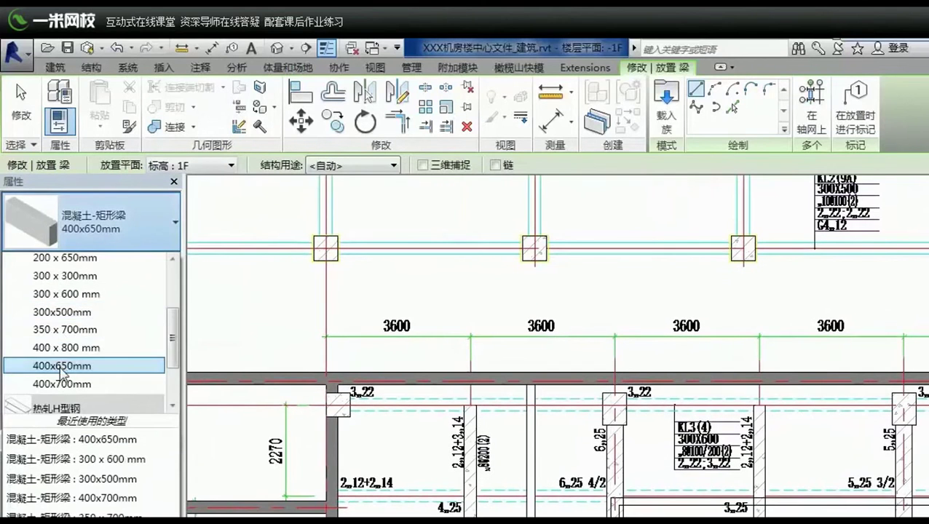
left_click(73, 293)
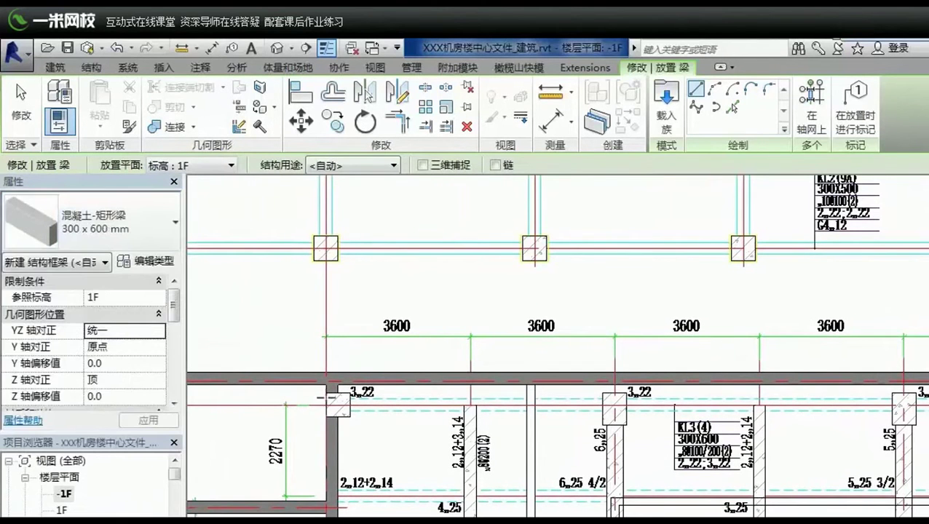
left_click(339, 402)
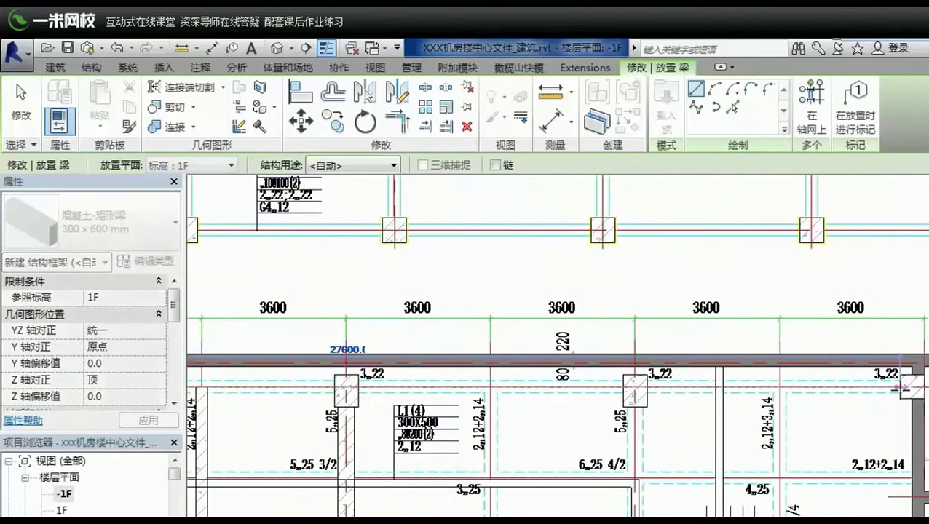
left_click(898, 409)
scroll(649, 433, "down", 2)
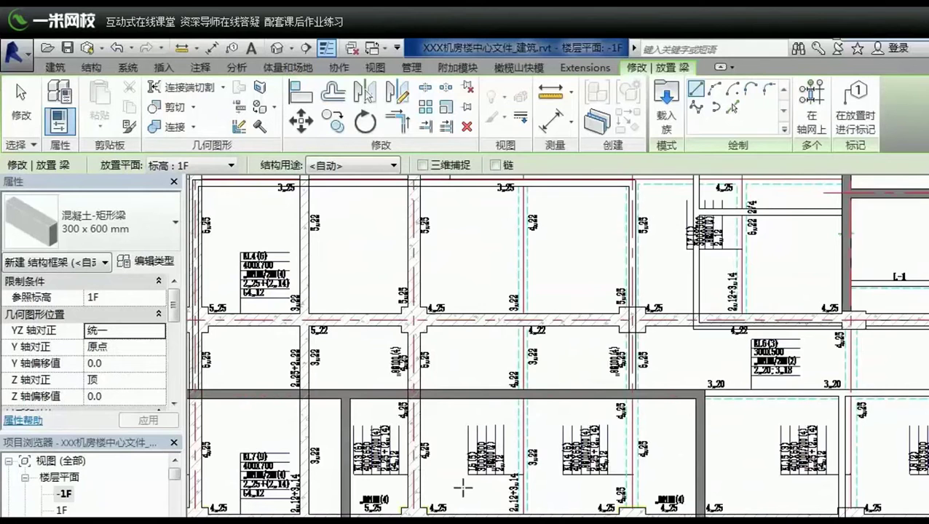
scroll(463, 487, "up", 4)
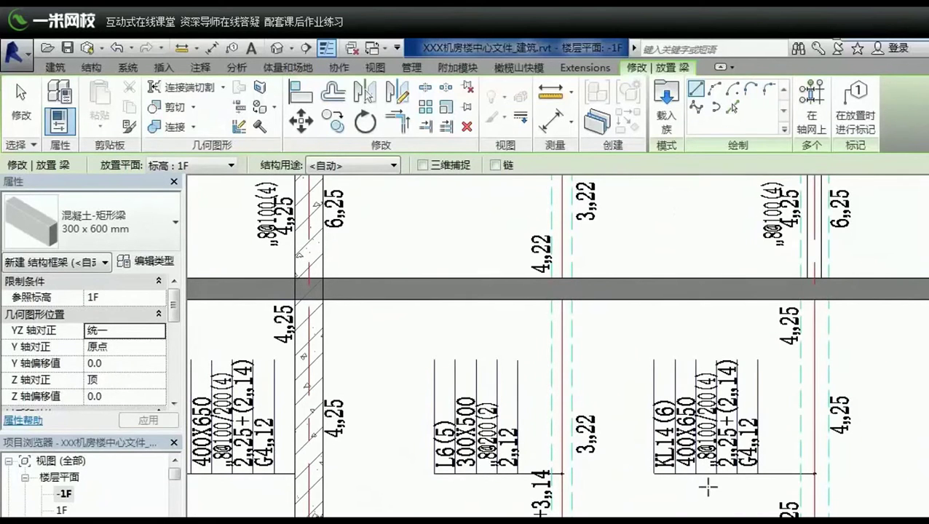
- Switch to the 300x500mm type, restart beams with BM, and cancel a beam started in the upper right
left_click(44, 218)
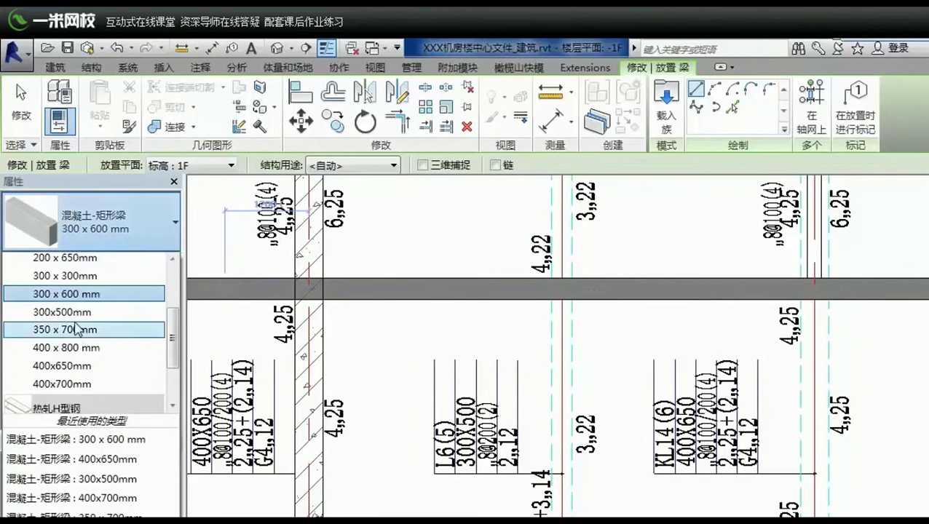
left_click(73, 309)
key("Escape")
scroll(397, 350, "down", 2)
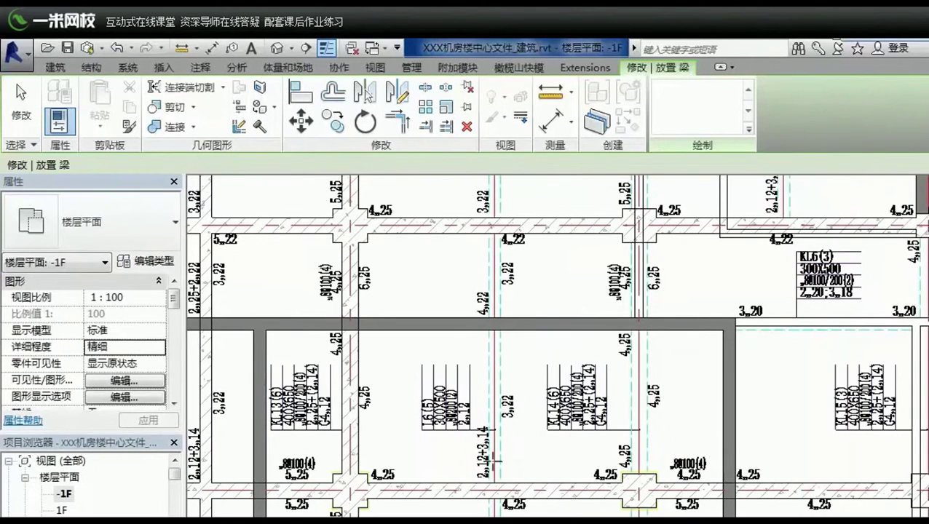
key("b")
key("m")
middle_click_drag(514, 437, 571, 269)
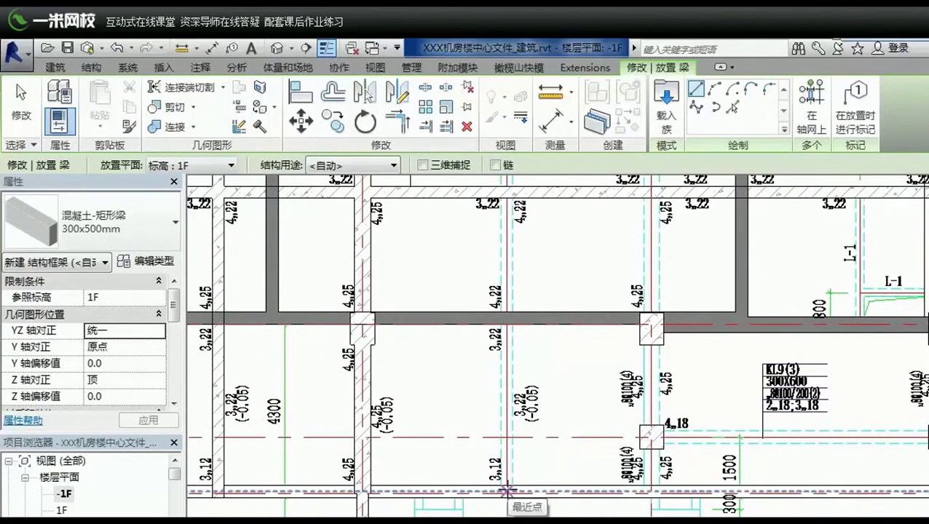
scroll(507, 491, "up", 3)
left_click(507, 501)
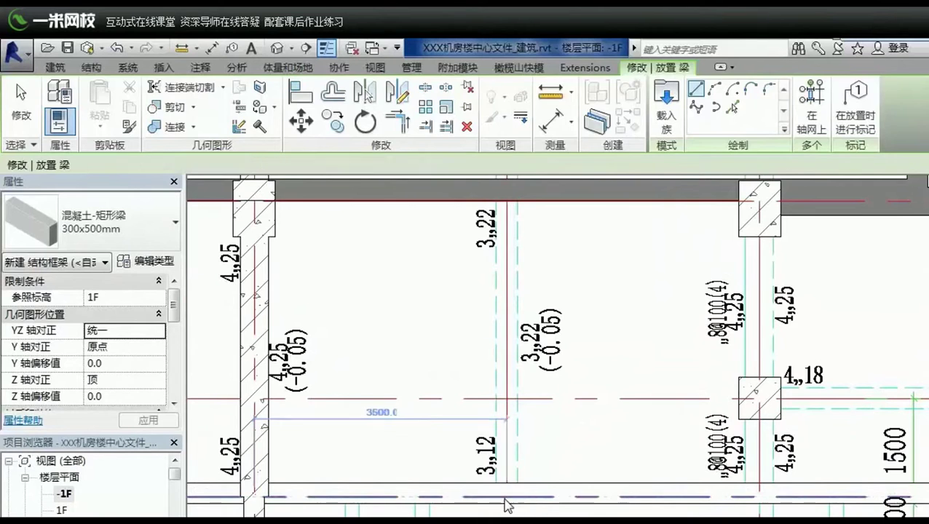
key("Escape")
key("Escape")
- Start a reference plane with RP, then cancel it
key("r")
key("p")
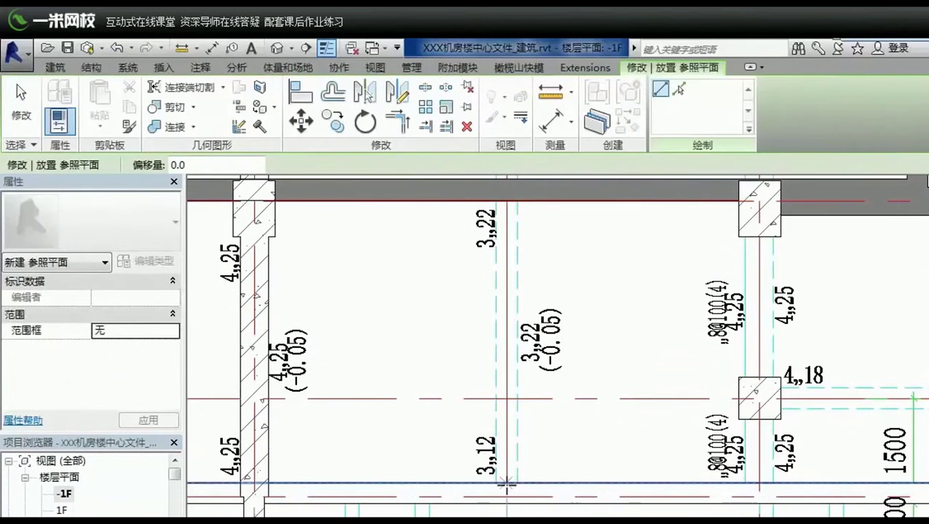
left_click(507, 482)
key("Escape")
key("Escape")
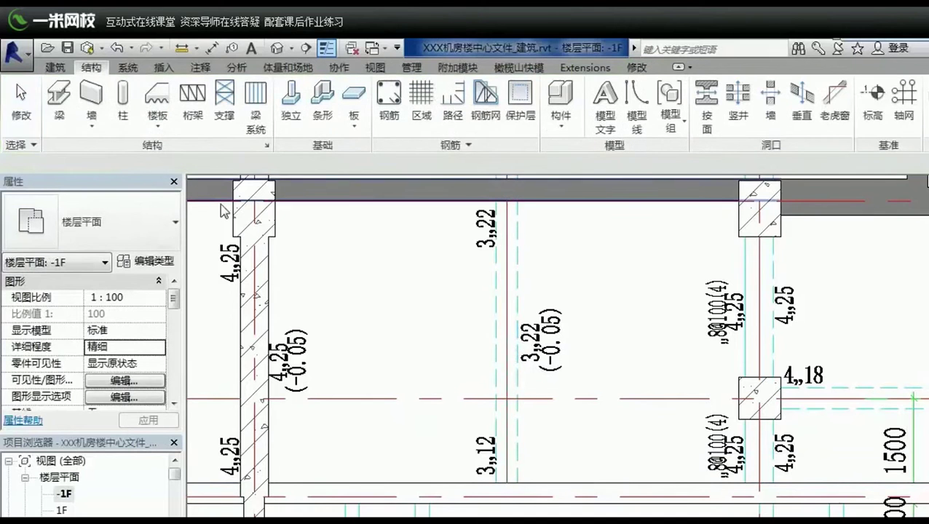
- Draw another vertical 300x500mm beam near the 3,22 and 3,12 labels using BM
middle_click_drag(229, 202, 226, 213)
key("b")
key("m")
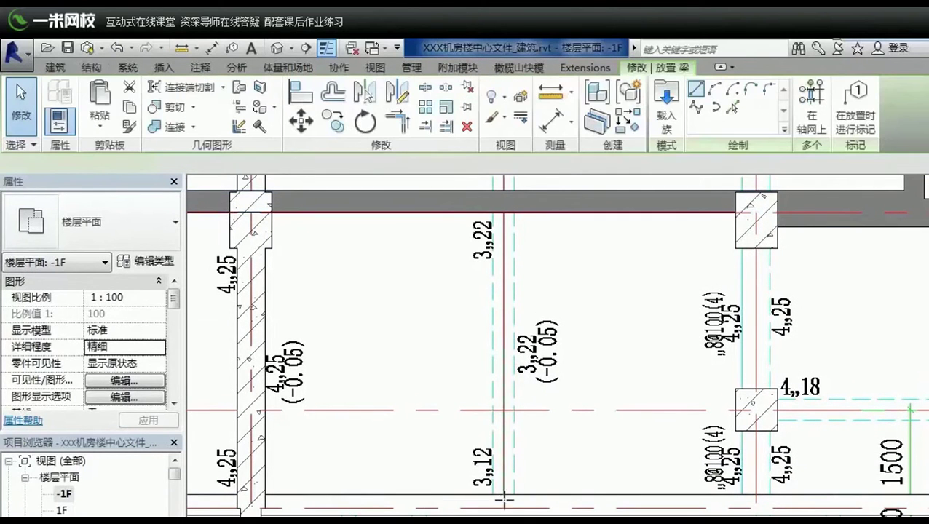
left_click(503, 502)
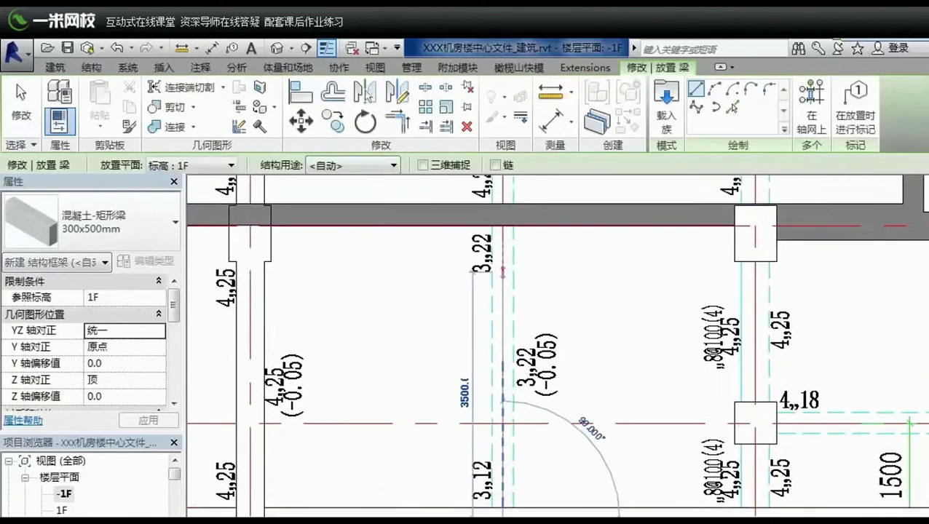
scroll(503, 308, "down", 2)
scroll(501, 335, "down", 2)
scroll(497, 373, "down", 2)
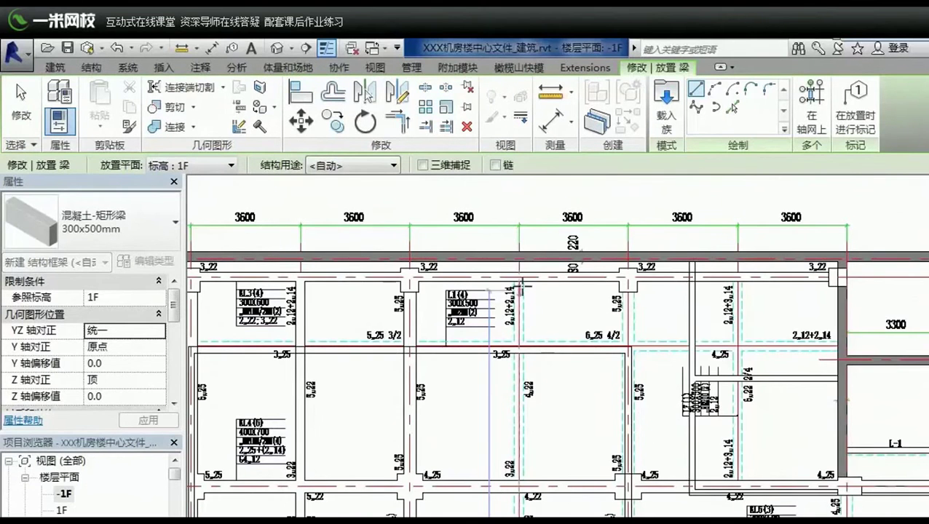
scroll(521, 286, "up", 1)
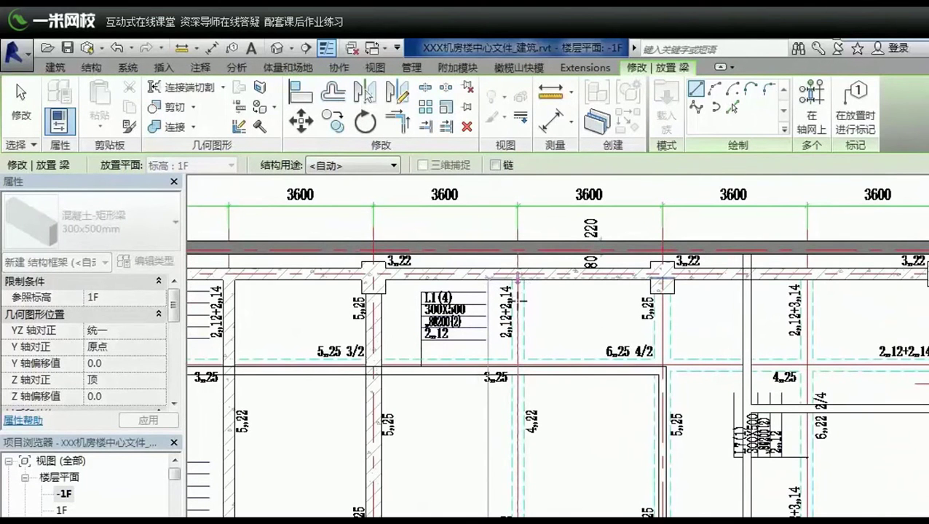
mouse_move(490, 390)
middle_mouse_down()
mouse_move(544, 238)
mouse_move(535, 232)
middle_mouse_up()
middle_click_drag(508, 408, 528, 261)
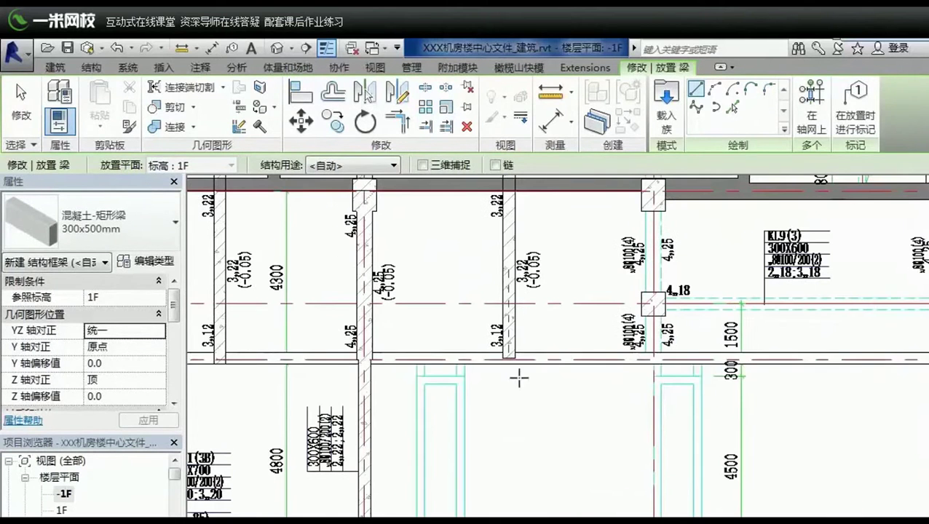
- Stop placing beams, then select the vertical beam and zoom in on it
key("Escape")
left_click(509, 356)
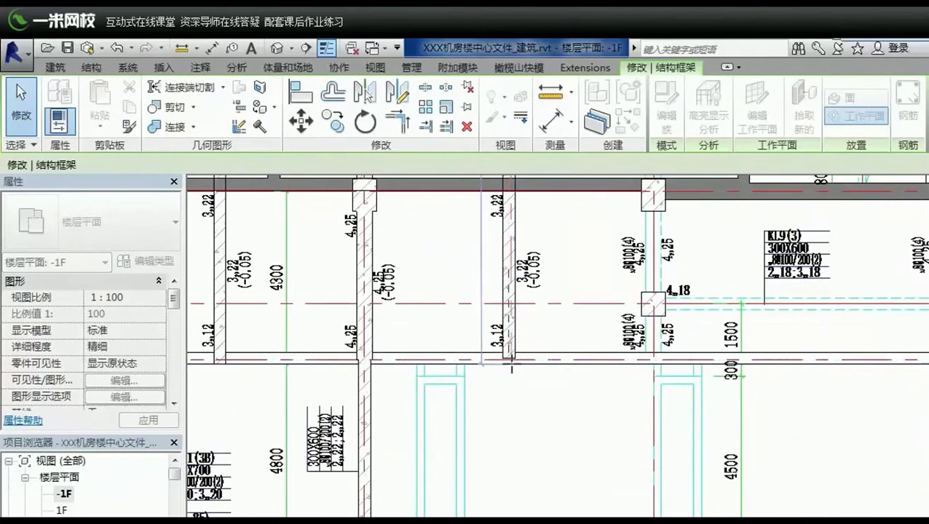
scroll(511, 368, "up", 4)
- Deselect the beam, move toward the KL14 annotation, and switch the beam type to 400x650mm
key("Escape")
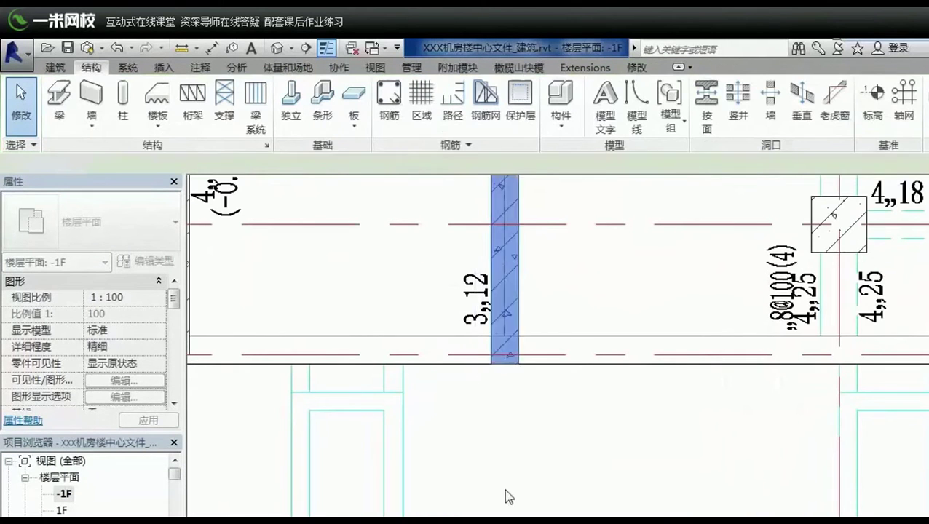
scroll(505, 493, "down", 3)
scroll(512, 481, "down", 2)
scroll(589, 373, "up", 2)
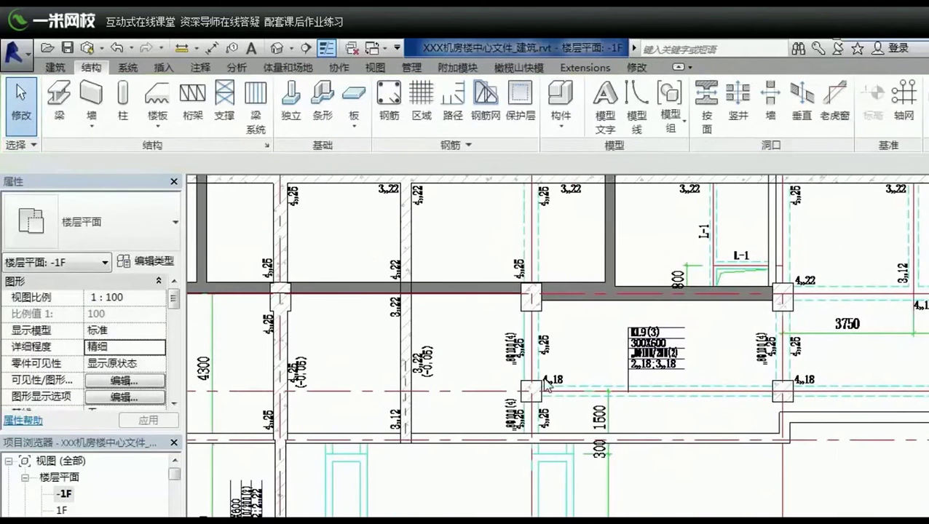
scroll(535, 377, "up", 1)
mouse_move(412, 377)
middle_mouse_down()
mouse_move(524, 317)
mouse_move(532, 483)
mouse_move(530, 362)
middle_mouse_up()
scroll(530, 362, "up", 4)
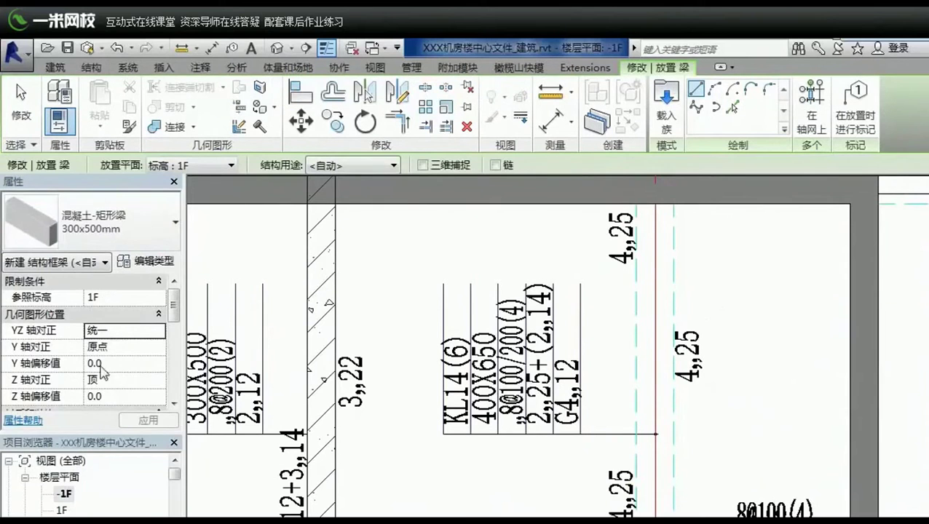
left_click(98, 222)
left_click(66, 366)
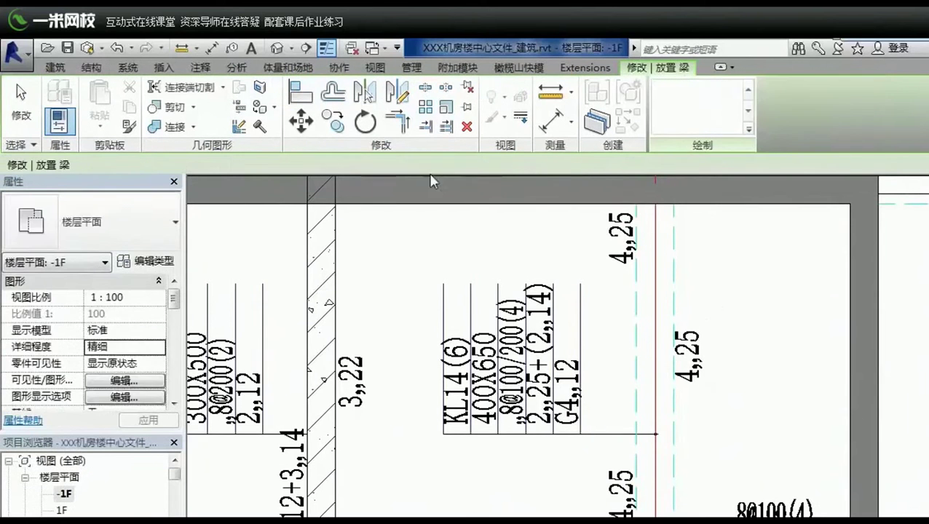
- Start a 400x650mm beam near KL14, then cancel it unfinished
scroll(607, 420, "down", 3)
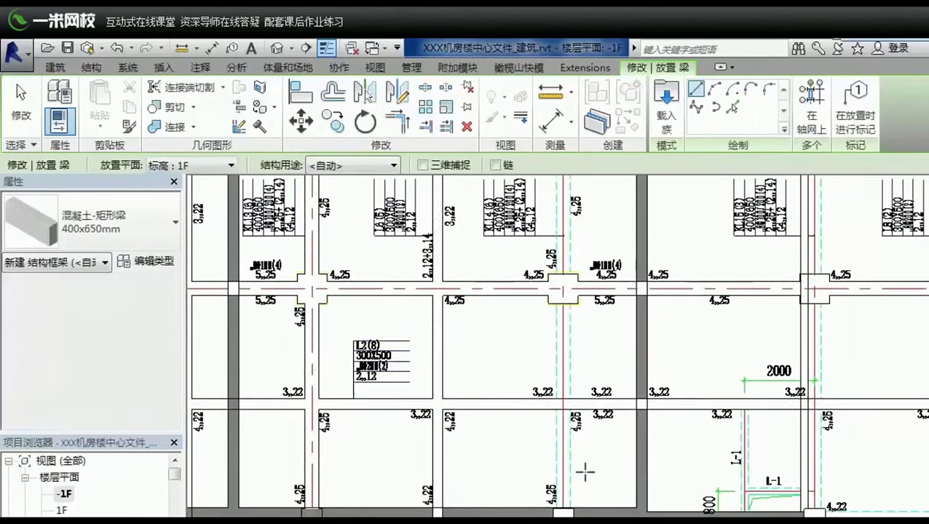
scroll(586, 472, "up", 1)
scroll(575, 480, "up", 1)
scroll(562, 487, "up", 1)
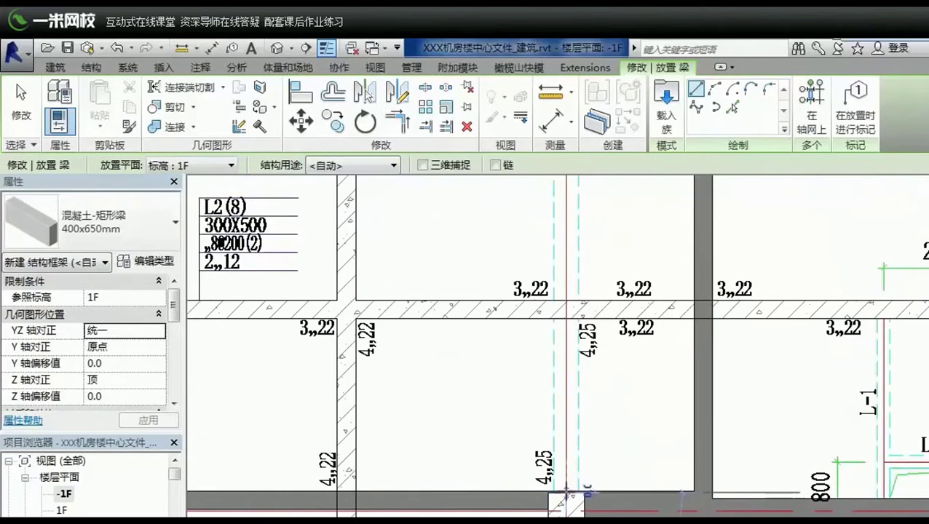
left_click(560, 491)
scroll(568, 423, "down", 1)
scroll(567, 406, "down", 1)
scroll(564, 266, "down", 1)
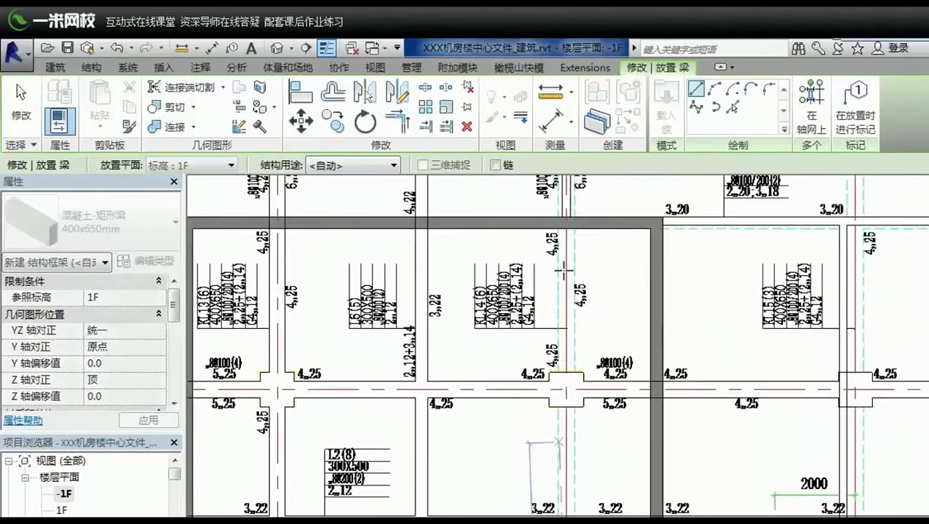
scroll(564, 292, "down", 1)
scroll(563, 315, "up", 1)
scroll(573, 324, "up", 1)
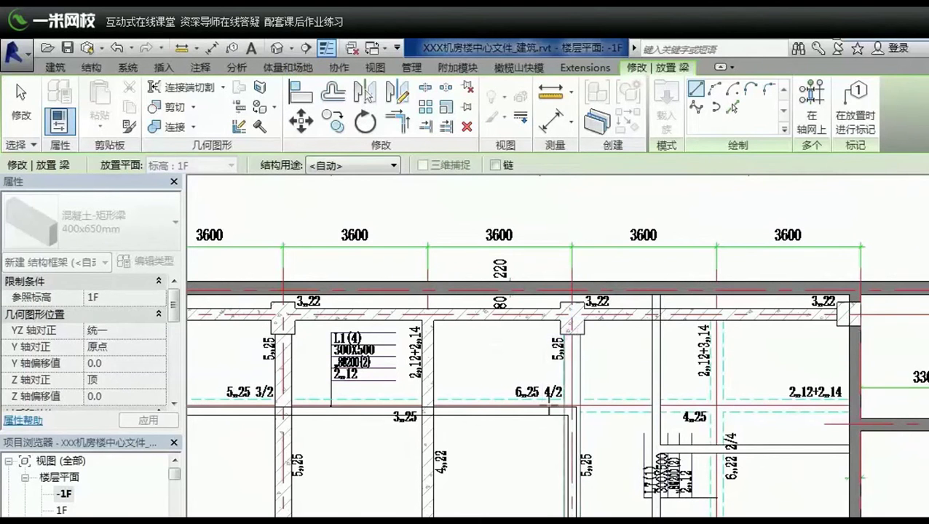
key("Escape")
- Pan over to the KL3 bay and L1(4) annotation and exit beam placement
middle_click_drag(367, 430, 730, 421)
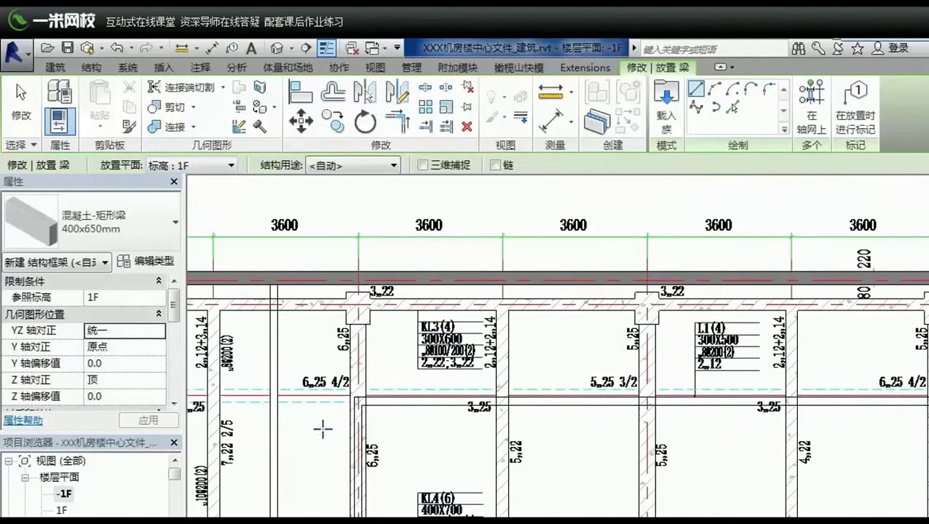
scroll(564, 421, "down", 1)
scroll(365, 407, "up", 1)
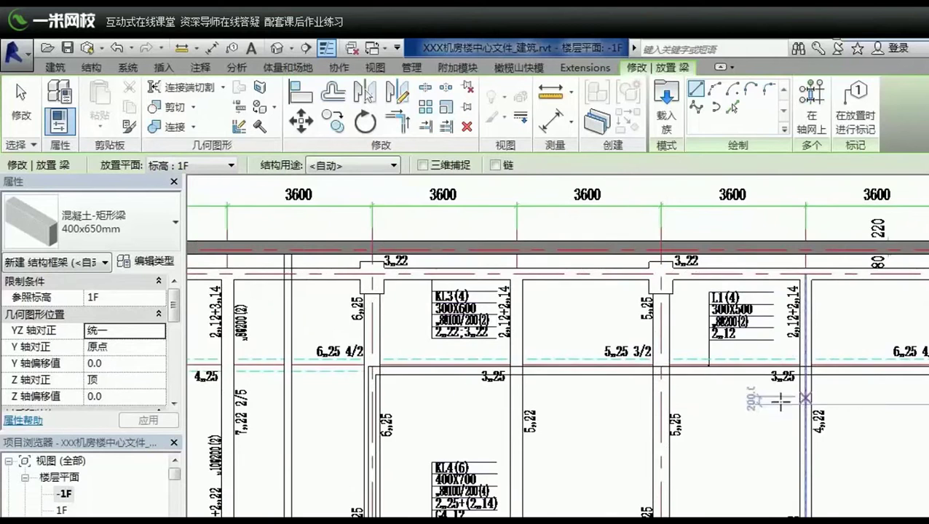
middle_click_drag(780, 400, 488, 385)
scroll(510, 444, "up", 2)
key("Escape")
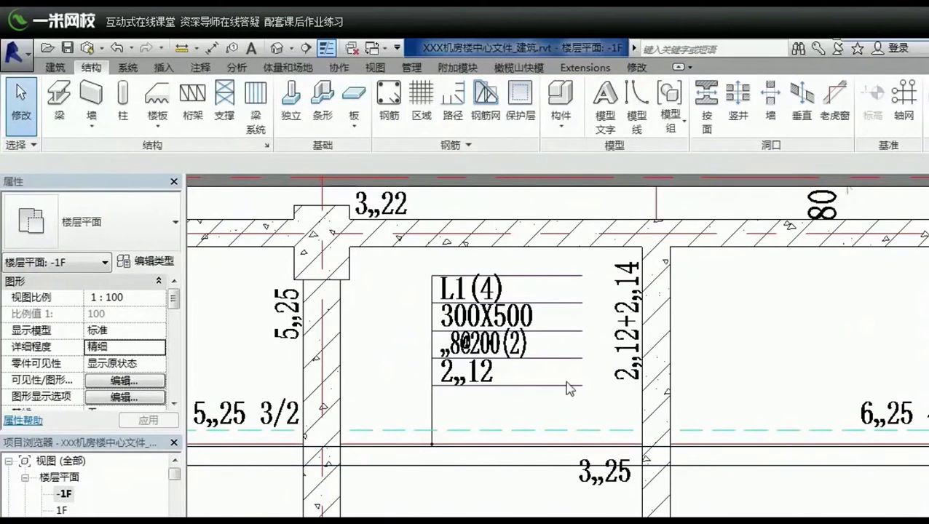
- With KL3 and the left walls in view, restart beam placement (BM) using the 300x500mm type
scroll(551, 384, "down", 2)
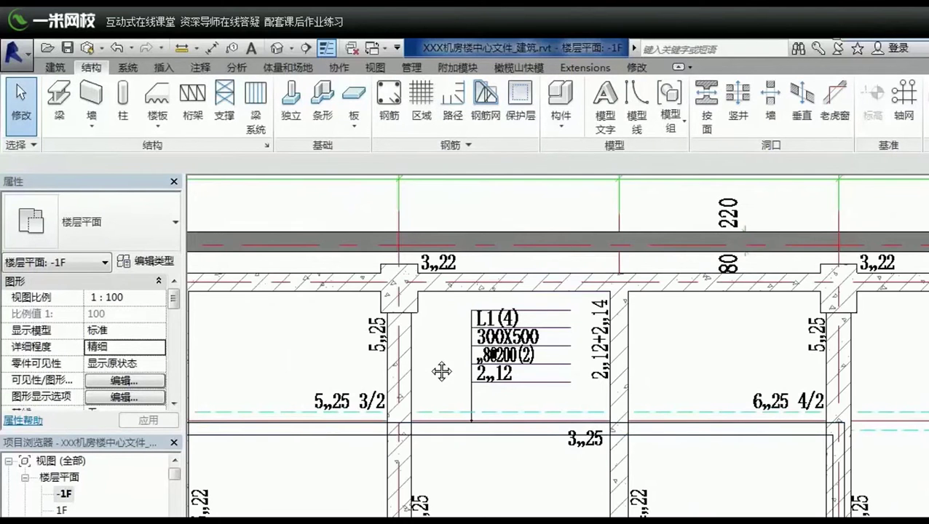
middle_click_drag(442, 372, 860, 363)
middle_click_drag(358, 375, 880, 380)
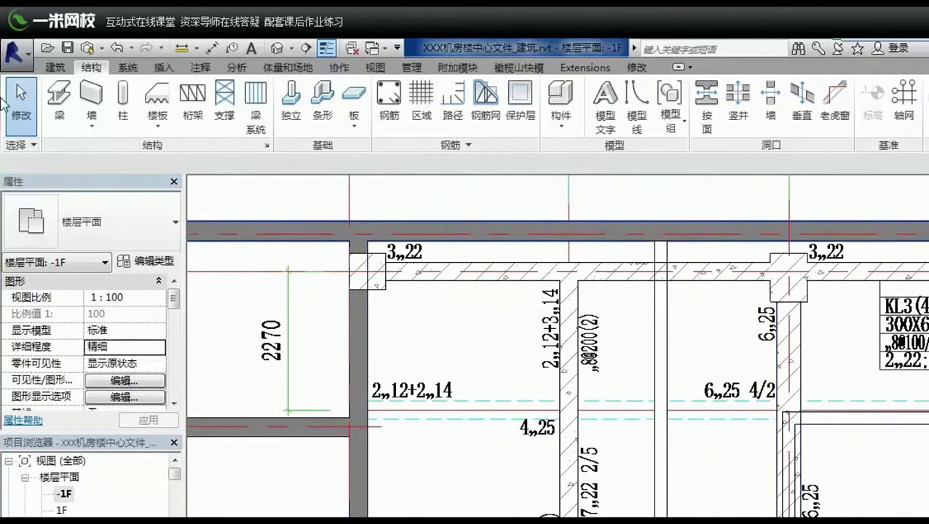
left_click(67, 113)
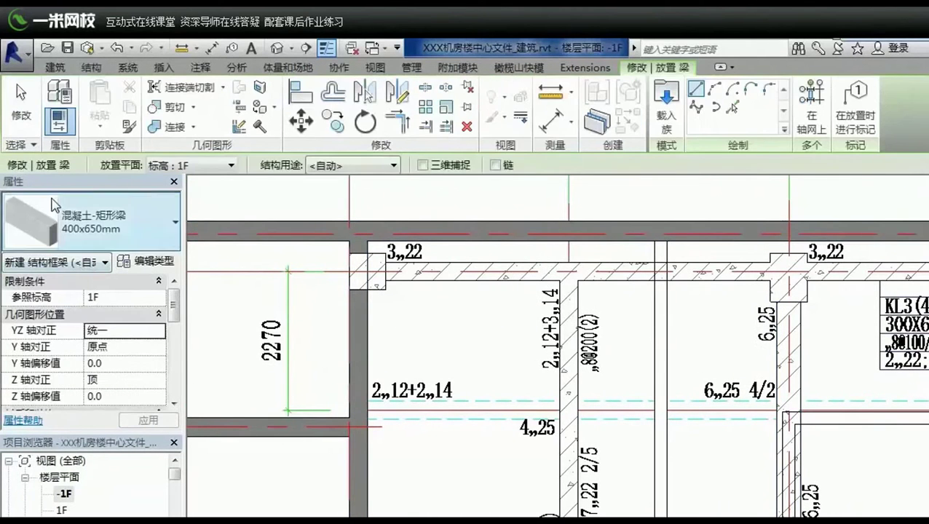
left_click(53, 205)
key("Escape")
key("Escape")
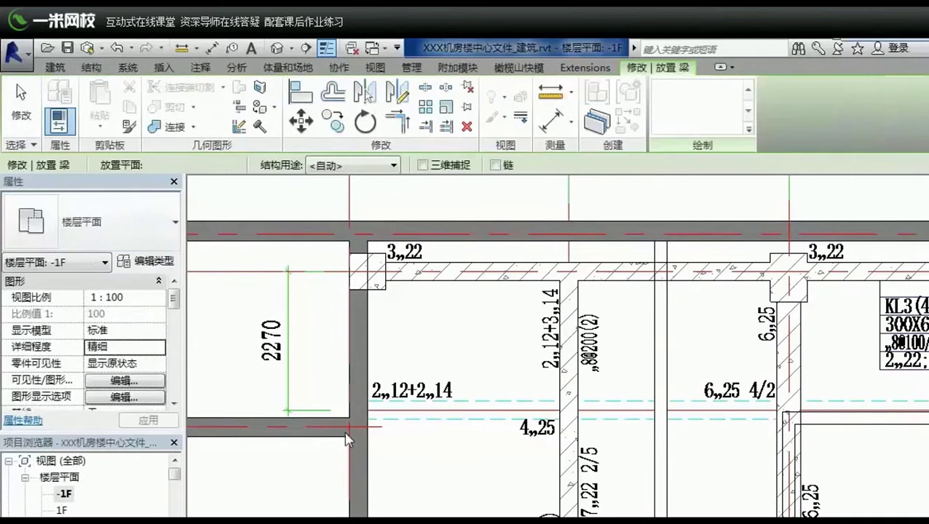
key("b")
key("m")
scroll(366, 411, "up", 3)
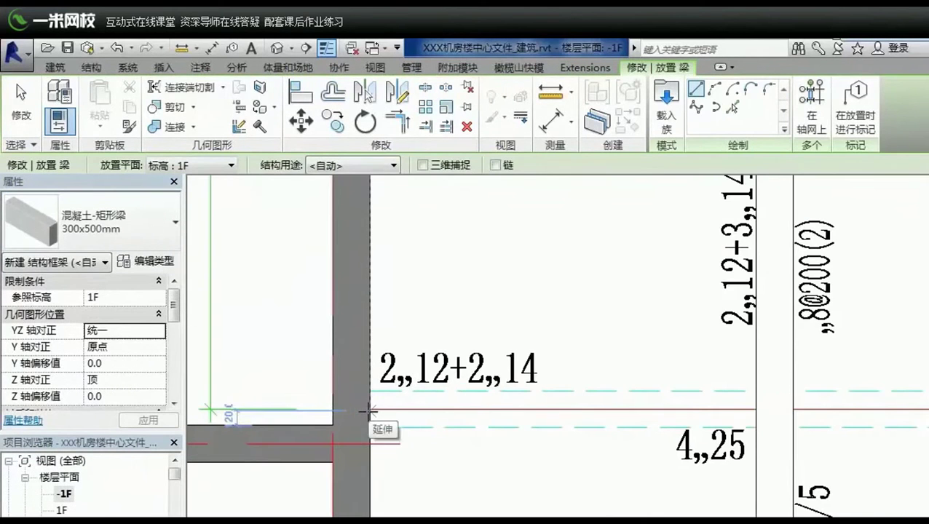
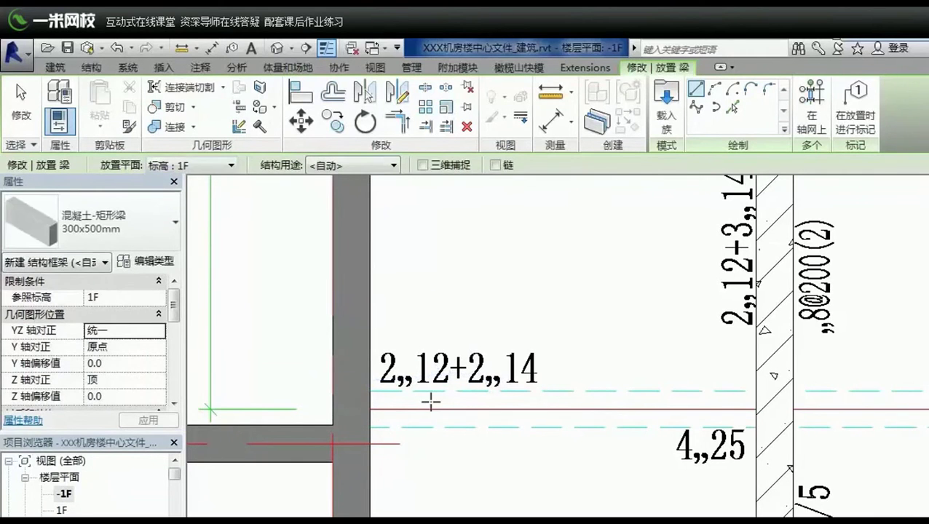
- Draw a reference plane along the CAD beam line under the 2,,12+2,,14 label
key("r")
key("p")
left_click(890, 409)
left_click(385, 409)
key("Escape")
left_click(392, 410)
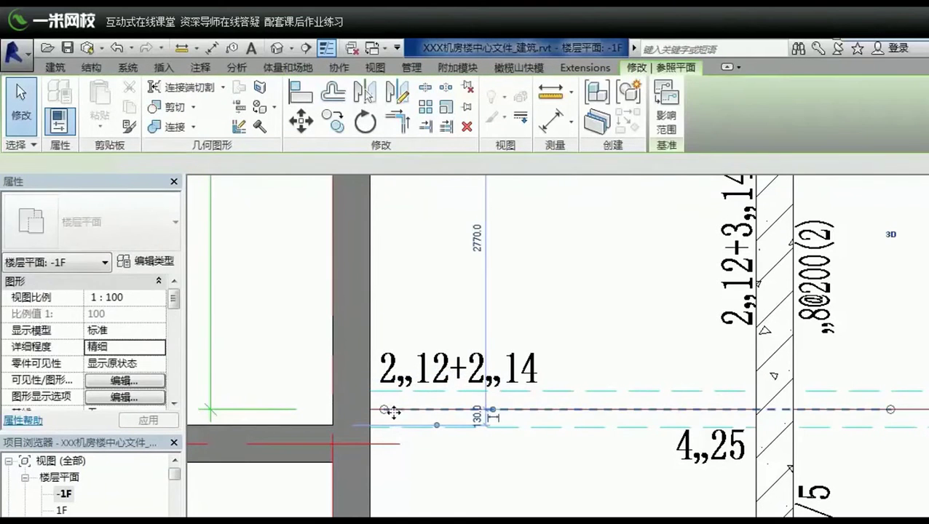
key("Escape")
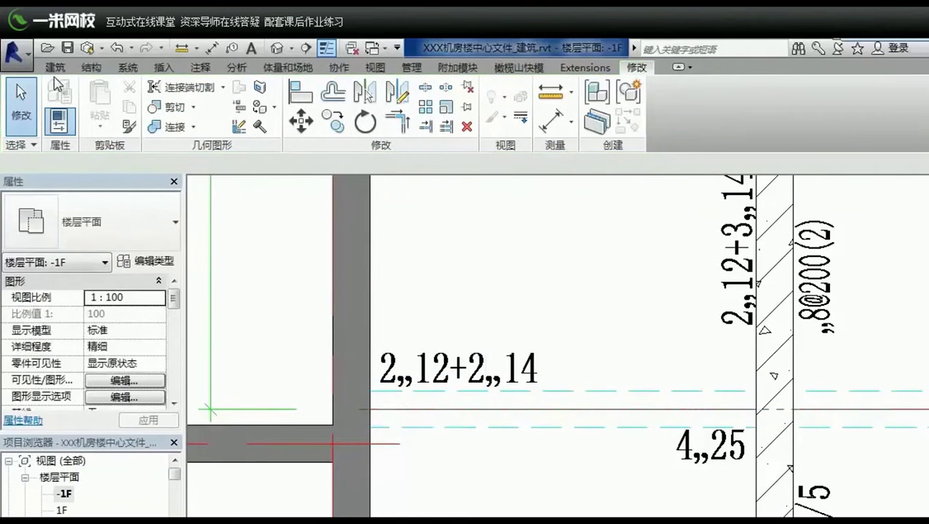
- Start the structural Beam tool and pan to the KL3 beam area
left_click(57, 70)
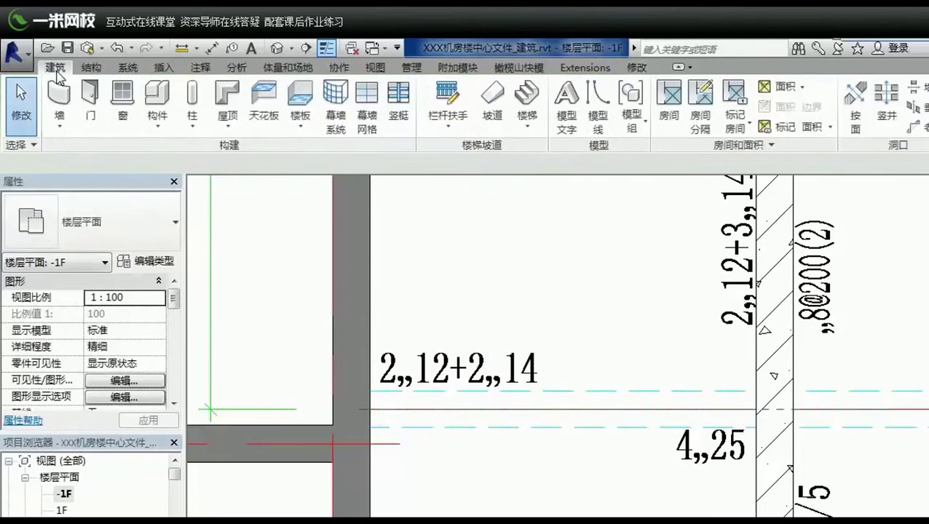
left_click(59, 130)
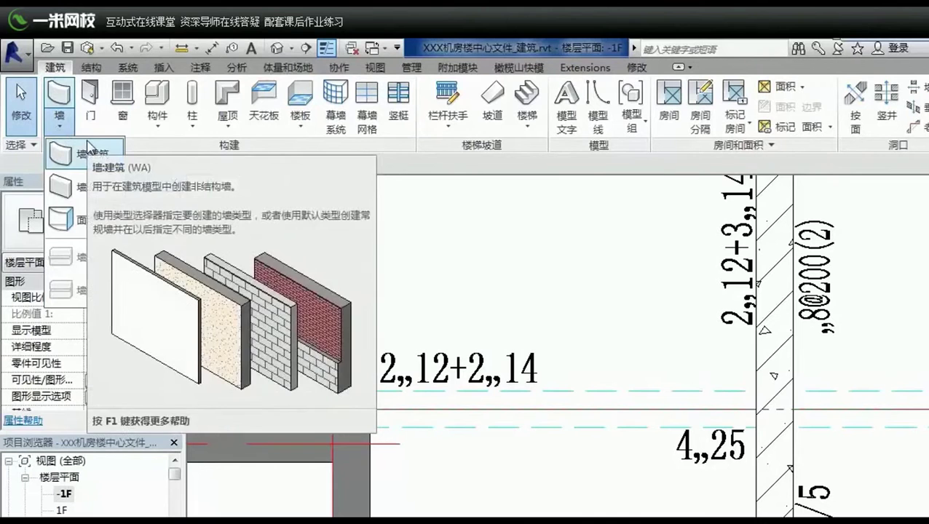
left_click(91, 67)
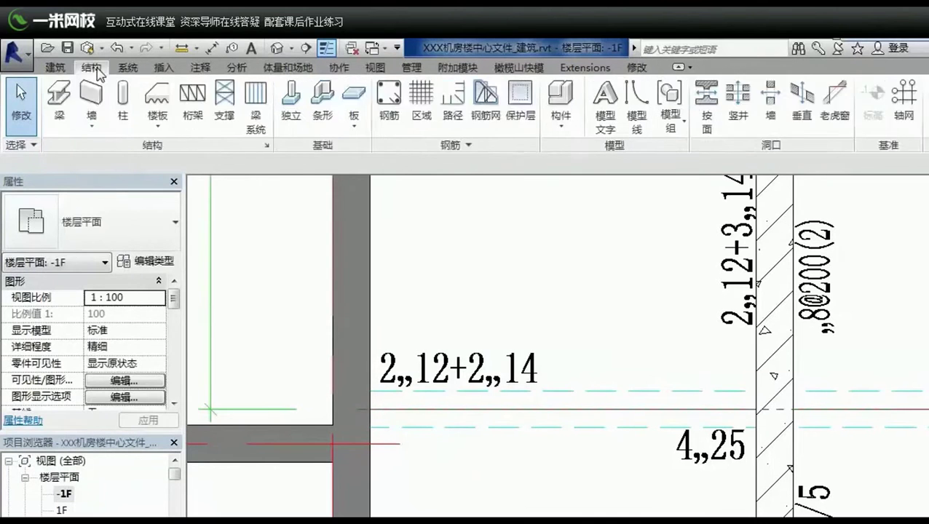
left_click(58, 99)
scroll(776, 409, "down", 2)
middle_click_drag(834, 420, 439, 418)
- Start a beam on the CAD line and pan right past the L1(4) tag to its far end
left_click(865, 412)
middle_click_drag(865, 412, 728, 429)
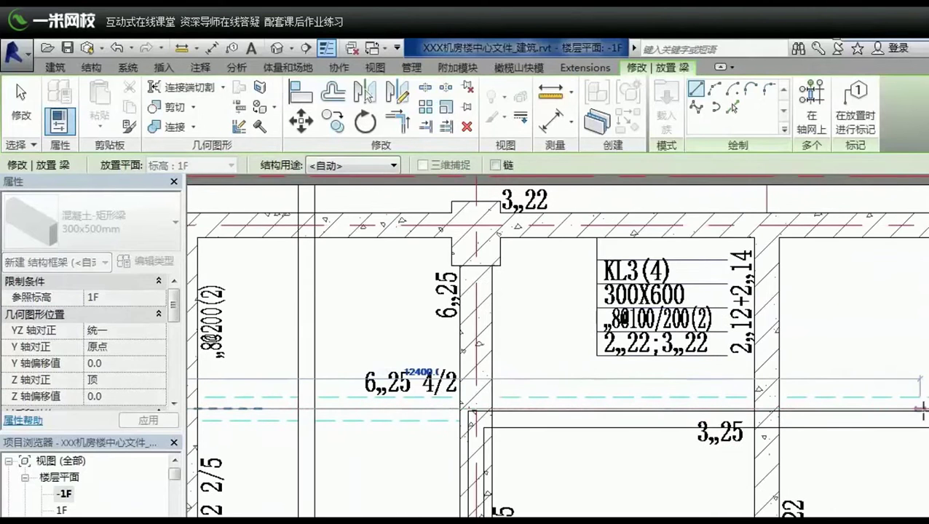
middle_click_drag(817, 426, 596, 419)
middle_click_drag(787, 420, 415, 409)
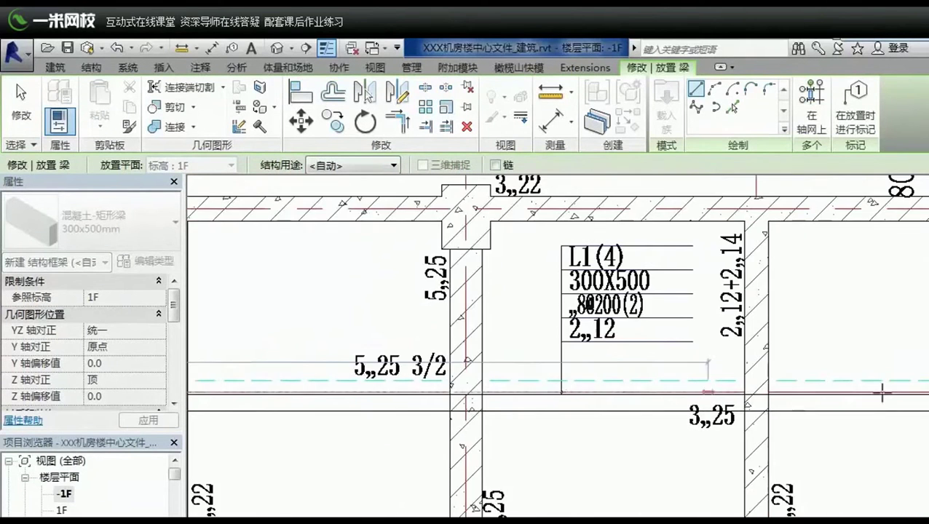
middle_click_drag(706, 406, 517, 401)
middle_click_drag(742, 393, 401, 390)
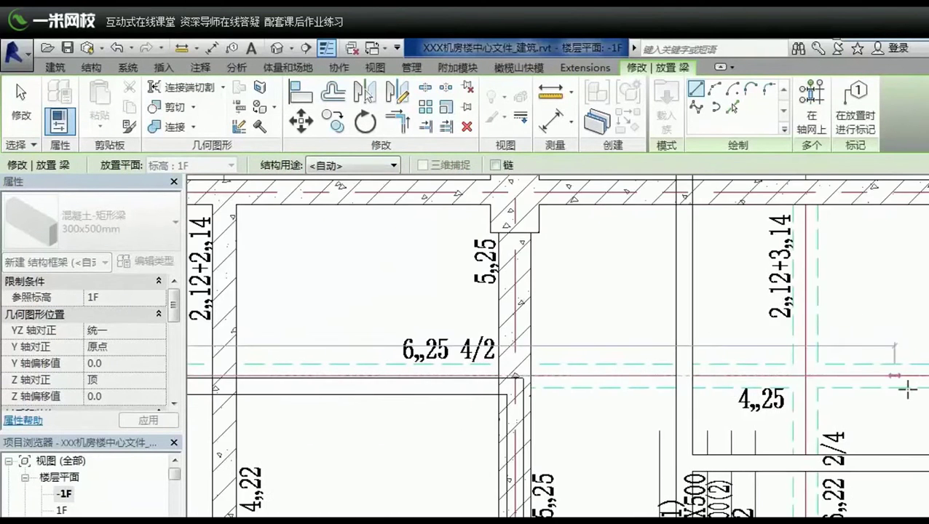
middle_click_drag(728, 384, 421, 378)
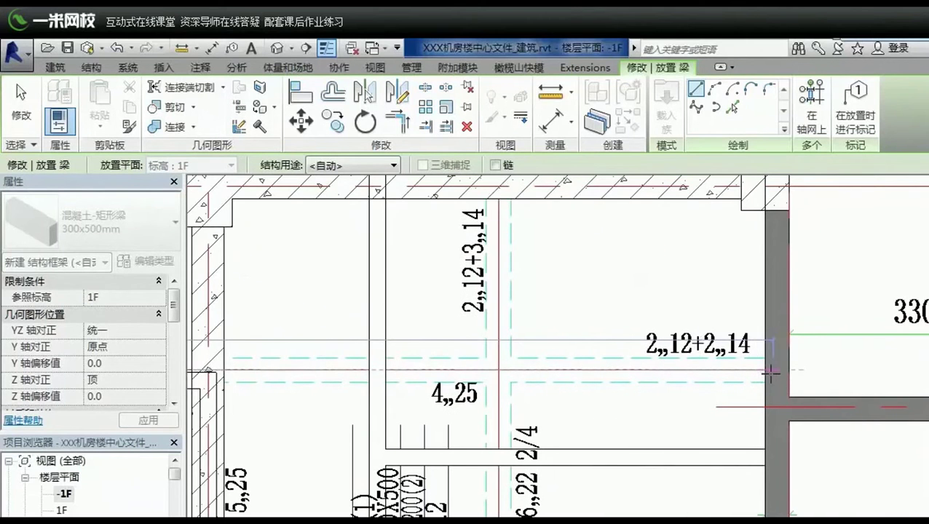
scroll(601, 337, "down", 1)
scroll(594, 338, "down", 1)
scroll(618, 364, "down", 1)
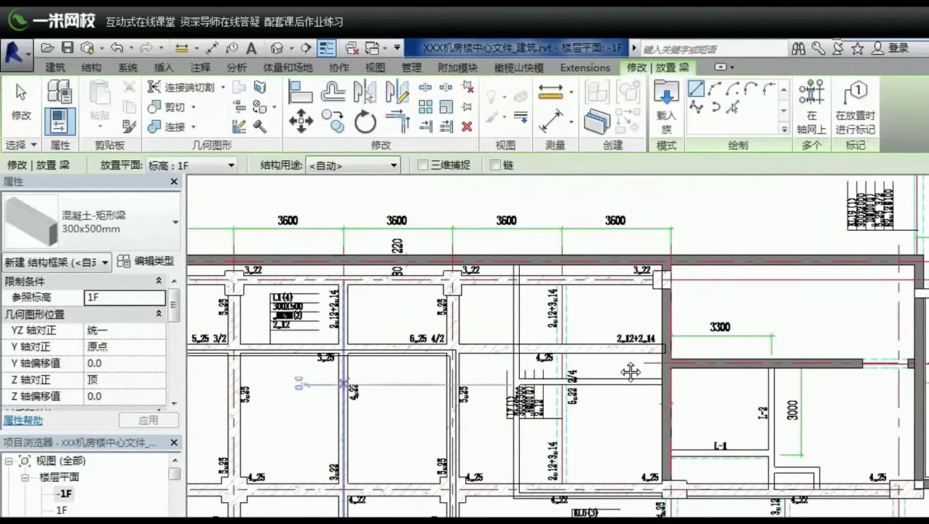
- Review the left bays and the L1(4), KL6 and L7(1) tags, then list the beam types
middle_click_drag(631, 372, 903, 347)
middle_click_drag(551, 360, 711, 352)
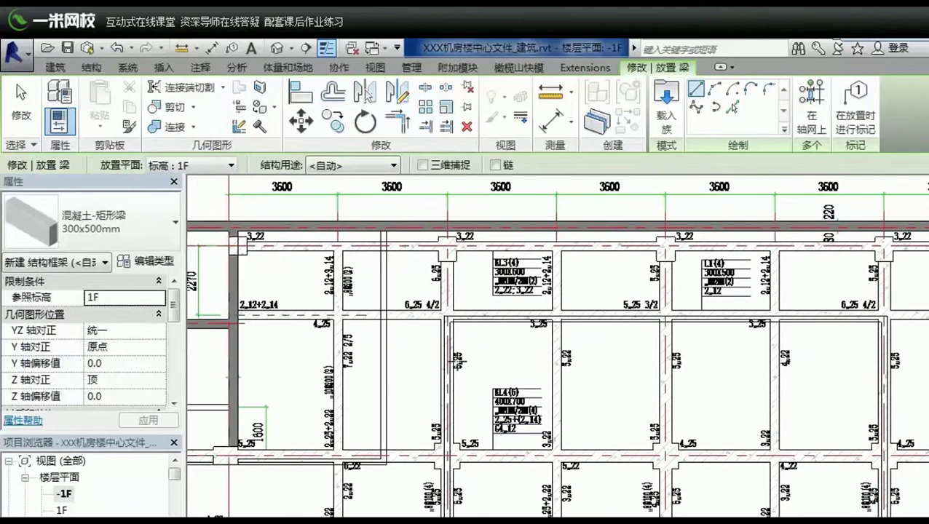
scroll(634, 343, "up", 2)
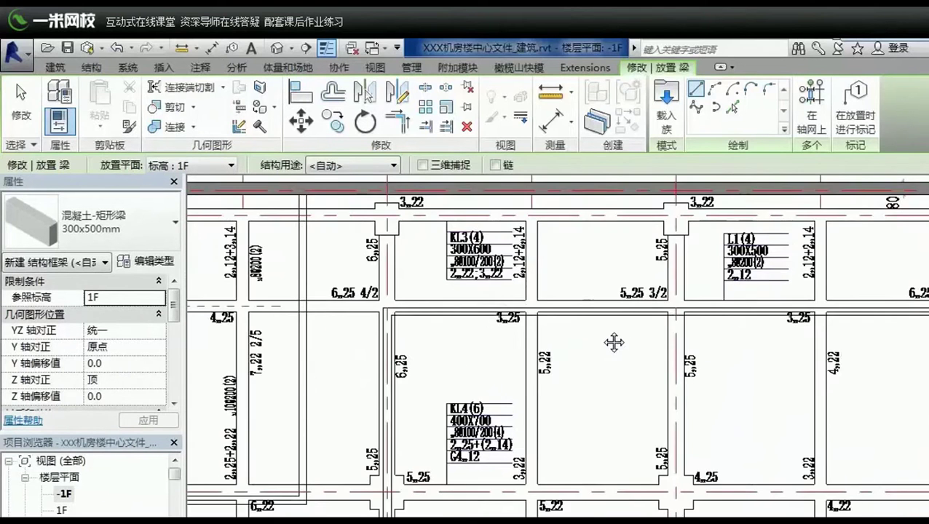
middle_click_drag(613, 342, 305, 346)
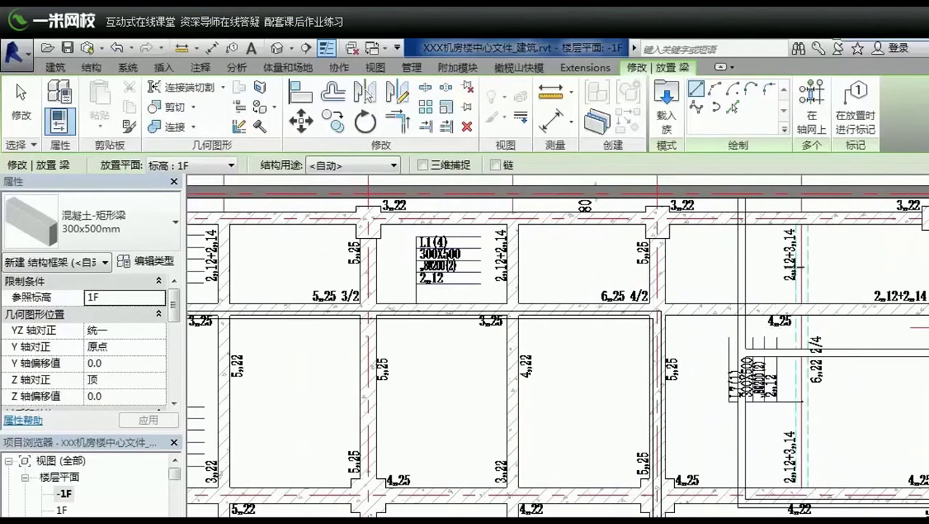
scroll(805, 224, "up", 1)
scroll(805, 224, "up", 1)
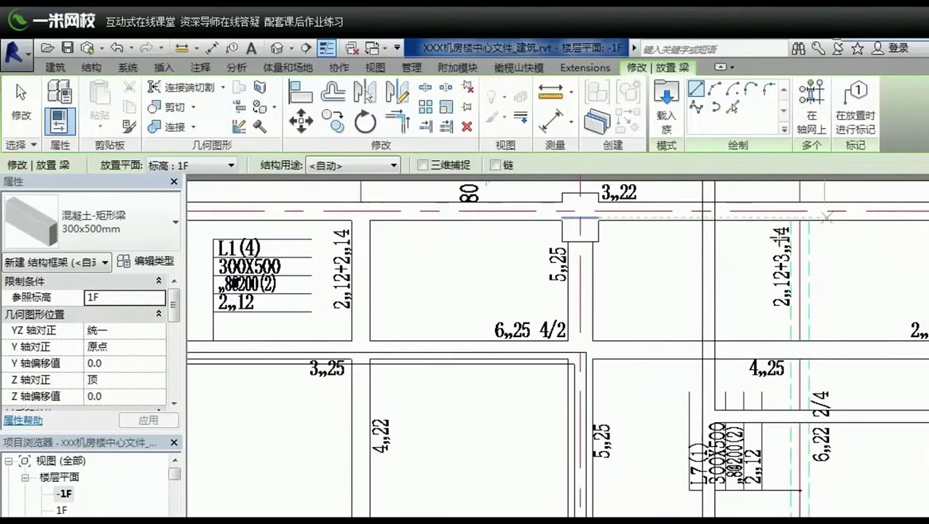
middle_click_drag(805, 224, 708, 252)
scroll(707, 252, "down", 2)
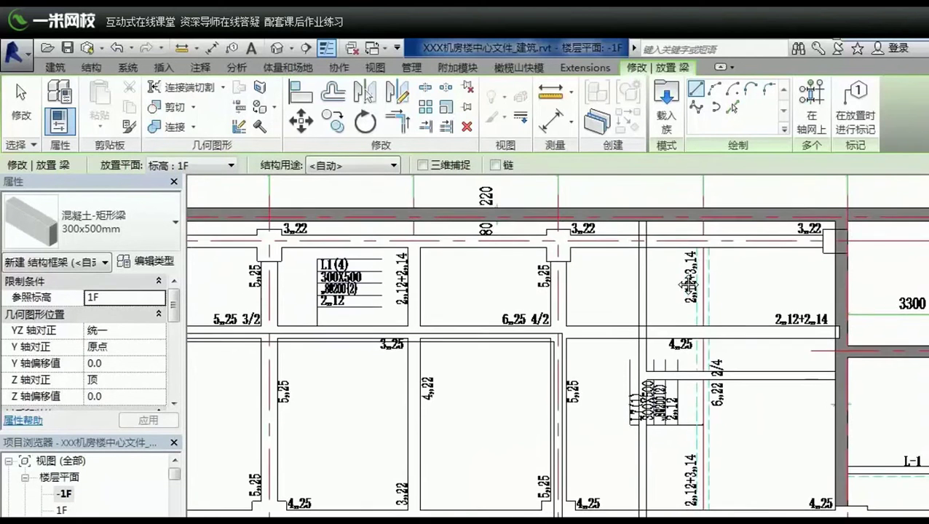
middle_click_drag(685, 466, 672, 316)
scroll(673, 316, "up", 2)
middle_click_drag(701, 224, 653, 431)
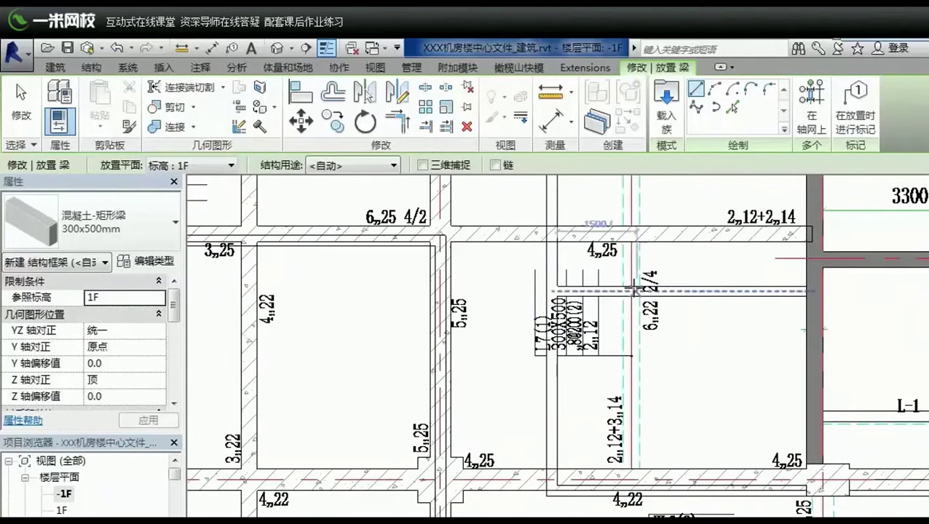
scroll(659, 286, "up", 2)
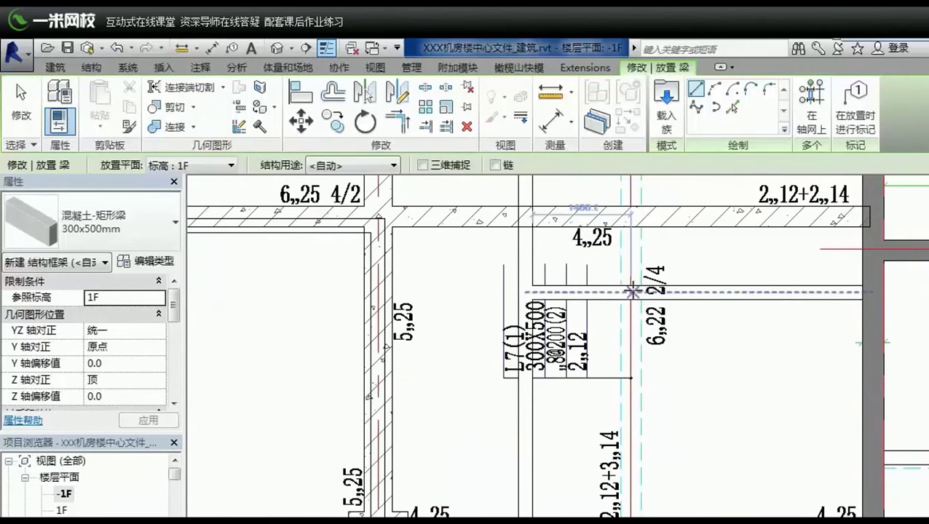
left_click(140, 222)
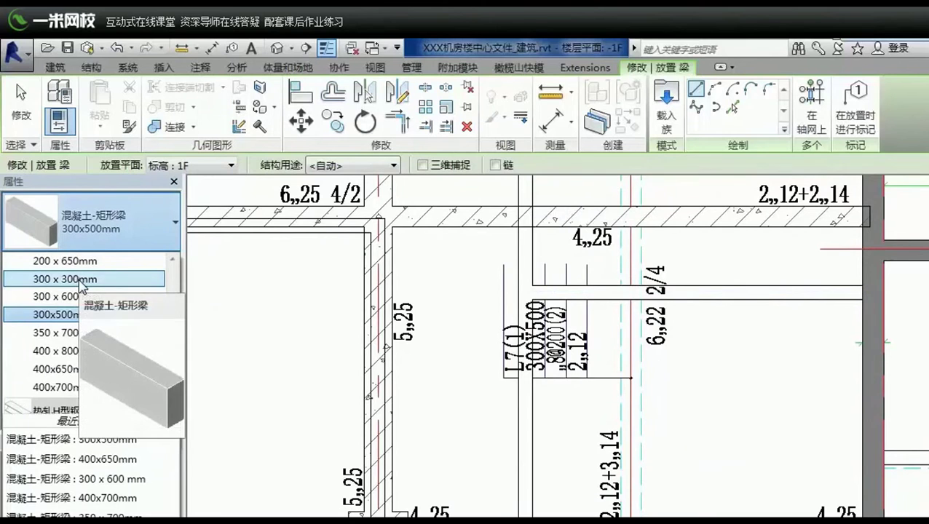
- Keep the 300x500mm beam type and bring the upper wall and vertical beam line into view
left_click(62, 315)
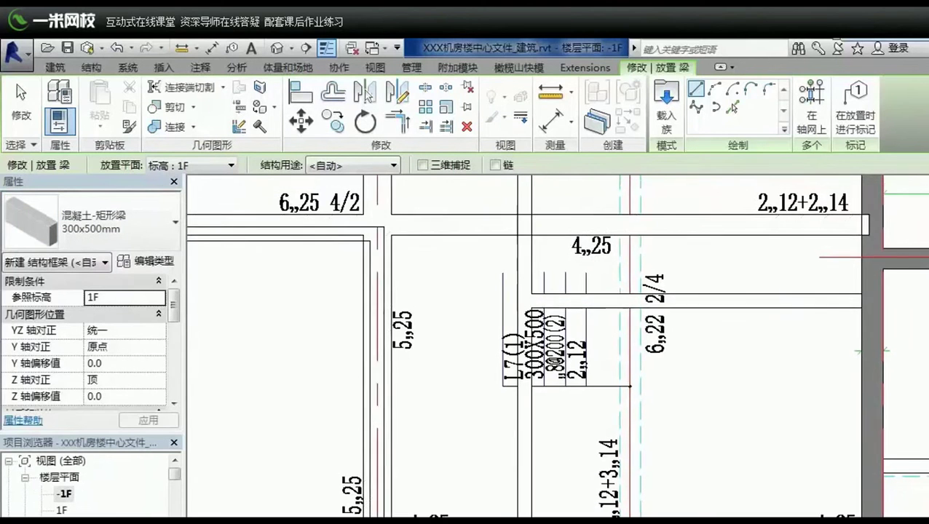
middle_click_drag(611, 291, 598, 504)
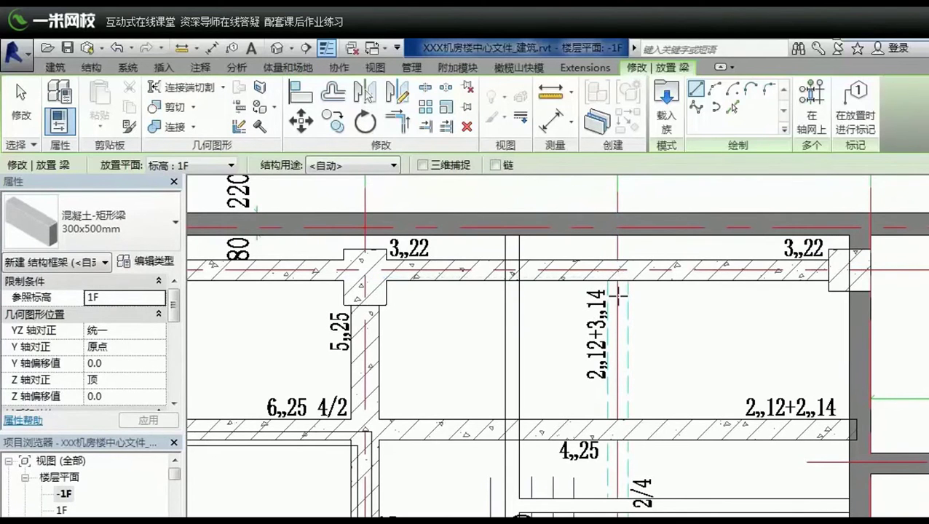
key("r")
key("p")
left_click(618, 285)
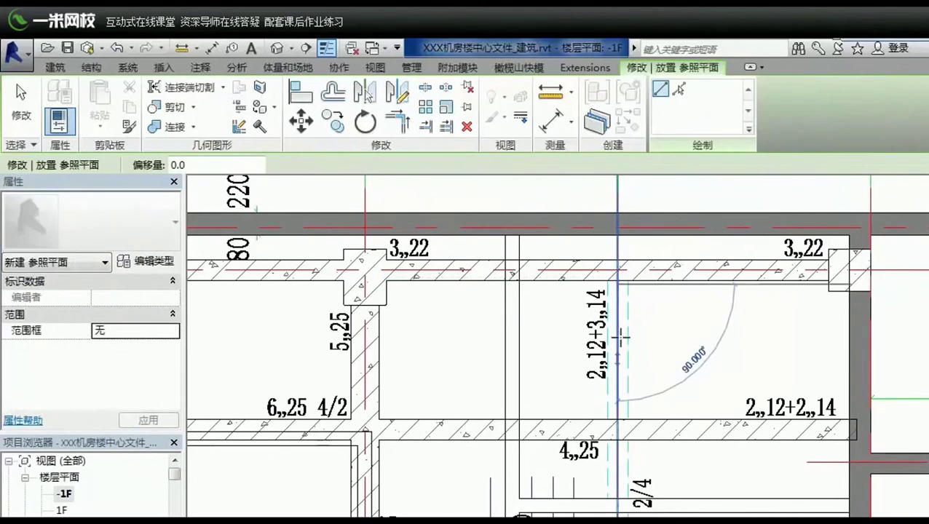
key("Escape")
key("Escape")
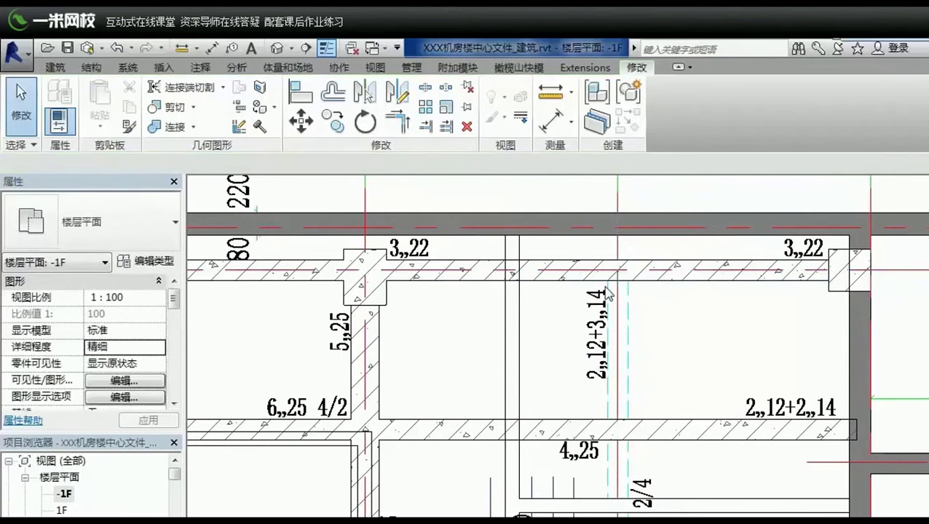
- Draw the 2700 mm vertical beam along the 2,,12+3,,14 line and exit beam placement
key("b")
key("m")
left_click(615, 284)
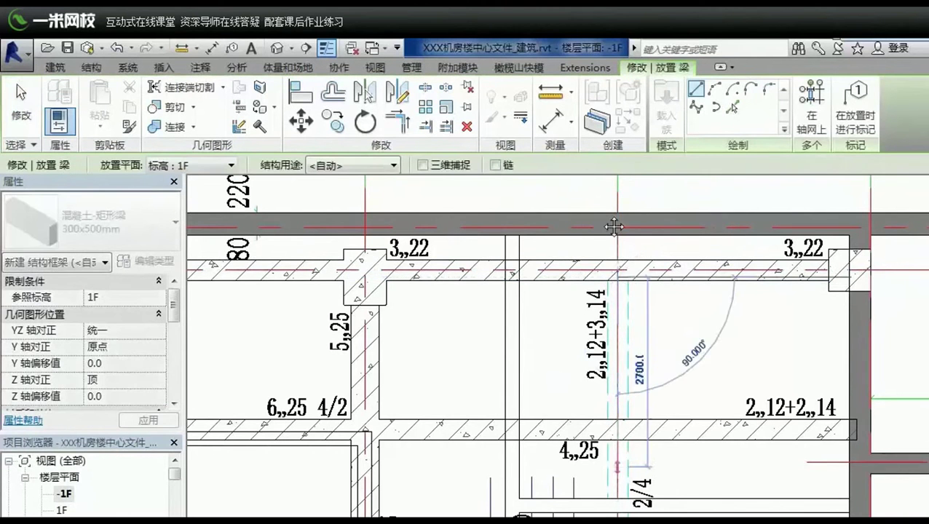
left_click(610, 332)
scroll(619, 348, "down", 4)
key("Escape")
key("Escape")
- Pan the plan to bring the KL6, KL15 and L8(2) beam tags into view
mouse_move(698, 369)
middle_mouse_down()
mouse_move(631, 435)
mouse_move(582, 421)
mouse_move(449, 415)
mouse_move(408, 364)
middle_mouse_up()
scroll(604, 437, "up", 3)
scroll(604, 437, "up", 2)
middle_click_drag(532, 179, 533, 492)
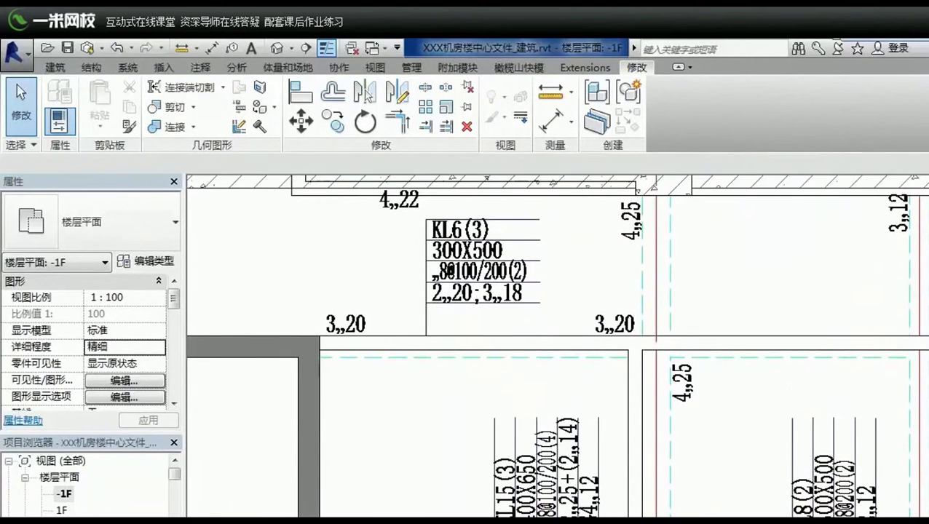
middle_click_drag(497, 300, 439, 68)
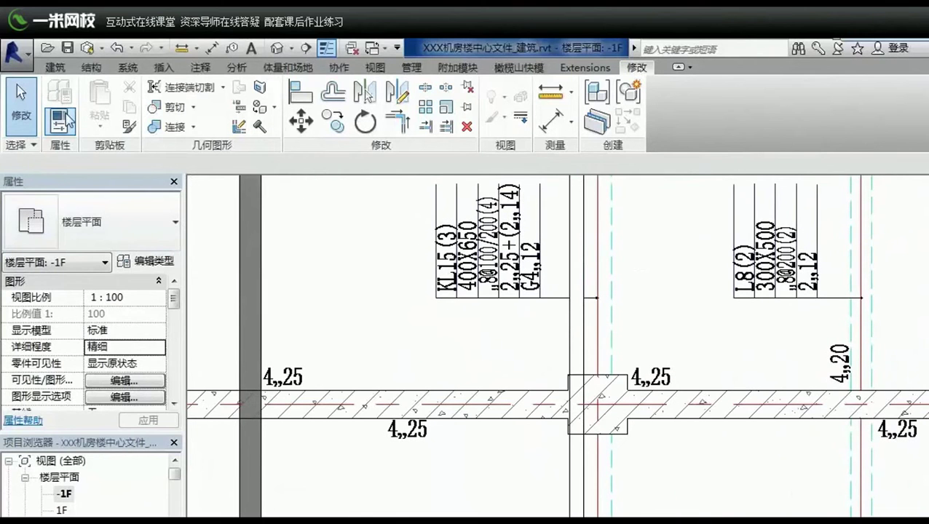
- Restart the Beam tool, check the beam type list, and return to the KL6 and KL15 tags
key("b")
key("m")
left_click(98, 234)
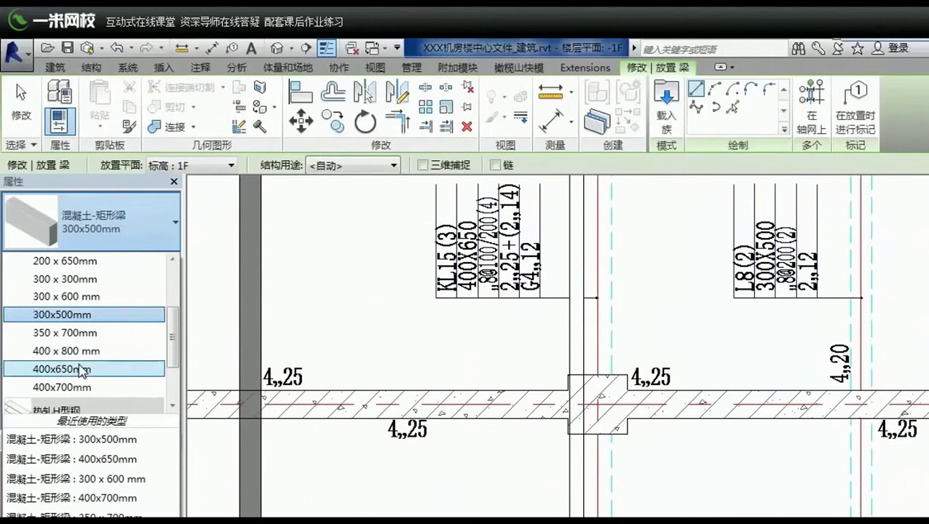
key("Escape")
key("Escape")
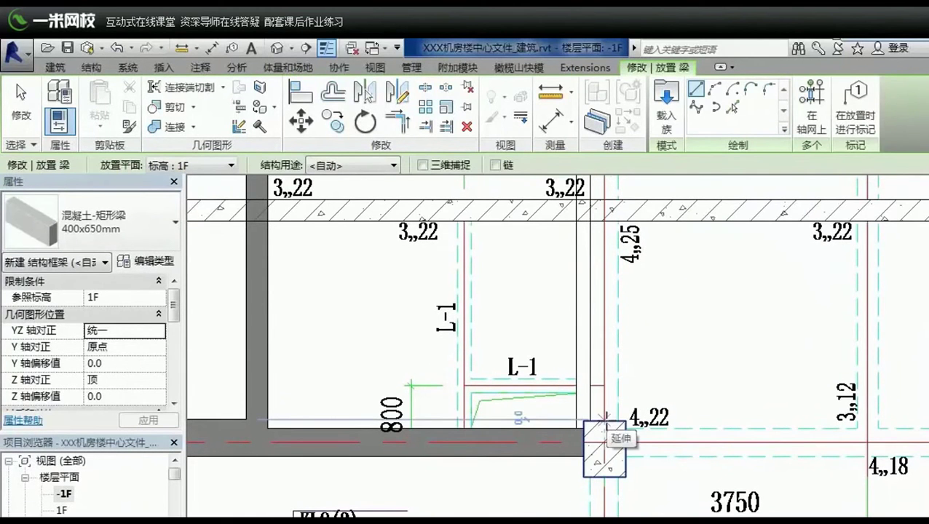
scroll(603, 426, "down", 2)
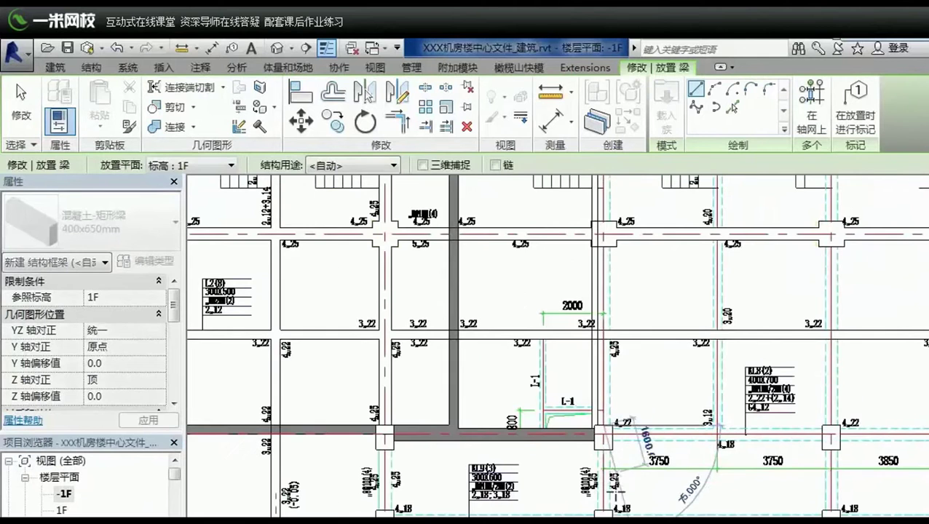
scroll(603, 433, "down", 2)
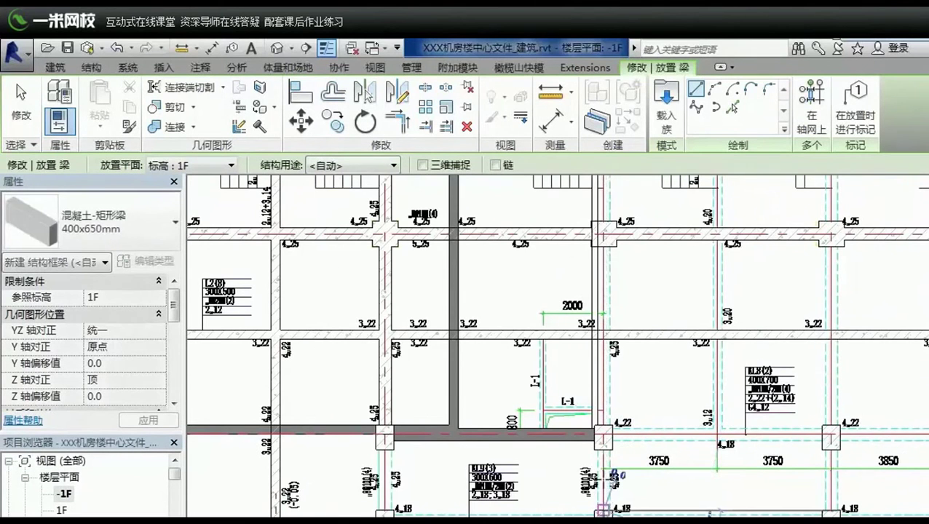
scroll(589, 488, "down", 3)
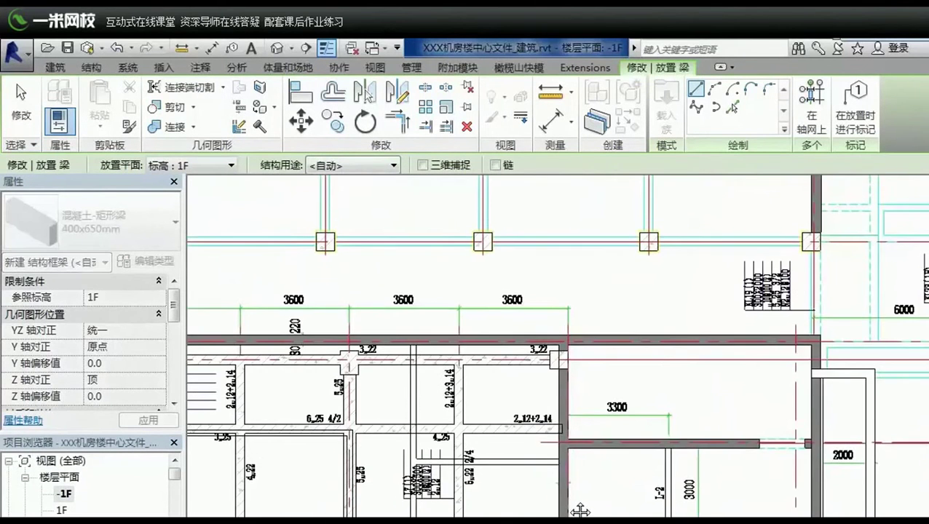
middle_click_drag(580, 510, 579, 314)
scroll(579, 313, "up", 3)
scroll(577, 312, "up", 2)
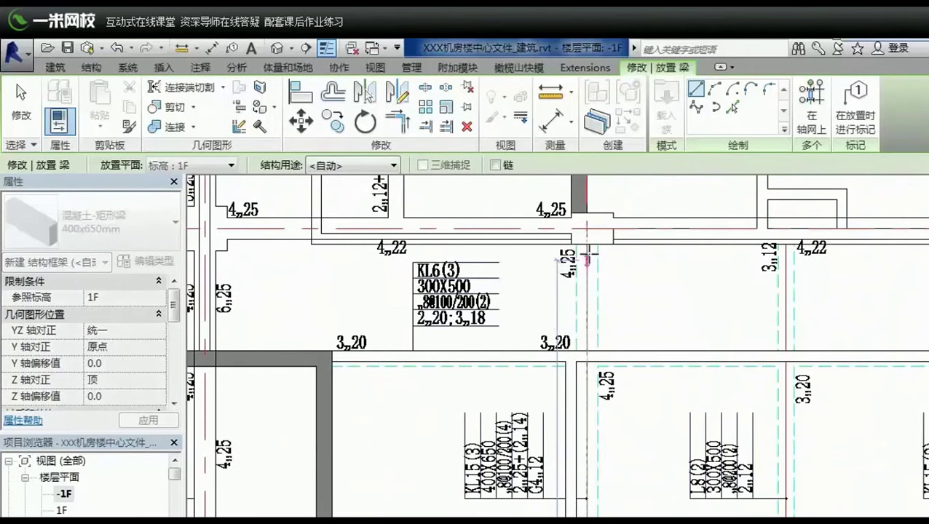
- Draw a beam from the wall corner near KL6(3) along the 4,25 wall line
left_click(584, 239)
left_click(591, 339)
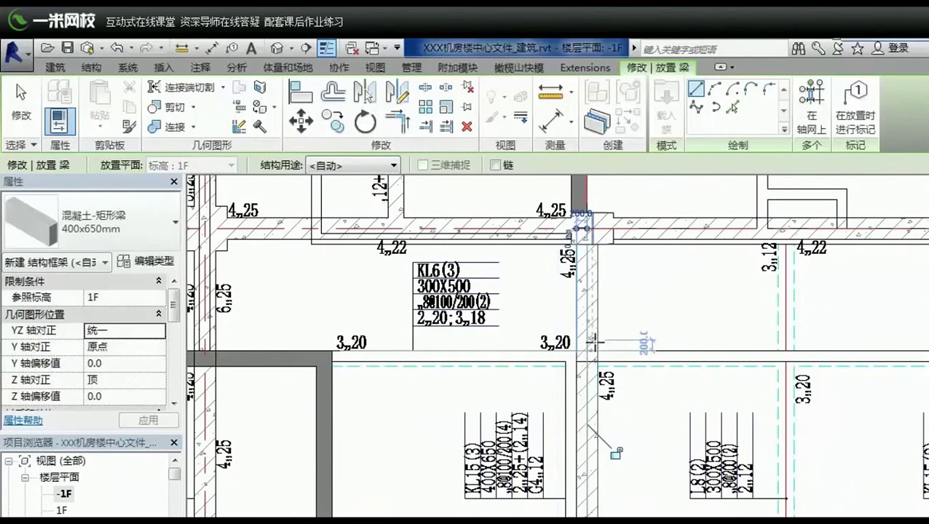
scroll(611, 336, "down", 2)
scroll(612, 336, "down", 2)
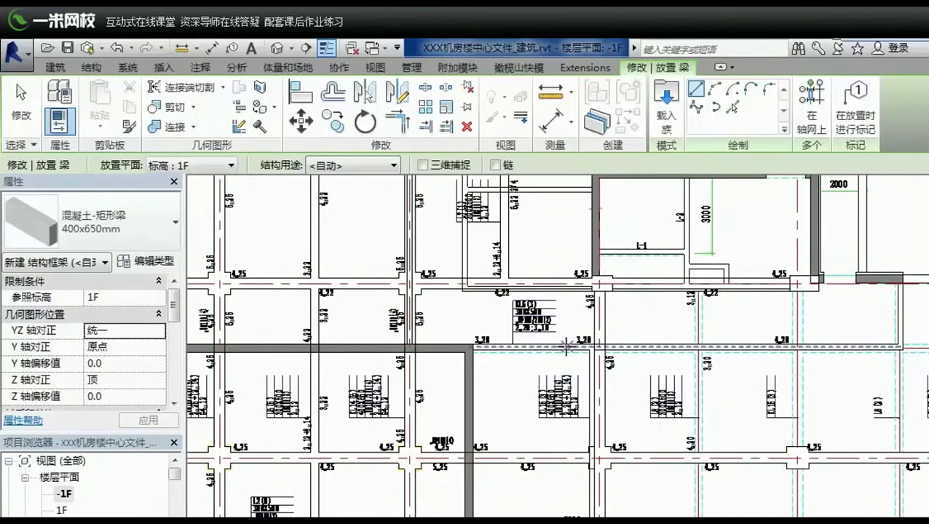
scroll(493, 343, "up", 2)
scroll(493, 344, "up", 3)
scroll(516, 284, "up", 1)
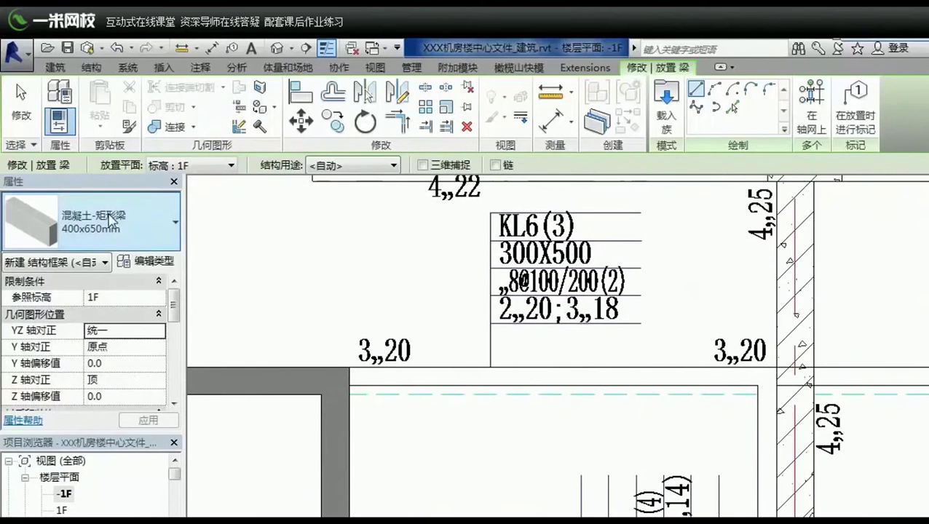
- Switch the beam type to 300x500mm and restart beam placement near the next walls
left_click(91, 219)
left_click(62, 314)
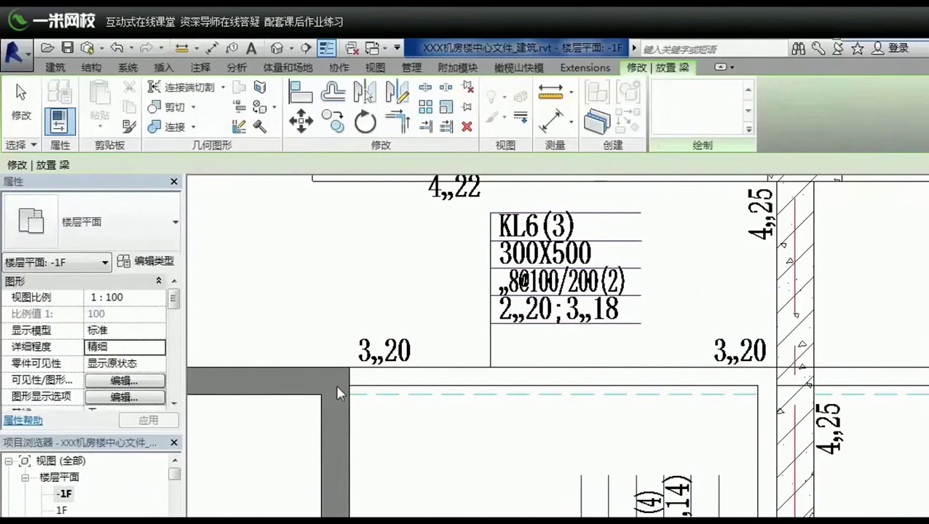
scroll(348, 380, "down", 1)
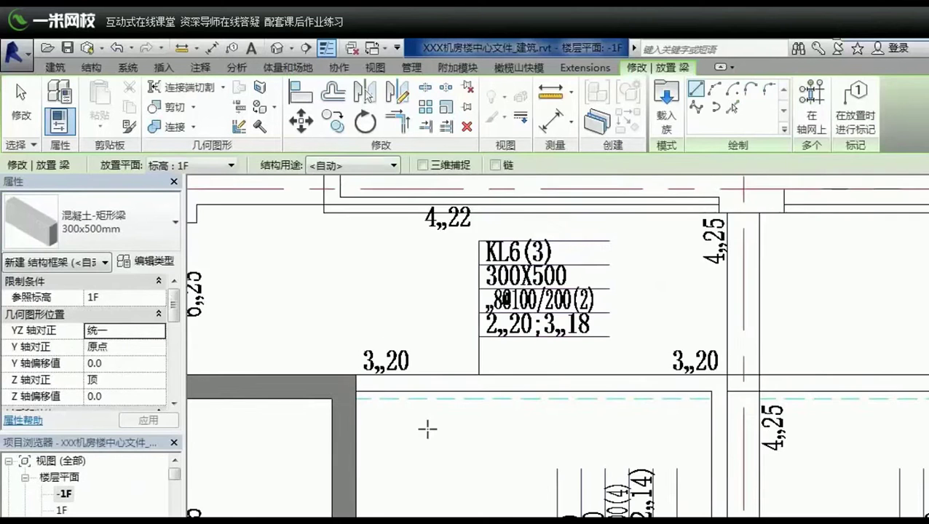
scroll(425, 430, "down", 1)
scroll(489, 436, "down", 1)
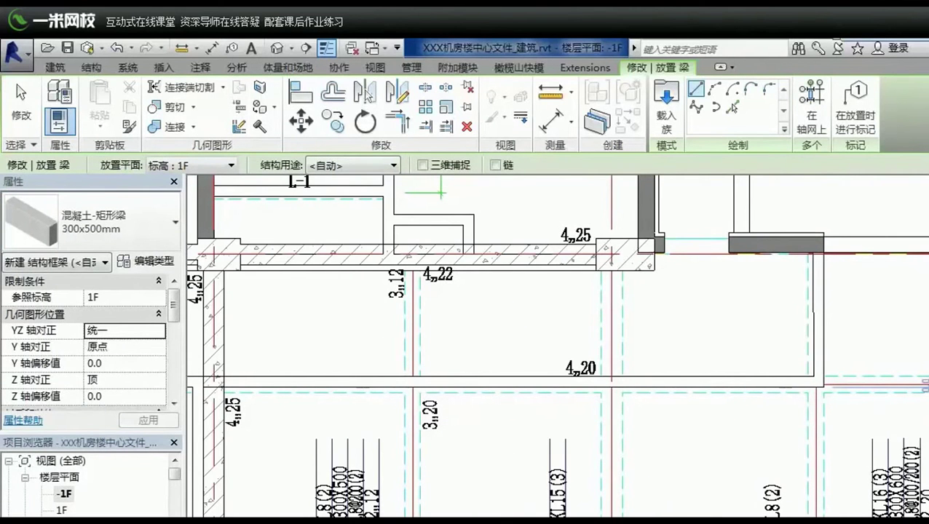
scroll(556, 346, "up", 2)
key("Escape")
key("Escape")
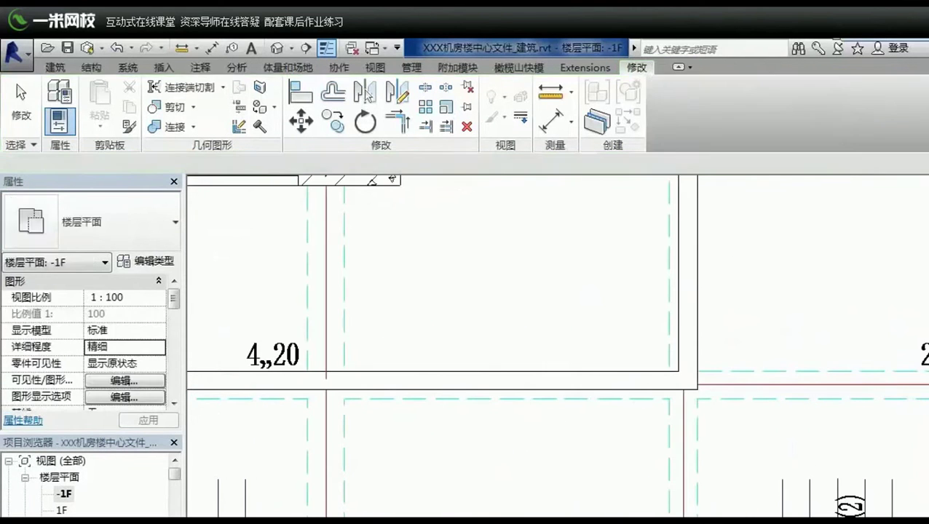
key("r")
key("p")
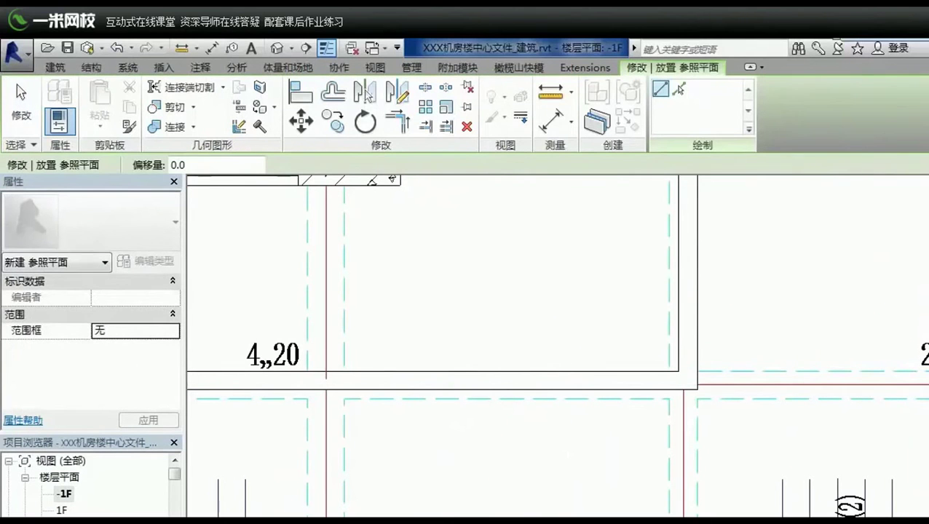
key("b")
key("m")
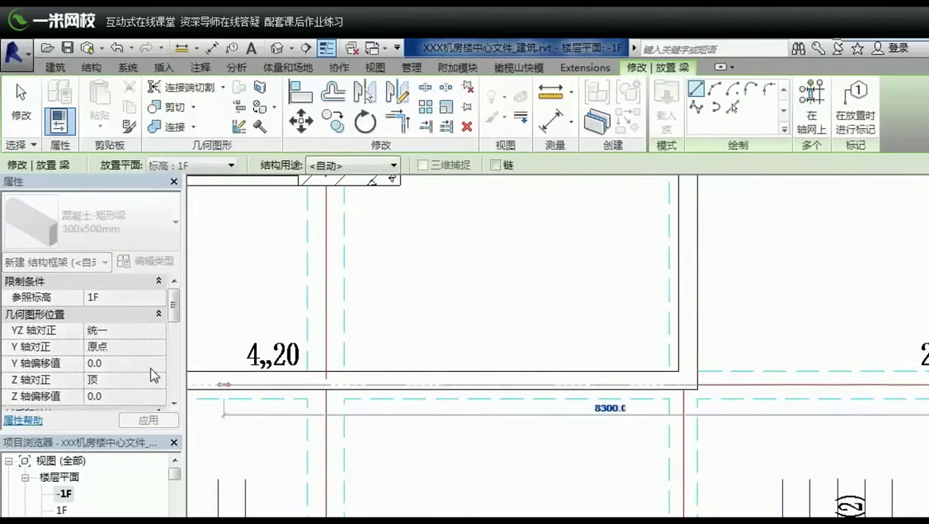
mouse_move(458, 408)
middle_mouse_down()
mouse_move(566, 396)
mouse_move(516, 400)
middle_mouse_up()
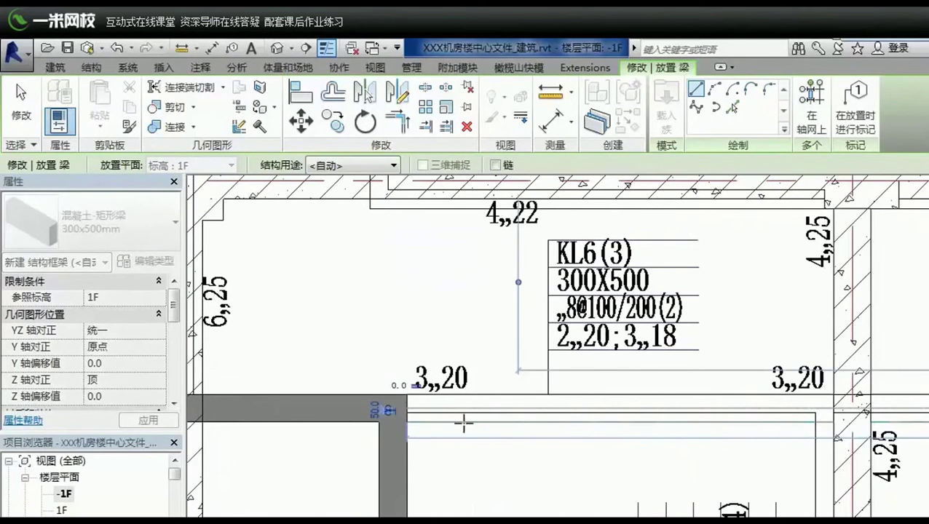
- Cancel the current beam and move the view to another part of the plan
scroll(463, 422, "down", 2)
scroll(469, 430, "down", 2)
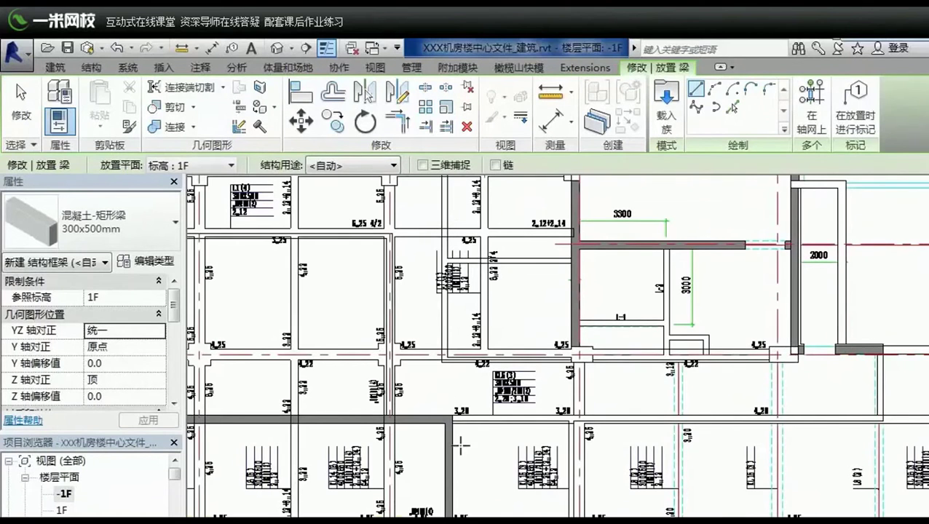
key("Escape")
scroll(460, 437, "up", 3)
middle_click_drag(510, 379, 599, 425)
scroll(469, 247, "up", 1)
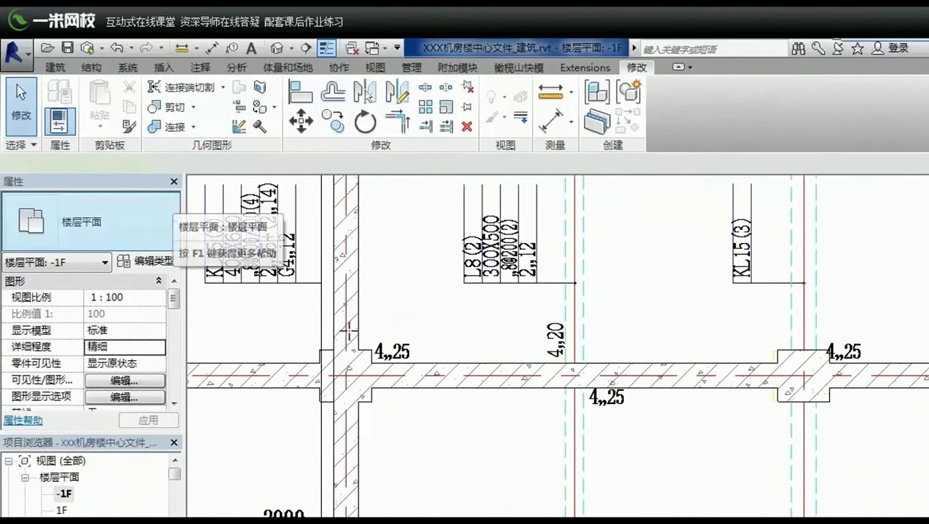
- Restart the Beam tool and pan toward the KL8(2) 400X700 beam annotation
key("b")
key("m")
middle_click_drag(591, 509, 589, 281)
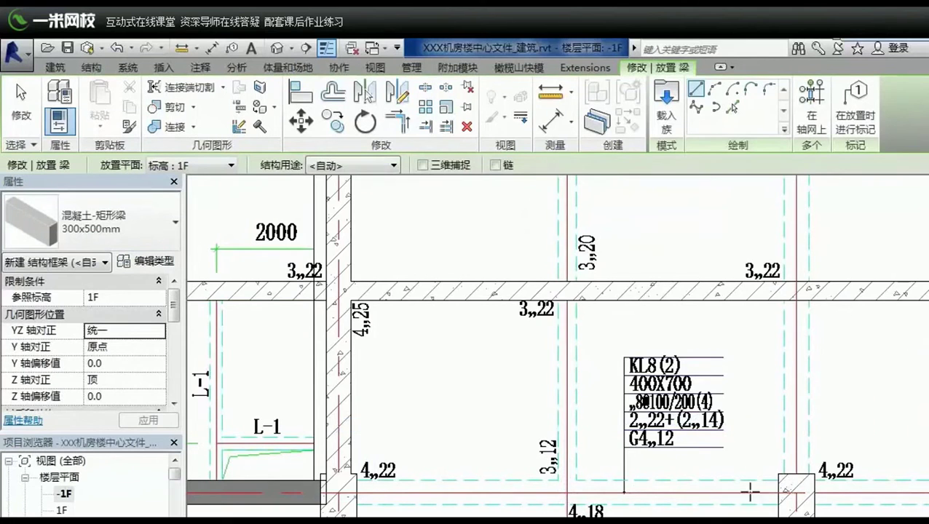
middle_click_drag(413, 437, 345, 373)
mouse_move(838, 457)
middle_mouse_down()
mouse_move(616, 470)
mouse_move(825, 475)
middle_mouse_up()
scroll(815, 464, "down", 3)
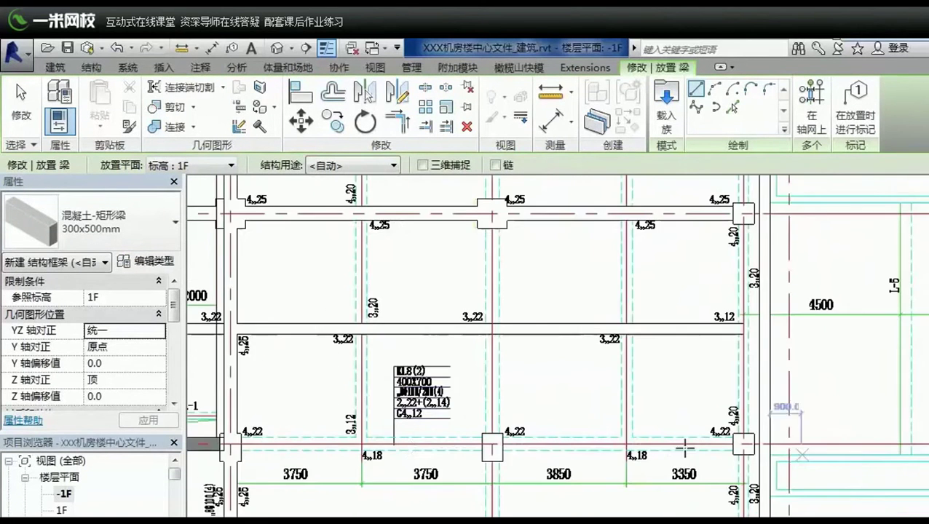
scroll(377, 457, "up", 2)
scroll(377, 457, "up", 2)
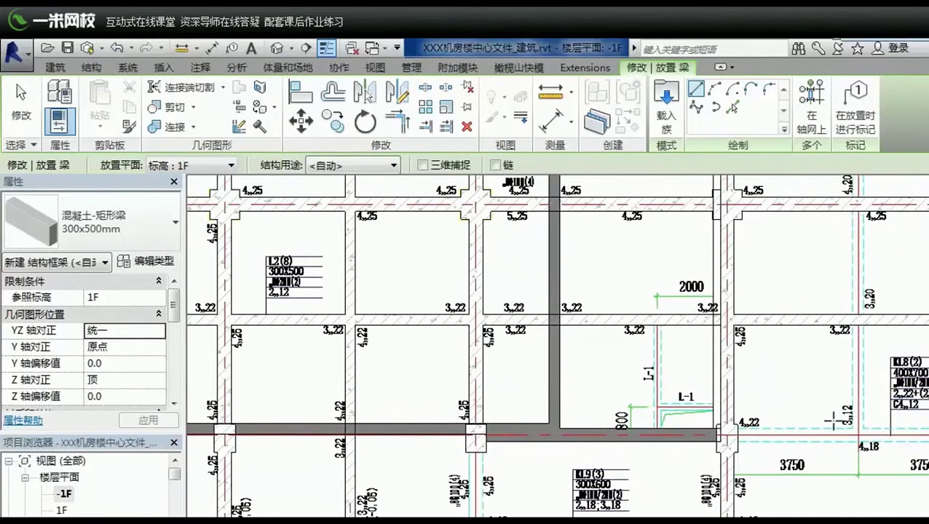
scroll(892, 393, "up", 2)
middle_click_drag(705, 396, 507, 402)
- Switch the beam type to 400x700mm and place the KL8(2) beam along the 4,18 line
left_click(70, 227)
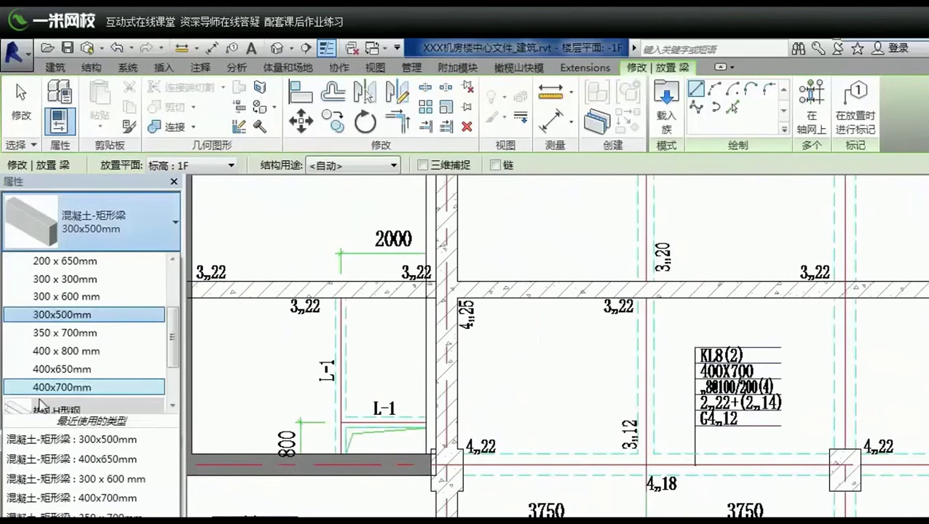
left_click(89, 388)
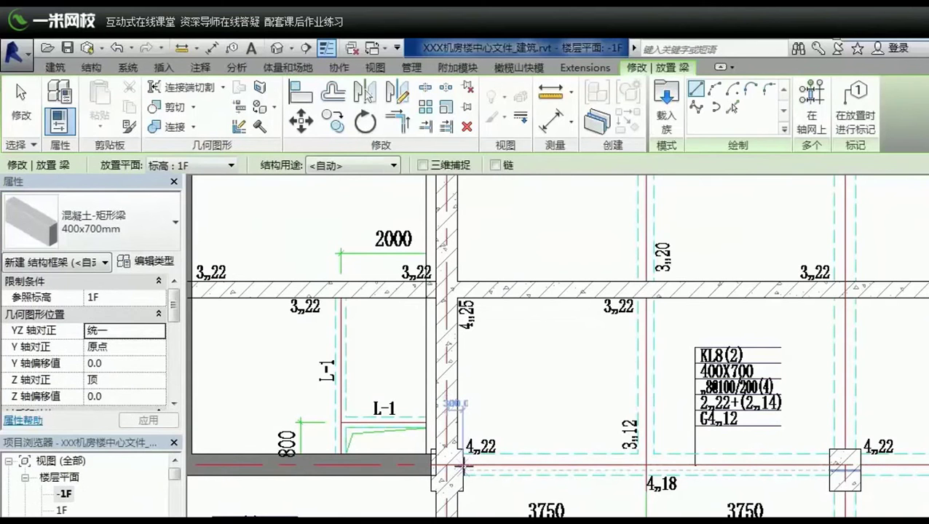
scroll(660, 469, "up", 1)
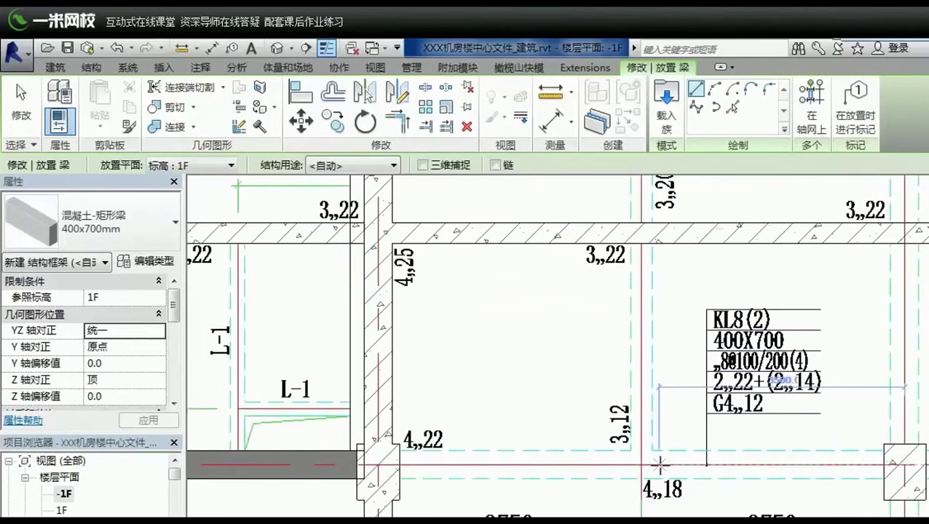
key("r")
key("p")
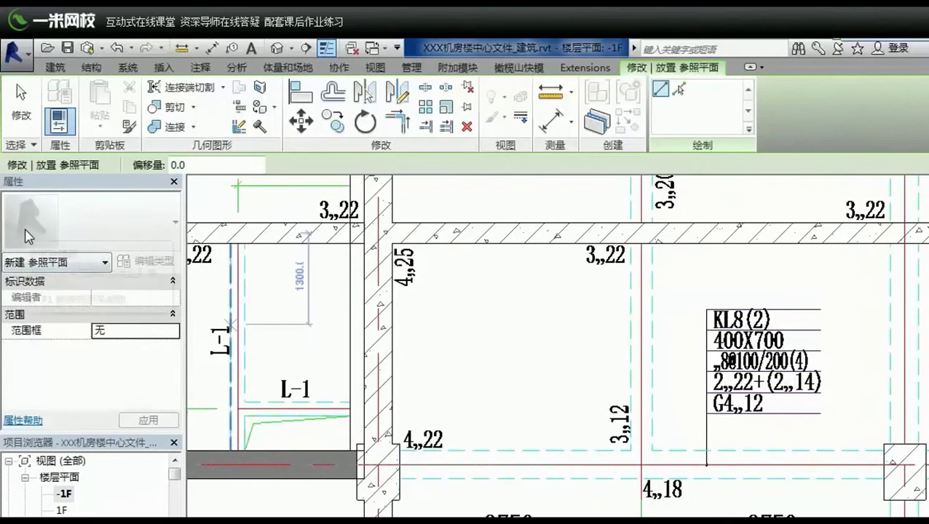
key("b")
key("m")
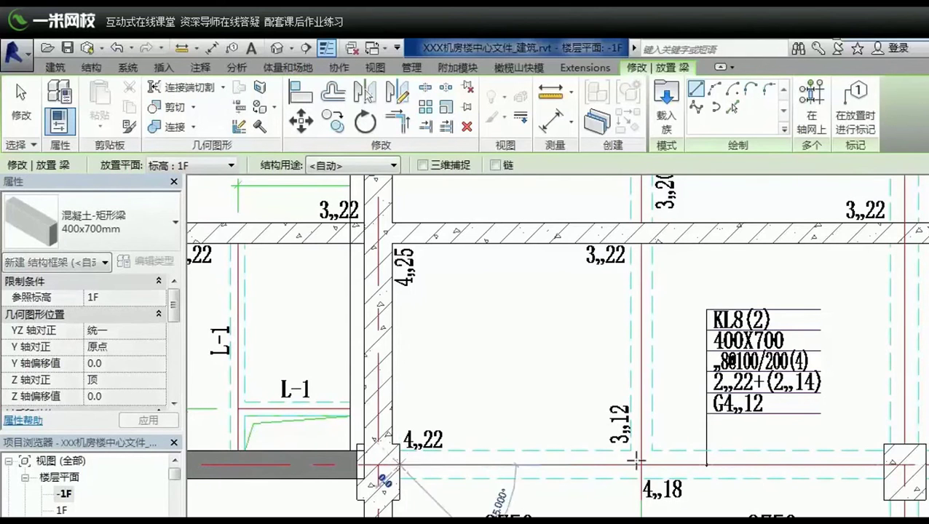
scroll(481, 447, "up", 2)
scroll(618, 442, "up", 3)
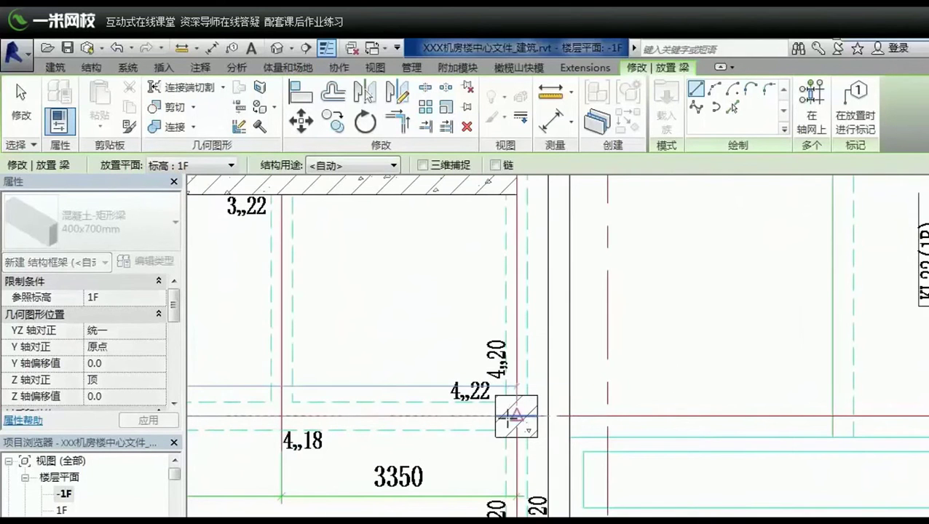
scroll(626, 429, "down", 2)
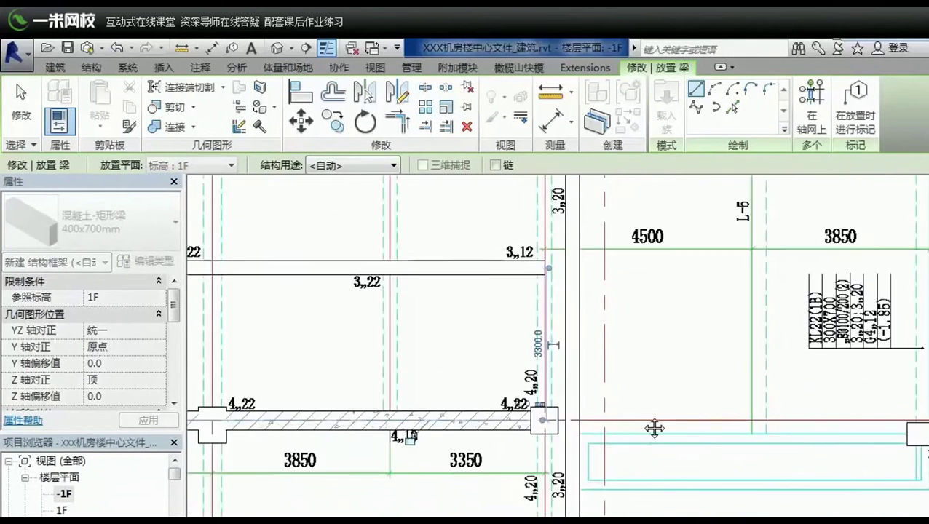
- Exit beam placement and pan the plan down to another row of beams
left_click(91, 235)
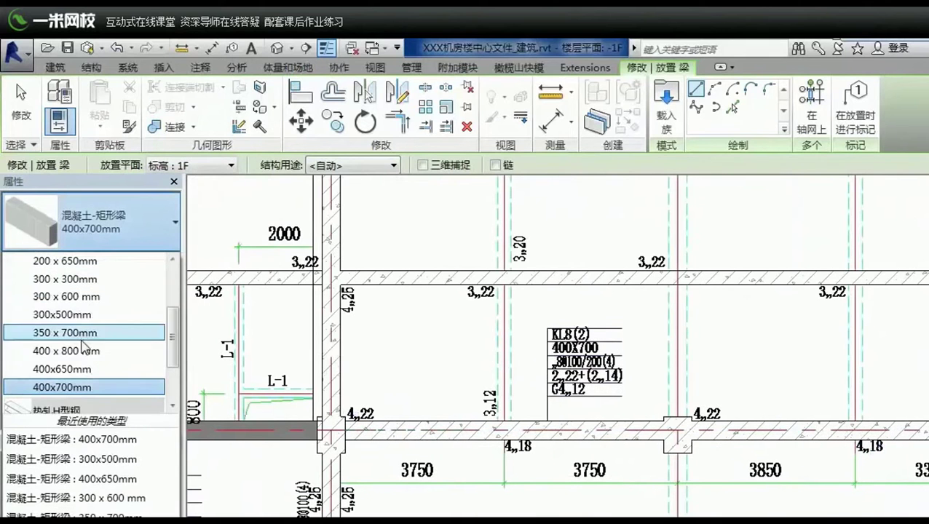
key("Escape")
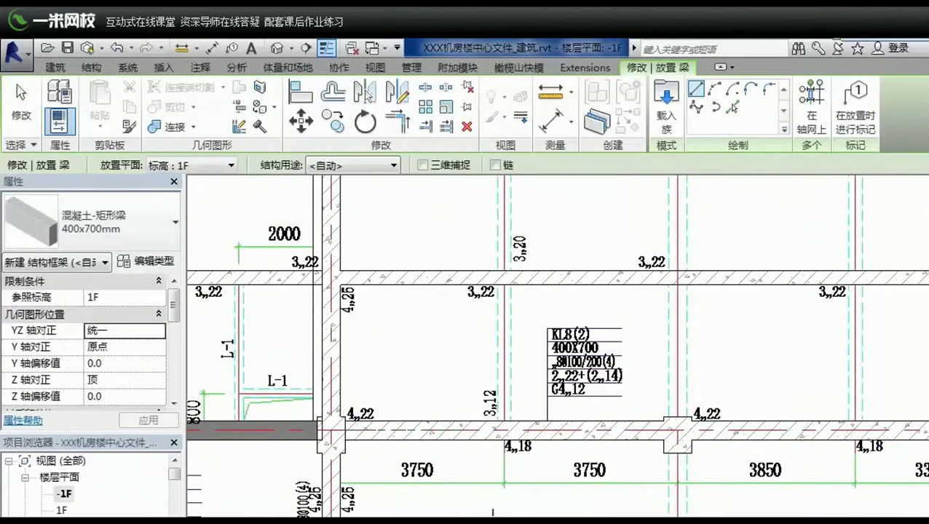
key("Escape")
middle_click_drag(541, 252, 553, 455)
key("Escape")
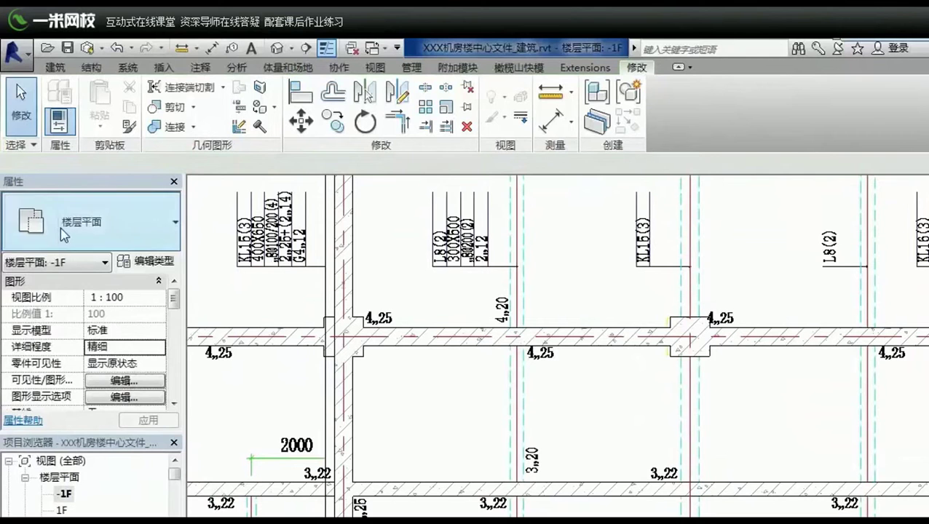
left_click(142, 208)
left_click(142, 207)
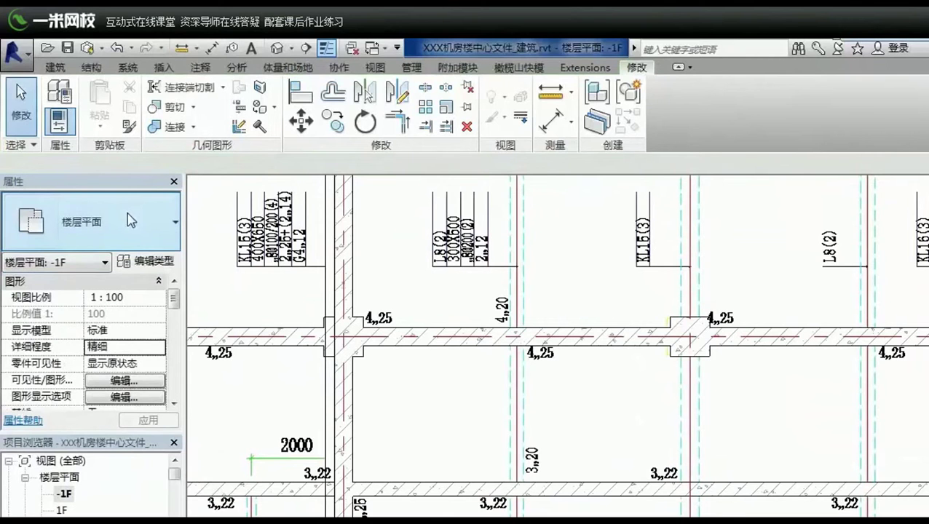
- Start beam placement with BM, look at the beam size list, then back out
key("b")
key("m")
left_click(131, 221)
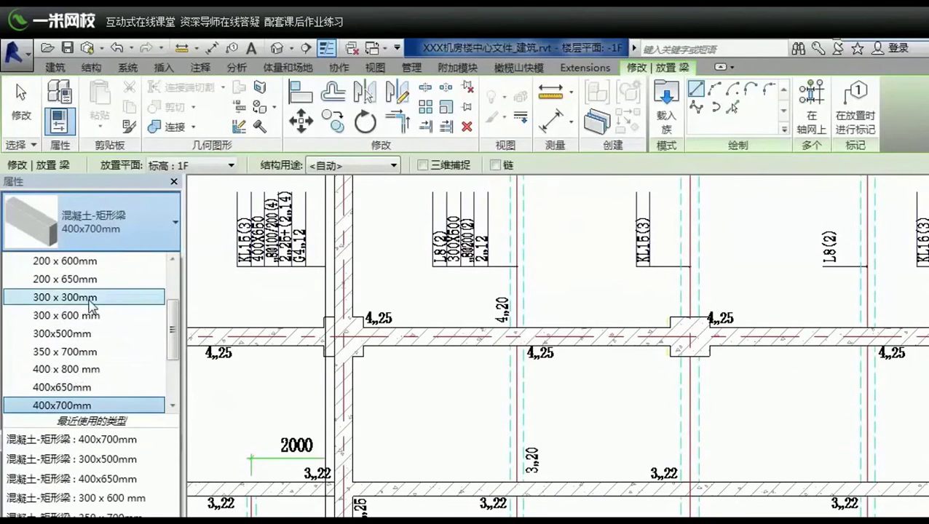
key("Escape")
key("Escape")
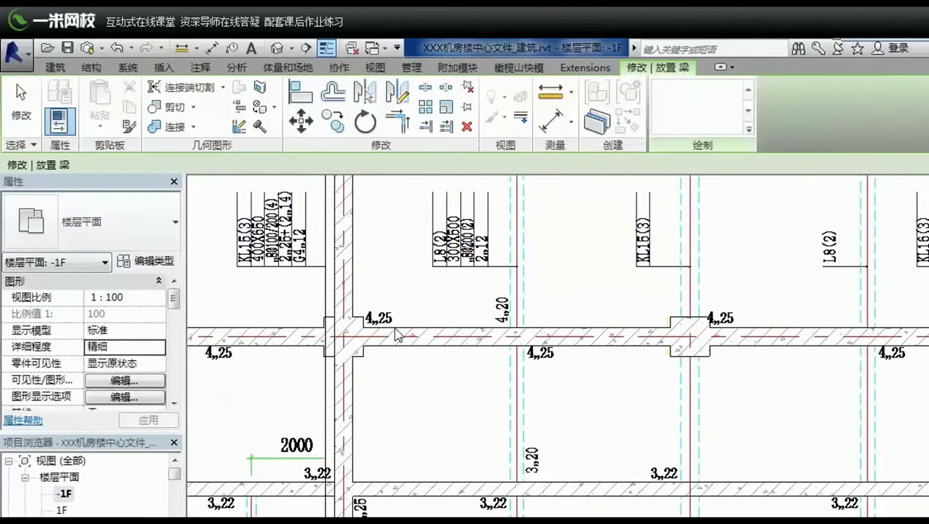
- Restart beam placement, pan up the plan, and cancel a stray reference plane
key("b")
key("m")
middle_click_drag(517, 510, 495, 313)
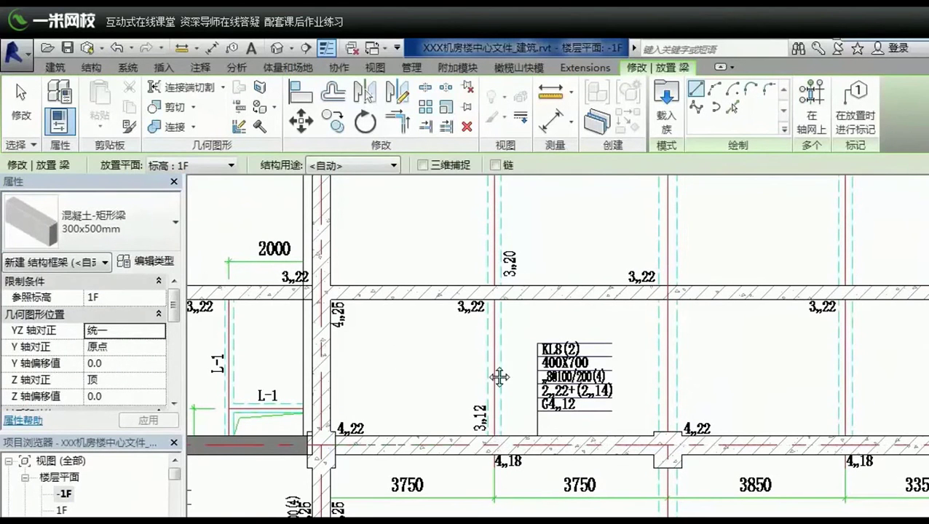
middle_click_drag(499, 376, 501, 291)
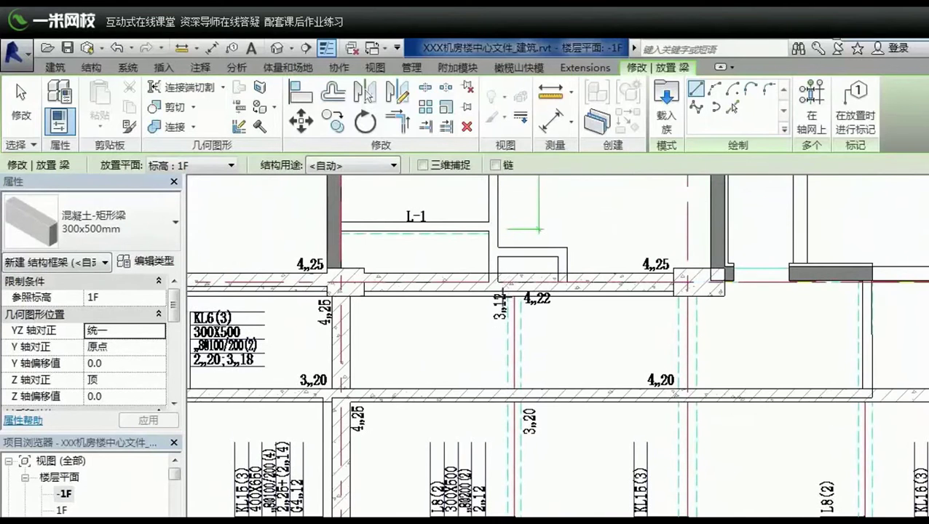
scroll(518, 295, "up", 2)
key("r")
key("p")
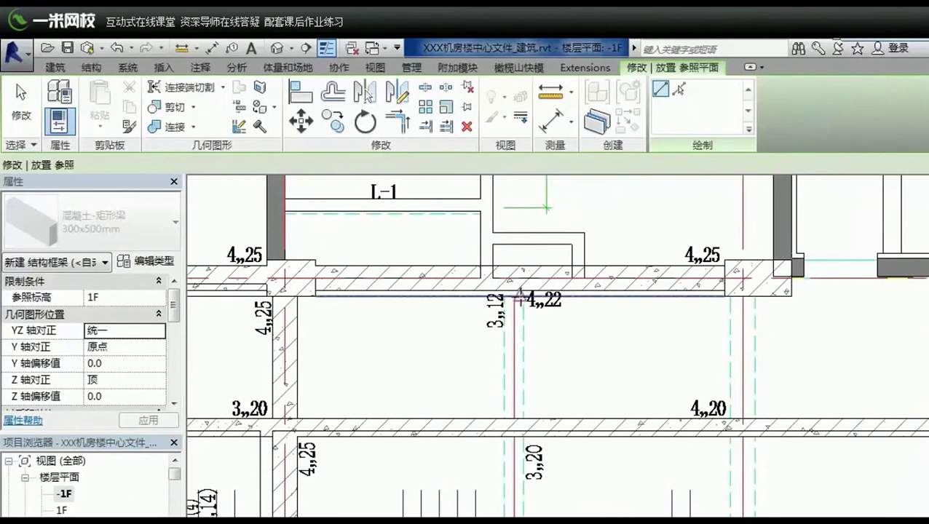
left_click(513, 304)
key("Escape")
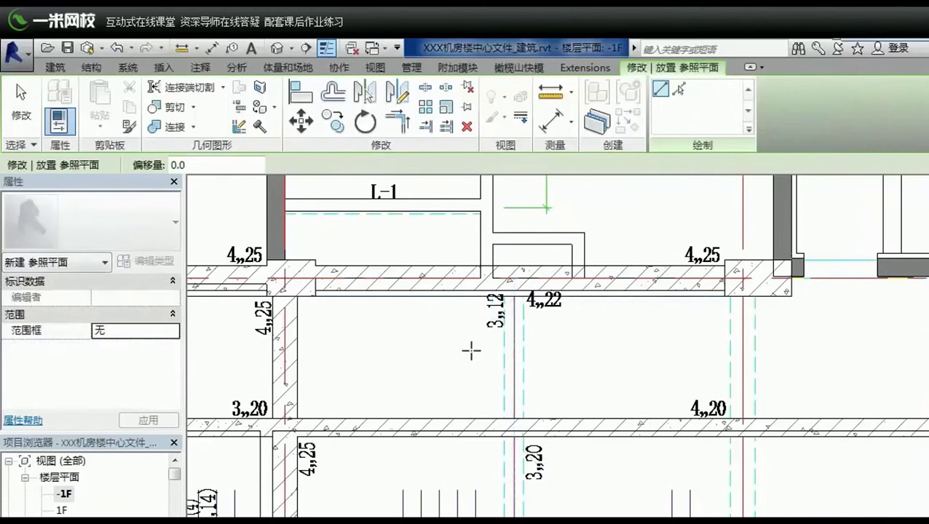
- Begin a beam at a grid intersection, then cancel it
key("b")
key("m")
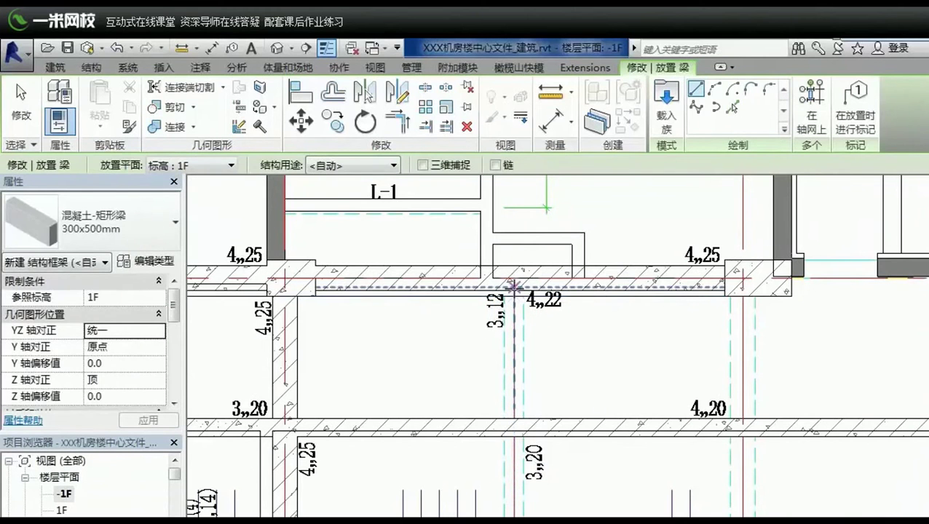
left_click(514, 286)
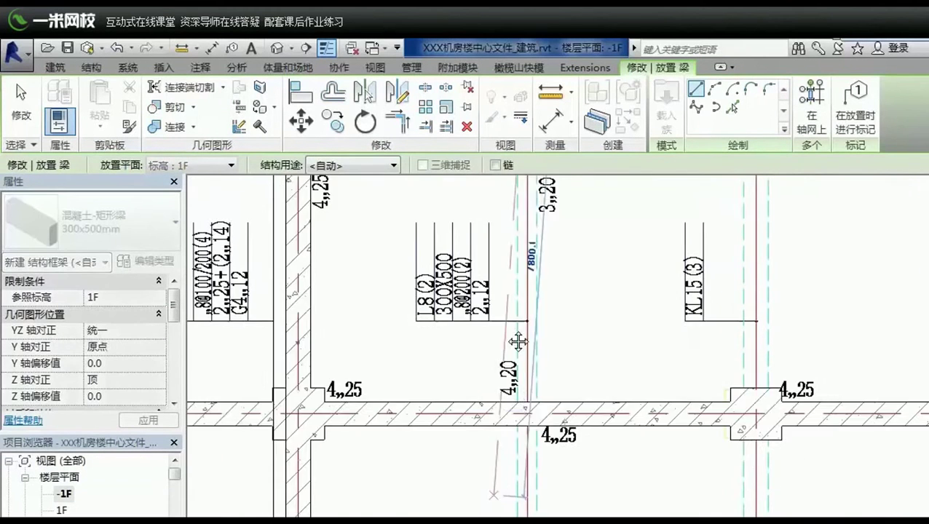
middle_click_drag(499, 457, 503, 408)
left_click(534, 475)
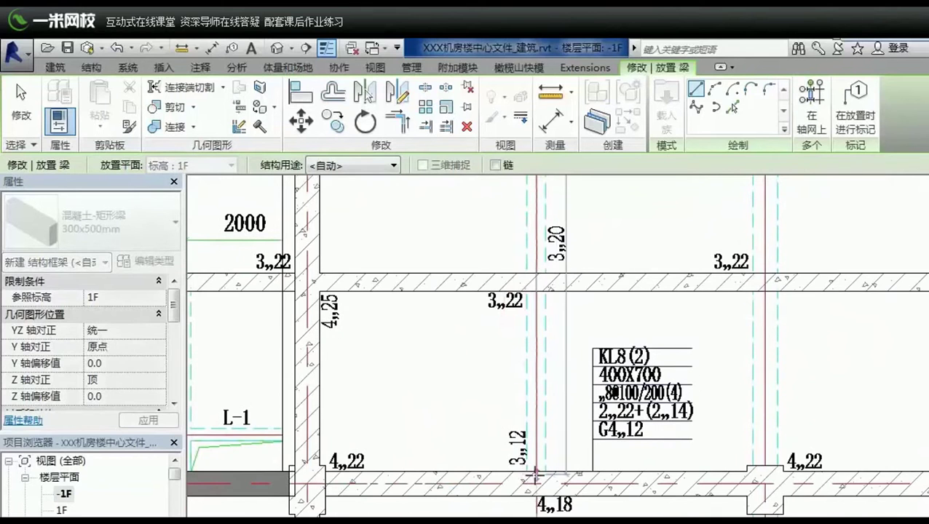
scroll(743, 441, "down", 2)
key("Escape")
- Move the view to the KL15(3) and L8(2) 300X500 labels and stop placing beams
scroll(736, 396, "down", 2)
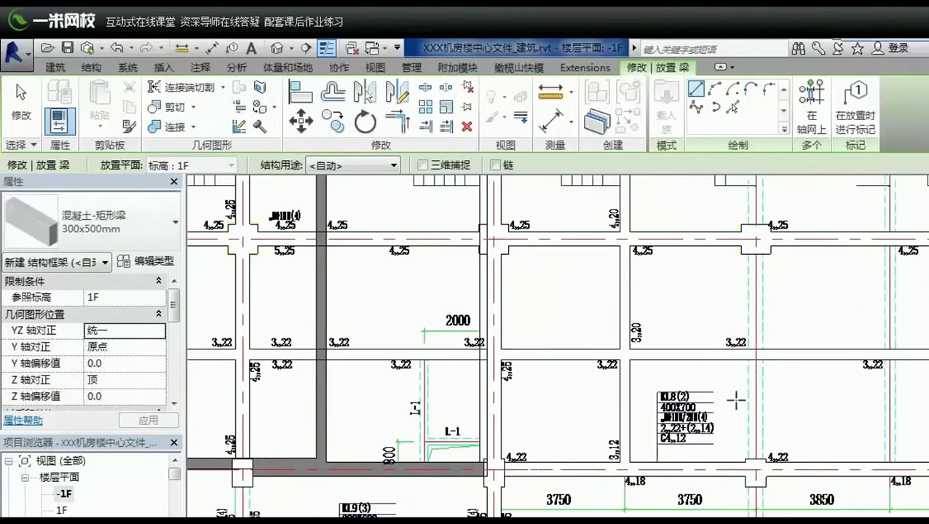
middle_click_drag(815, 218, 710, 384)
scroll(710, 384, "up", 2)
scroll(721, 377, "up", 2)
scroll(736, 415, "up", 1)
middle_click_drag(712, 420, 711, 420)
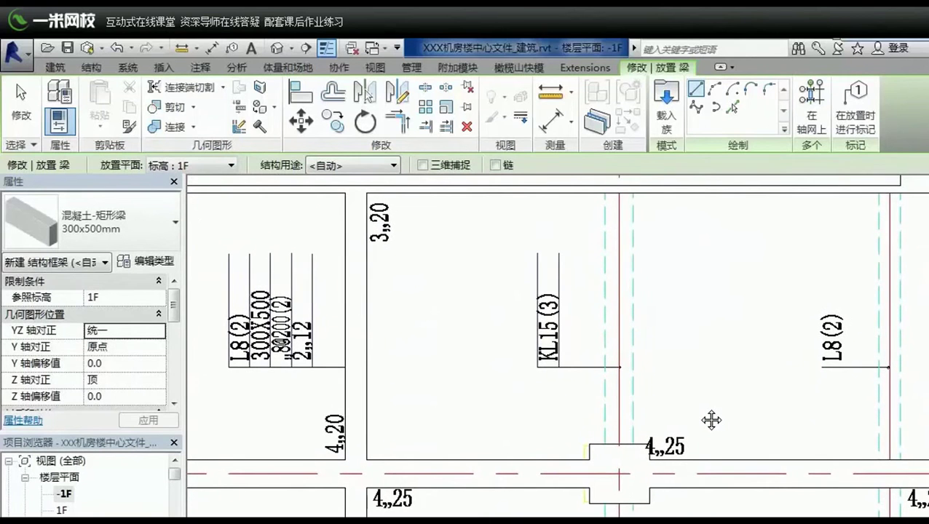
scroll(711, 420, "down", 1)
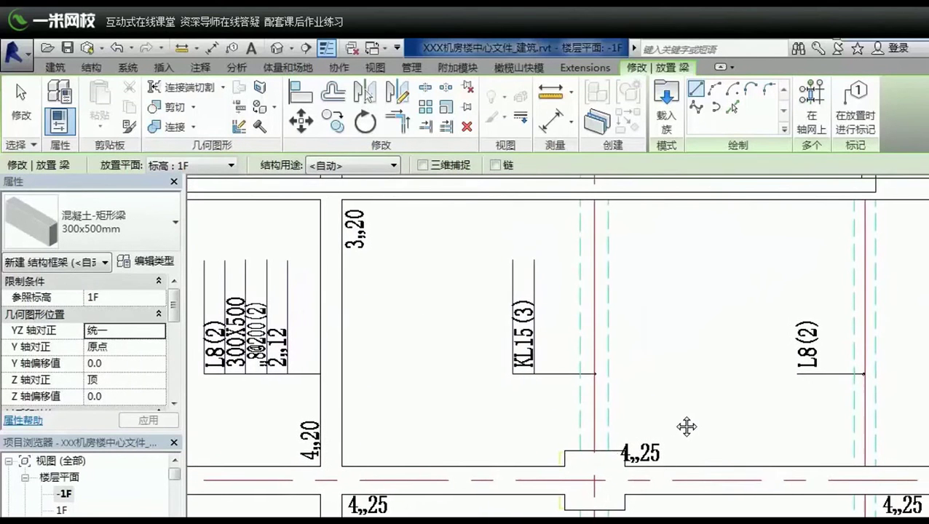
scroll(607, 402, "down", 1)
scroll(607, 402, "up", 2)
middle_click_drag(601, 374, 601, 382)
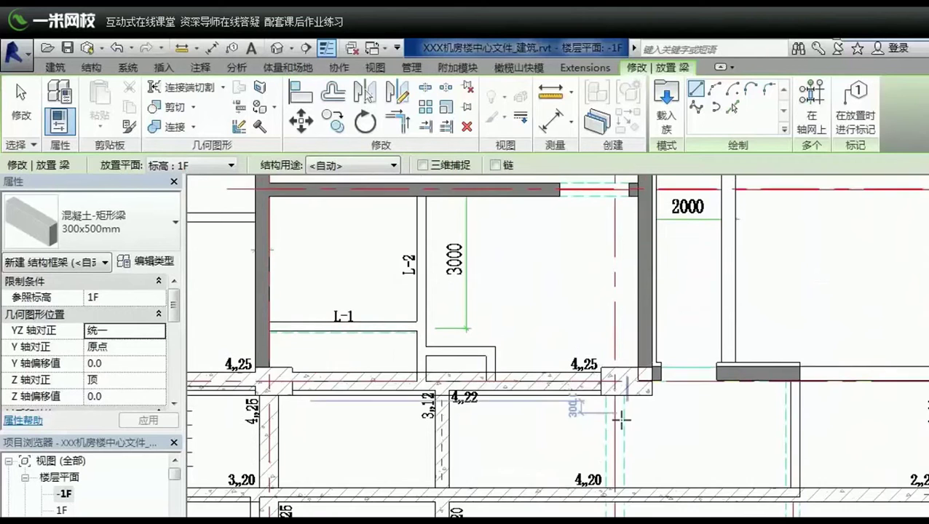
scroll(632, 265, "down", 2)
scroll(625, 468, "down", 1)
middle_click_drag(625, 467, 630, 371)
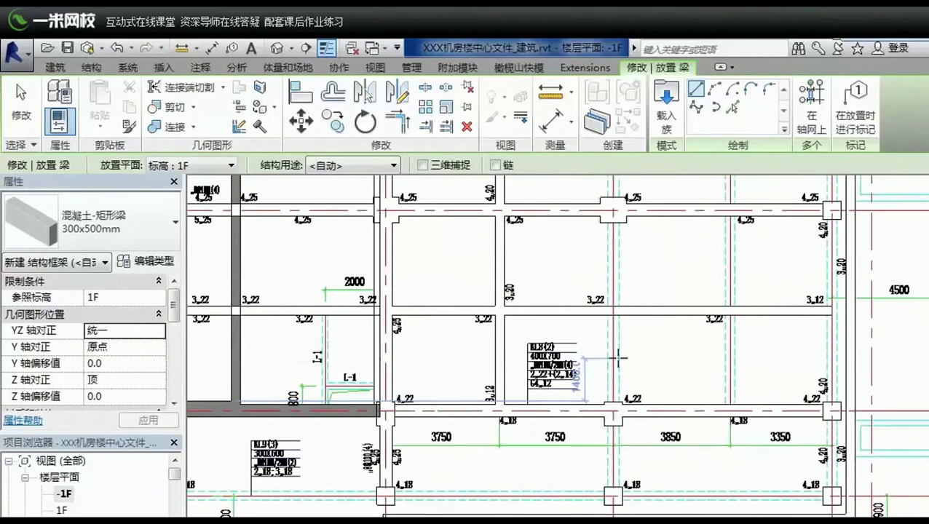
key("Escape")
key("Escape")
scroll(615, 355, "up", 4)
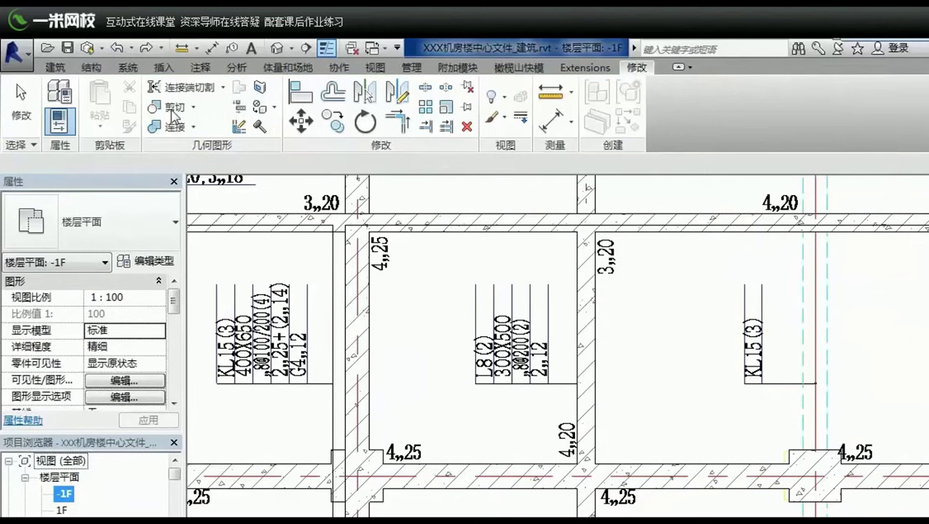
- Restart Beam from the Structure tab and open the beam size list
left_click(58, 70)
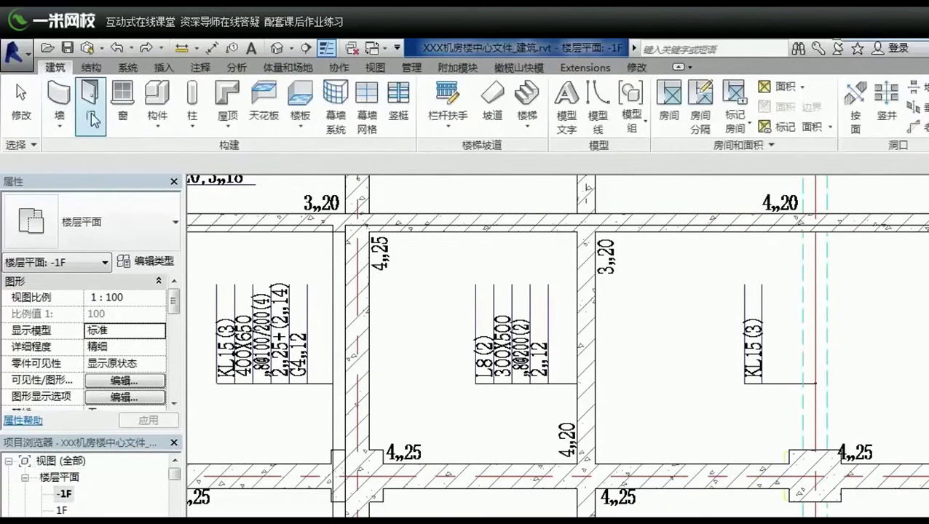
left_click(91, 67)
left_click(67, 115)
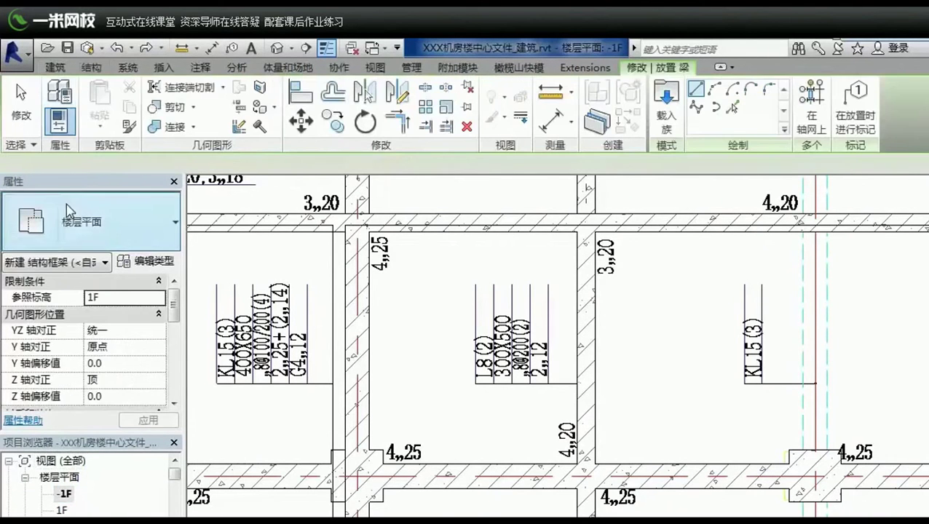
left_click(67, 203)
- Restart beam placement with the 400x650mm type and review the beam line and available sizes
scroll(109, 335, "up", 3)
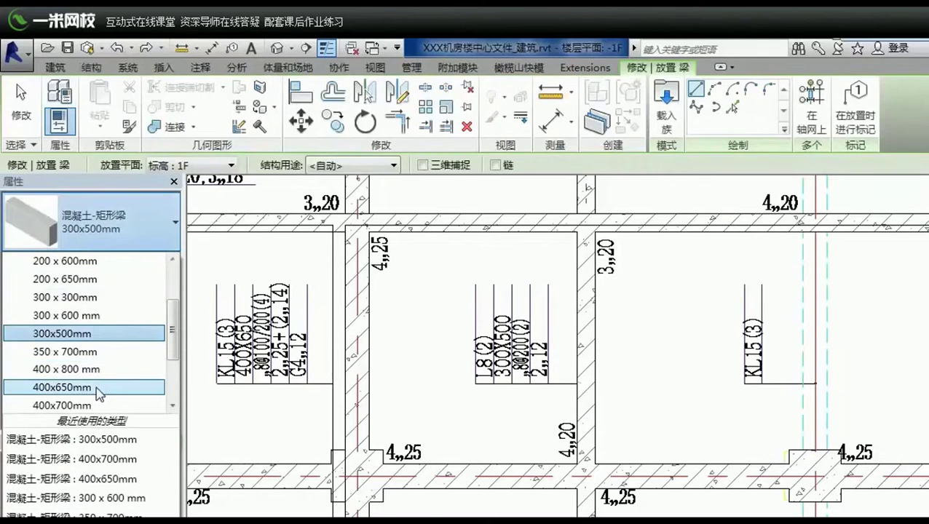
key("Escape")
key("Escape")
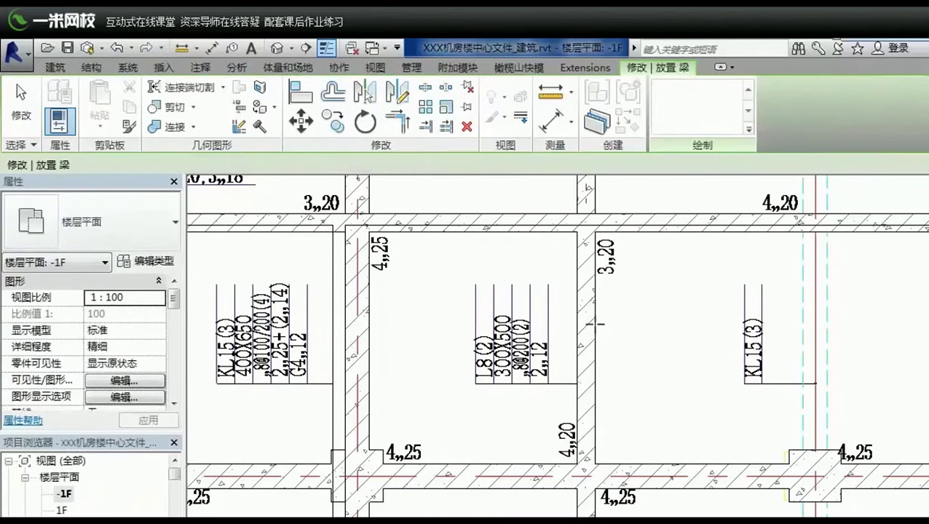
key("b")
key("m")
middle_click_drag(716, 452, 669, 276)
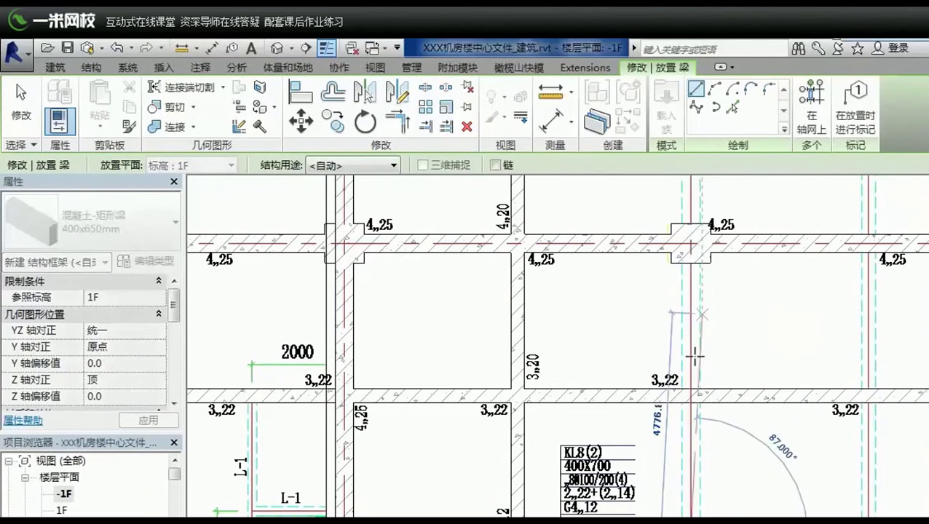
middle_click_drag(674, 290, 670, 82)
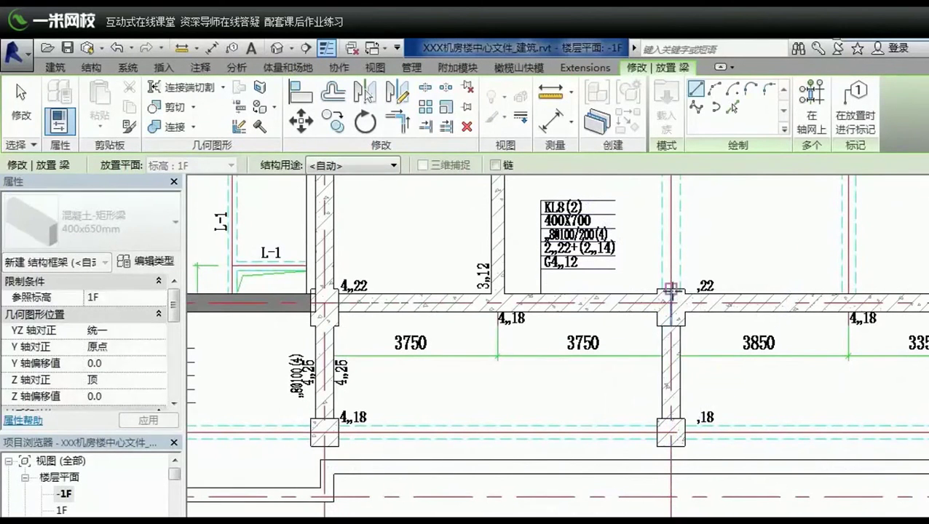
middle_click_drag(673, 228, 690, 436)
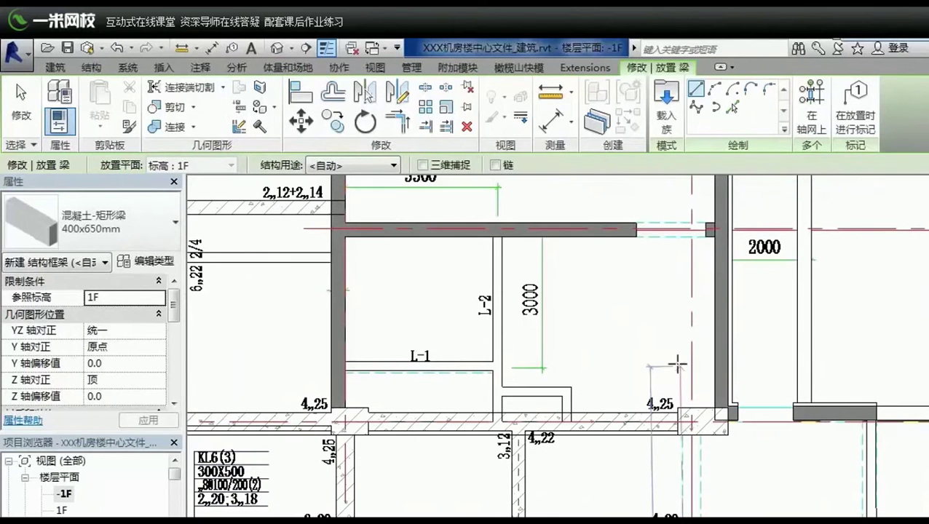
mouse_move(738, 495)
middle_mouse_down()
mouse_move(613, 339)
mouse_move(560, 225)
mouse_move(568, 210)
middle_mouse_up()
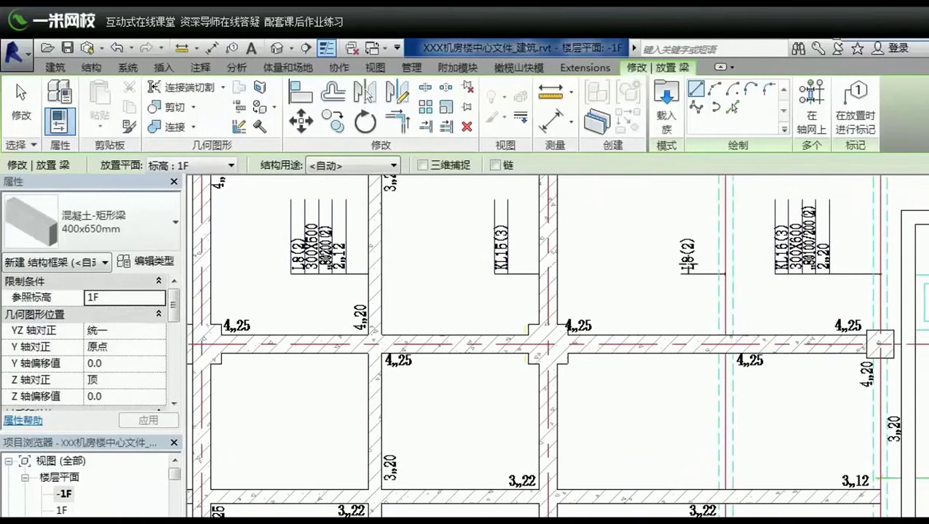
left_click(60, 240)
- Draw a 300x500mm beam from the grid intersection to the wall
key("Escape")
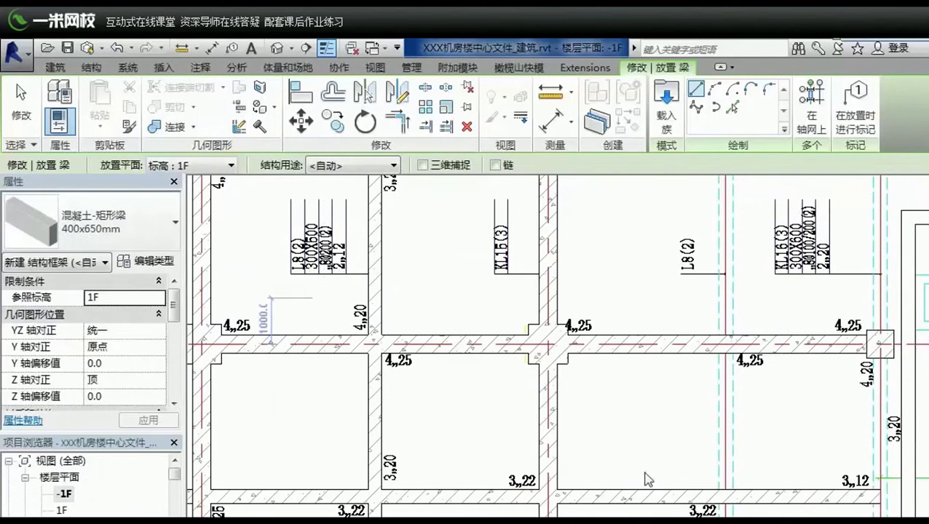
key("Escape")
key("b")
key("m")
scroll(659, 436, "down", 5)
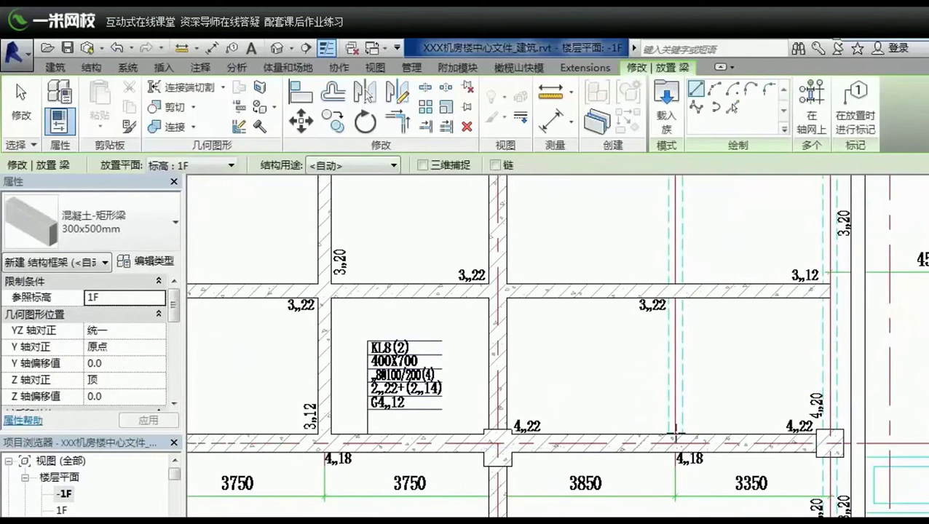
left_click(675, 441)
scroll(655, 327, "up", 5)
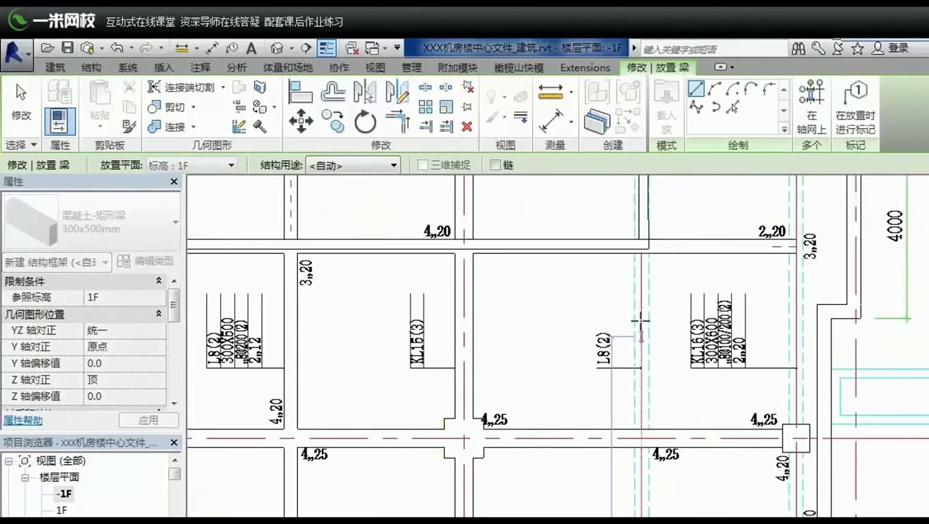
scroll(641, 234, "up", 5)
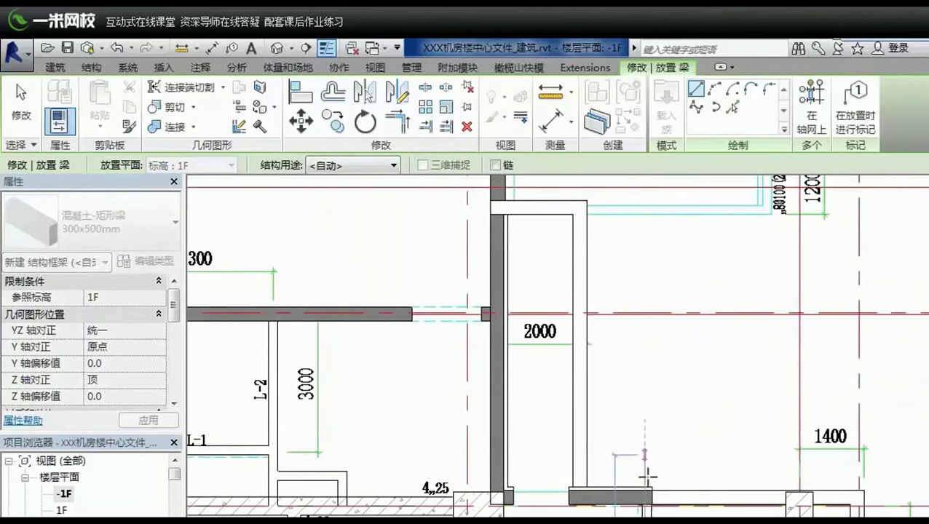
scroll(645, 504, "up", 2)
scroll(645, 504, "up", 2)
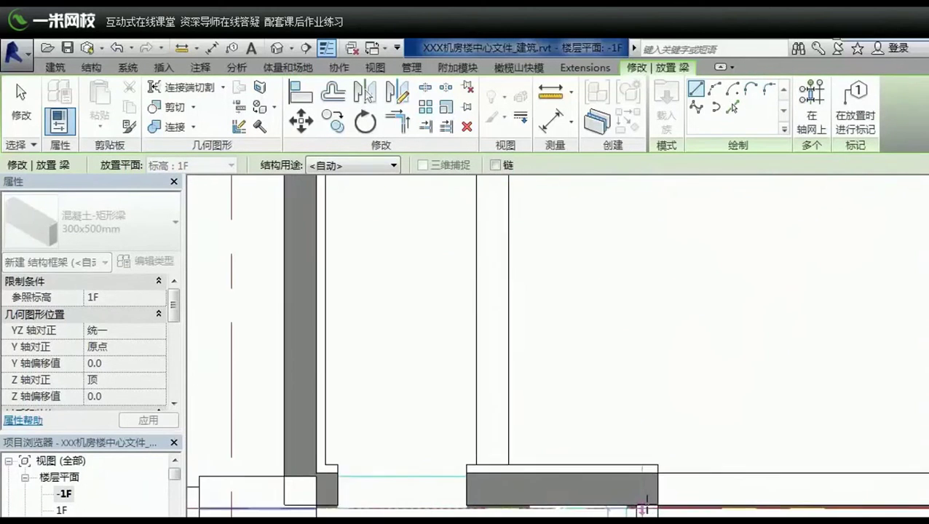
scroll(645, 503, "up", 1)
left_click(662, 477)
scroll(655, 445, "down", 2)
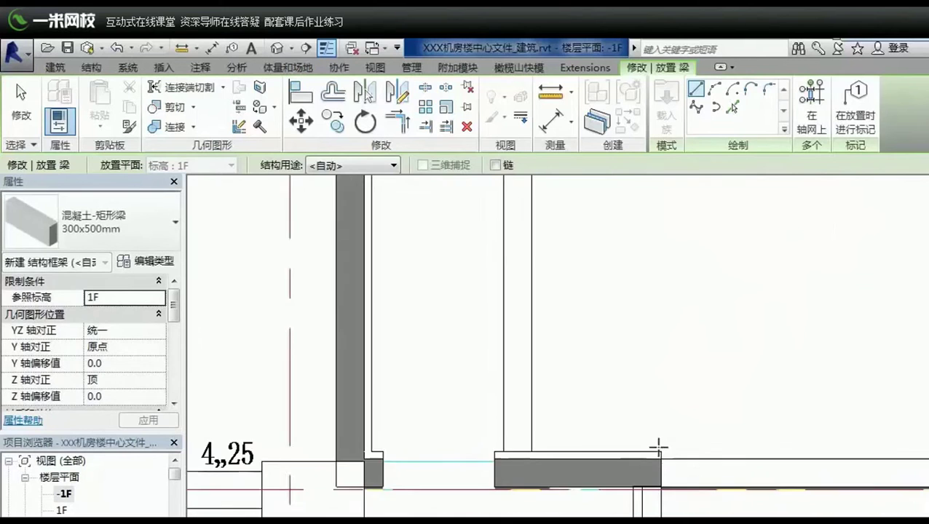
key("Escape")
key("Escape")
- Select the new beam and try aligning it to the wall edge, then cancel
scroll(618, 488, "up", 3)
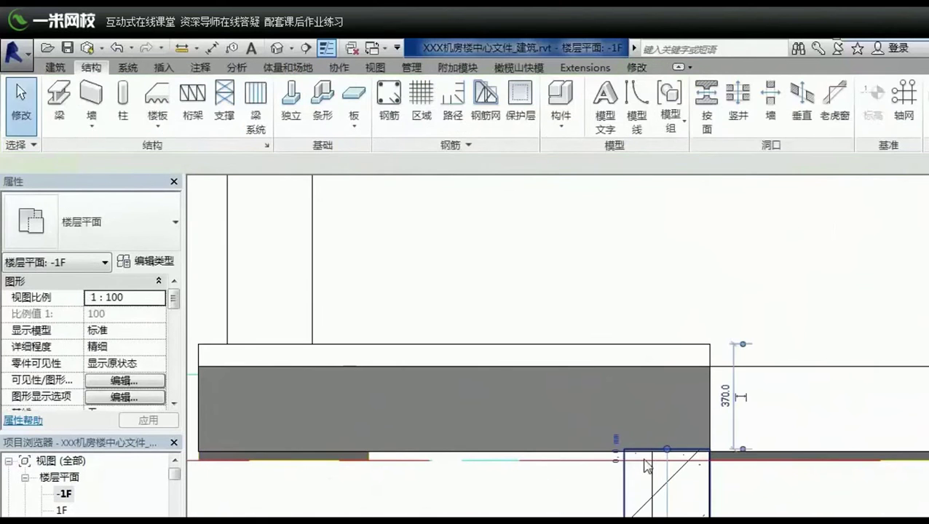
left_click(632, 473)
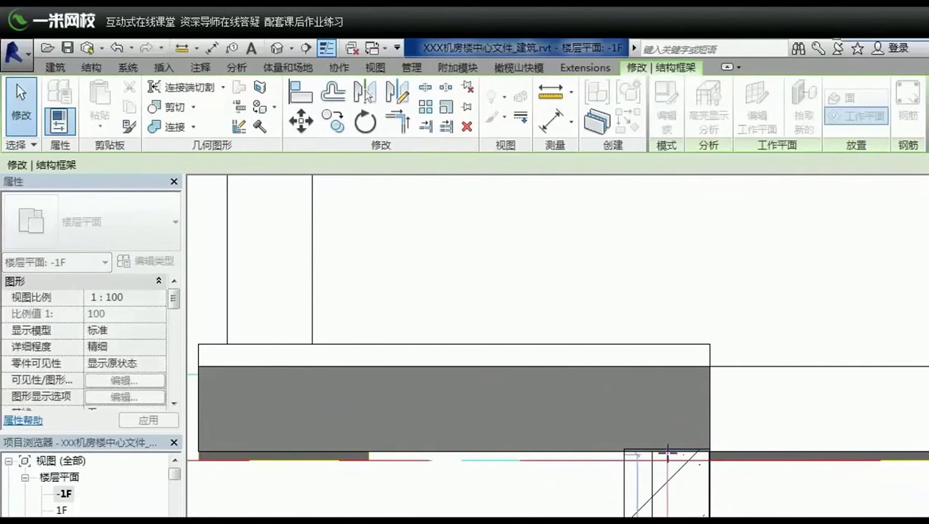
scroll(669, 460, "up", 2)
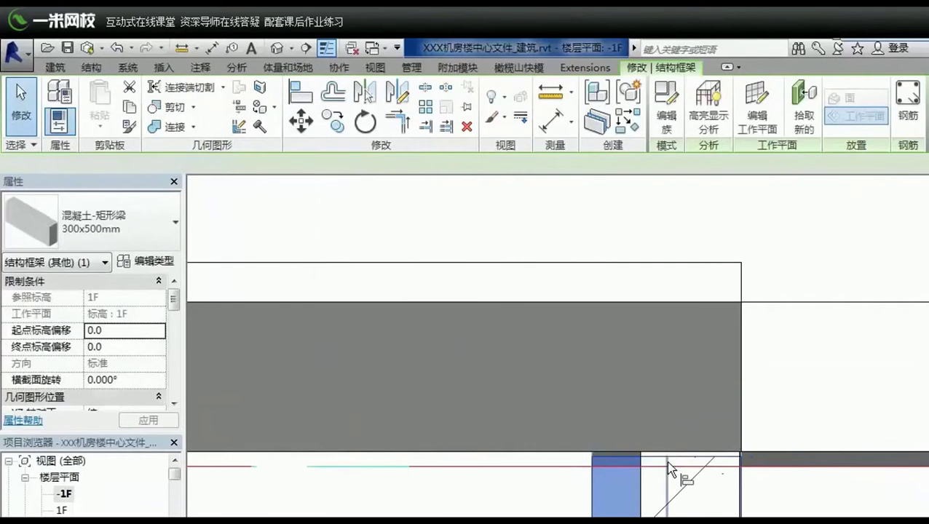
key("a")
key("l")
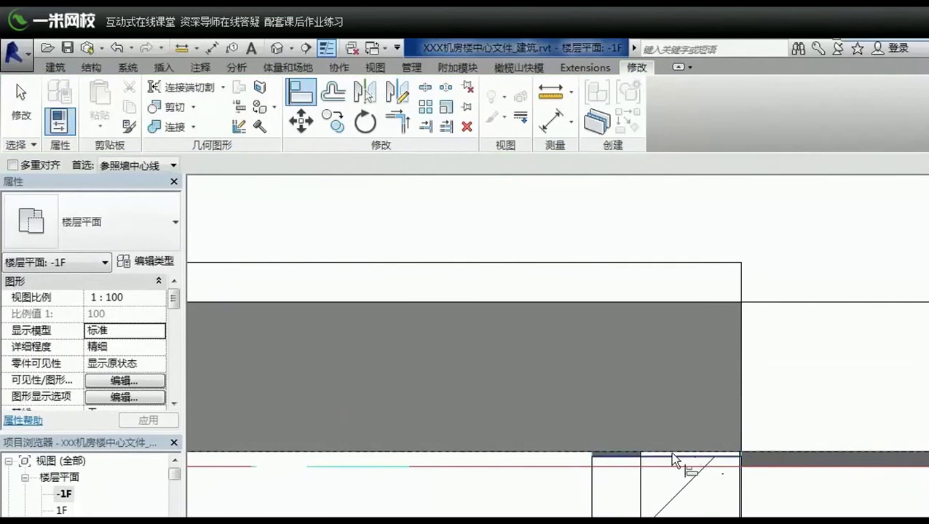
key("Escape")
scroll(615, 473, "down", 2)
scroll(619, 487, "down", 2)
scroll(622, 502, "down", 2)
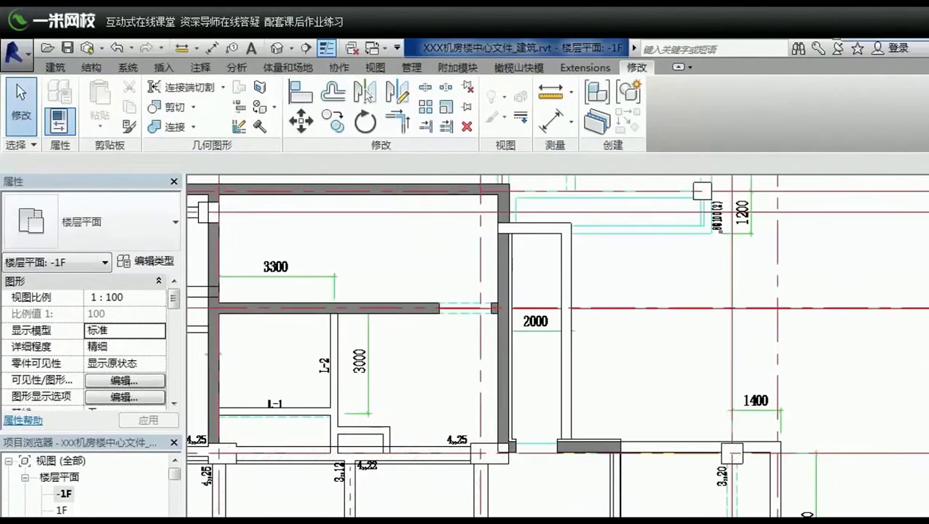
- Move the view to the KL16(3) 300X600 label and switch to the Structure tab
mouse_move(624, 510)
middle_mouse_down()
mouse_move(613, 344)
mouse_move(643, 334)
middle_mouse_up()
scroll(663, 406, "up", 2)
scroll(641, 491, "up", 2)
scroll(645, 370, "up", 2)
middle_click_drag(630, 495, 618, 301)
middle_click_drag(663, 190, 657, 391)
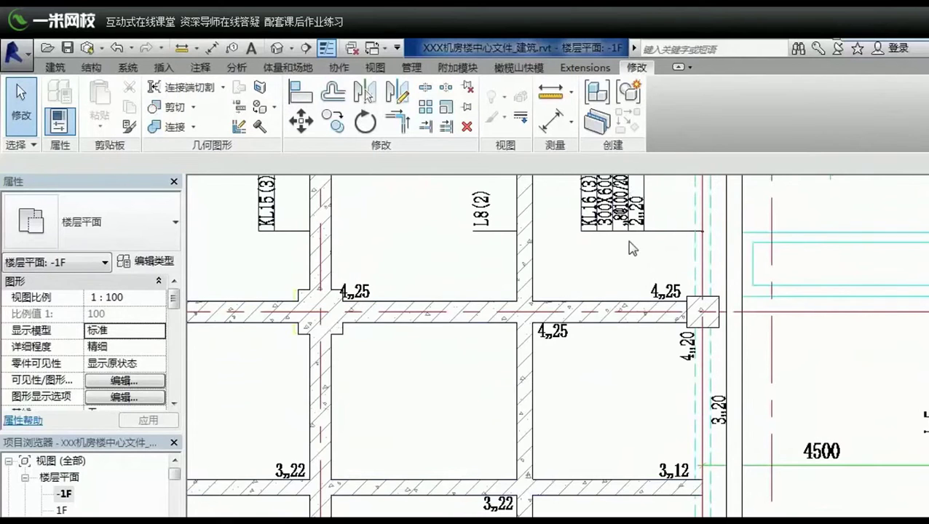
middle_click_drag(628, 245, 618, 262)
scroll(586, 206, "up", 2)
scroll(615, 195, "up", 1)
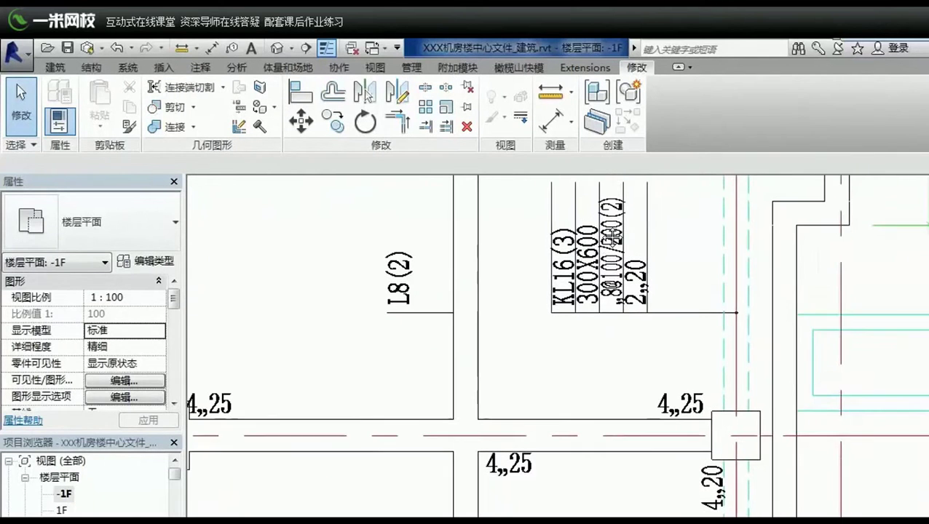
left_click(80, 68)
- Start Beam and choose the 混凝土-矩形梁 300 x 600 mm type
left_click(75, 117)
left_click(95, 219)
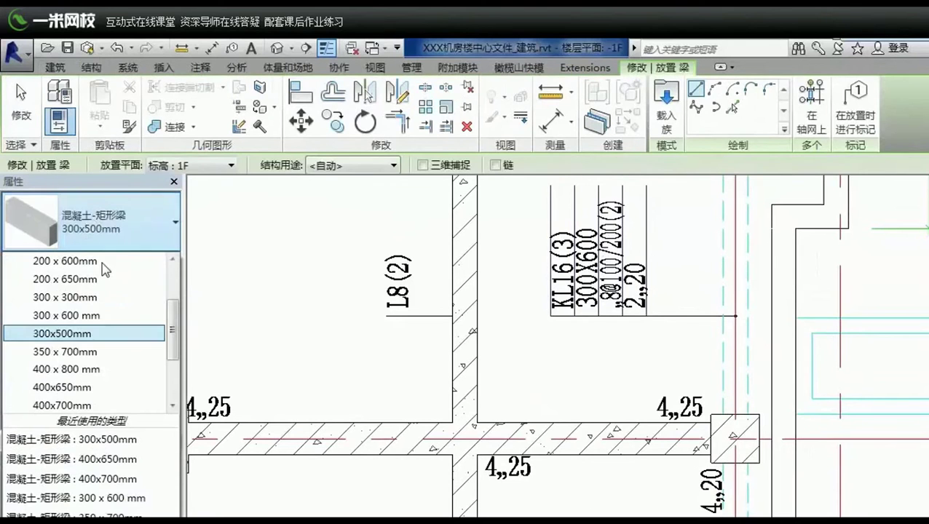
left_click(94, 320)
key("Escape")
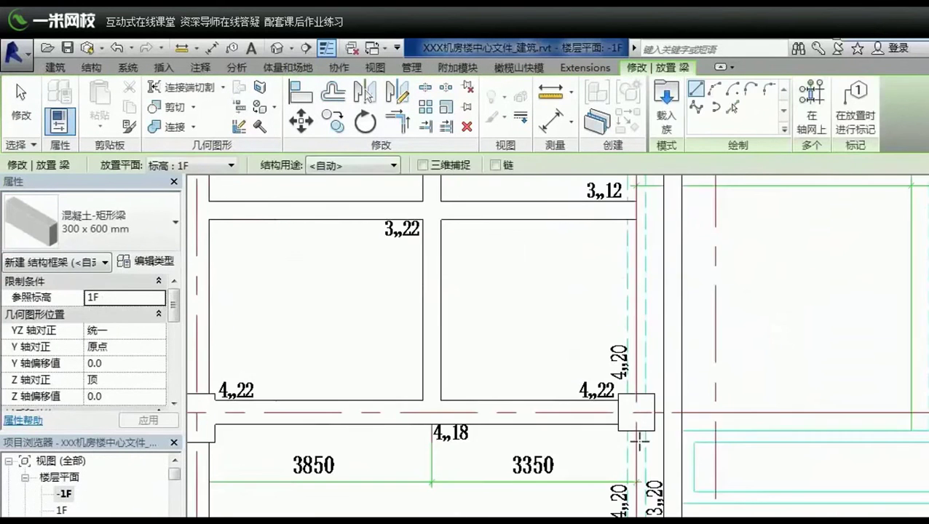
- Draw a 300 x 600 mm beam from the lower column, then check it near KL9
left_click(640, 407)
mouse_move(667, 325)
middle_mouse_down()
mouse_move(681, 284)
mouse_move(660, 357)
middle_mouse_up()
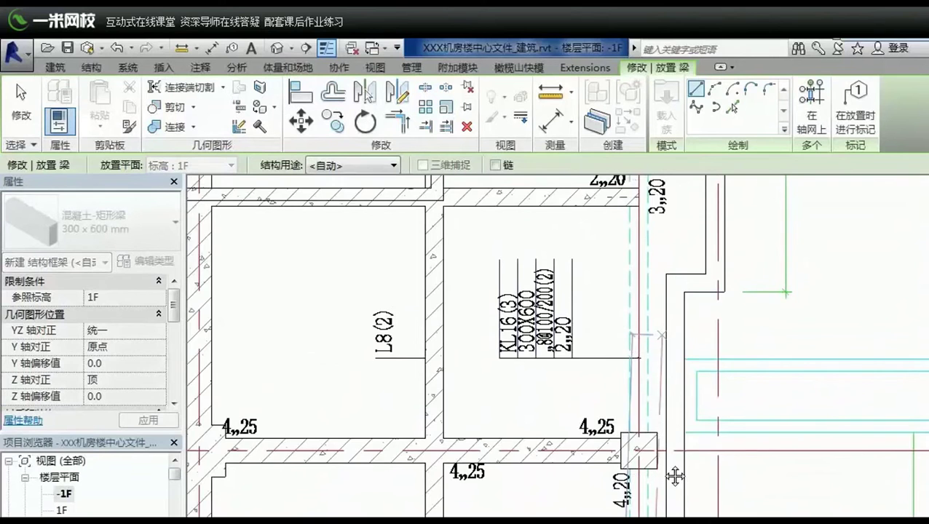
middle_click_drag(675, 476, 640, 374)
middle_click_drag(640, 191, 631, 356)
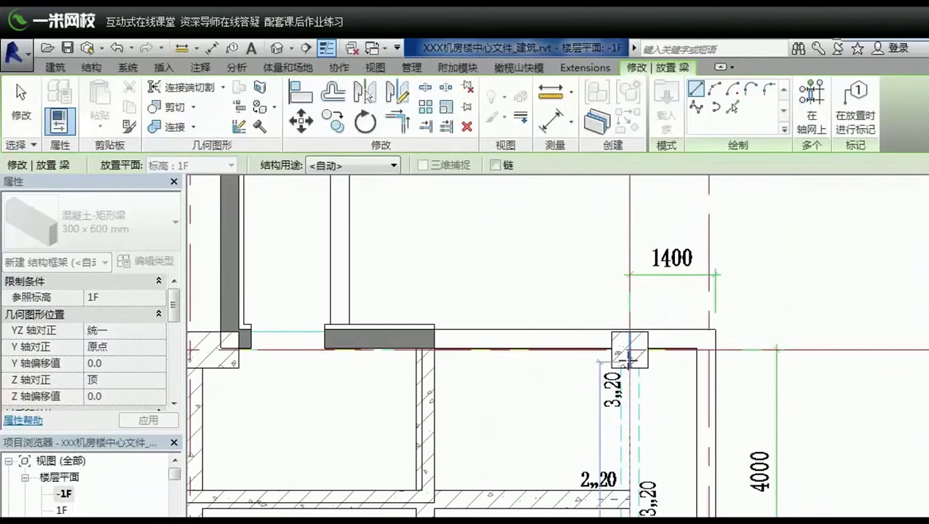
scroll(650, 402, "down", 1)
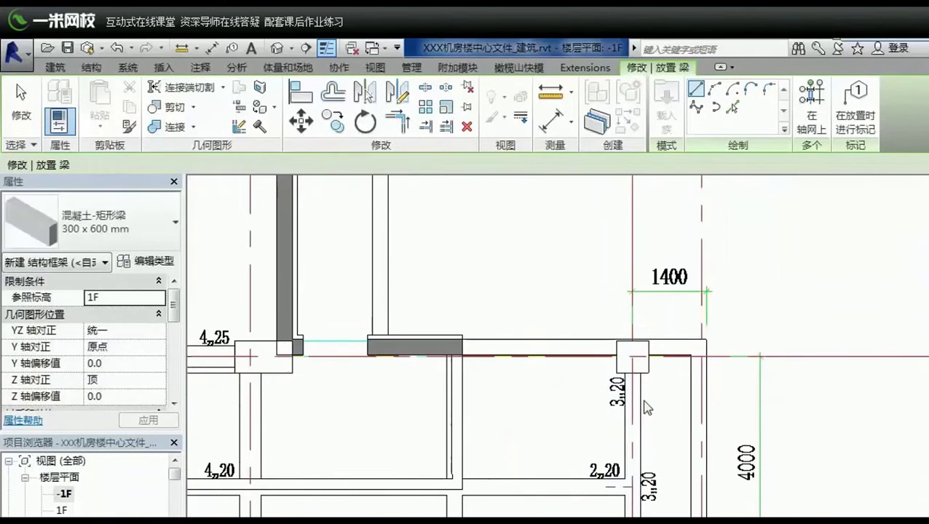
key("Escape")
key("Escape")
left_click(642, 400)
mouse_move(626, 495)
middle_mouse_down()
mouse_move(625, 397)
mouse_move(668, 185)
middle_mouse_up()
middle_click_drag(585, 513, 604, 422)
key("Escape")
mouse_move(591, 464)
middle_mouse_down()
mouse_move(597, 398)
mouse_move(686, 195)
middle_mouse_up()
middle_click_drag(426, 455, 919, 442)
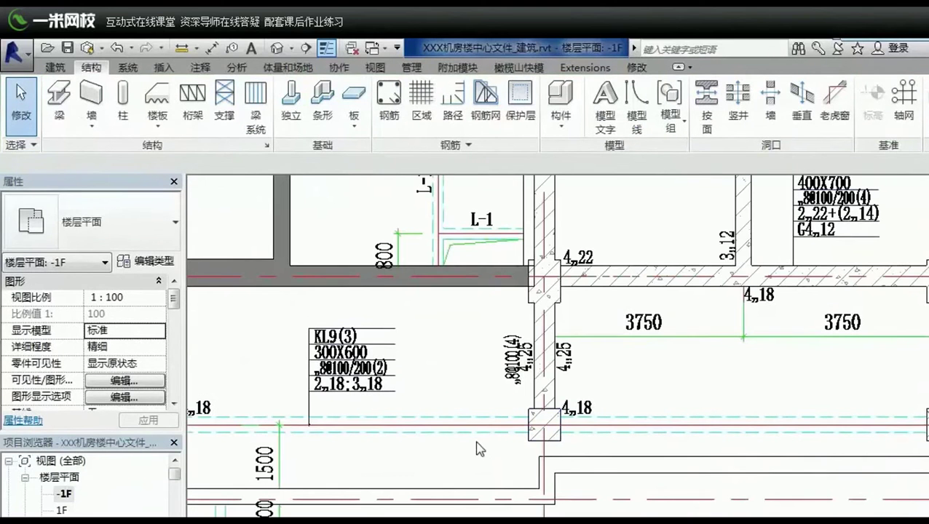
- Cancel a stray structural wall and restart beam placement at the 3850/3350 bay
left_click(93, 101)
key("Escape")
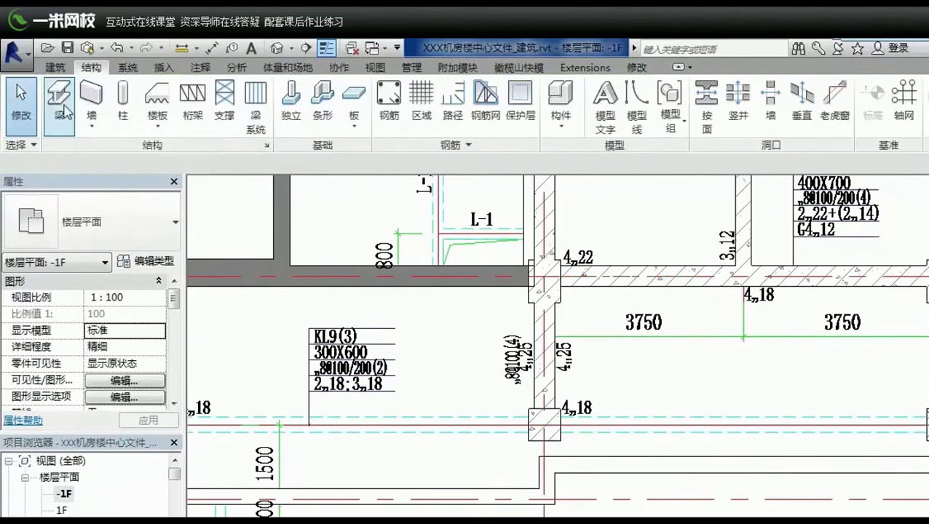
key("b")
key("m")
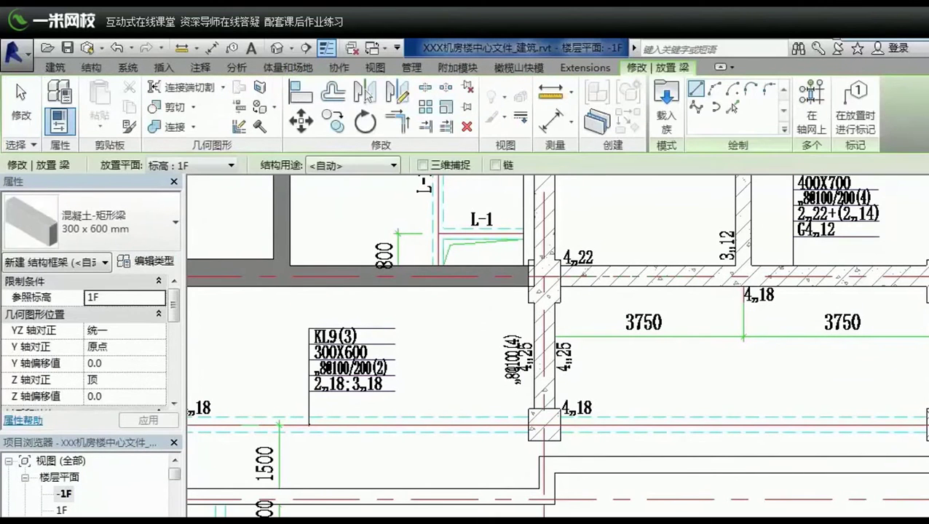
middle_click_drag(357, 395, 660, 409)
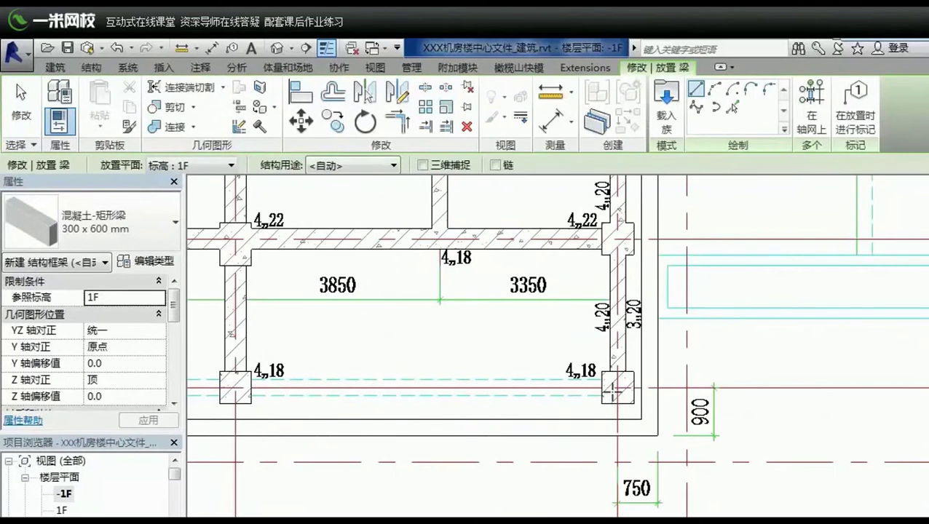
- Place a 300 x 600 mm beam between the columns across the 3850/3350 bay
left_click(615, 388)
middle_click_drag(304, 404, 701, 365)
middle_click_drag(557, 363, 702, 366)
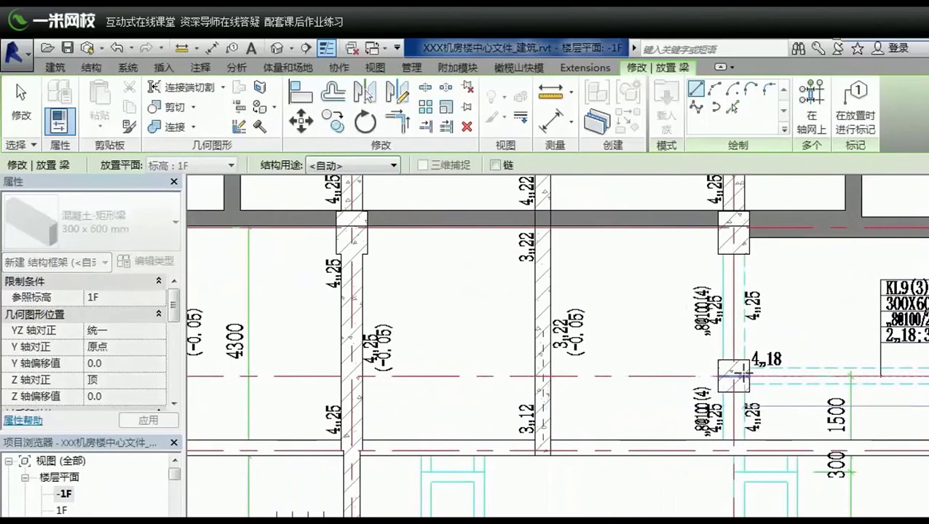
left_click(763, 373)
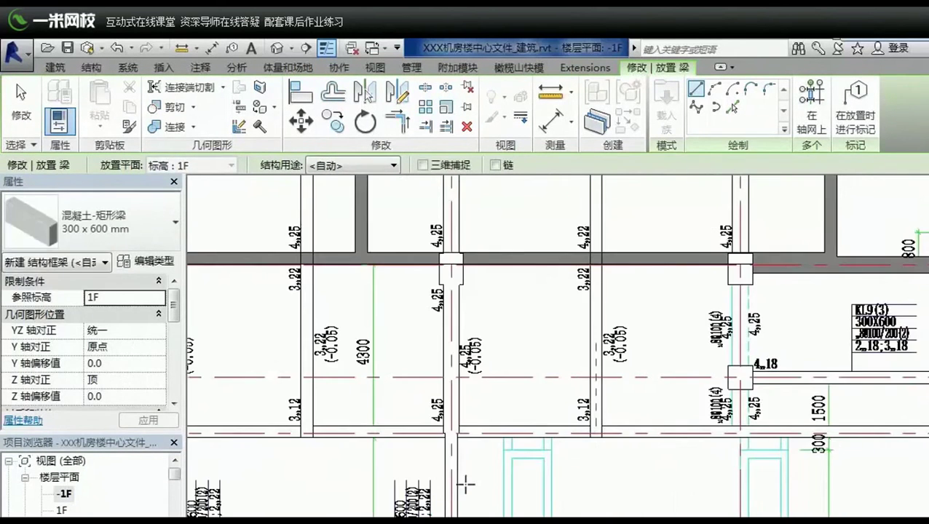
scroll(460, 484, "down", 2)
scroll(619, 444, "down", 1)
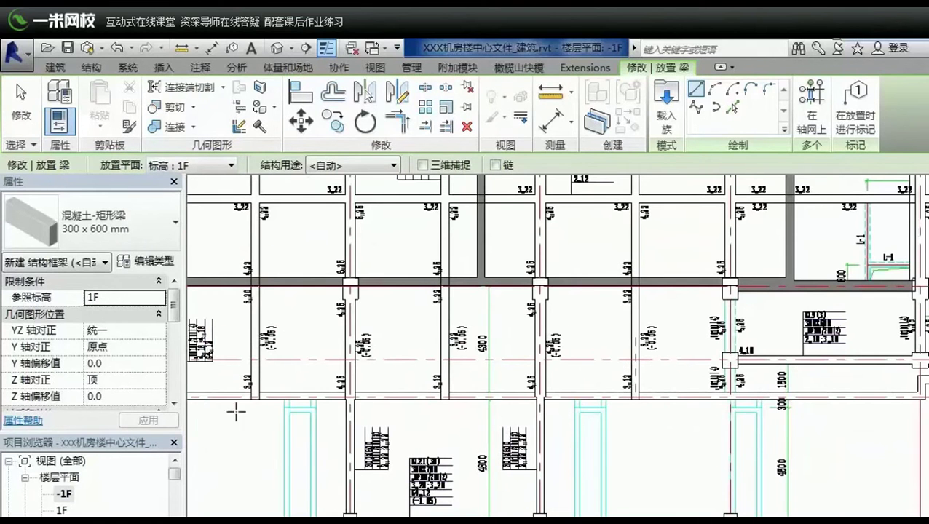
middle_click_drag(403, 472, 403, 493)
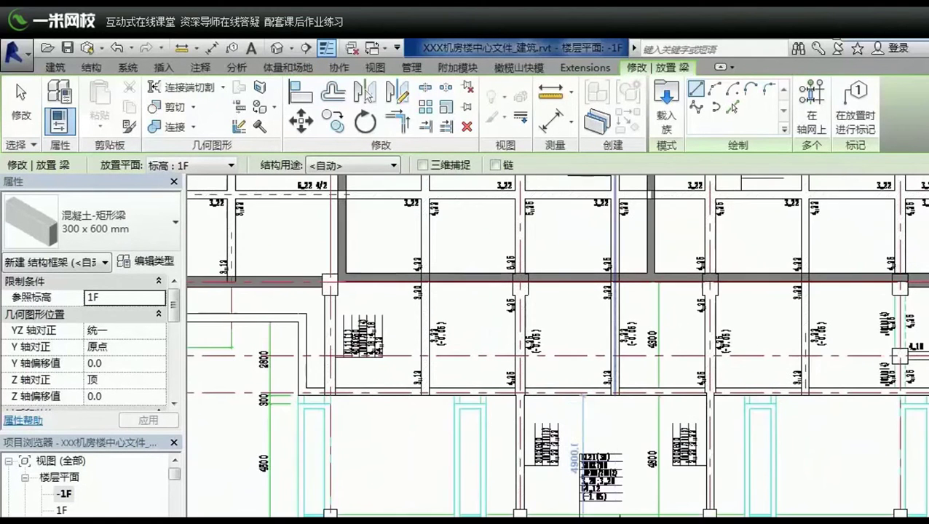
middle_click_drag(506, 468, 442, 468)
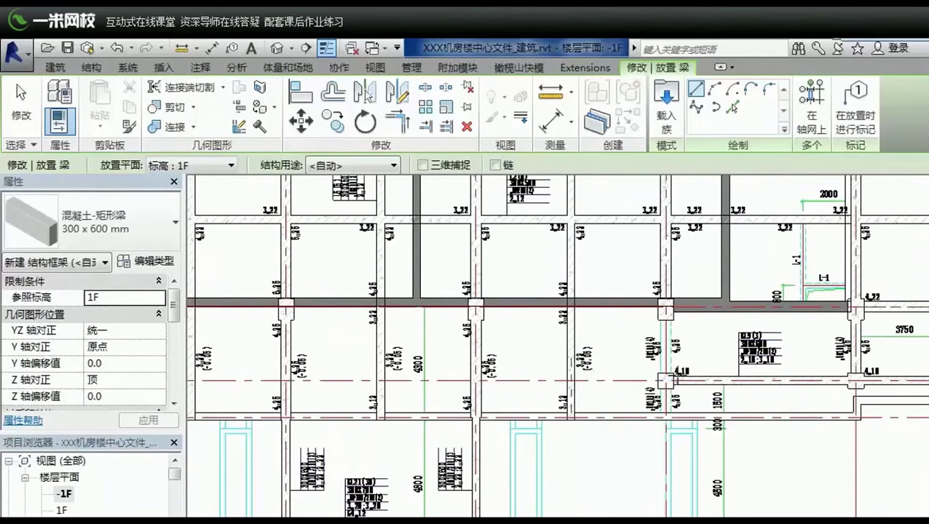
scroll(659, 353, "up", 2)
scroll(663, 349, "up", 1)
scroll(681, 305, "up", 1)
- Drag the vertical beam's end grip down onto the horizontal beam
key("Escape")
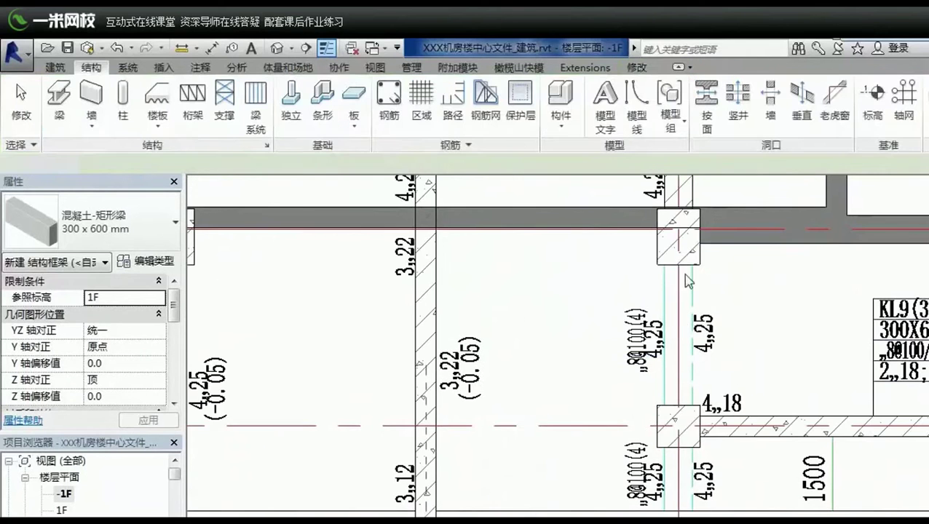
scroll(673, 335, "down", 1)
left_click(677, 211)
left_click_drag(677, 470, 677, 484)
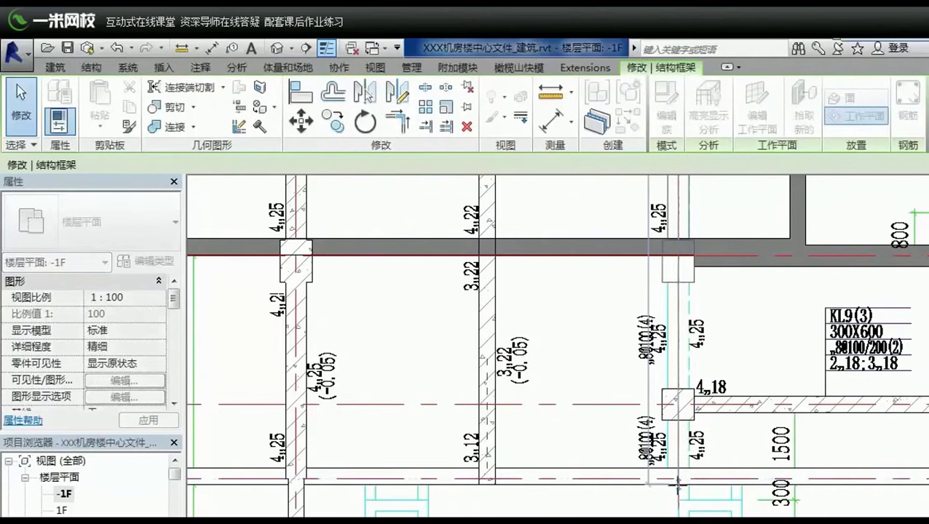
key("Escape")
- Move the view to the L-1 and KL5(1) area and restart 300x600mm beam placement
scroll(677, 495, "up", 4)
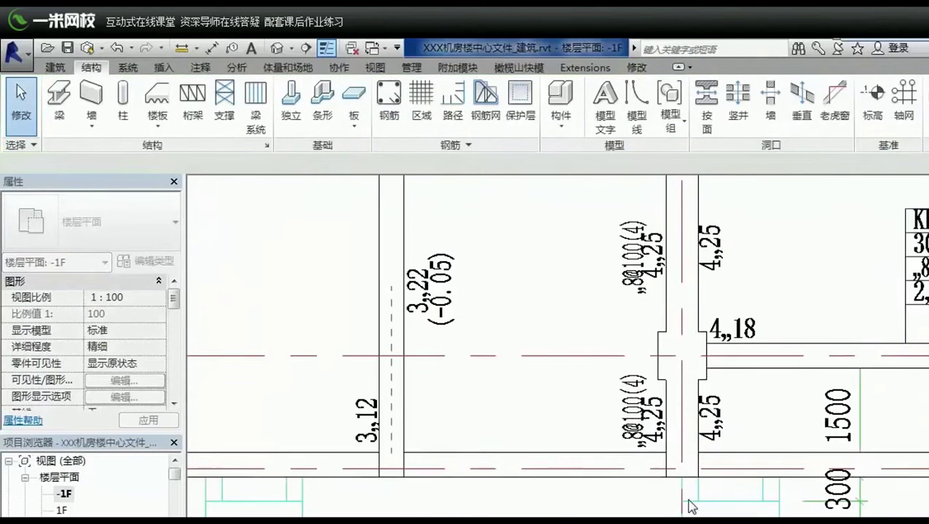
scroll(676, 507, "down", 2)
scroll(801, 466, "down", 1)
scroll(891, 428, "down", 2)
middle_click_drag(891, 428, 651, 508)
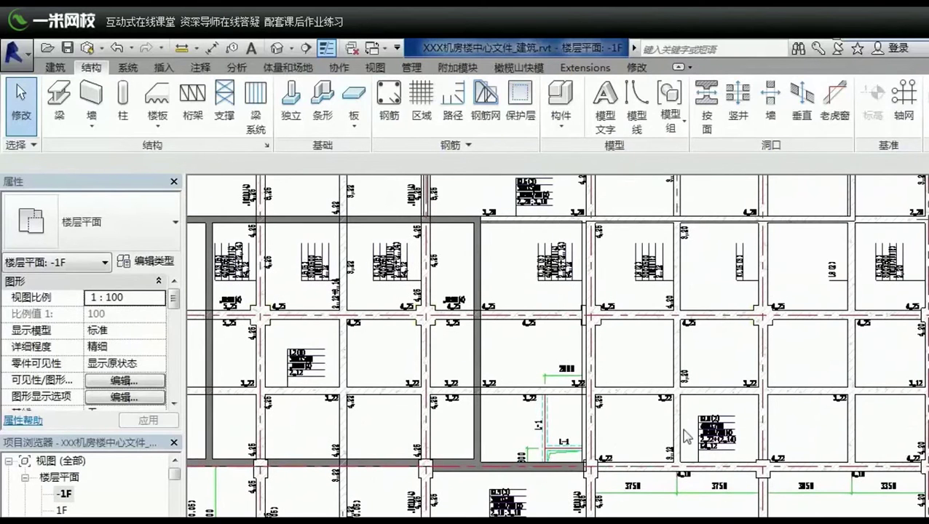
scroll(493, 474, "up", 1)
scroll(504, 460, "up", 3)
scroll(481, 422, "up", 2)
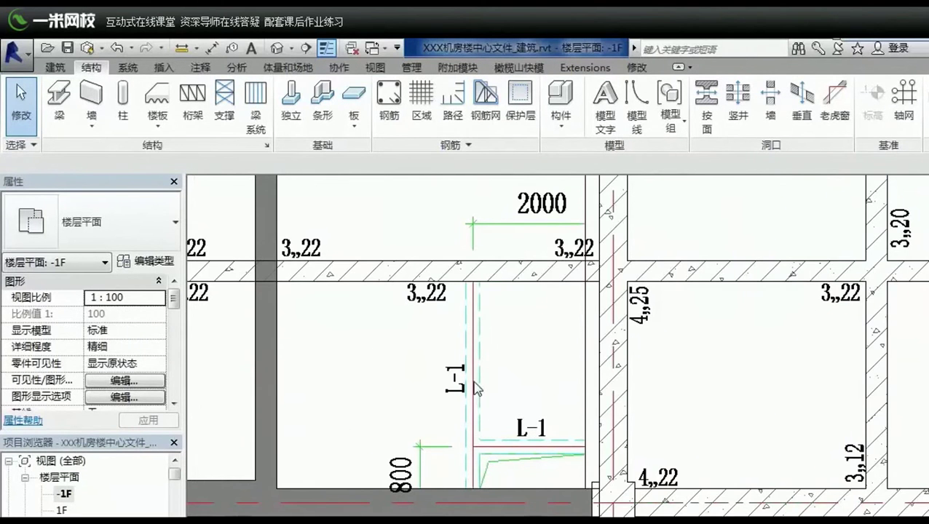
scroll(521, 426, "down", 1)
mouse_move(626, 430)
middle_mouse_down()
mouse_move(787, 433)
mouse_move(315, 445)
middle_mouse_up()
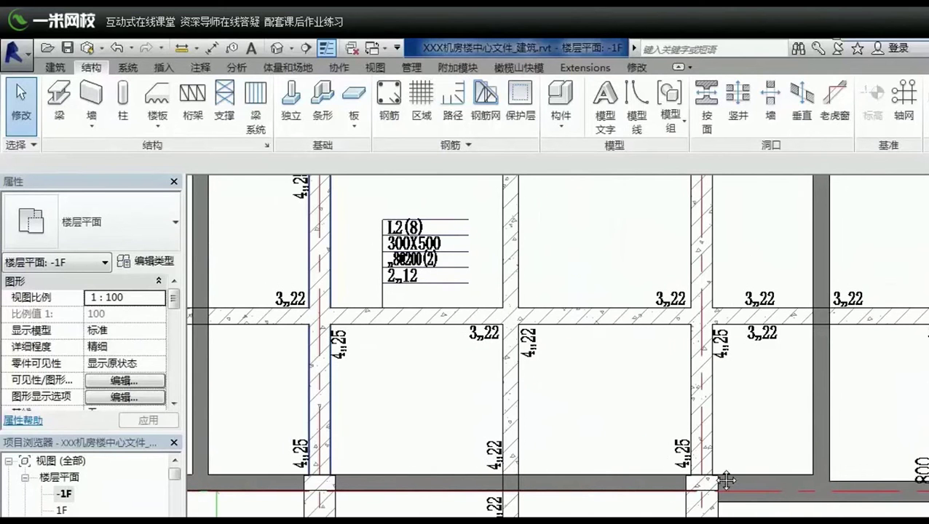
scroll(726, 480, "down", 2)
mouse_move(725, 481)
middle_mouse_down()
mouse_move(750, 411)
mouse_move(738, 427)
middle_mouse_up()
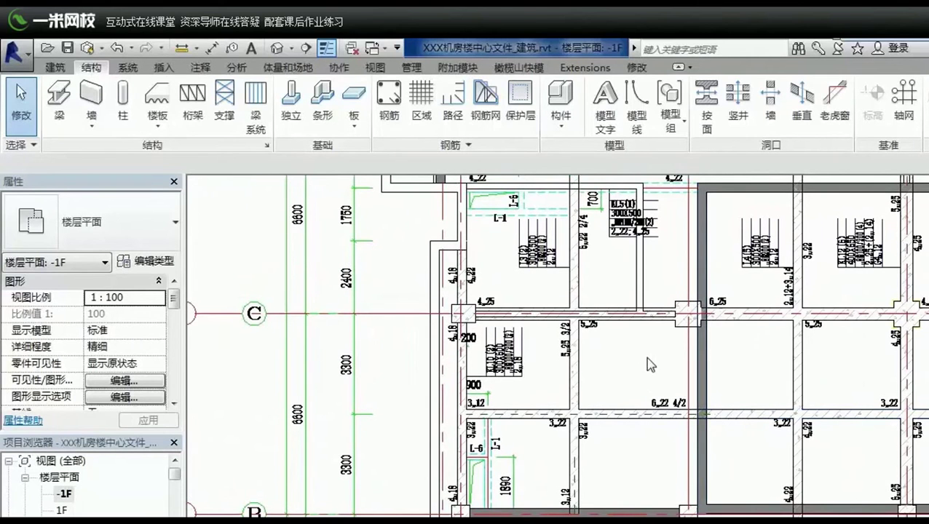
scroll(546, 349, "up", 2)
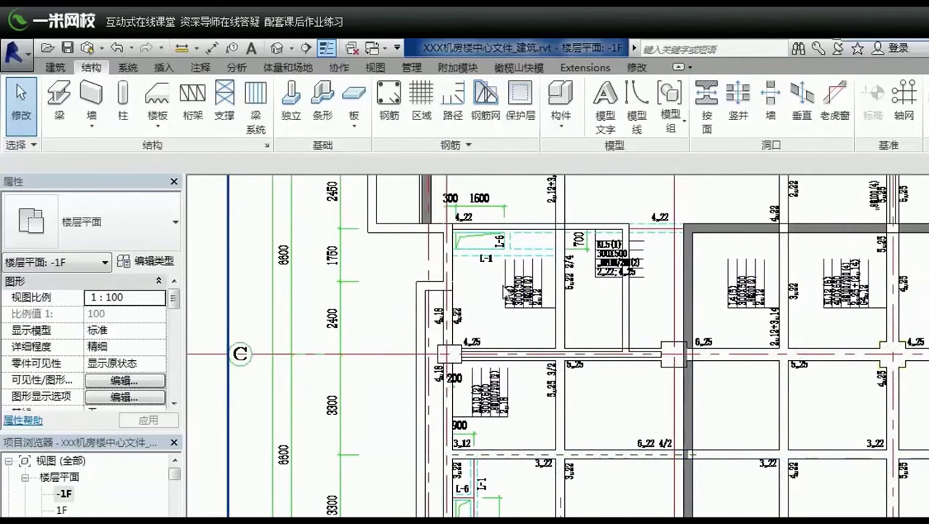
scroll(502, 302, "up", 3)
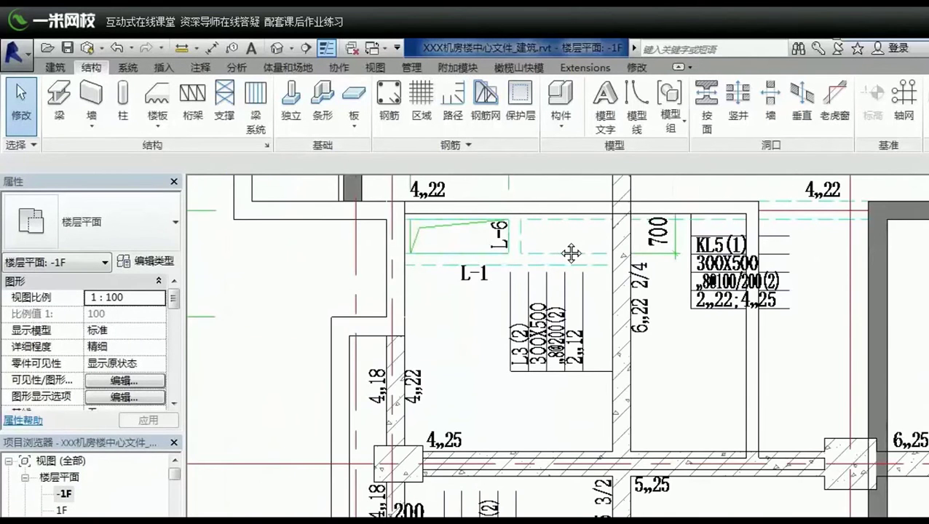
middle_click_drag(571, 253, 560, 324)
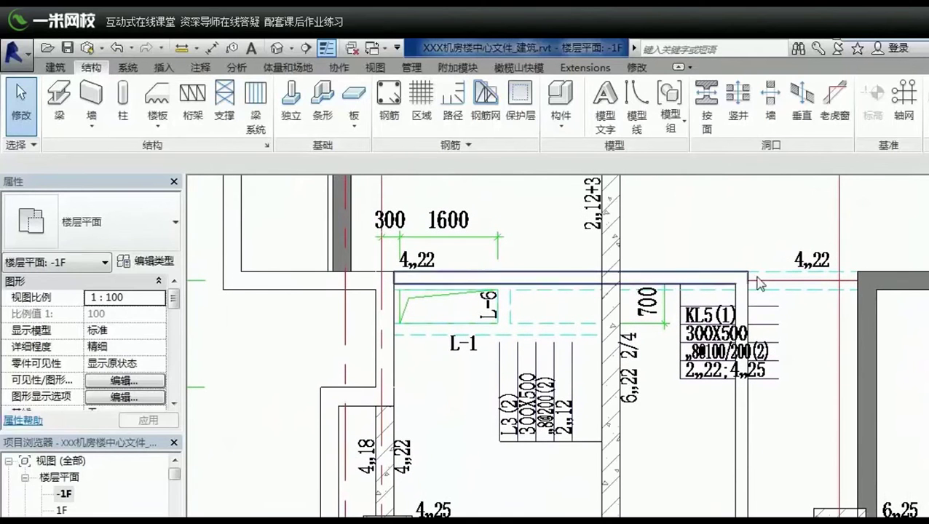
left_click(64, 122)
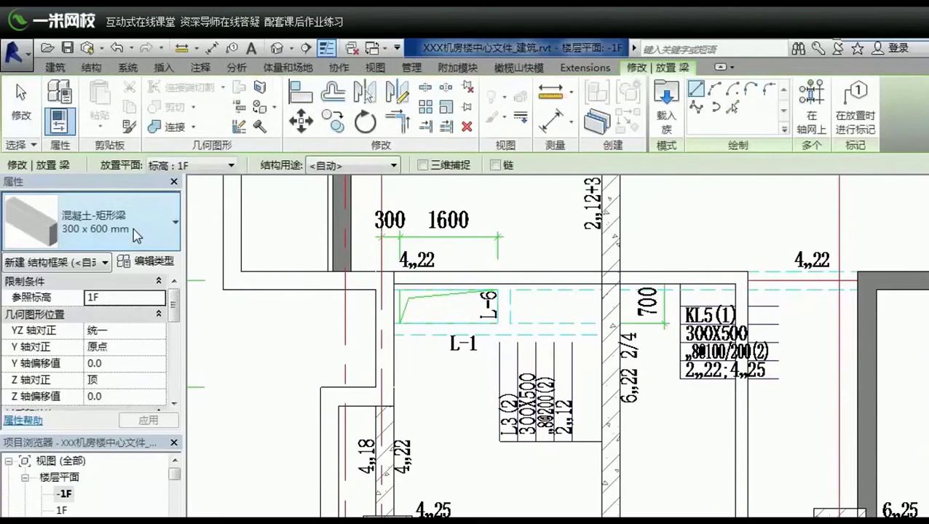
left_click(135, 231)
left_click(89, 331)
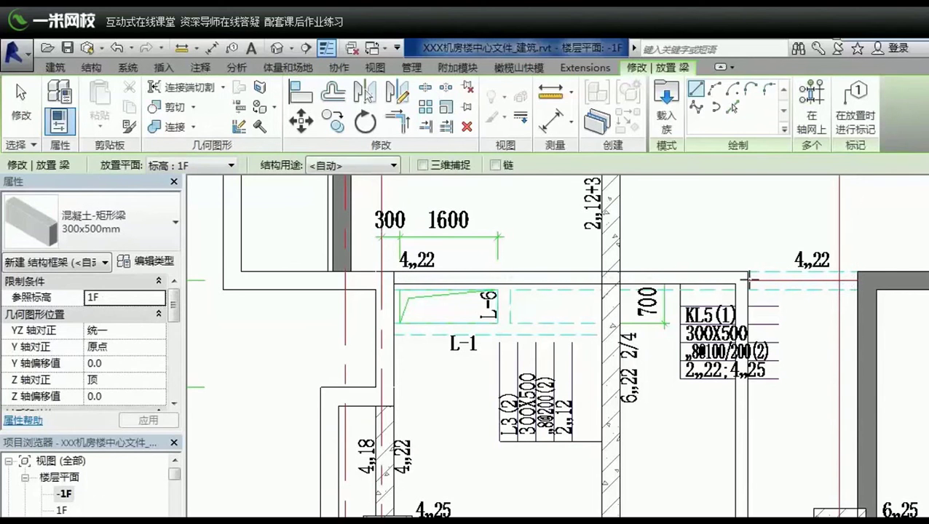
key("r")
key("p")
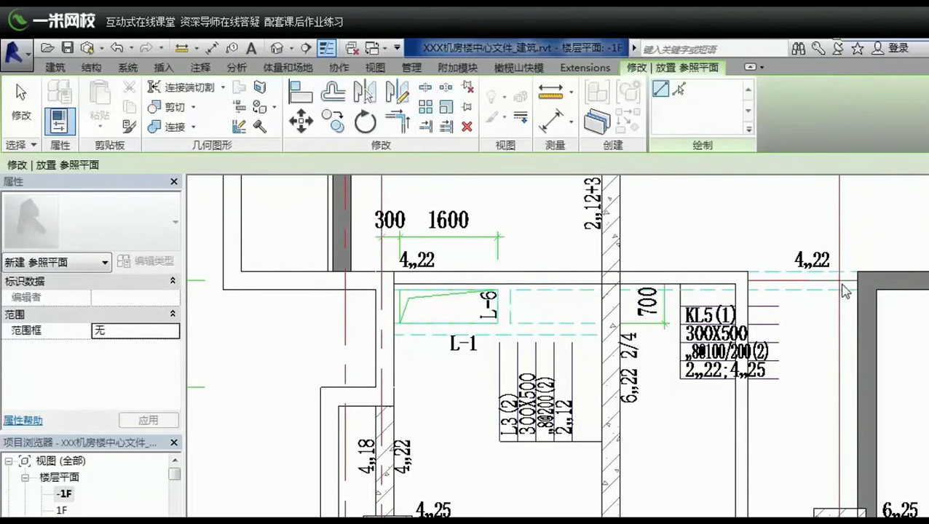
key("b")
key("m")
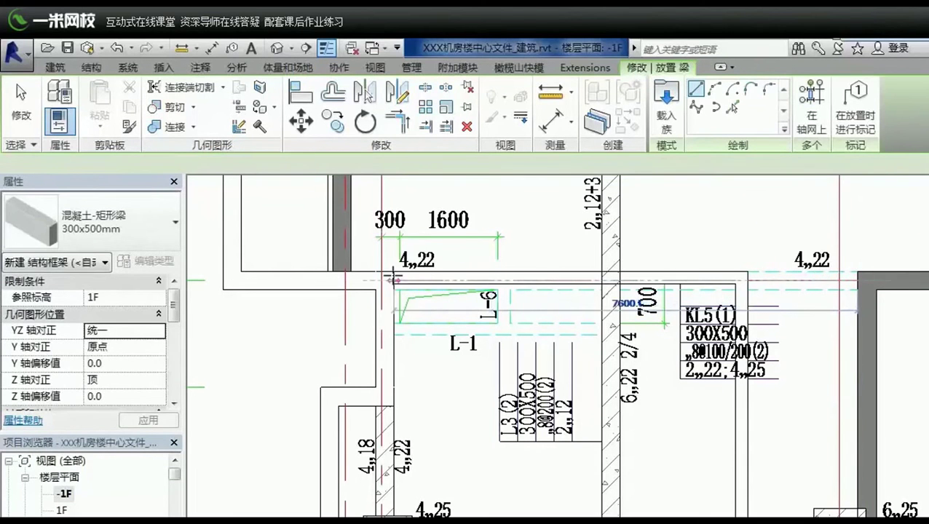
left_click(393, 277)
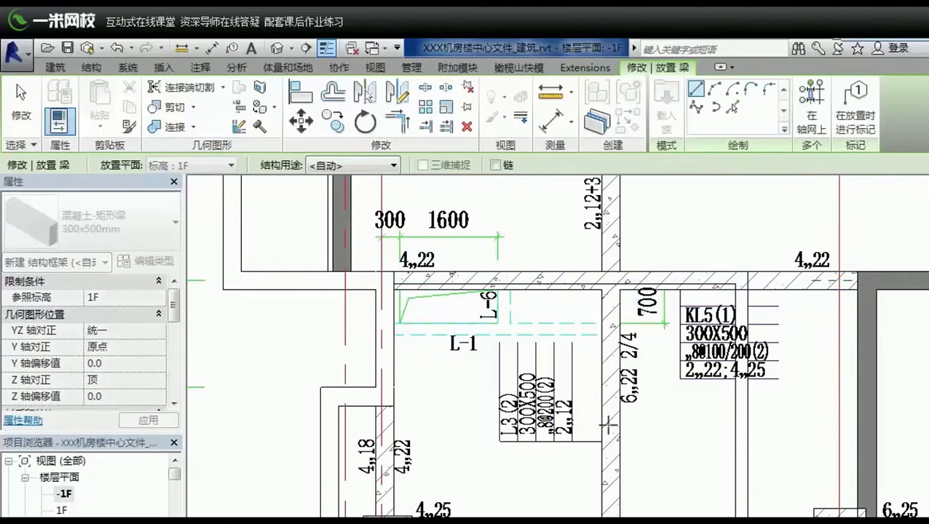
middle_click_drag(572, 346, 598, 473)
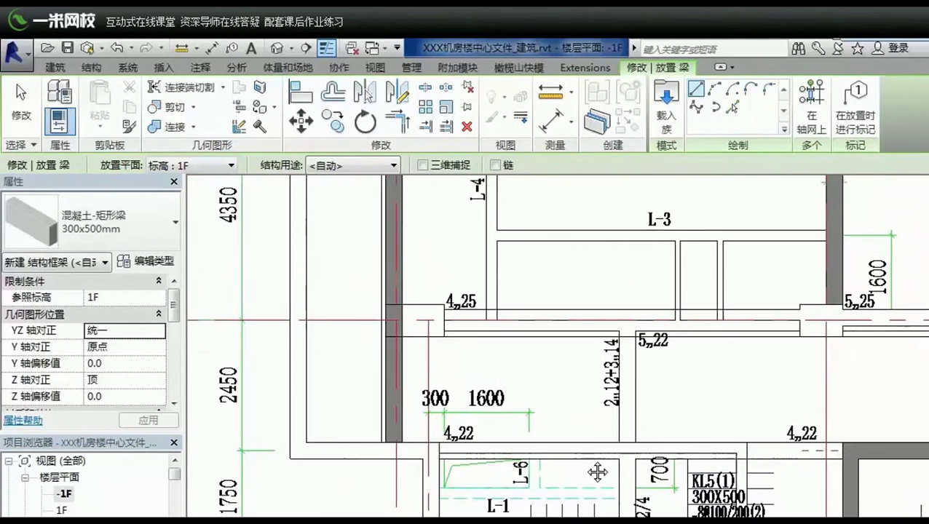
middle_click_drag(598, 472, 665, 518)
scroll(453, 455, "down", 1)
scroll(453, 454, "down", 2)
scroll(565, 495, "up", 2)
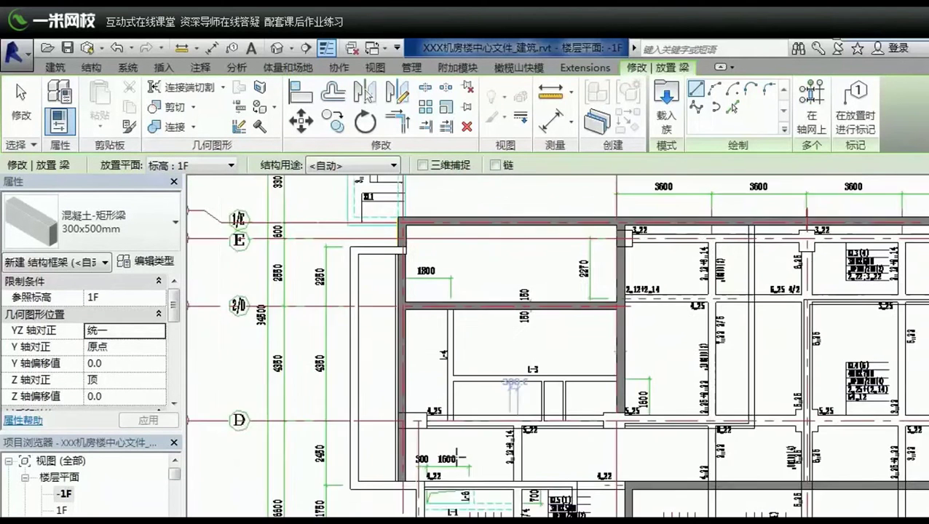
scroll(437, 495, "up", 2)
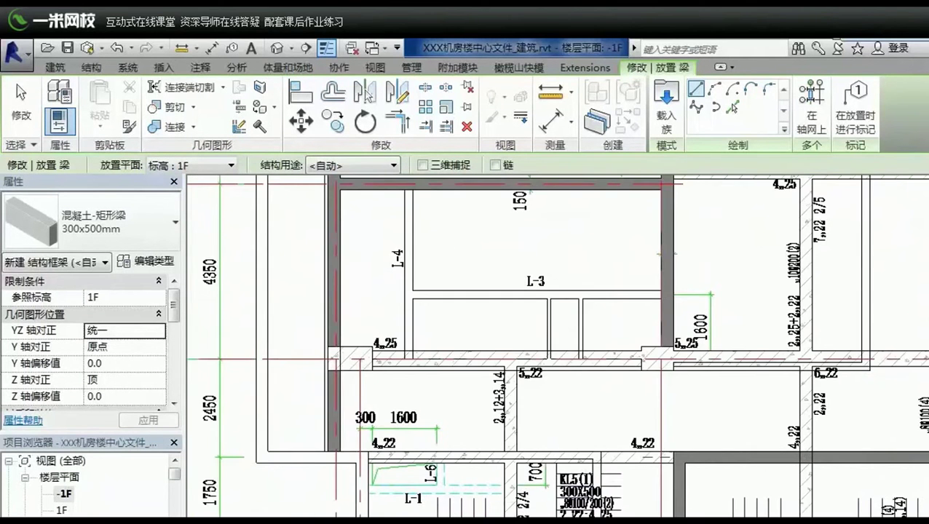
middle_click_drag(483, 495, 268, 347)
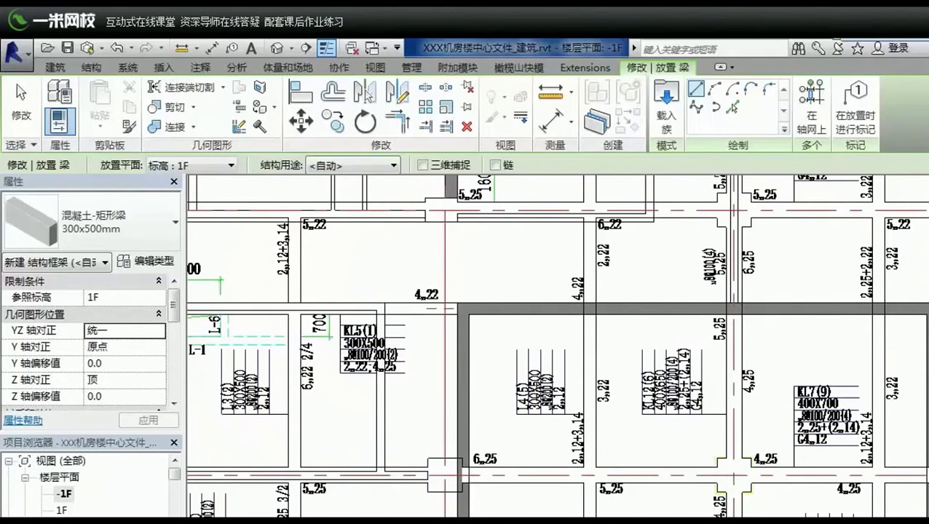
scroll(402, 329, "down", 3)
scroll(724, 464, "down", 3)
scroll(660, 440, "up", 2)
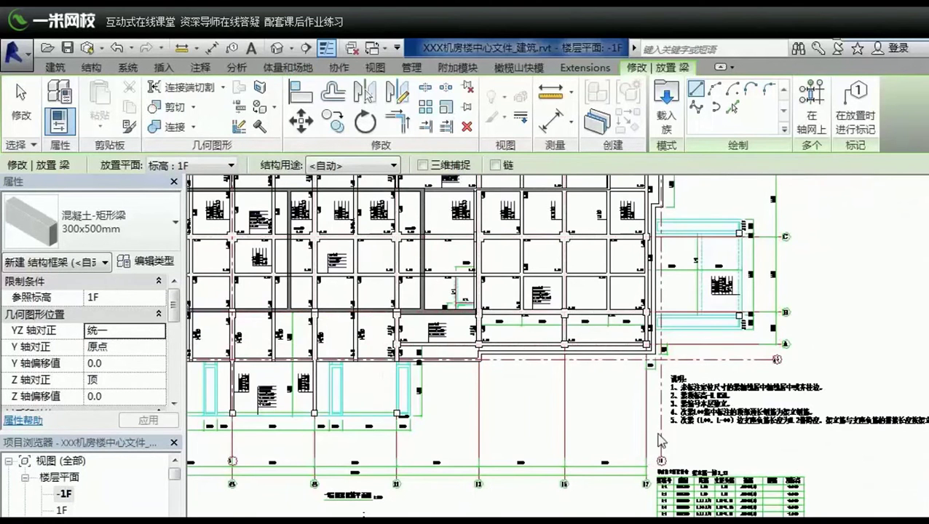
scroll(675, 462, "up", 2)
scroll(453, 422, "up", 1)
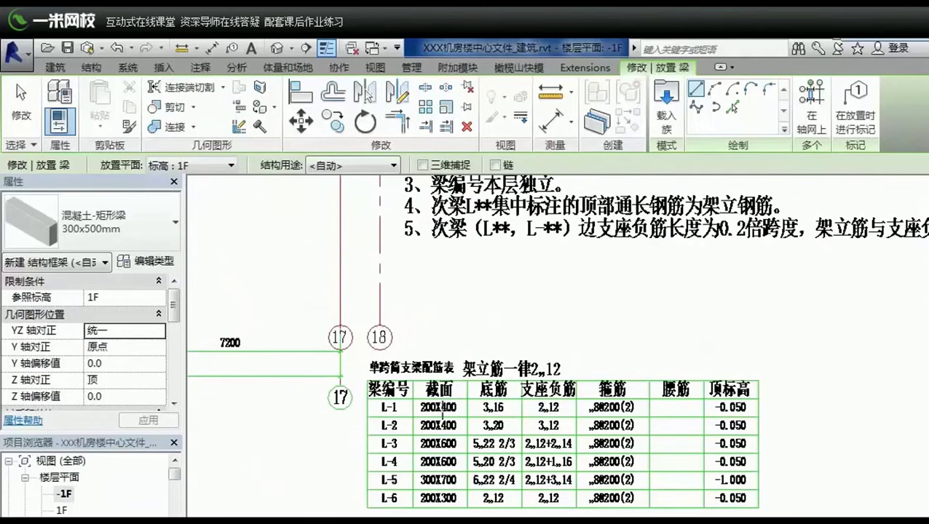
scroll(412, 408, "up", 1)
scroll(415, 410, "up", 1)
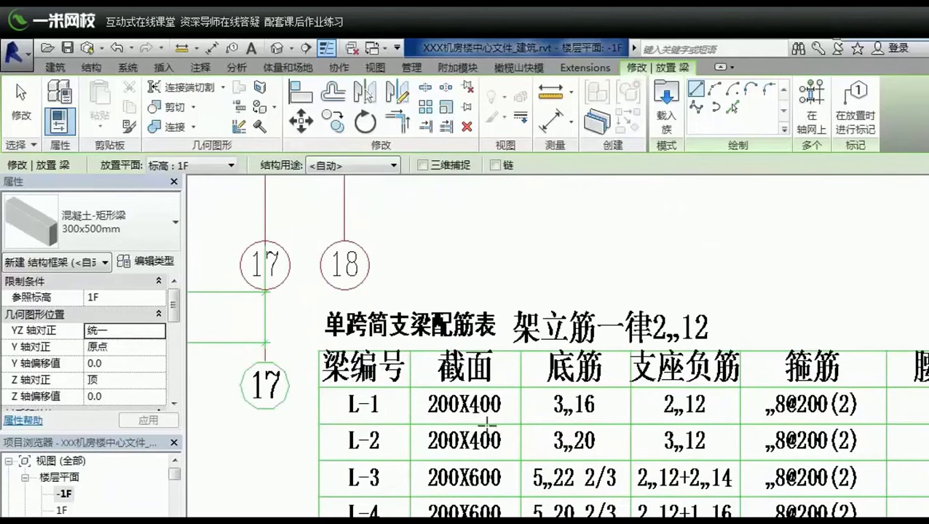
scroll(486, 424, "down", 1)
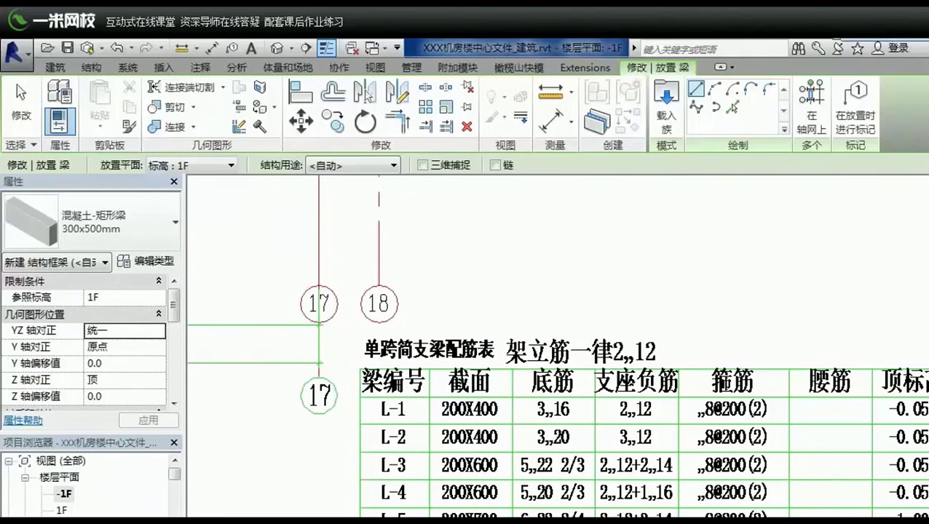
mouse_move(225, 269)
middle_mouse_down()
mouse_move(570, 460)
mouse_move(308, 367)
mouse_move(791, 469)
mouse_move(474, 317)
middle_mouse_up()
scroll(474, 316, "down", 1)
middle_click_drag(797, 442, 398, 288)
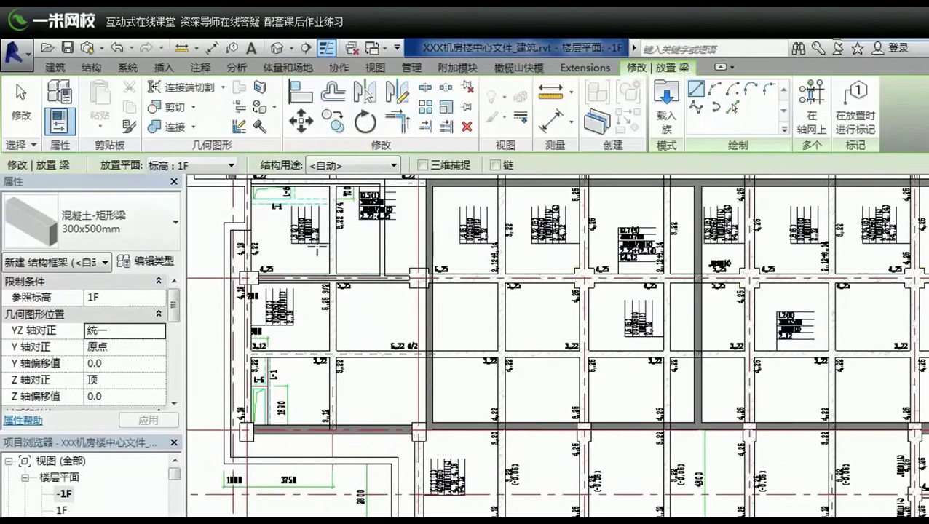
- Switch the beam type to 混凝土-矩形梁 200 x 400mm in the type selector, near beams L-1 and L-6
scroll(317, 249, "up", 3)
middle_click_drag(378, 362, 436, 421)
scroll(435, 420, "up", 1)
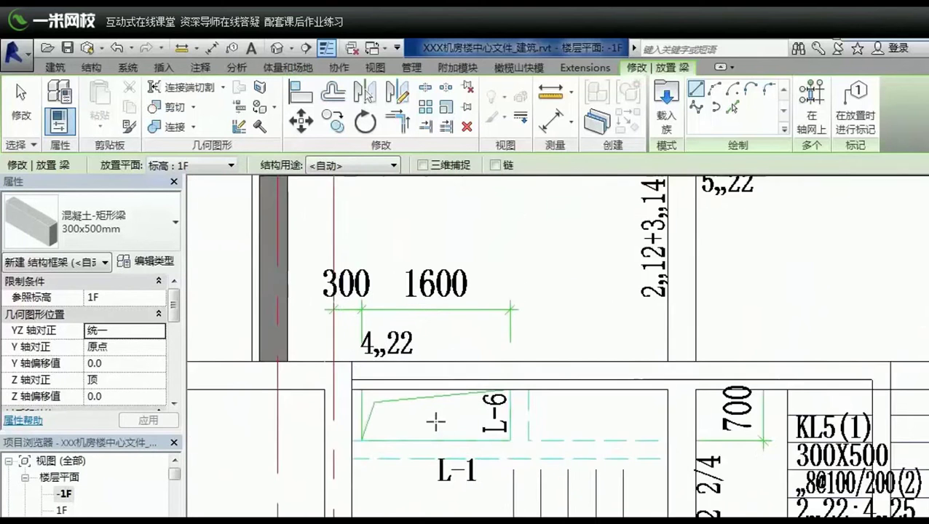
scroll(436, 421, "up", 1)
left_click(160, 246)
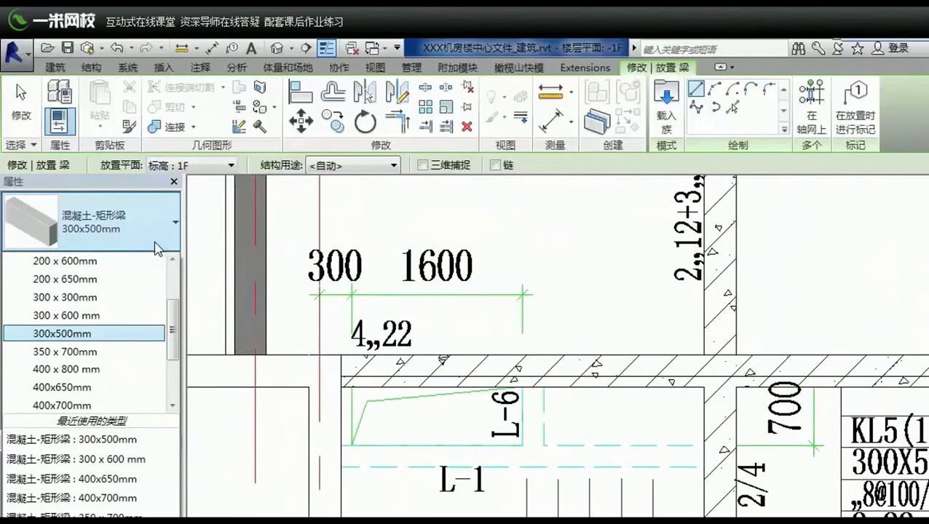
scroll(119, 281, "up", 1)
left_click(113, 266)
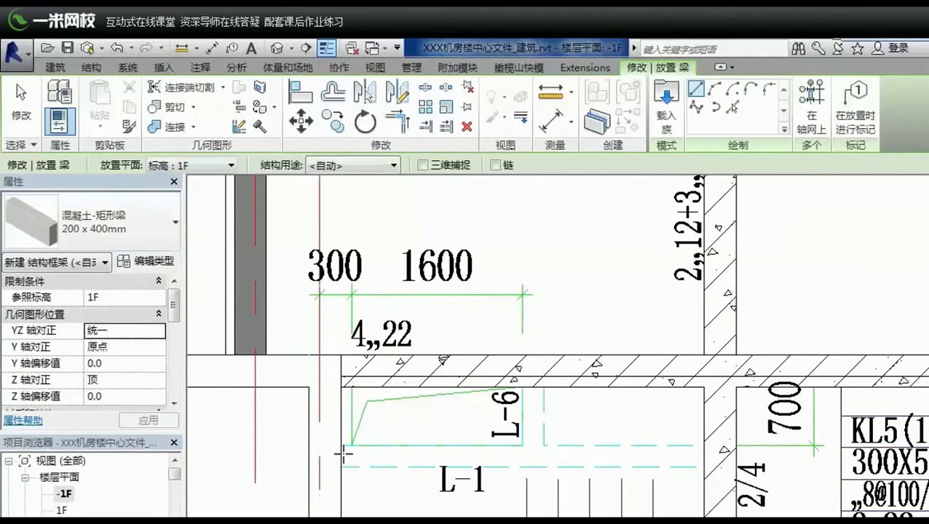
- Begin a reference plane just below the L-6 corner using RP
key("r")
key("p")
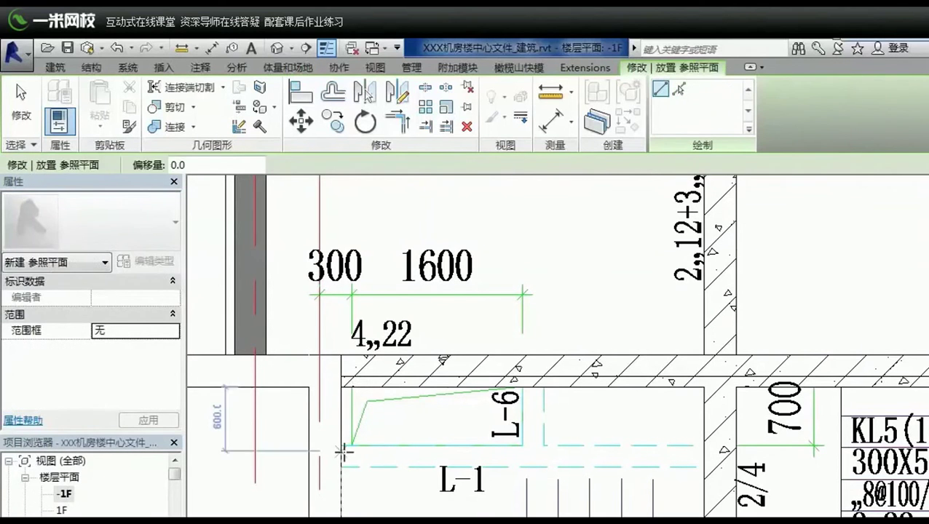
left_click(361, 448)
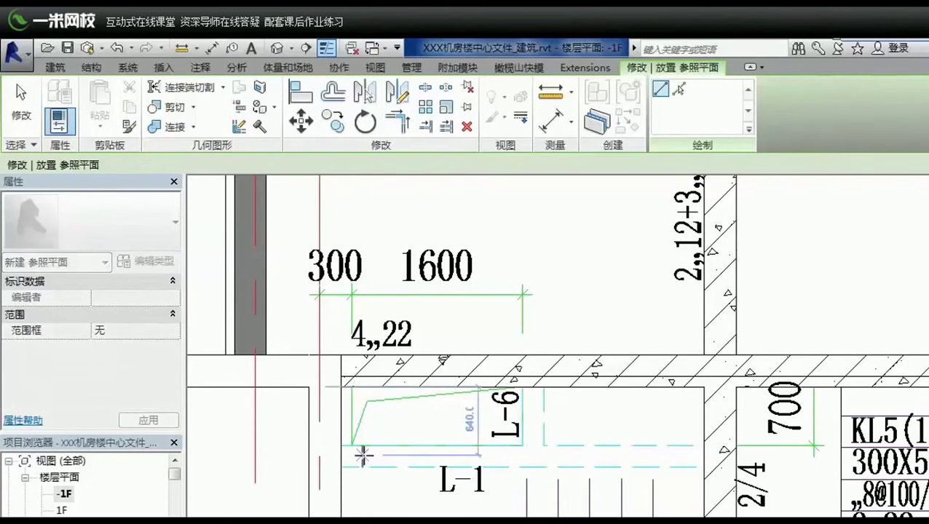
scroll(363, 455, "up", 2)
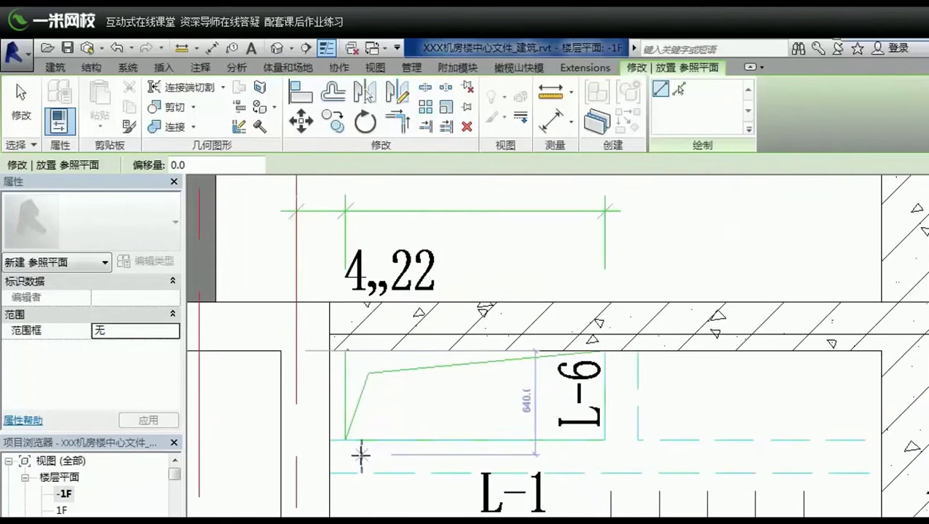
scroll(363, 456, "up", 1)
scroll(361, 458, "up", 1)
scroll(362, 457, "up", 1)
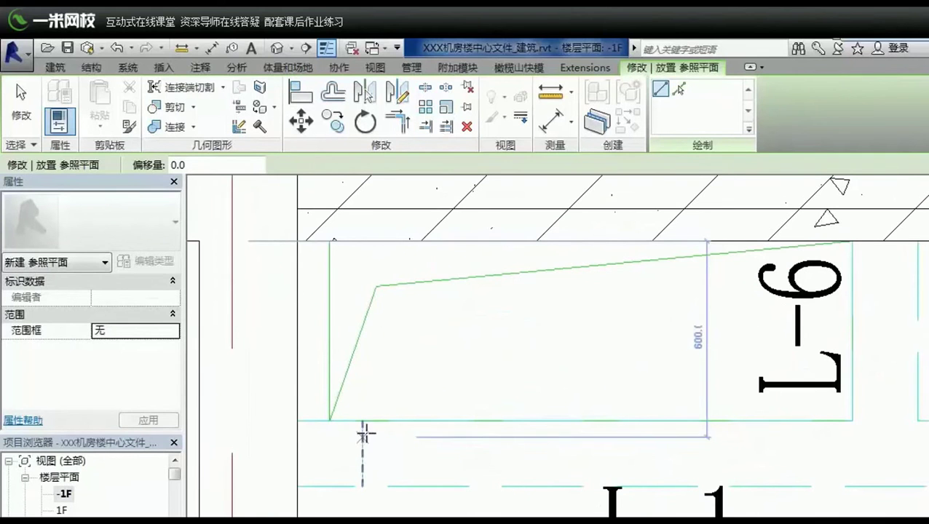
key("Escape")
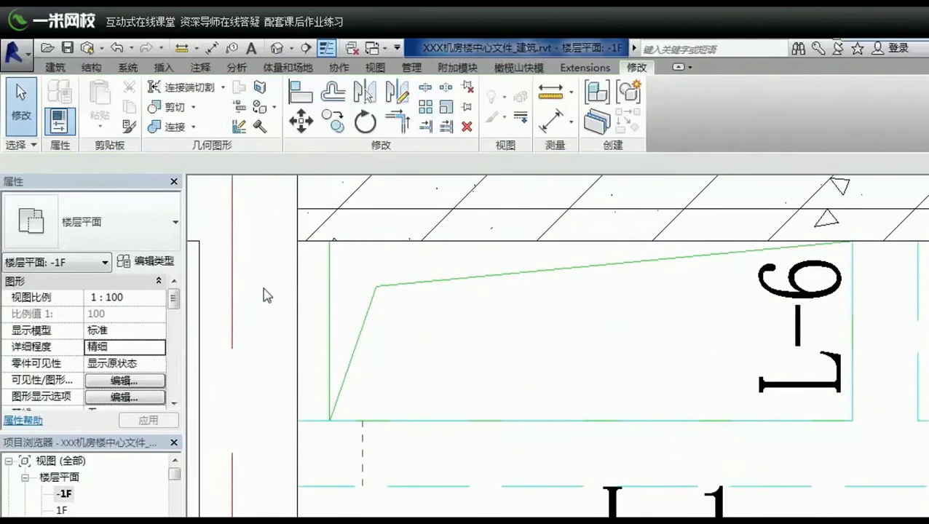
key("r")
key("p")
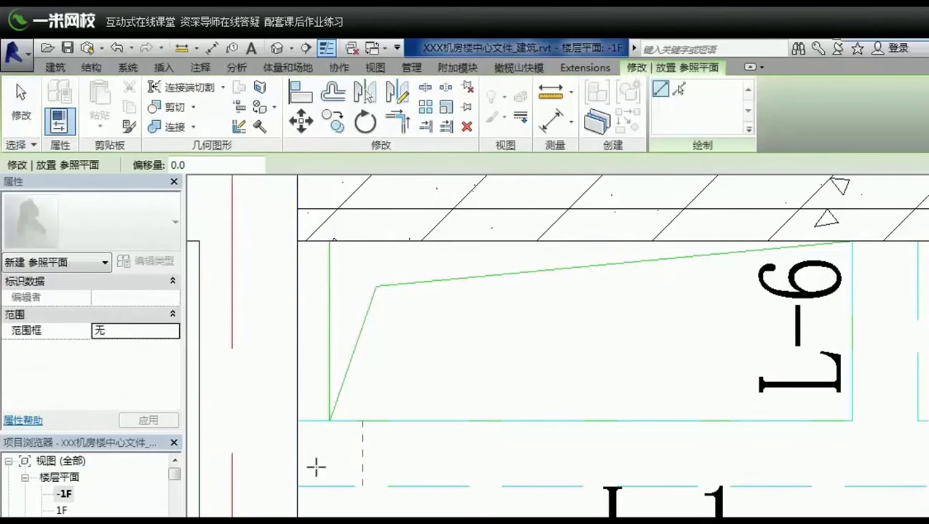
left_click(362, 420)
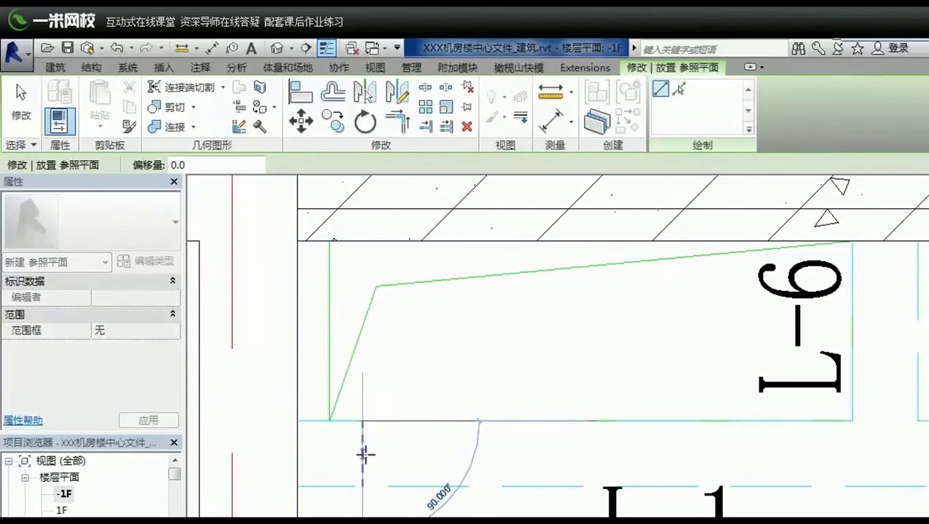
- Place a trial beam along the dashed reference plane, then delete it
key("Escape")
key("b")
key("m")
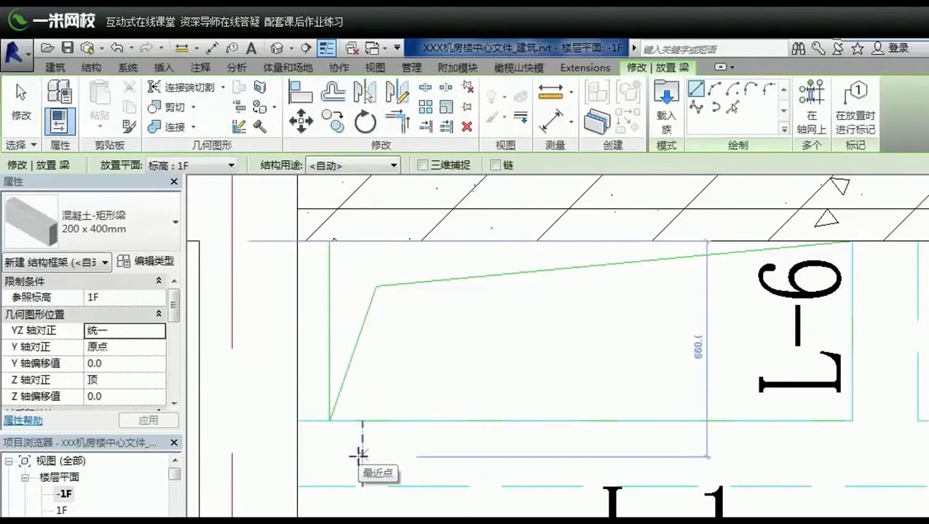
left_click(362, 456)
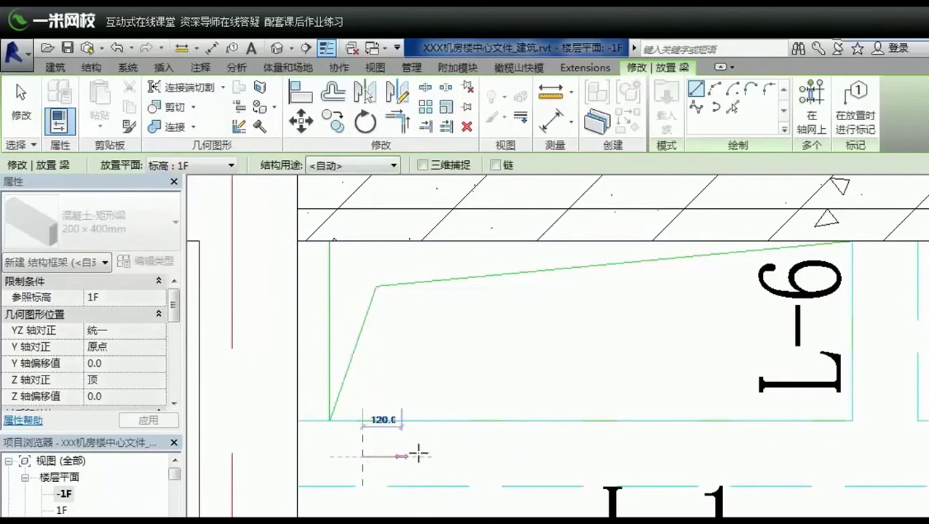
left_click(502, 457)
key("Escape")
left_click(410, 434)
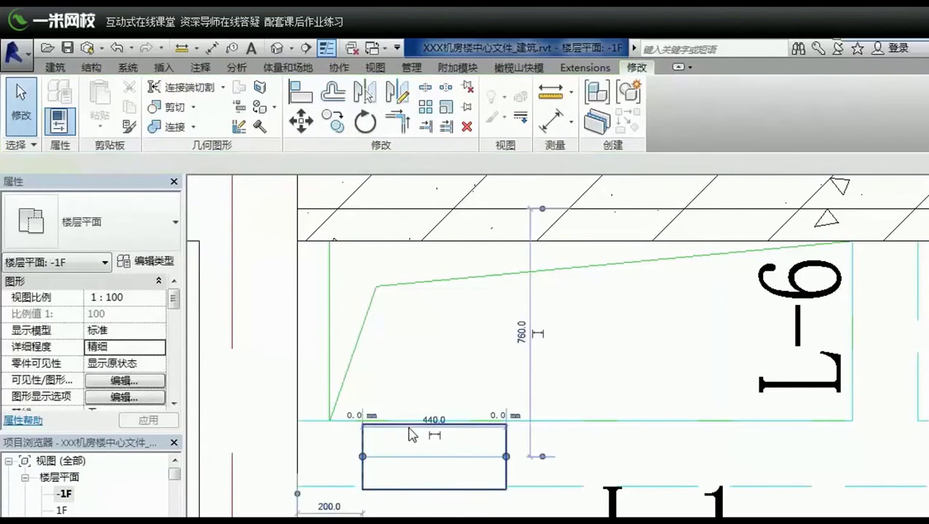
left_click(411, 434)
key("Delete")
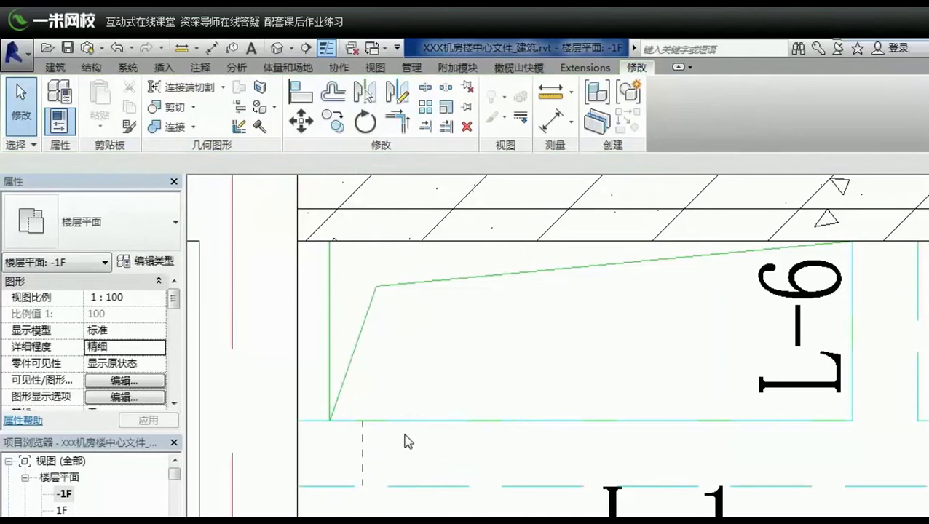
- Finish the horizontal reference plane and delete the stray short vertical plane
key("r")
key("p")
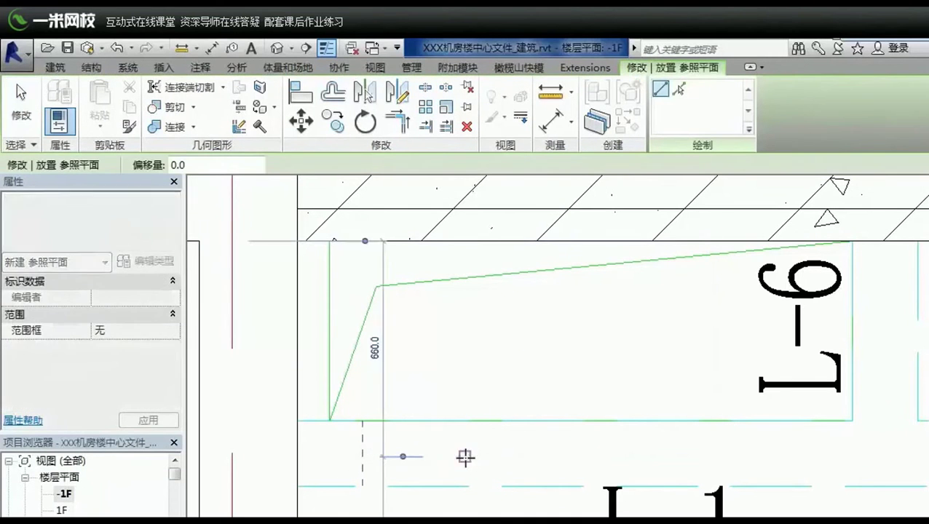
left_click(465, 456)
key("Escape")
key("Escape")
left_click(363, 448)
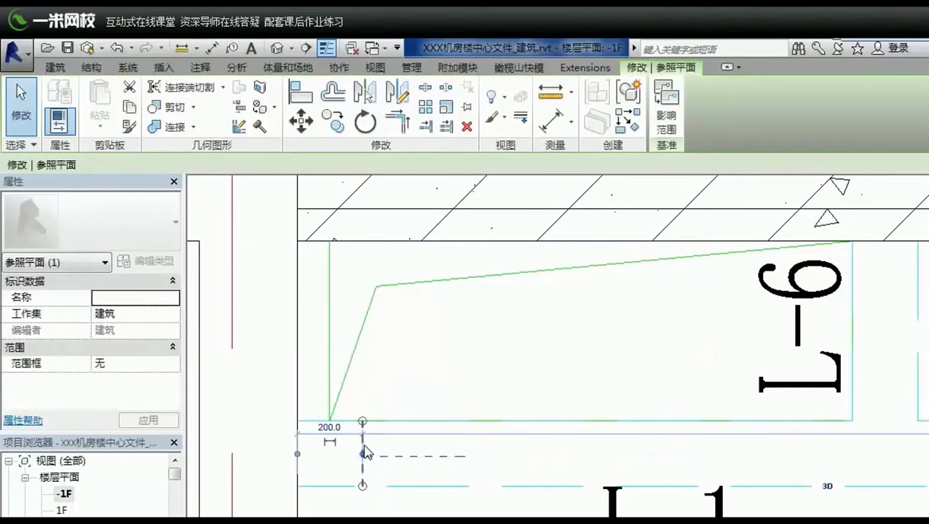
key("Delete")
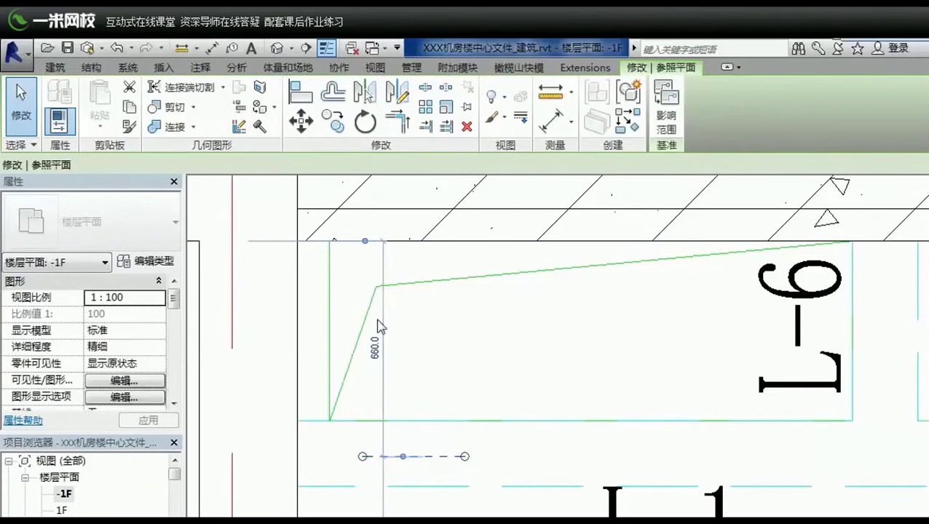
- Set the horizontal reference plane's distance from the L-6 edge to 100 mm
left_click(379, 327)
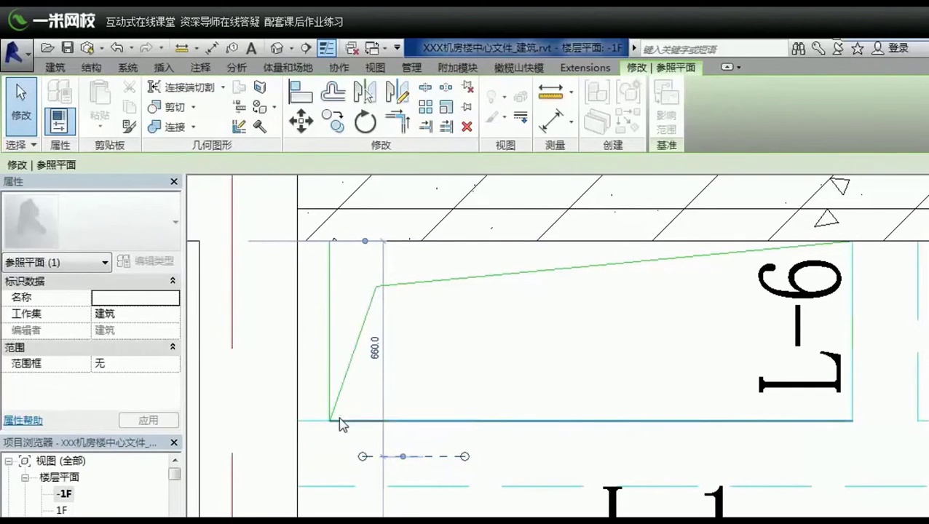
mouse_move(419, 487)
middle_mouse_down()
mouse_move(419, 317)
mouse_move(384, 284)
middle_mouse_up()
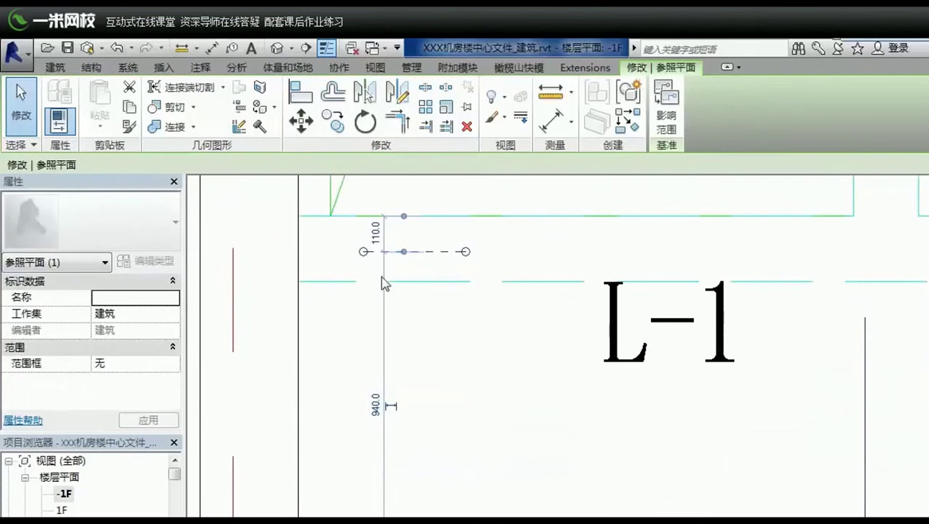
left_click(376, 233)
type("1")
key("Return")
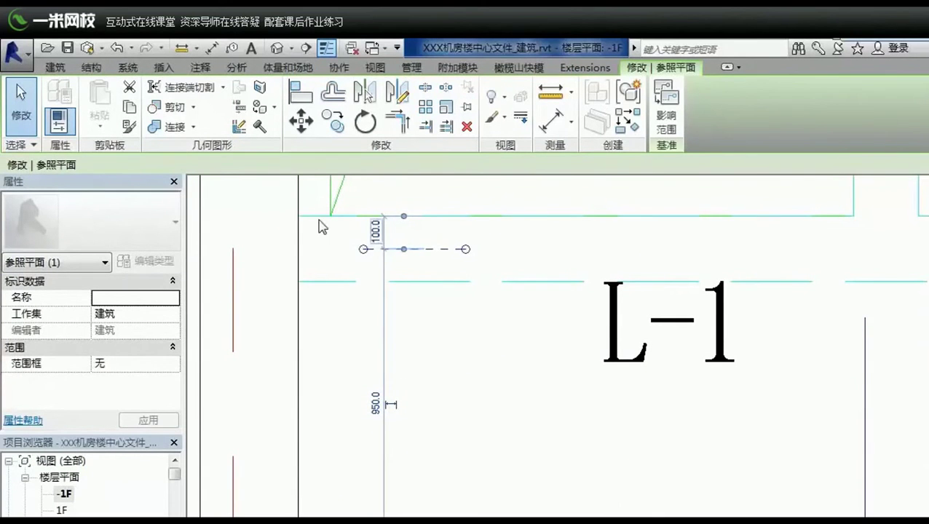
key("Escape")
left_click(55, 69)
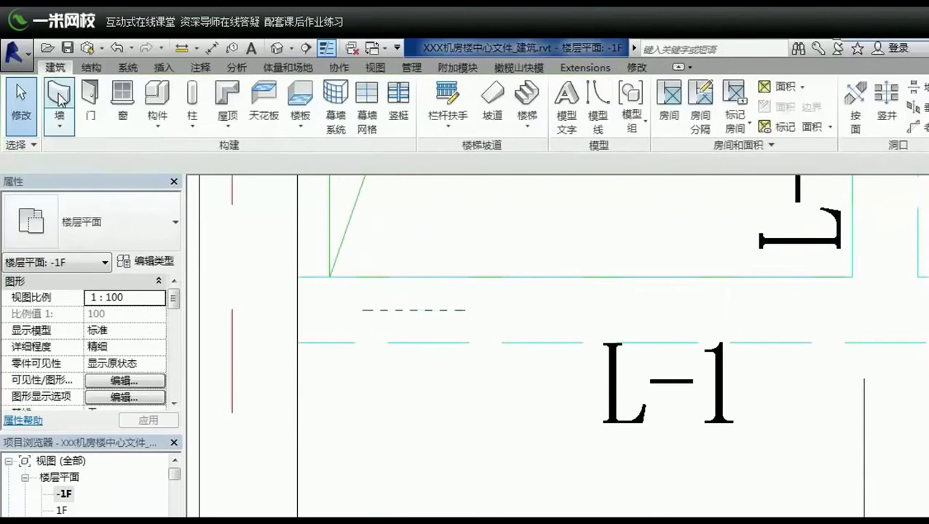
- Draw a beam along the horizontal reference plane out to the far right
key("b")
key("m")
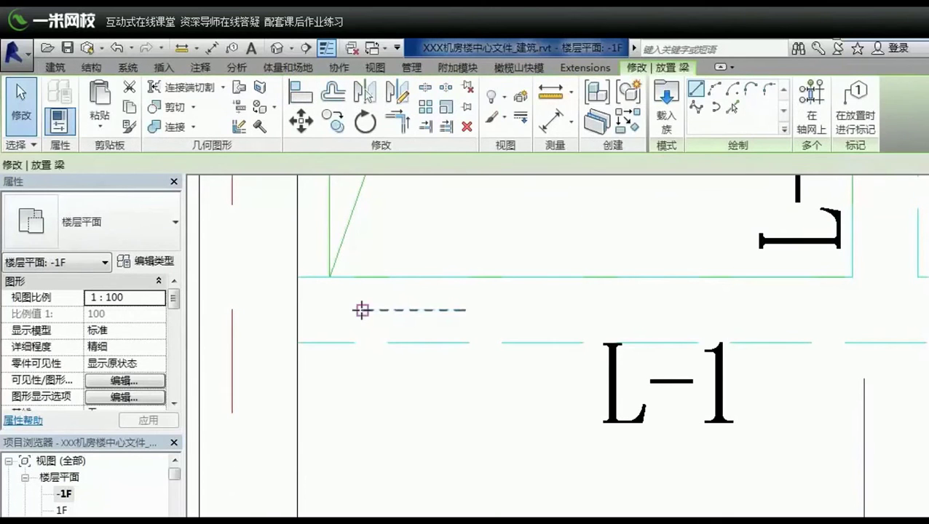
left_click(359, 306)
middle_click_drag(704, 307, 311, 336)
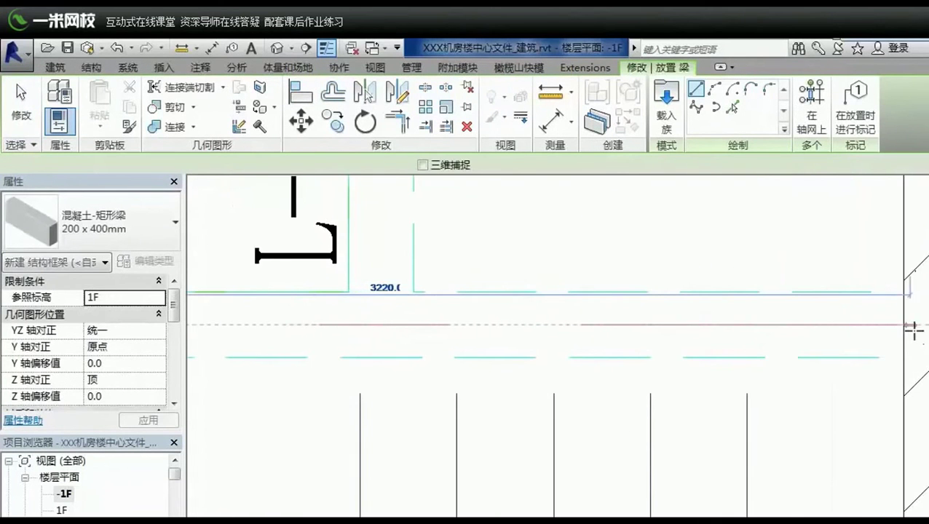
left_click(913, 329)
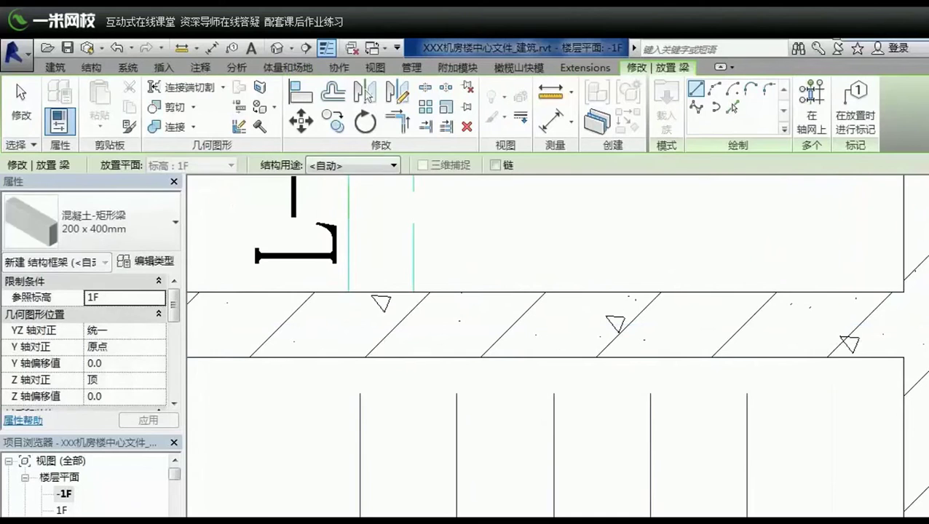
middle_click_drag(204, 324, 727, 306)
key("Escape")
key("Escape")
- Stretch the beam's left end toward the wall and align it to the wall line
left_click(385, 306)
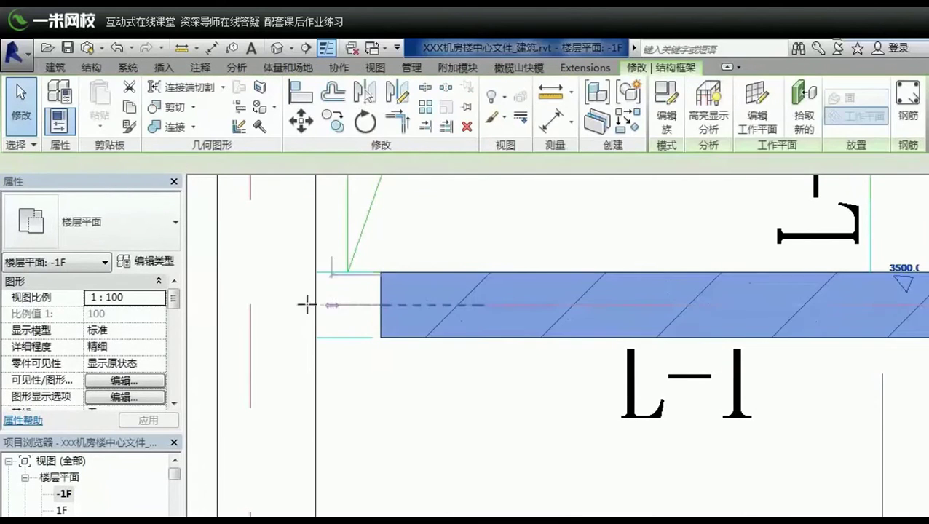
left_click_drag(307, 304, 312, 305)
key("Escape")
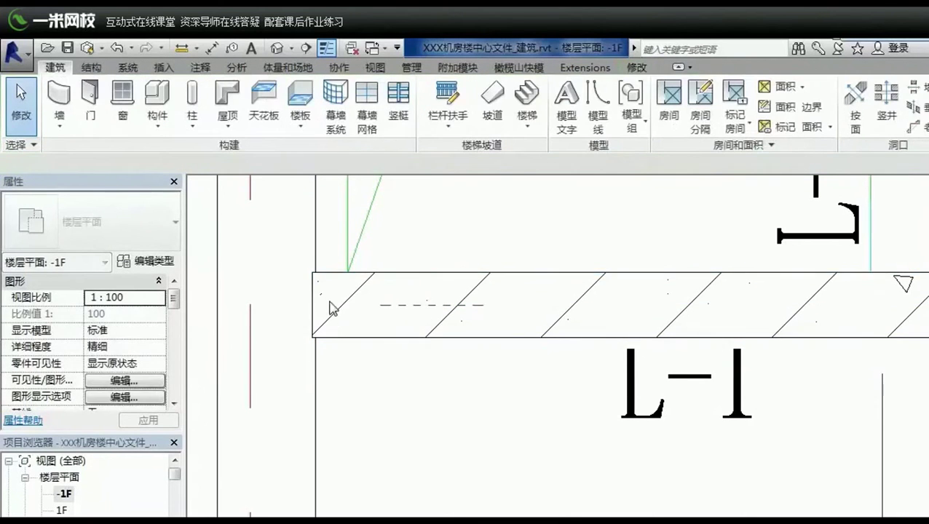
left_click(313, 304)
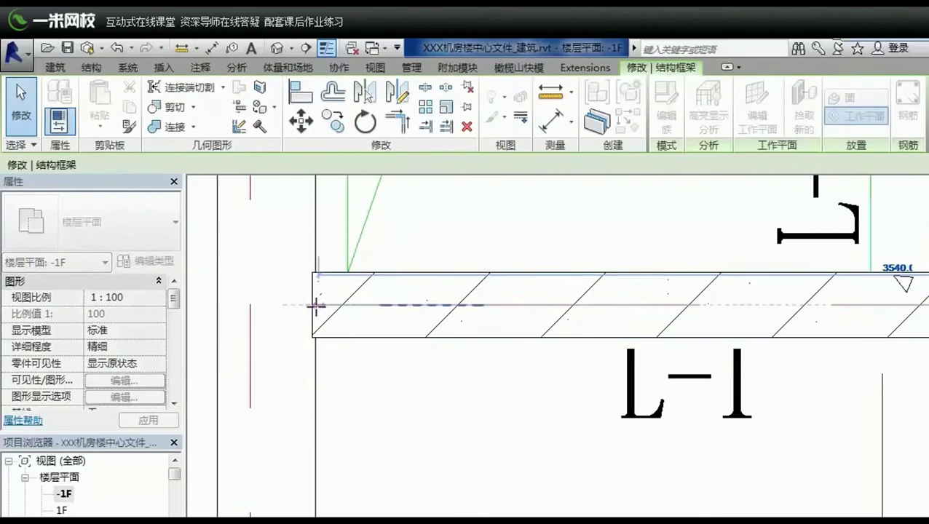
key("a")
key("l")
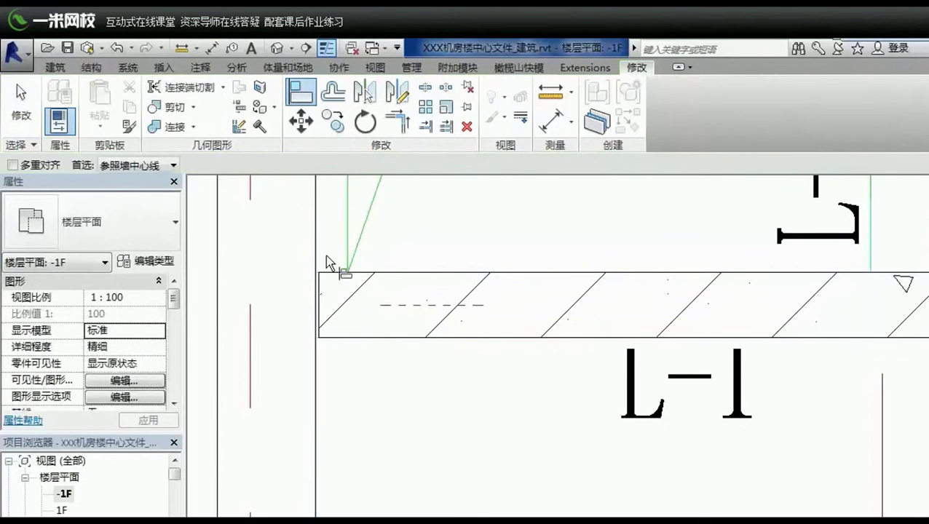
left_click(319, 257)
left_click(319, 282)
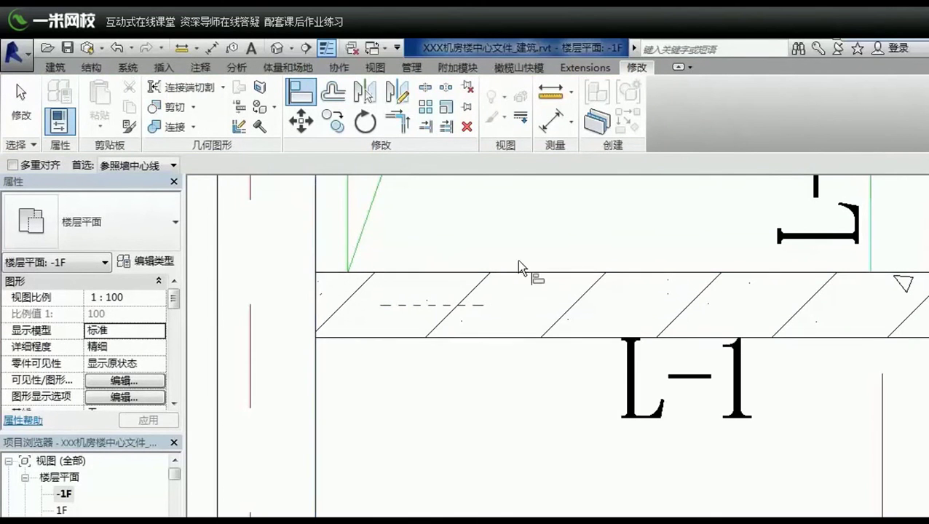
scroll(513, 327, "down", 2)
key("Escape")
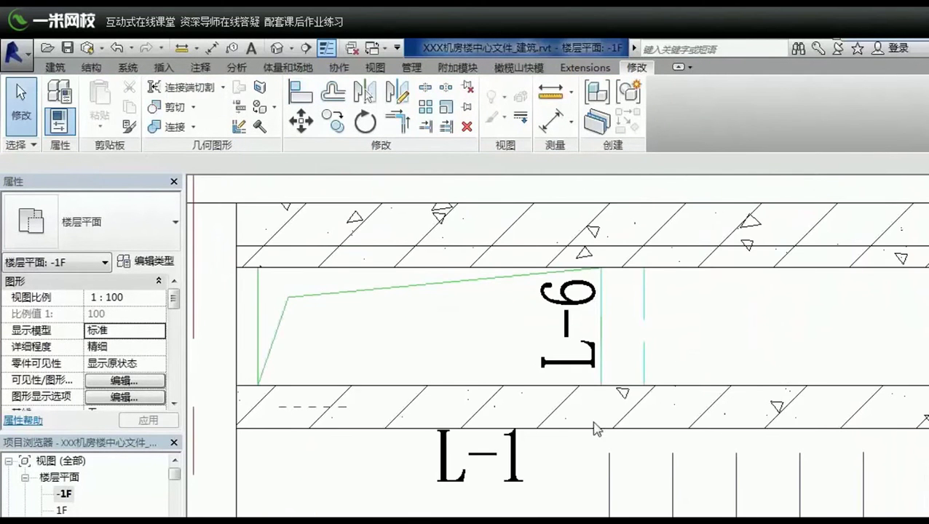
scroll(465, 364, "down", 3)
middle_click_drag(369, 280, 236, 325)
scroll(555, 429, "up", 2)
scroll(554, 428, "up", 2)
scroll(582, 393, "up", 3)
scroll(601, 369, "up", 2)
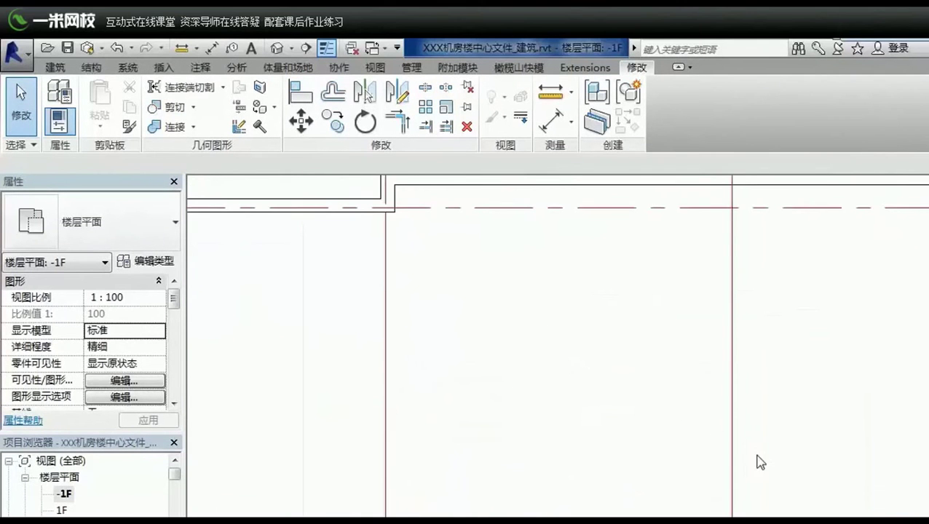
scroll(757, 460, "down", 5)
scroll(601, 409, "up", 3)
scroll(646, 474, "up", 3)
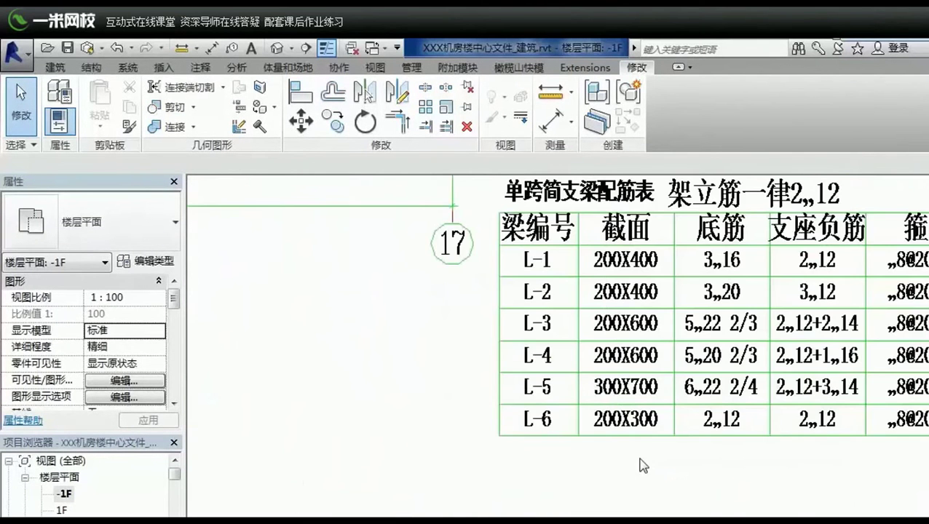
scroll(688, 495, "down", 3)
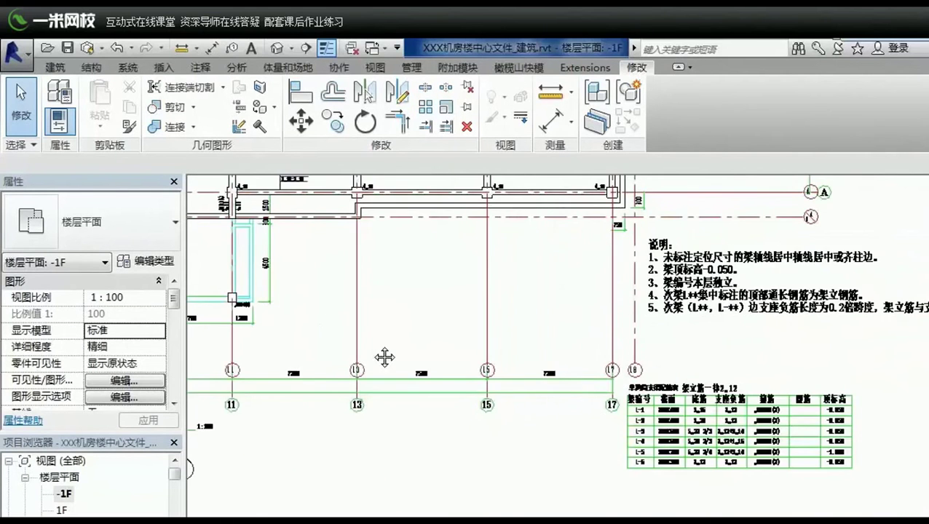
- Start the Beam tool and choose the 200 x 600mm concrete beam size
scroll(467, 418, "down", 2)
scroll(394, 325, "up", 2)
scroll(518, 355, "up", 3)
scroll(516, 354, "up", 2)
scroll(736, 342, "up", 3)
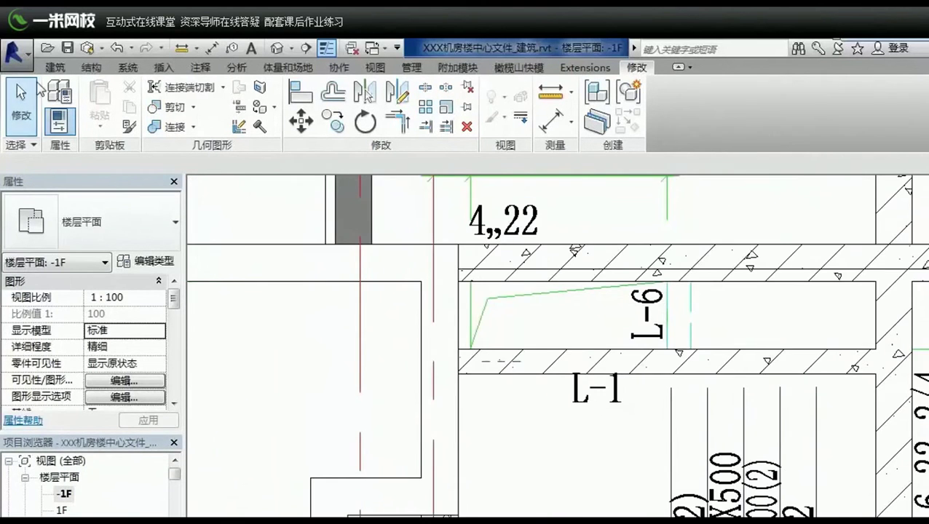
left_click(89, 68)
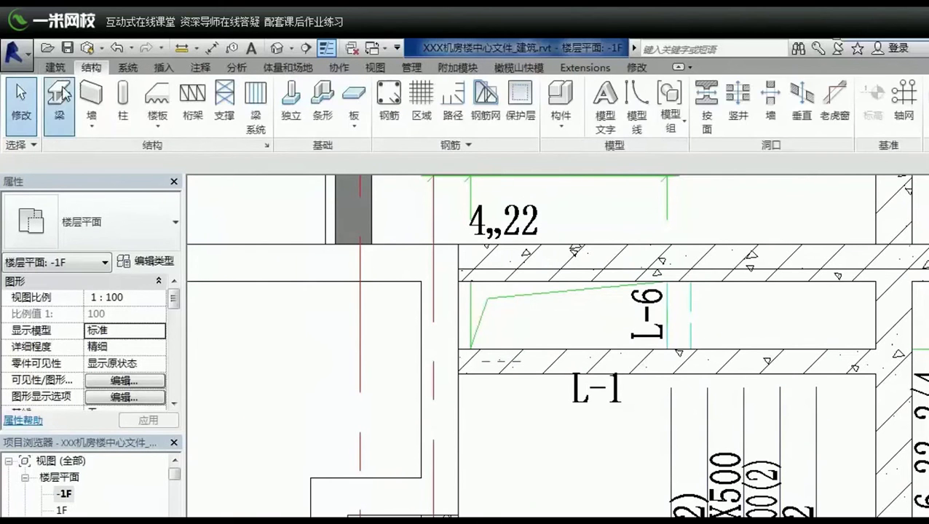
left_click(64, 93)
key("Escape")
key("Escape")
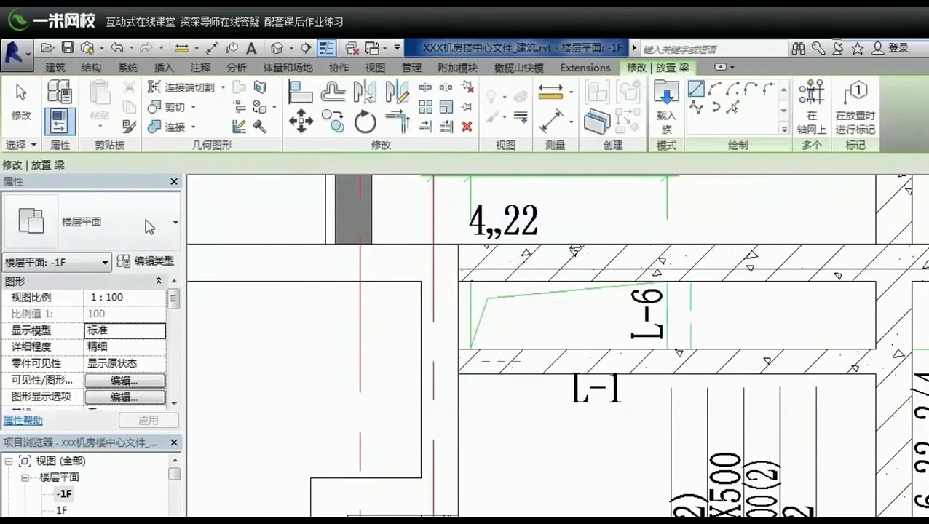
left_click(145, 219)
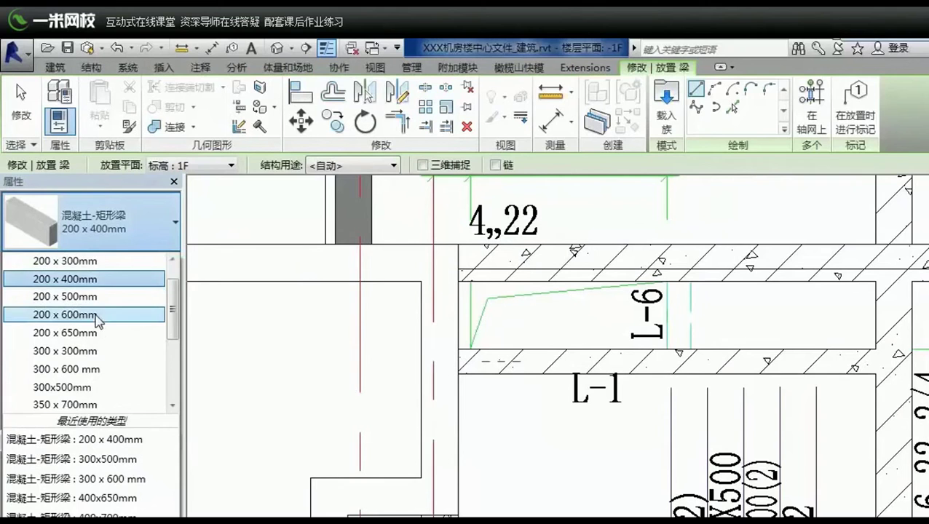
left_click(96, 315)
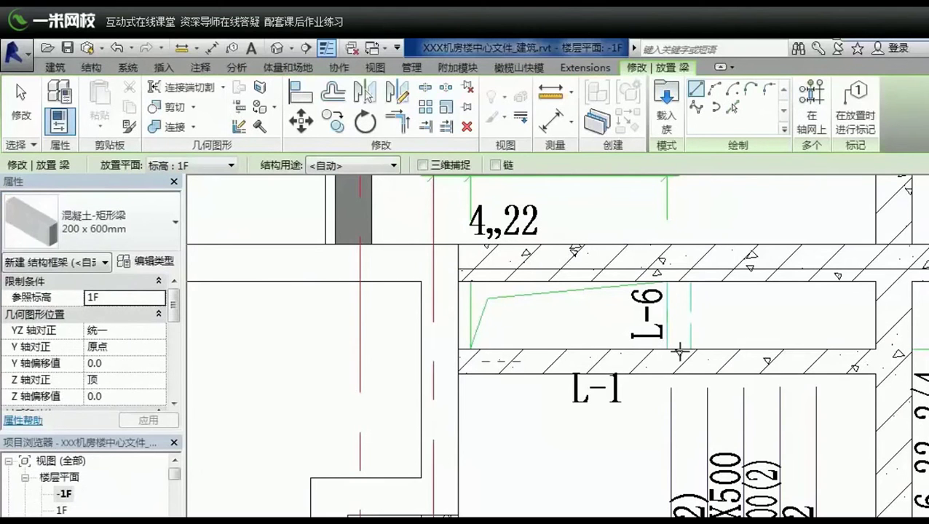
- Draw a reference plane near L-6 and set its offset from the CAD line to 100
key("r")
key("p")
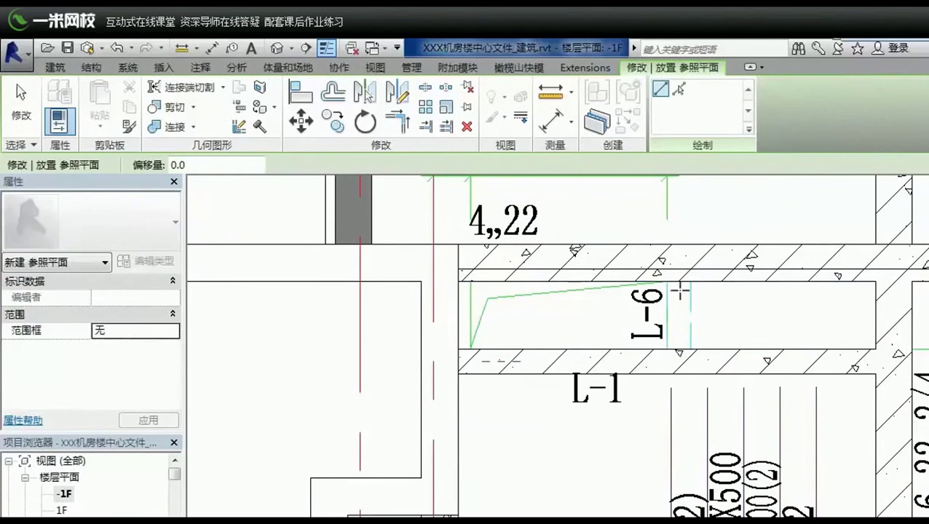
key("Escape")
key("Escape")
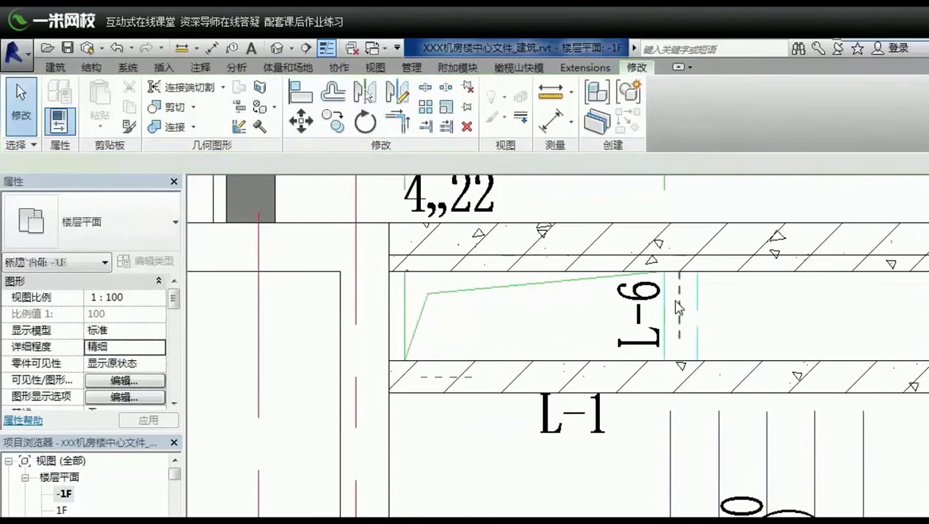
left_click(677, 321)
scroll(677, 305, "up", 2)
left_click_drag(293, 296, 659, 353)
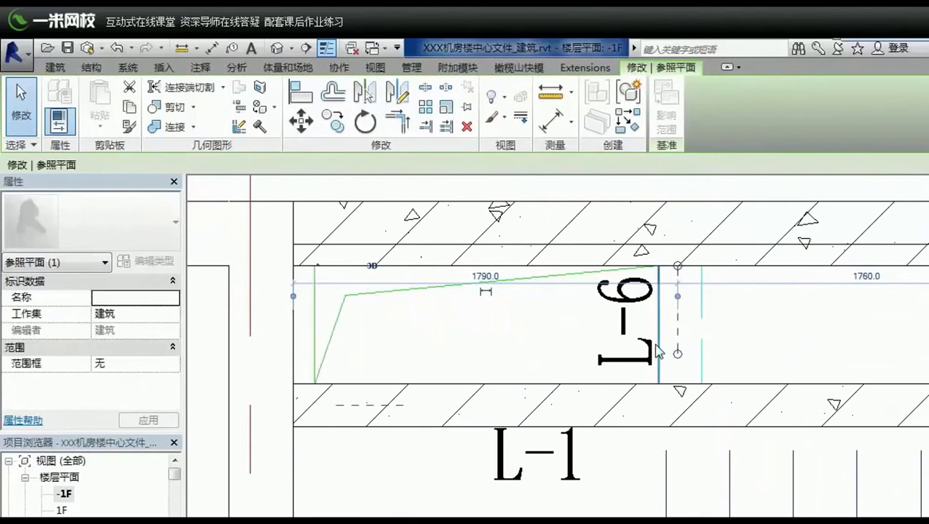
left_click(644, 270)
type("100")
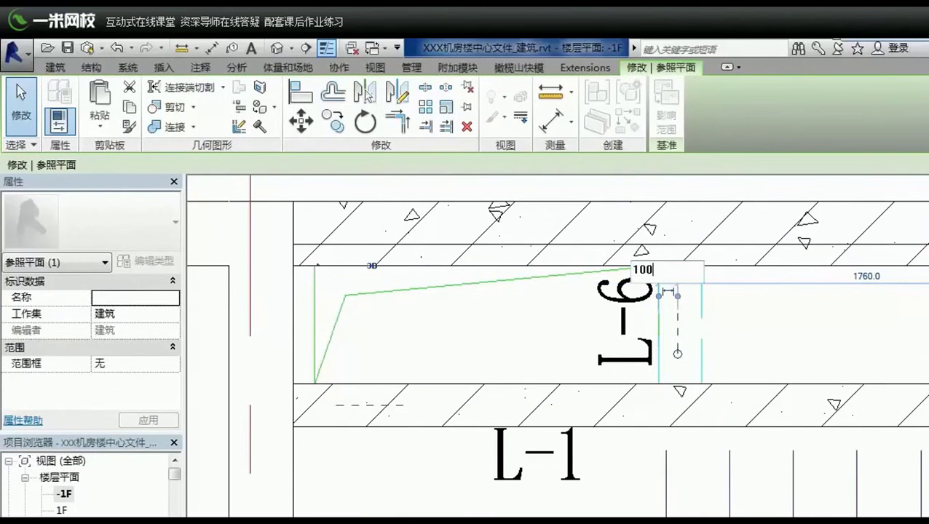
key("Return")
key("Escape")
- Draw the 200 x 600mm beam vertically along the reference plane across the L-6 bay
left_click(91, 67)
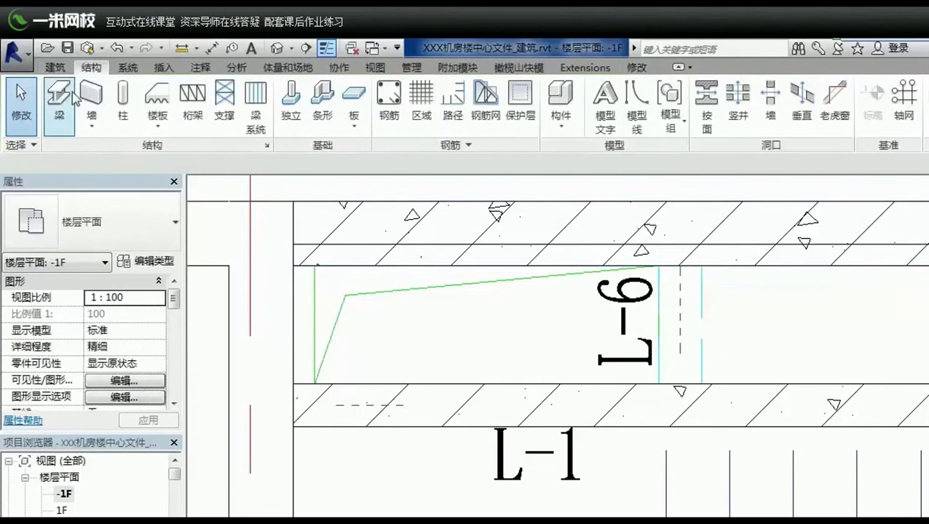
left_click(76, 99)
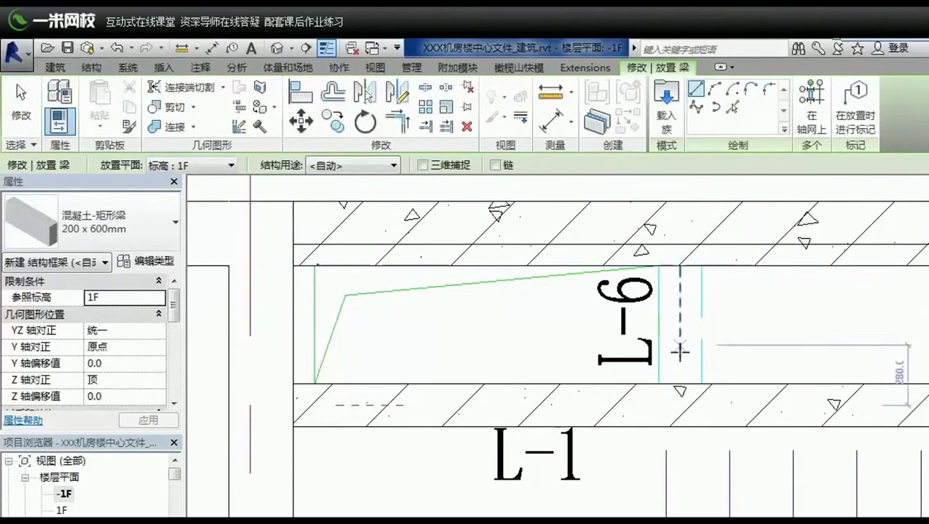
left_click(679, 385)
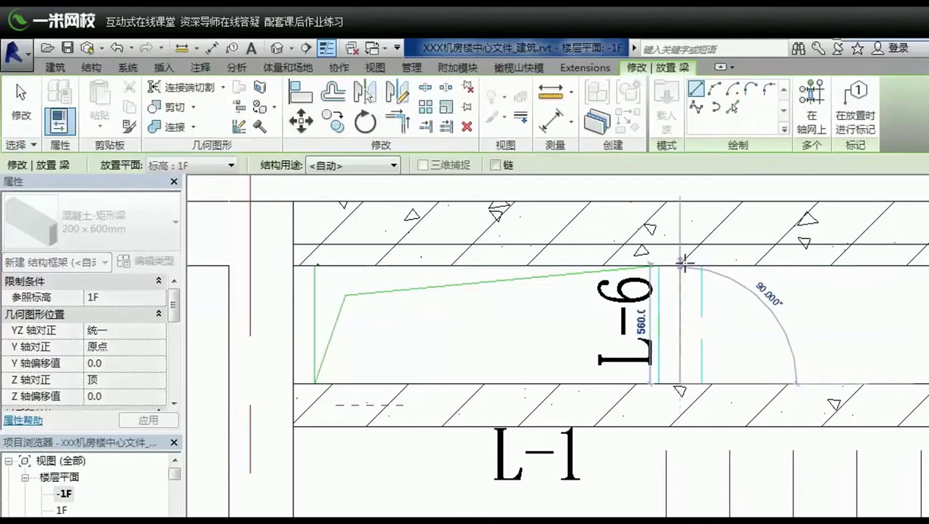
left_click(679, 266)
key("Escape")
key("Escape")
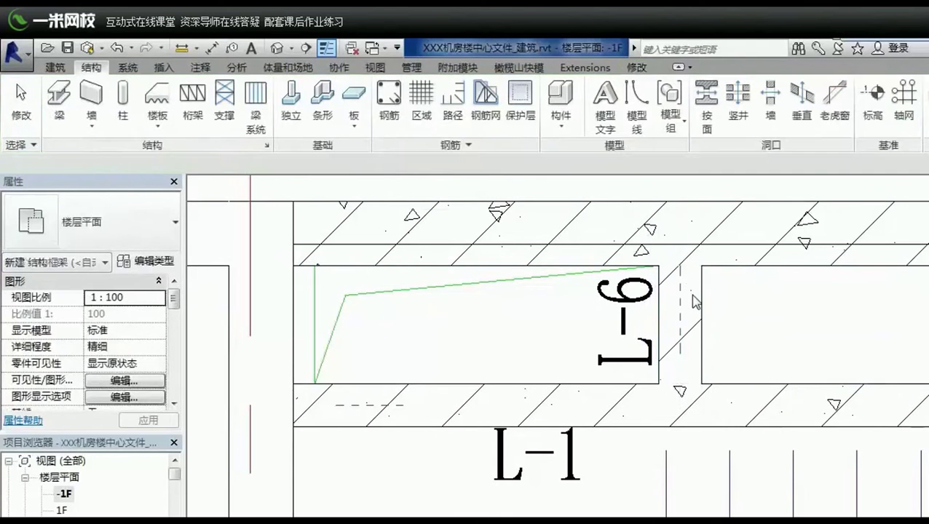
scroll(683, 320, "down", 1)
scroll(683, 330, "down", 1)
scroll(683, 330, "down", 1)
scroll(415, 356, "down", 1)
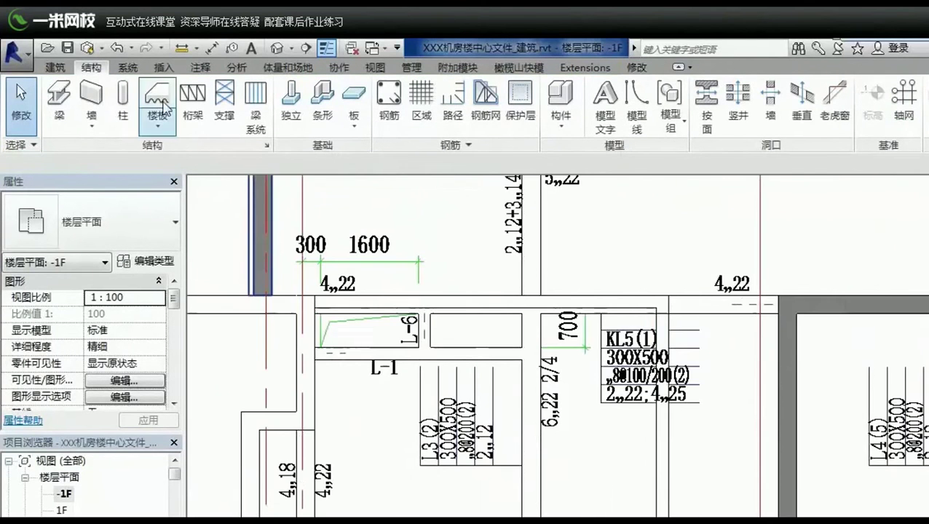
left_click(88, 49)
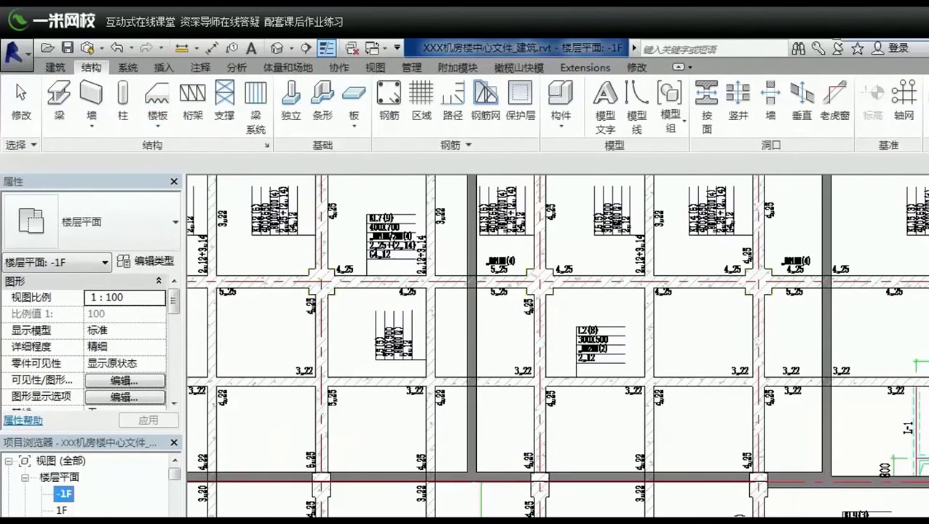
scroll(783, 422, "down", 5)
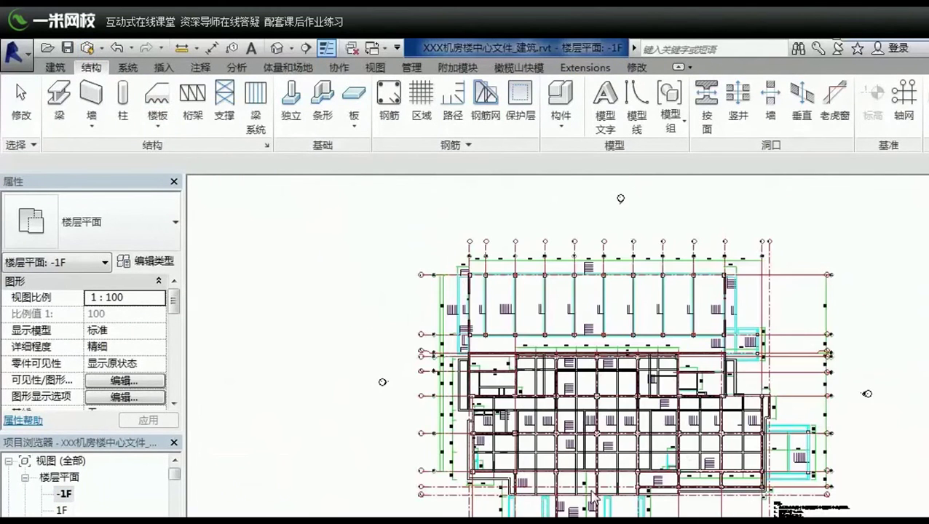
scroll(671, 461, "up", 3)
scroll(710, 466, "up", 3)
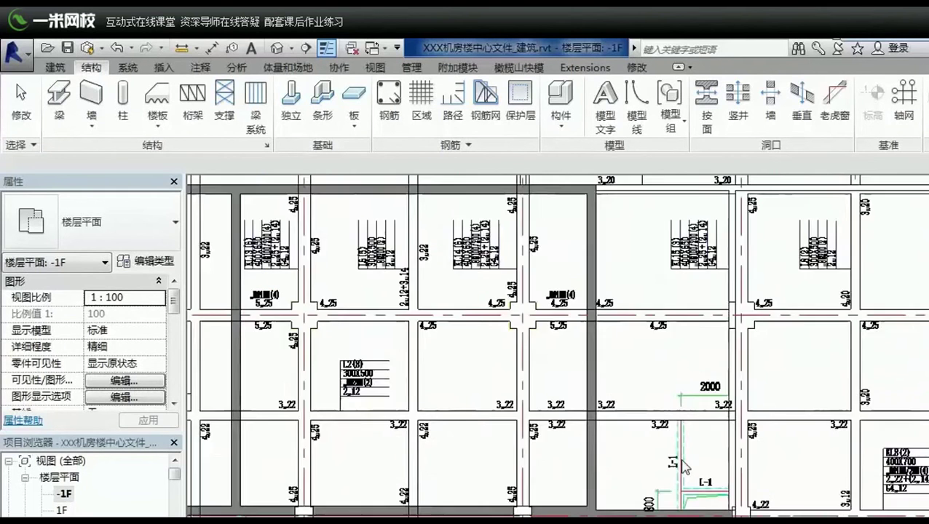
scroll(684, 466, "up", 2)
scroll(626, 451, "up", 2)
scroll(582, 440, "up", 2)
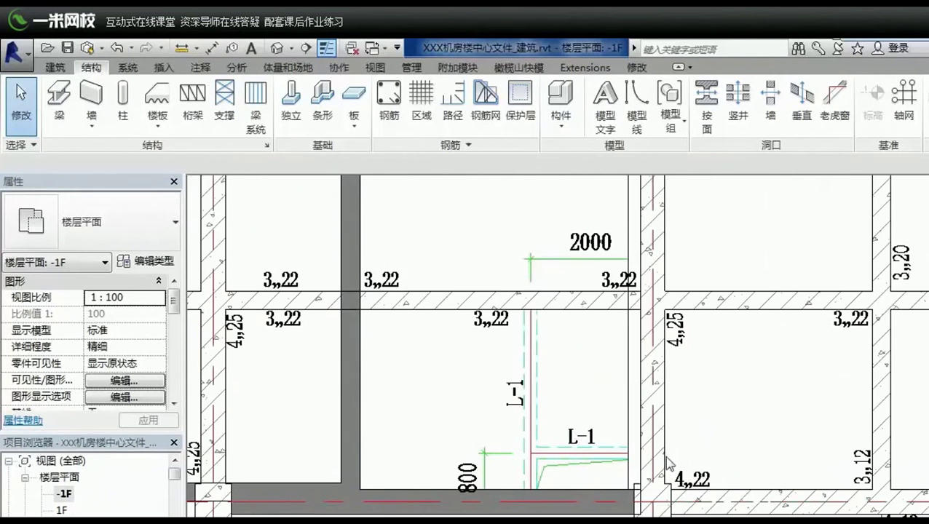
scroll(668, 466, "down", 1)
middle_click_drag(684, 386, 550, 265)
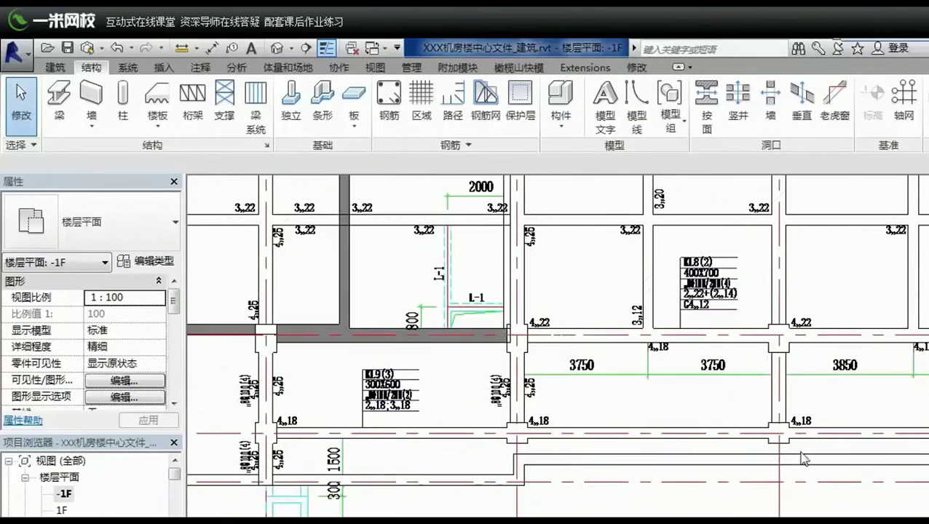
middle_click_drag(717, 459, 503, 389)
middle_click_drag(825, 450, 782, 351)
scroll(676, 436, "down", 2)
middle_click_drag(669, 408, 677, 374)
scroll(536, 457, "up", 2)
mouse_move(479, 418)
middle_mouse_down()
mouse_move(707, 507)
mouse_move(406, 286)
middle_mouse_up()
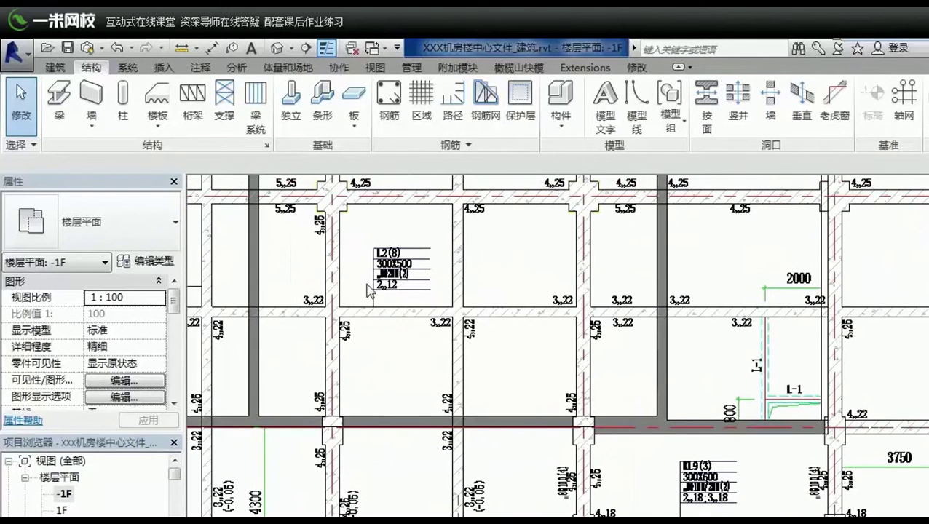
- Start the Beam tool with the 200 x 400mm concrete rectangular size
left_click(58, 102)
left_click(91, 218)
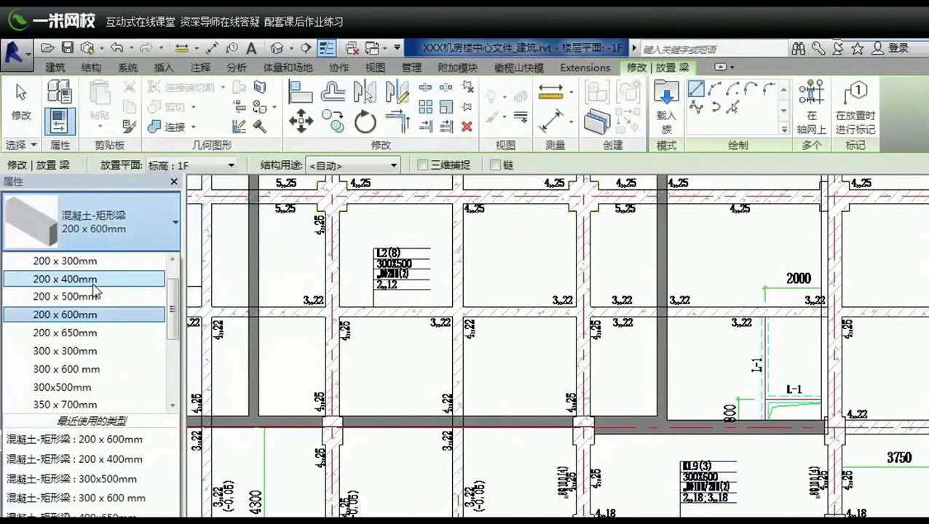
left_click(95, 279)
scroll(757, 422, "up", 2)
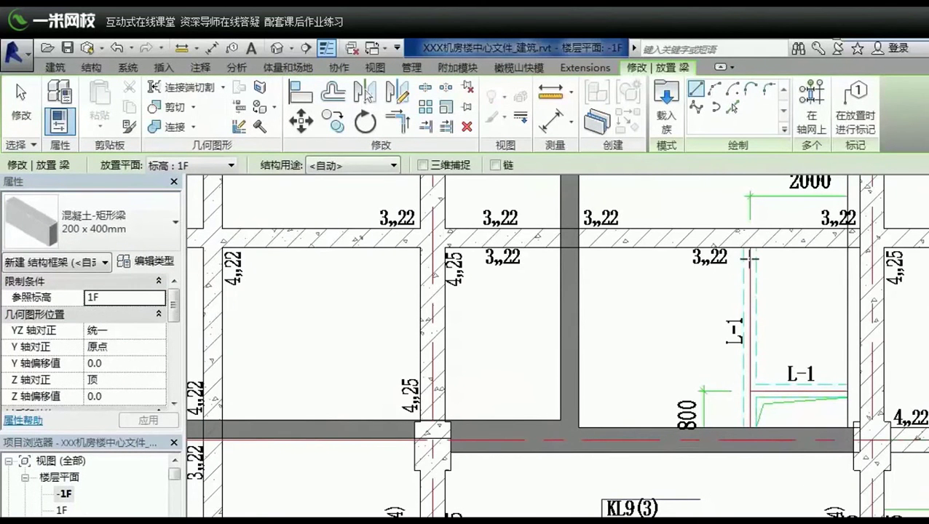
key("r")
key("p")
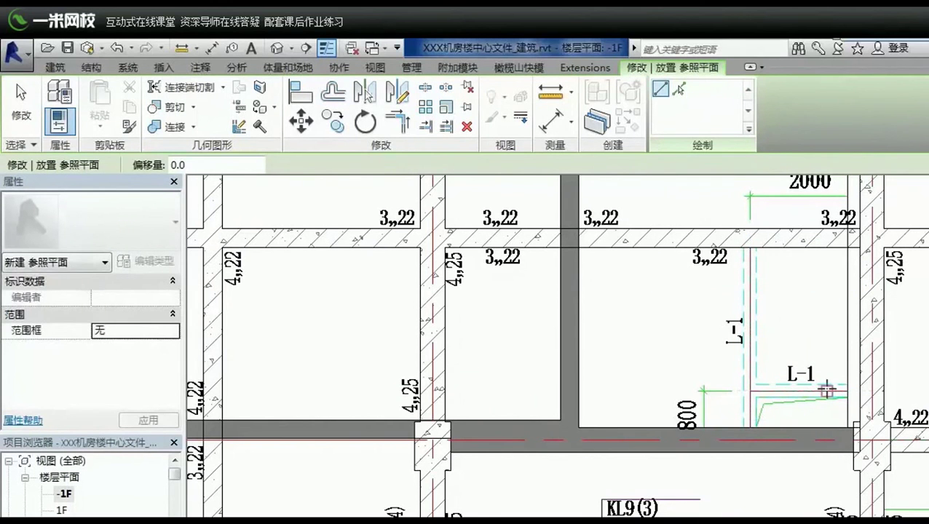
key("b")
key("m")
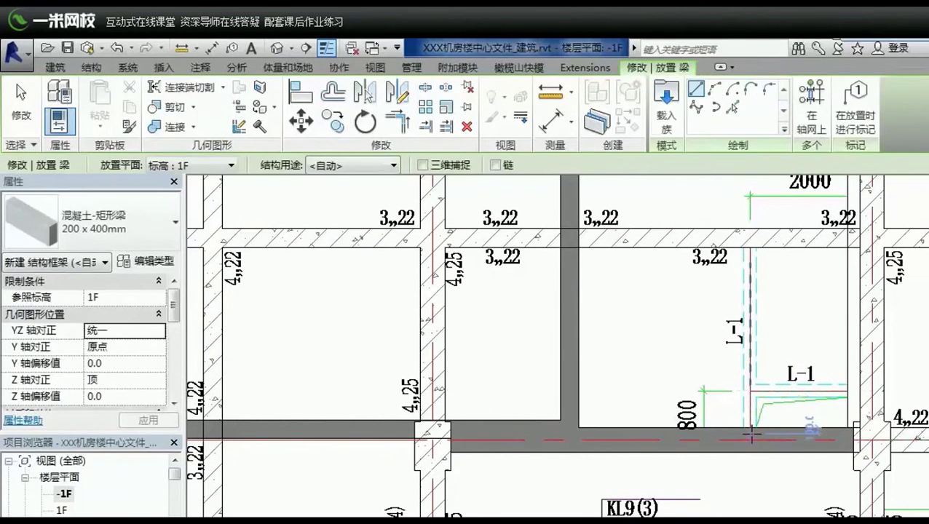
- Draw beams along the vertical L-1 line and the horizontal L-1 line to the wall
left_click(752, 435)
left_click(751, 245)
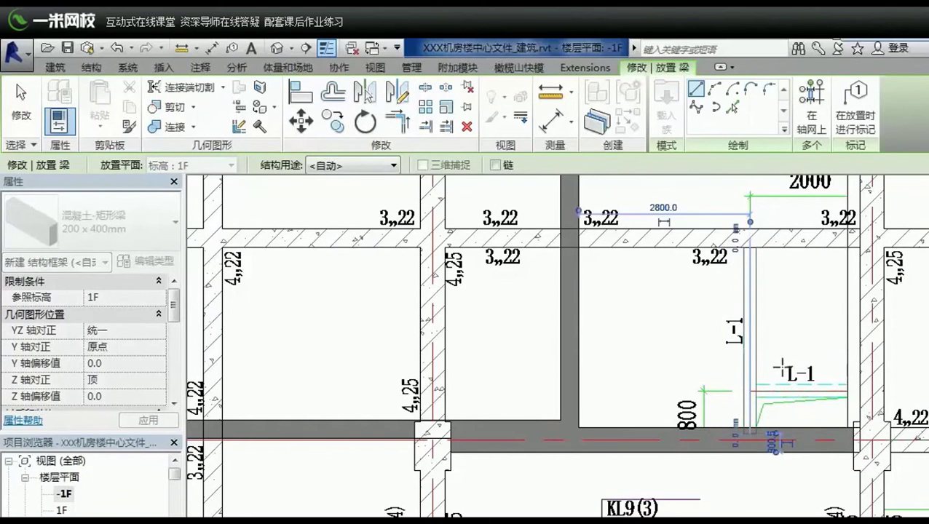
left_click(755, 391)
left_click(870, 392)
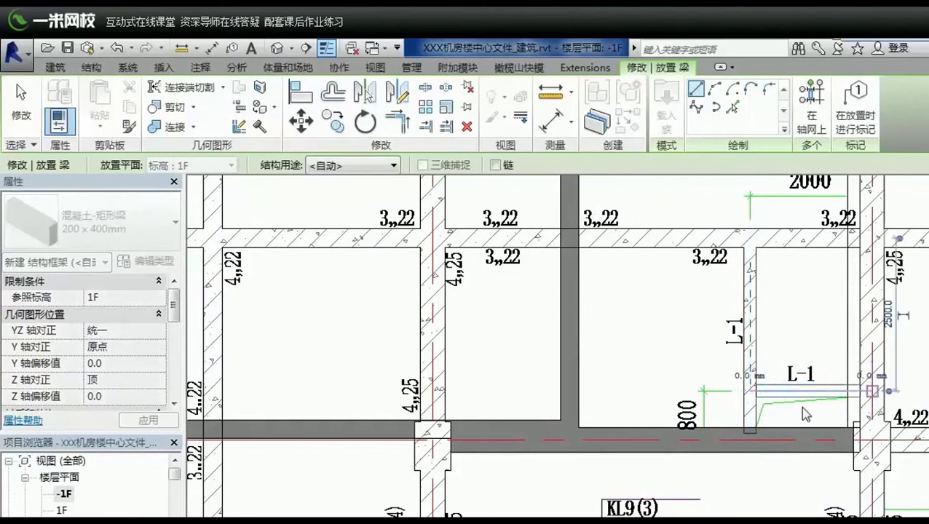
key("Escape")
key("Escape")
scroll(749, 430, "up", 2)
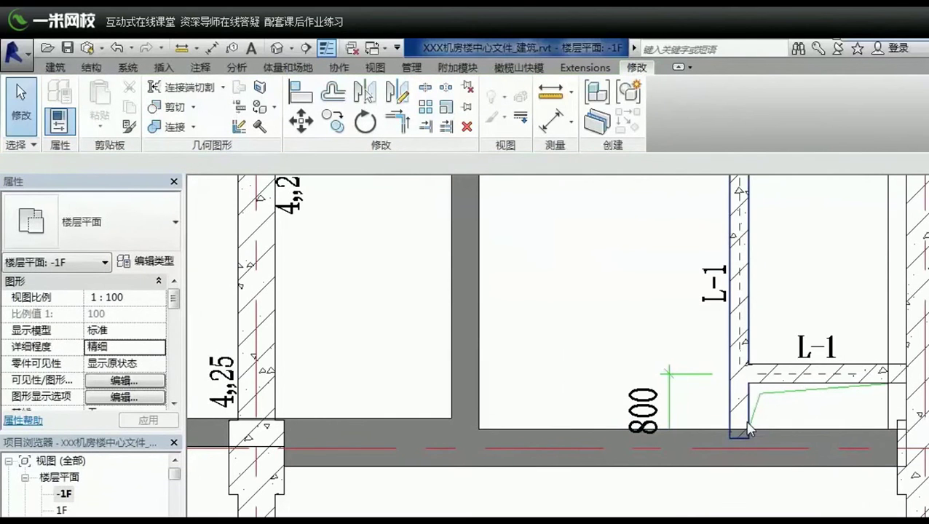
key("a")
key("l")
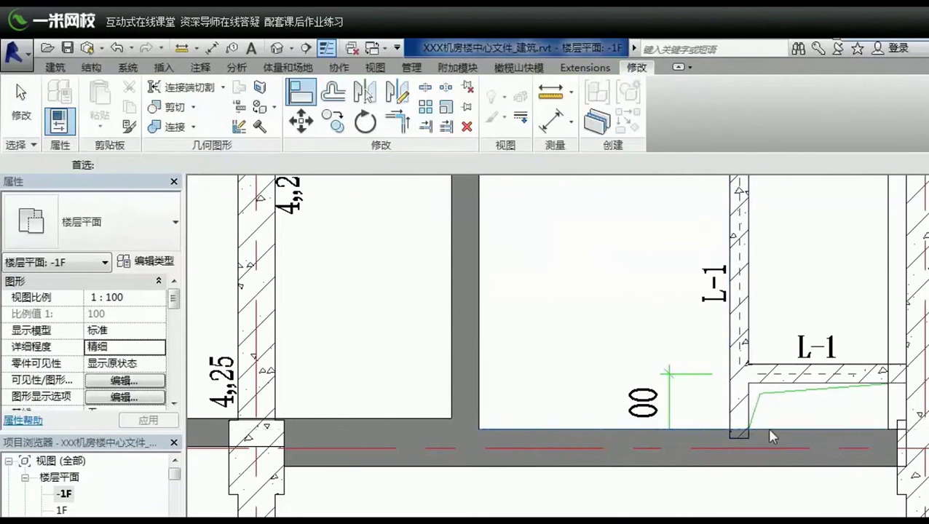
key("Escape")
scroll(796, 430, "down", 5)
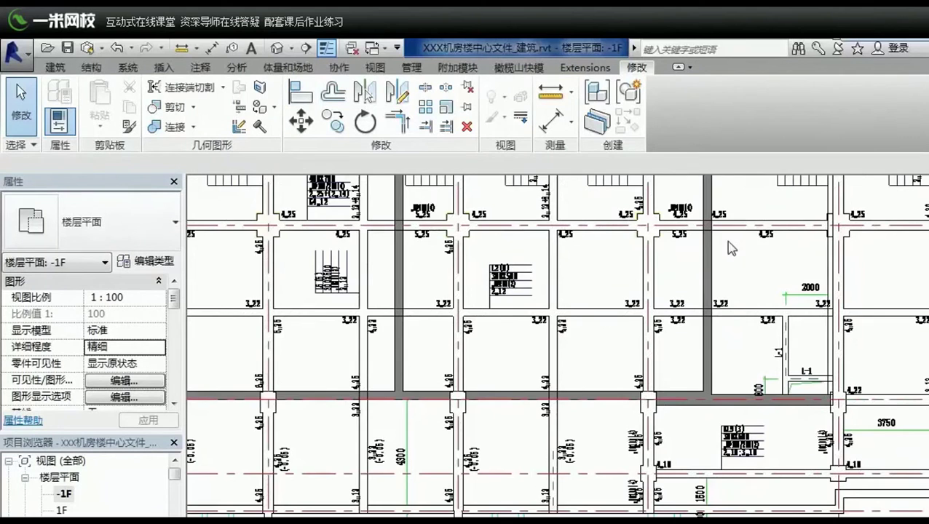
scroll(575, 367, "down", 2)
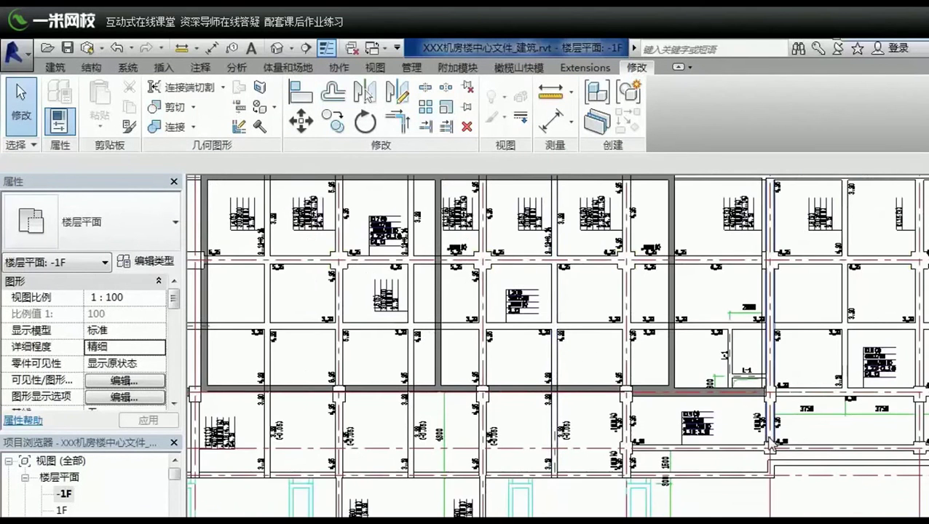
scroll(808, 442, "down", 1)
middle_click_drag(644, 426, 669, 437)
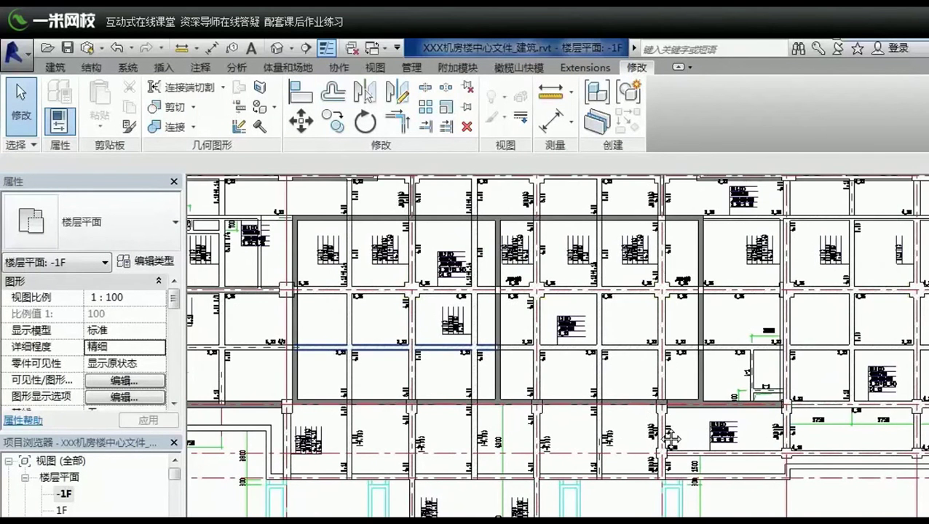
scroll(561, 397, "down", 1)
scroll(818, 390, "down", 1)
scroll(902, 415, "up", 2)
middle_click_drag(903, 418, 841, 414)
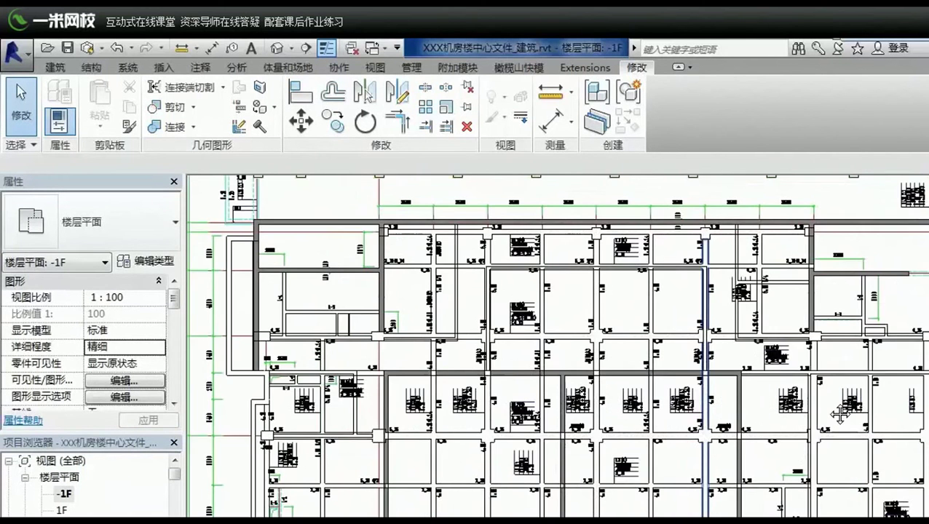
scroll(895, 280, "up", 1)
scroll(816, 240, "up", 3)
scroll(874, 243, "up", 2)
scroll(888, 334, "down", 1)
mouse_move(546, 301)
middle_mouse_down()
mouse_move(556, 322)
mouse_move(551, 349)
mouse_move(513, 361)
middle_mouse_up()
mouse_move(867, 337)
middle_mouse_down()
mouse_move(750, 359)
mouse_move(717, 354)
middle_mouse_up()
scroll(750, 359, "up", 1)
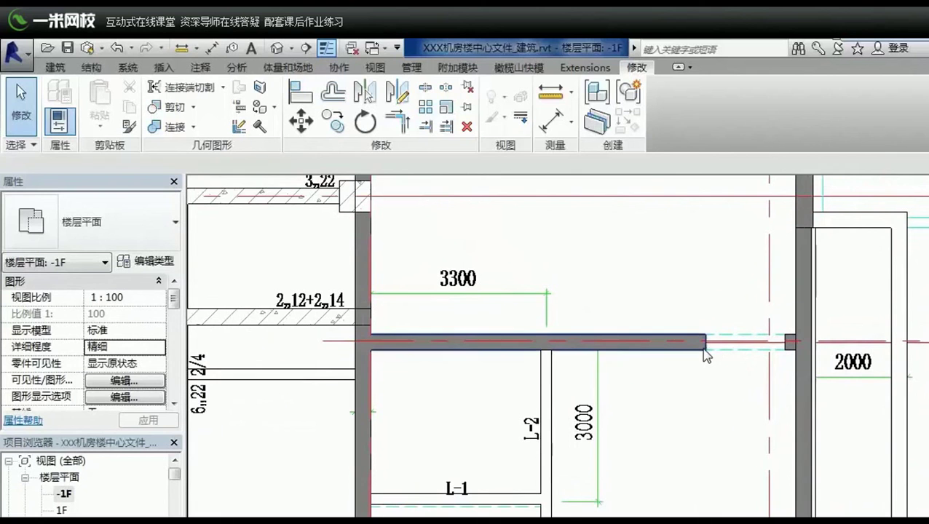
- Drag the horizontal concrete wall's right end over to meet the vertical wall
left_click(702, 346)
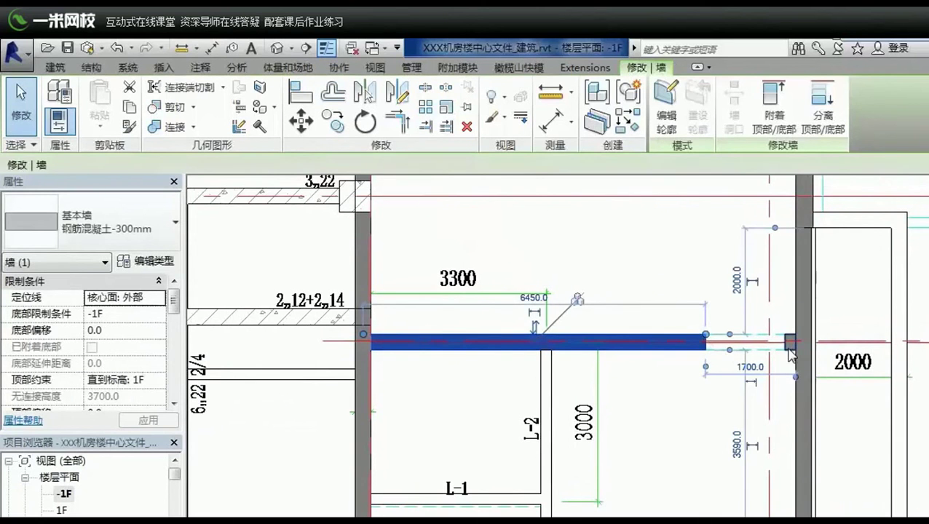
key("Escape")
left_click(698, 343)
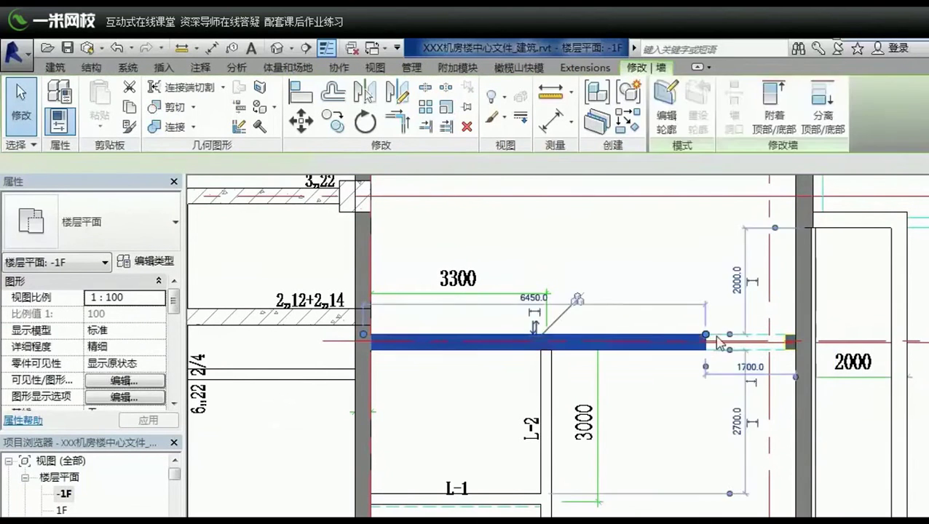
left_click(725, 344)
left_click(712, 343)
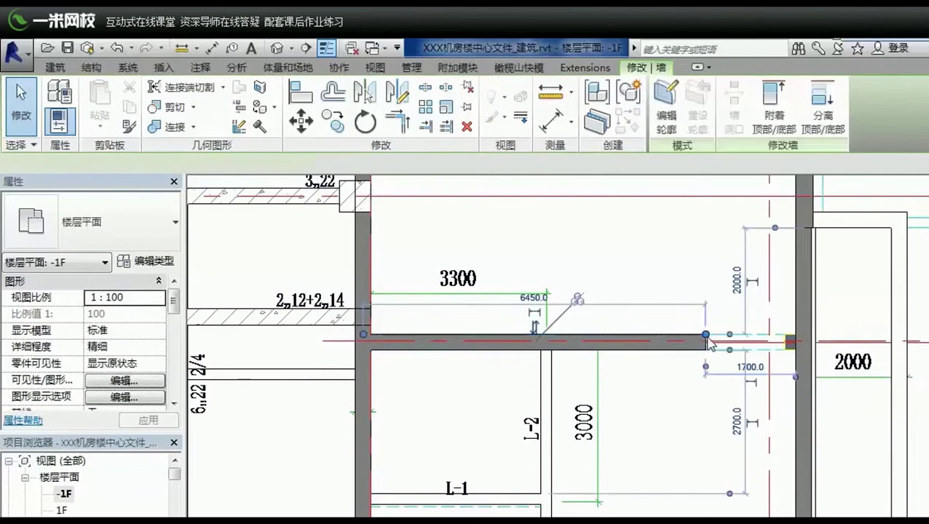
mouse_move(706, 335)
left_mouse_down()
mouse_move(799, 361)
mouse_move(795, 341)
left_mouse_up()
scroll(795, 336, "up", 3)
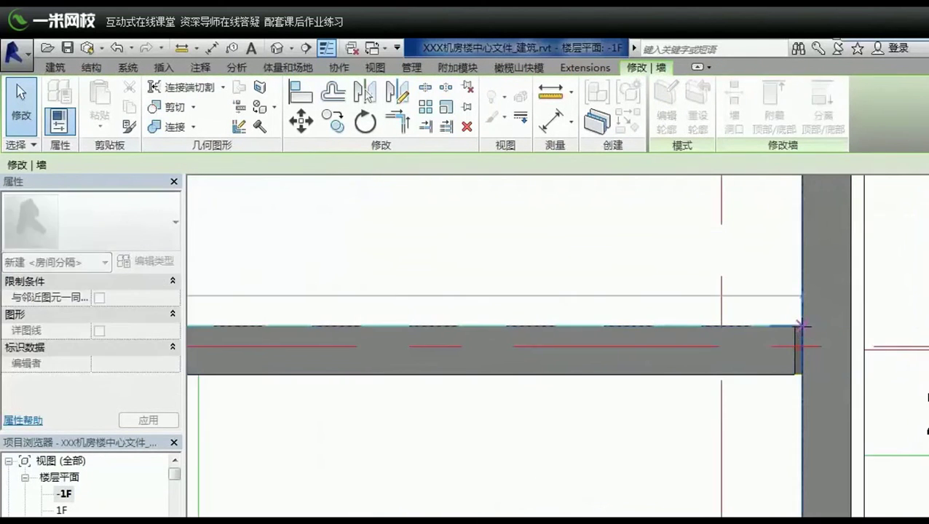
left_click(786, 401)
- Select the upper concrete beam and view its right-click options
scroll(787, 410, "down", 3)
scroll(793, 405, "down", 2)
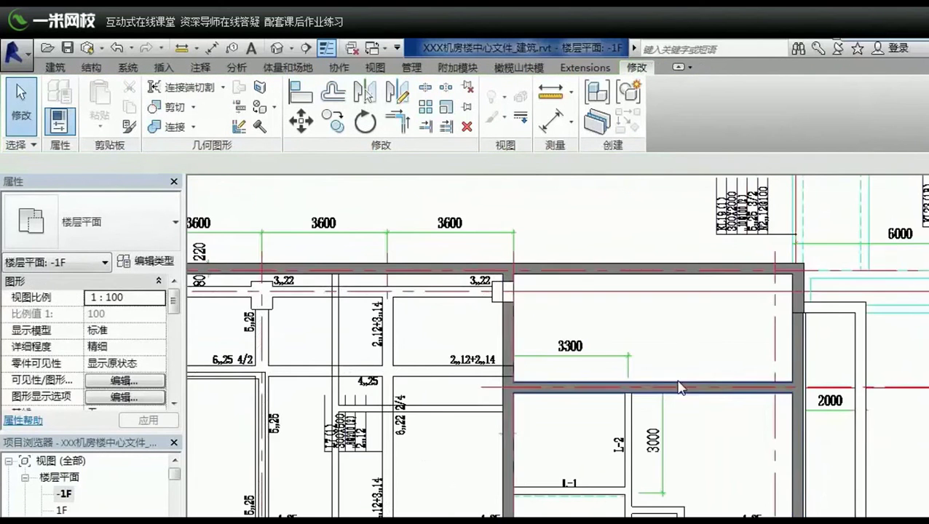
middle_click_drag(639, 413, 831, 279)
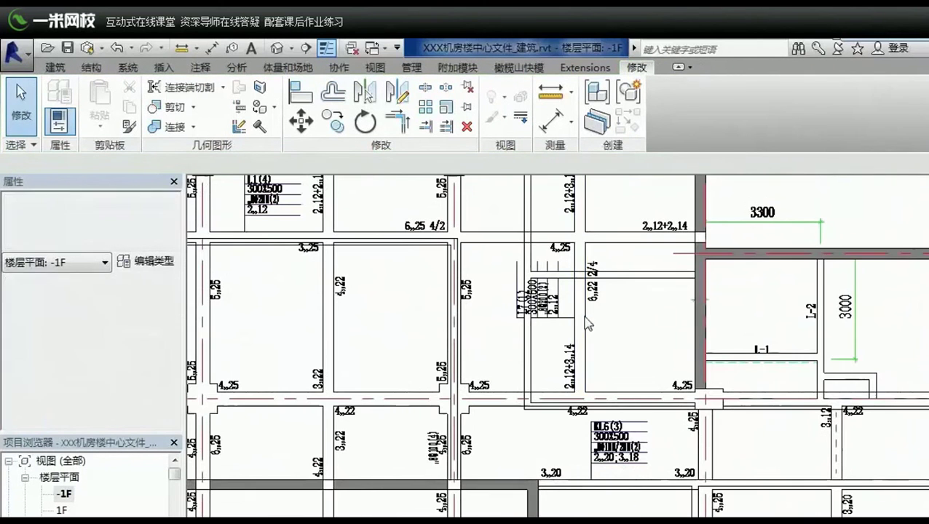
left_click(614, 240)
right_click(614, 246)
left_click(640, 437)
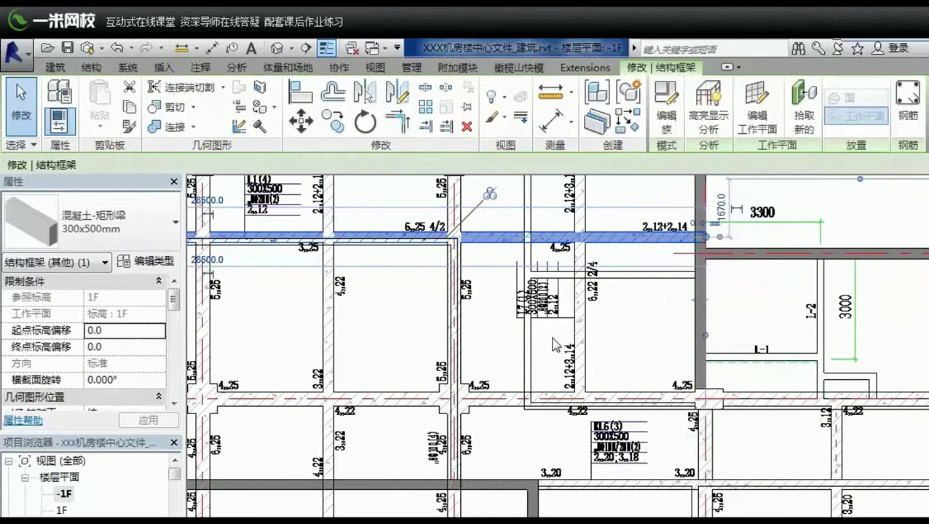
- Select all instances of the 400x700mm beam in the entire project
middle_click_drag(457, 385, 567, 337)
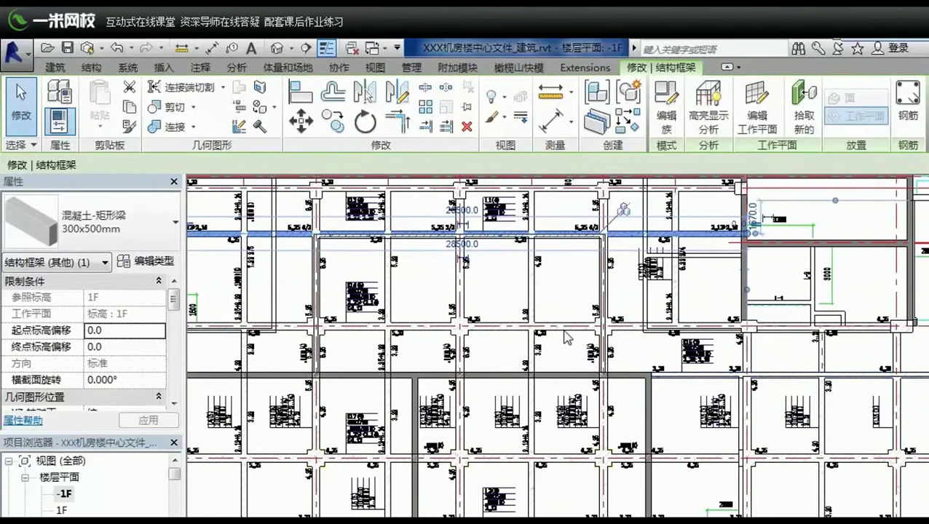
left_click(565, 327)
right_click(564, 327)
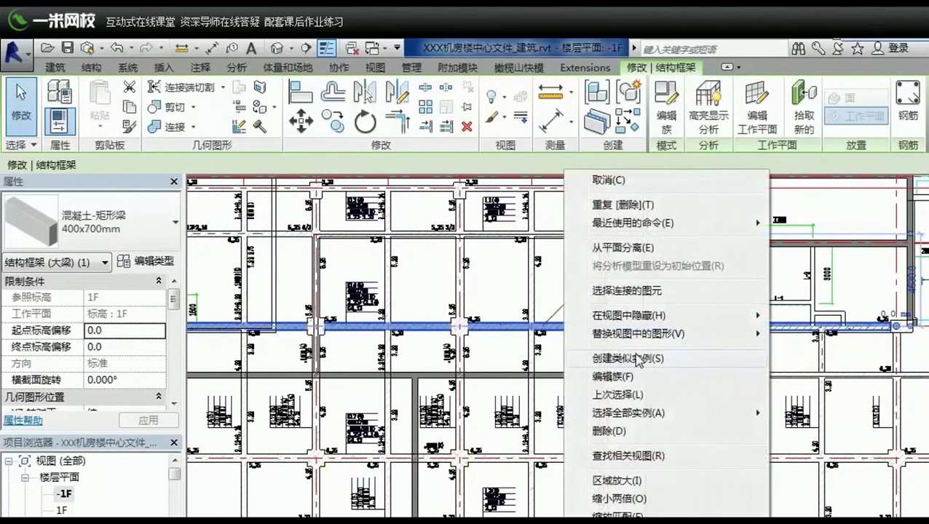
mouse_move(627, 413)
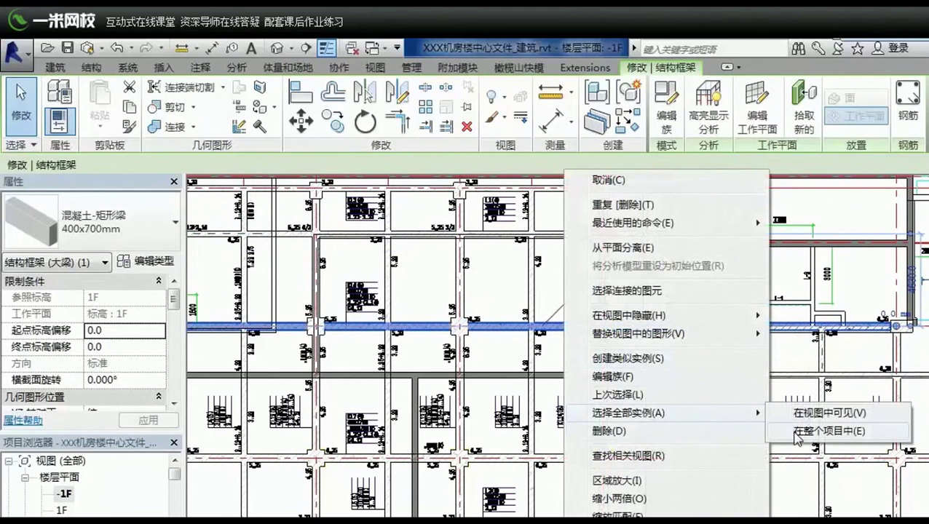
left_click(795, 432)
left_click_drag(174, 300, 176, 350)
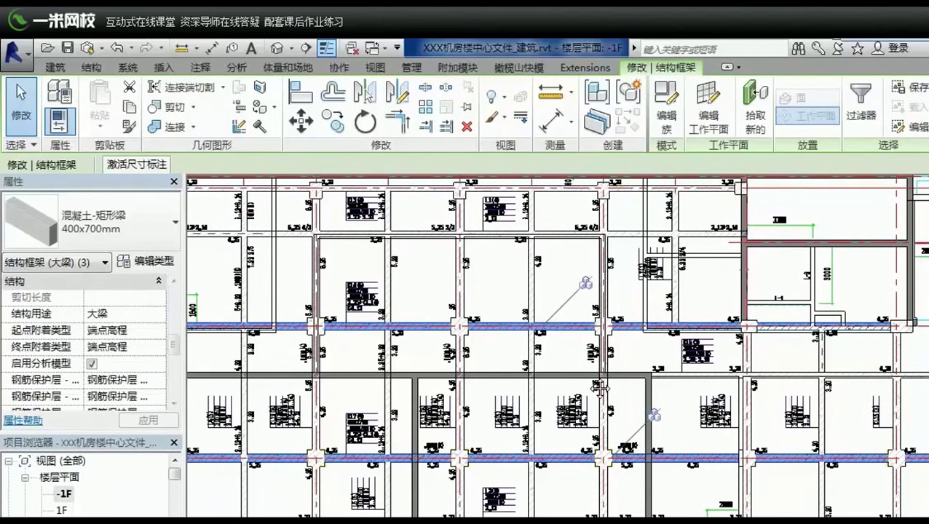
middle_click_drag(598, 388, 602, 383)
scroll(643, 483, "down", 2)
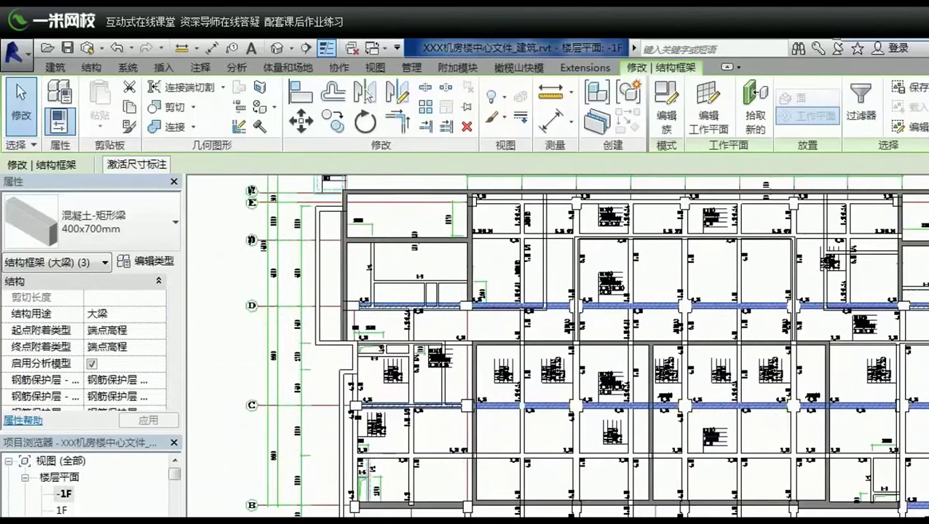
scroll(188, 237, "up", 2)
scroll(87, 342, "up", 5)
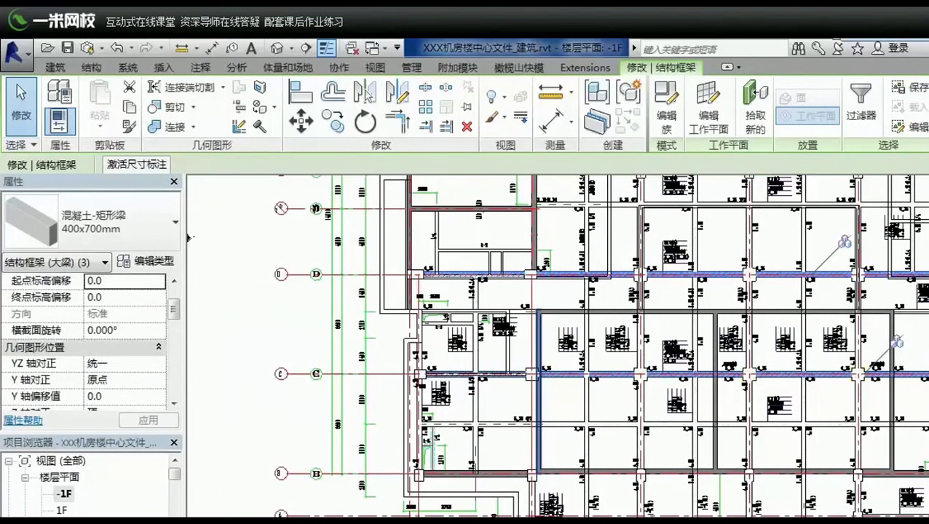
- Temporarily isolate the beam category in the -1F view
right_click(355, 475)
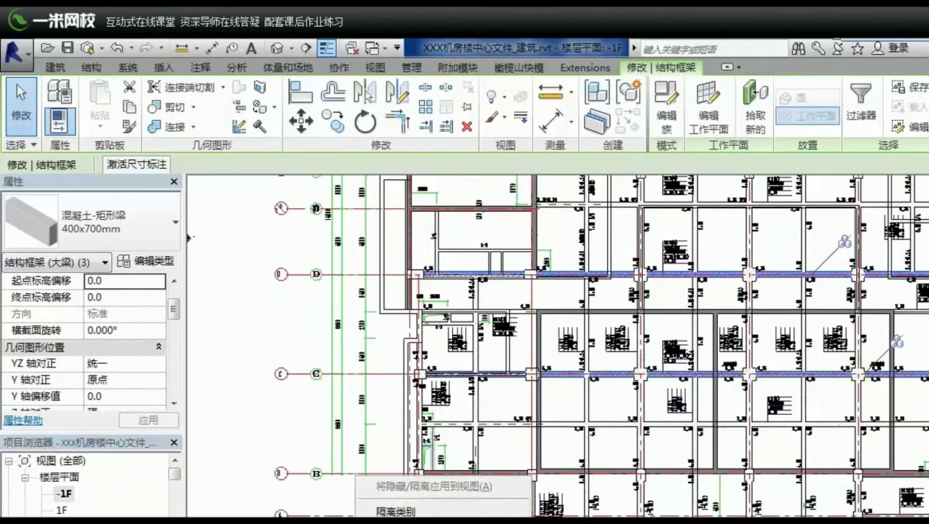
left_click(395, 512)
scroll(459, 366, "down", 2)
scroll(458, 366, "down", 2)
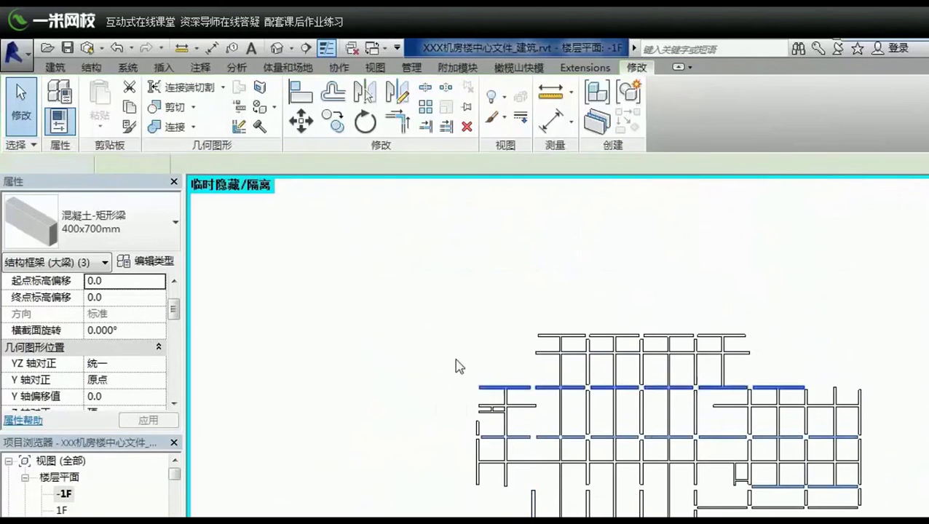
- Window-select all the isolated beams and assign them to the 结构 workset
left_click(459, 366)
left_click_drag(910, 513, 182, 382)
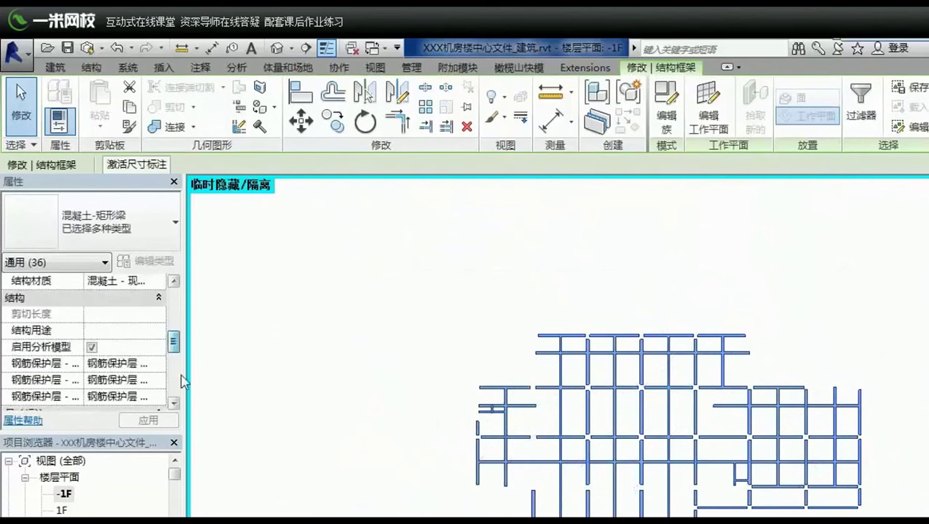
scroll(161, 348, "down", 5)
left_click(156, 315)
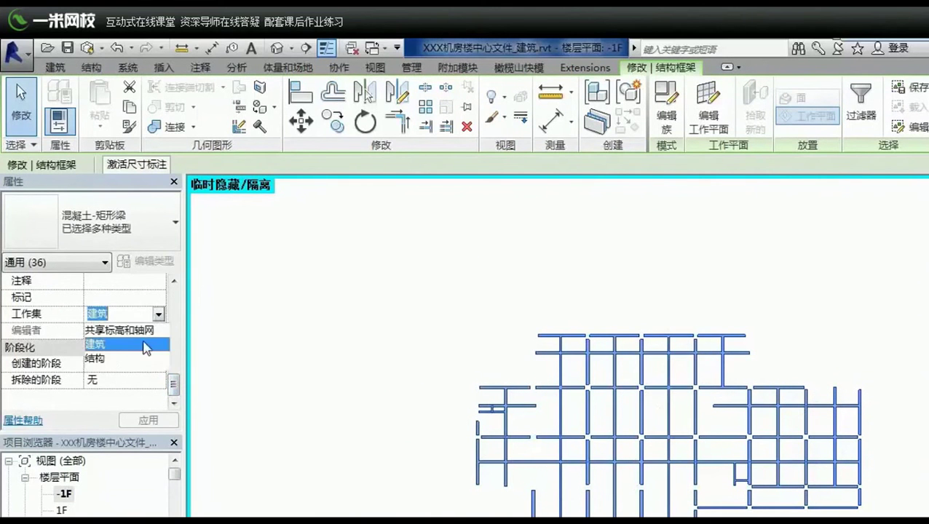
left_click(122, 359)
left_click(148, 420)
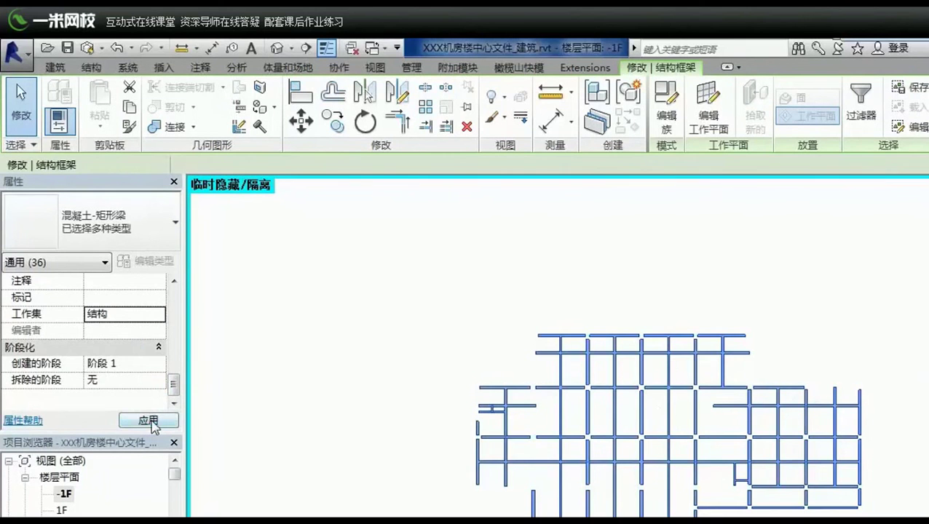
left_click(364, 375)
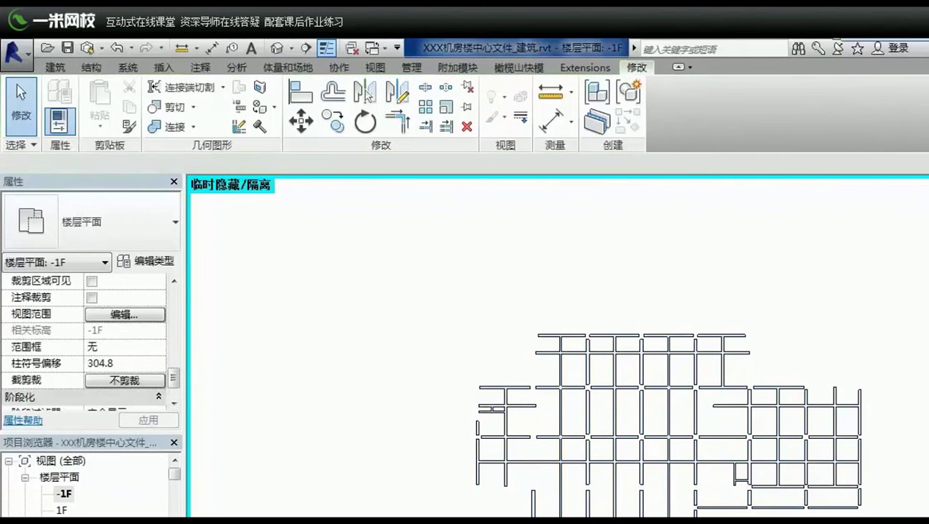
left_click(358, 520)
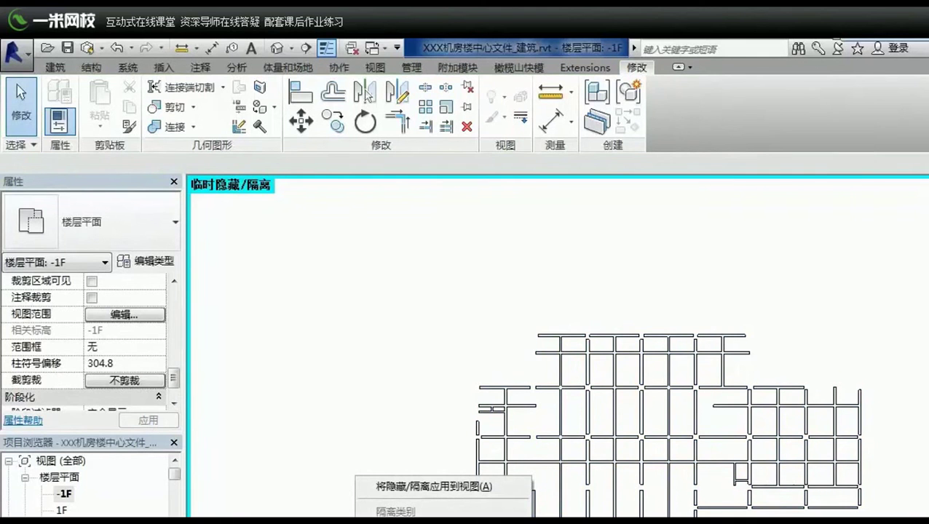
- Reset the temporary isolation with HR so the full -1F plan with grids and annotations shows again
key("Escape")
key("h")
key("r")
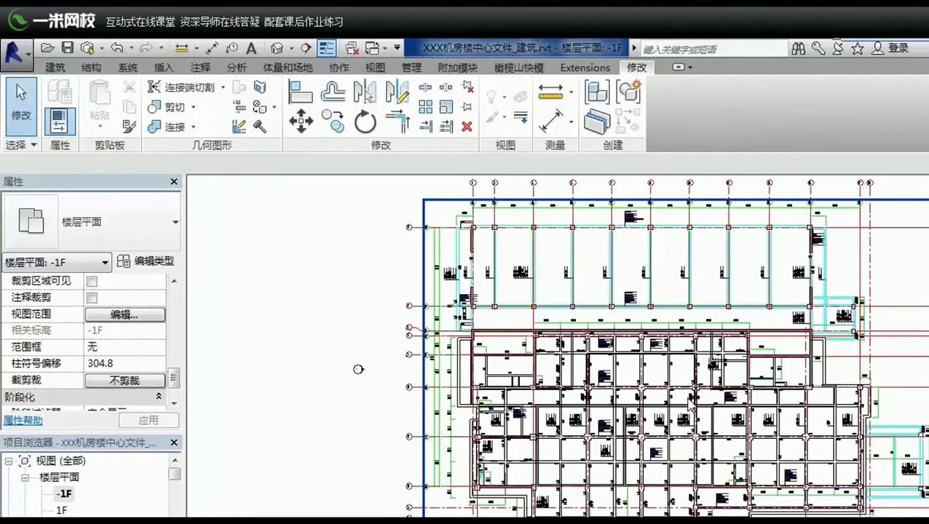
scroll(601, 393, "up", 2)
scroll(601, 393, "up", 2)
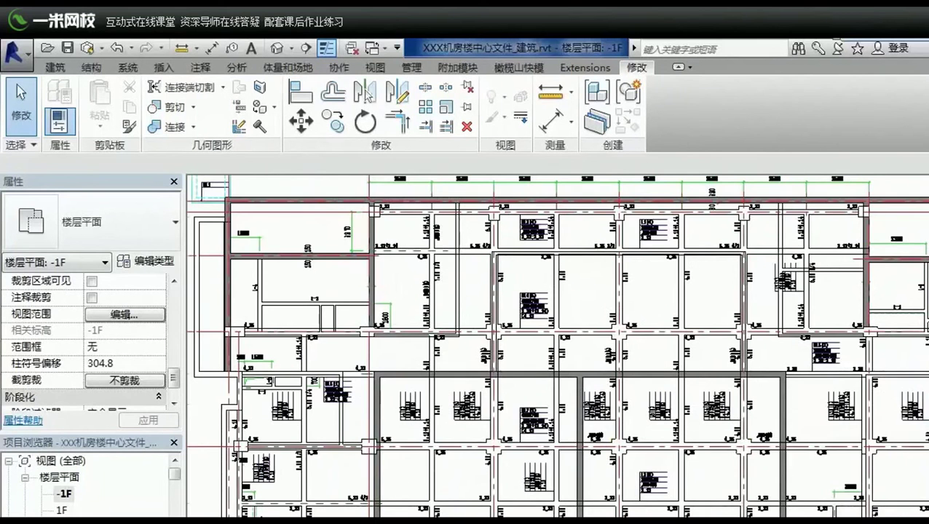
scroll(394, 338, "up", 1)
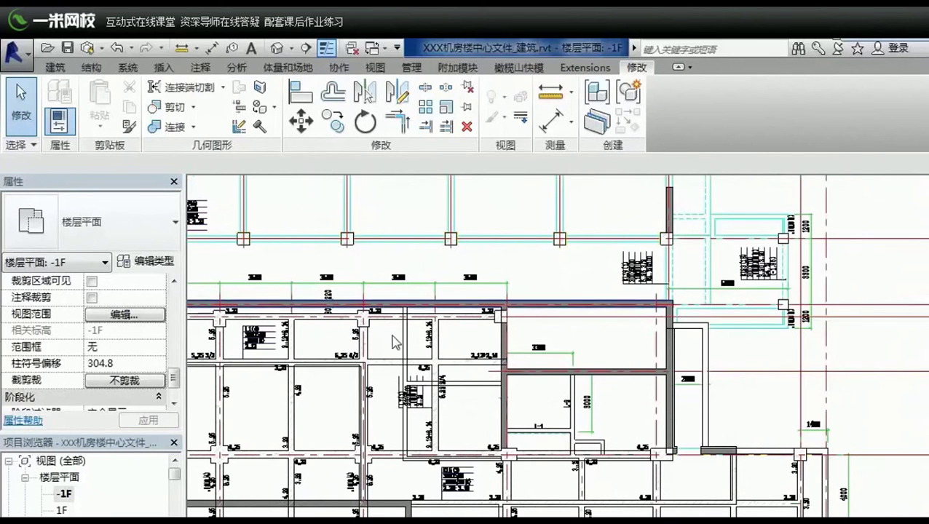
mouse_move(774, 461)
middle_mouse_down()
mouse_move(502, 476)
mouse_move(590, 400)
middle_mouse_up()
scroll(601, 314, "up", 1)
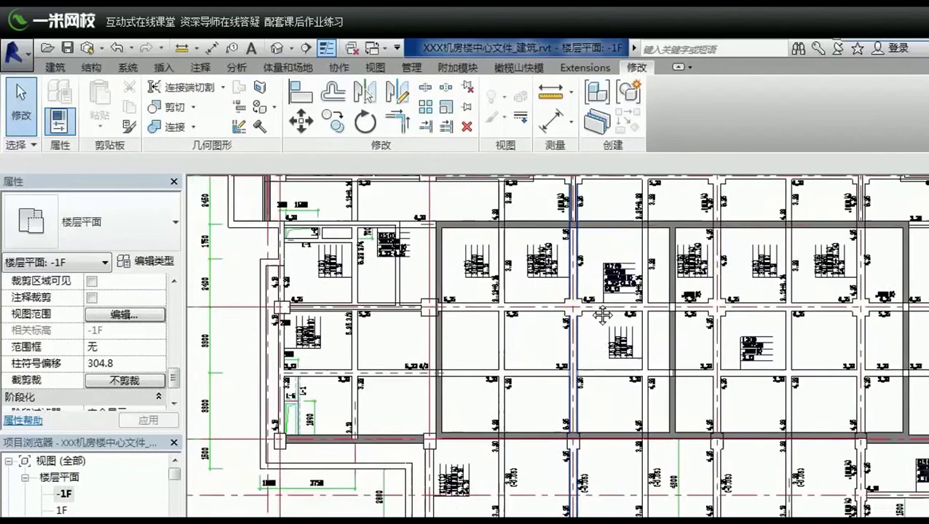
scroll(498, 472, "up", 1)
scroll(447, 502, "up", 1)
scroll(425, 464, "up", 1)
mouse_move(464, 519)
middle_mouse_down()
mouse_move(466, 472)
mouse_move(441, 412)
middle_mouse_up()
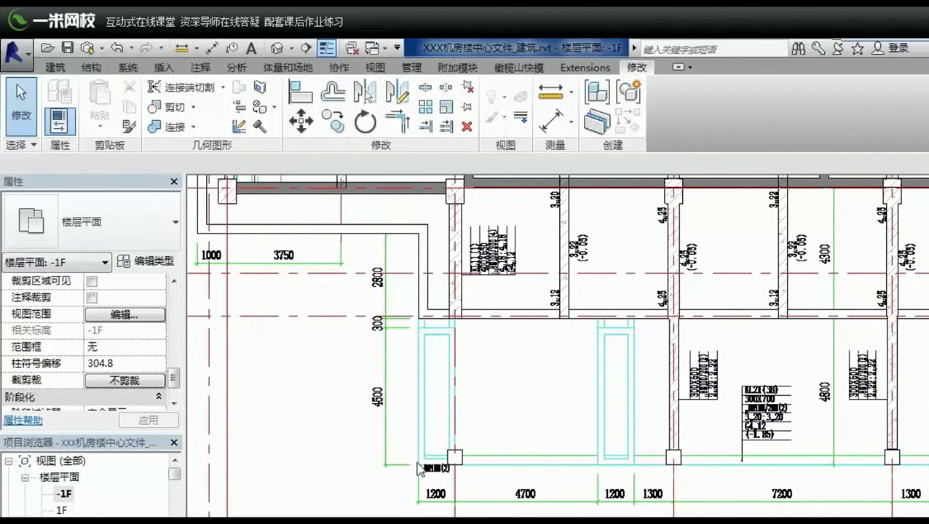
- Pan to the mirrored bay past the KL21 label and list the Architecture wall types
scroll(530, 486, "up", 2)
middle_click_drag(826, 484, 306, 495)
middle_click_drag(857, 506, 293, 512)
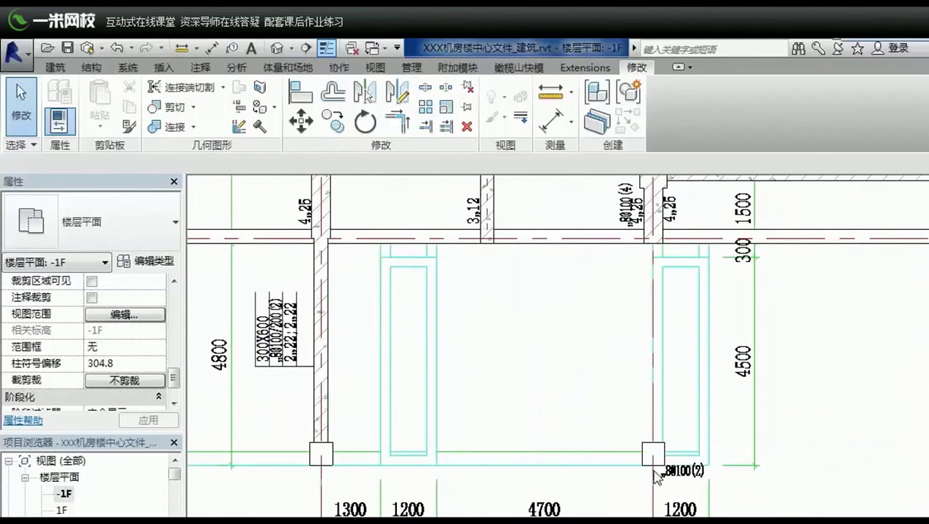
scroll(657, 476, "down", 1)
scroll(658, 477, "down", 2)
scroll(371, 429, "up", 2)
middle_click_drag(326, 435, 751, 415)
middle_click_drag(387, 463, 660, 450)
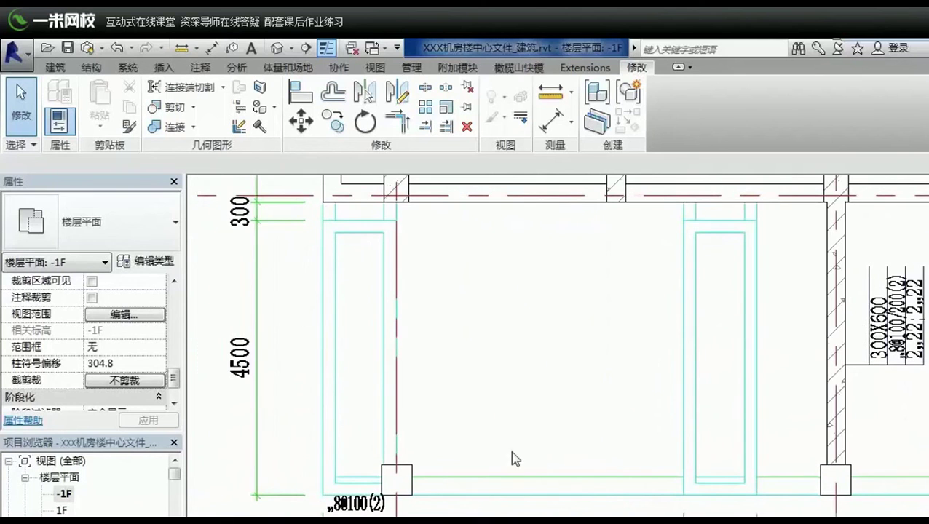
left_click(56, 71)
left_click(53, 121)
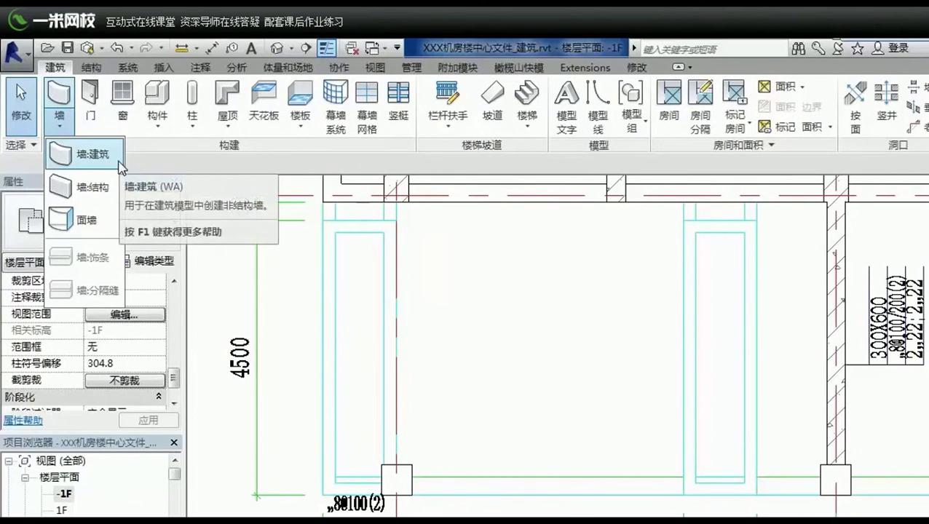
- Start a beam and duplicate the 300 x 600 mm concrete type as 300x700mm with h 700
left_click(88, 69)
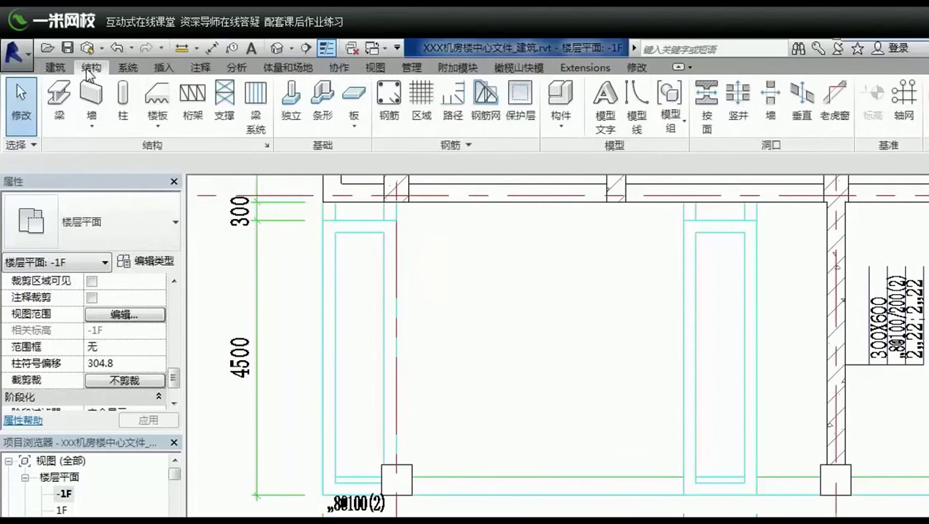
left_click(61, 107)
left_click(102, 222)
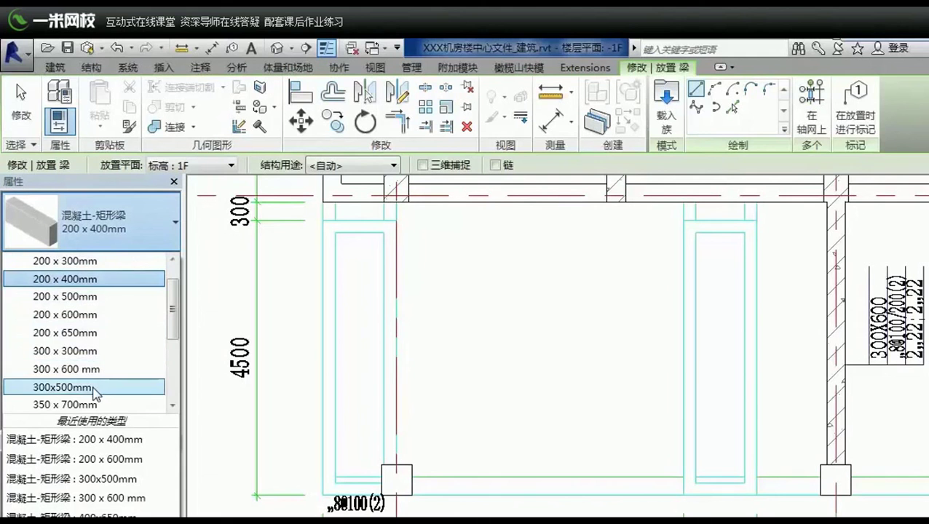
scroll(89, 404, "down", 1)
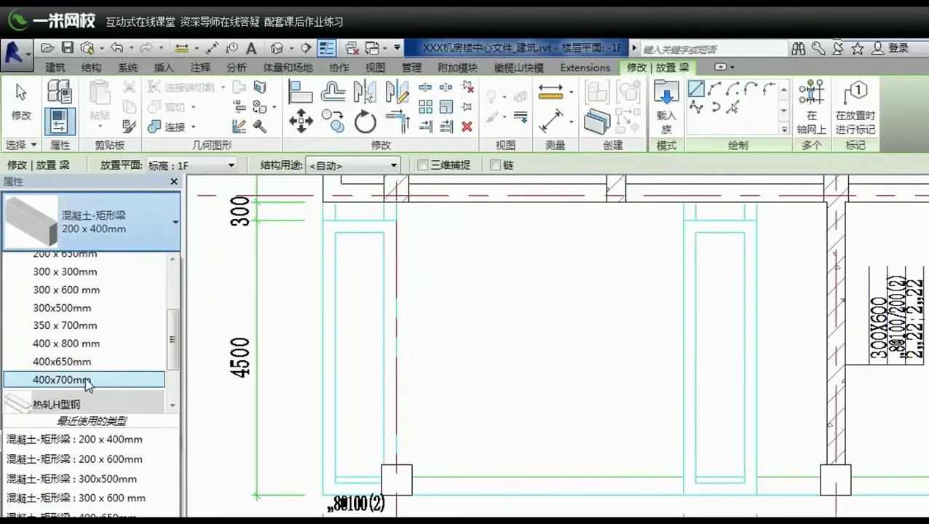
left_click(92, 283)
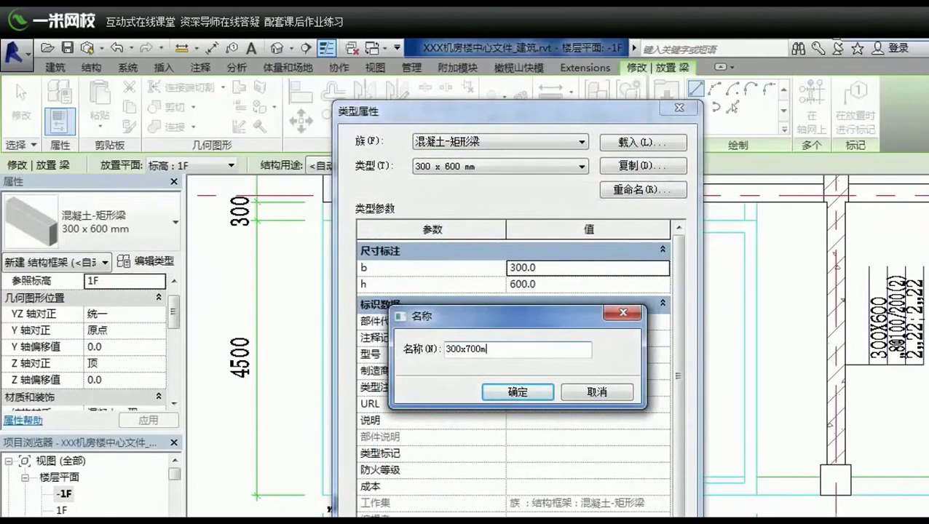
type("m")
key("Return")
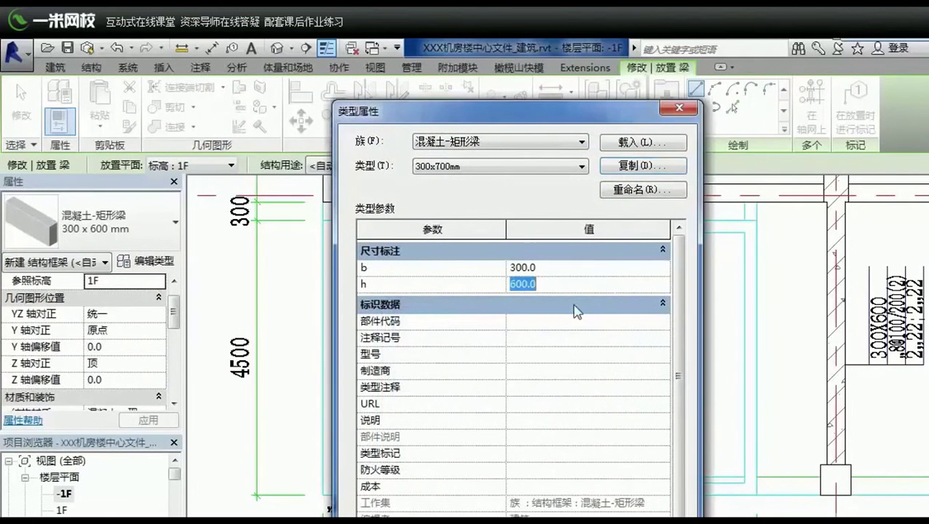
type("700")
key("Return")
key("Return")
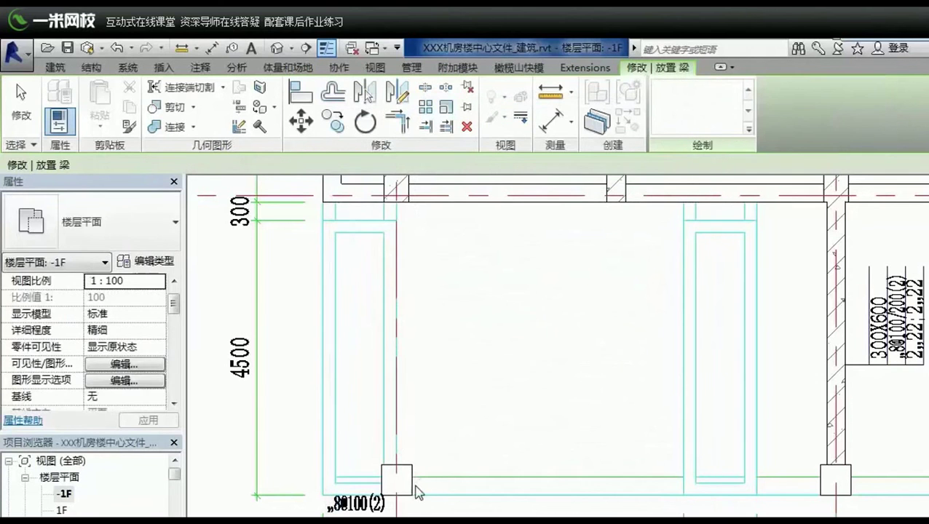
- Place a 300x700mm beam from the left column to the right column along the bay's bottom edge
left_click(411, 480)
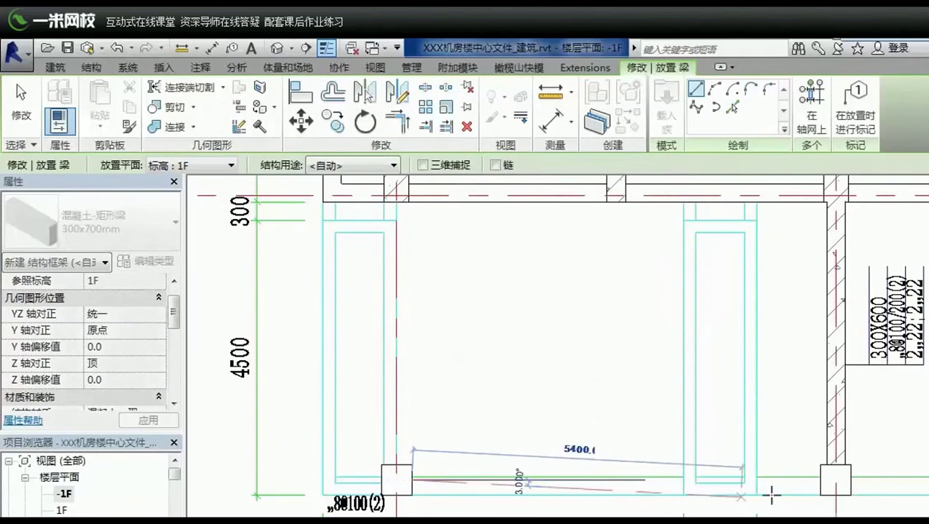
left_click(835, 481)
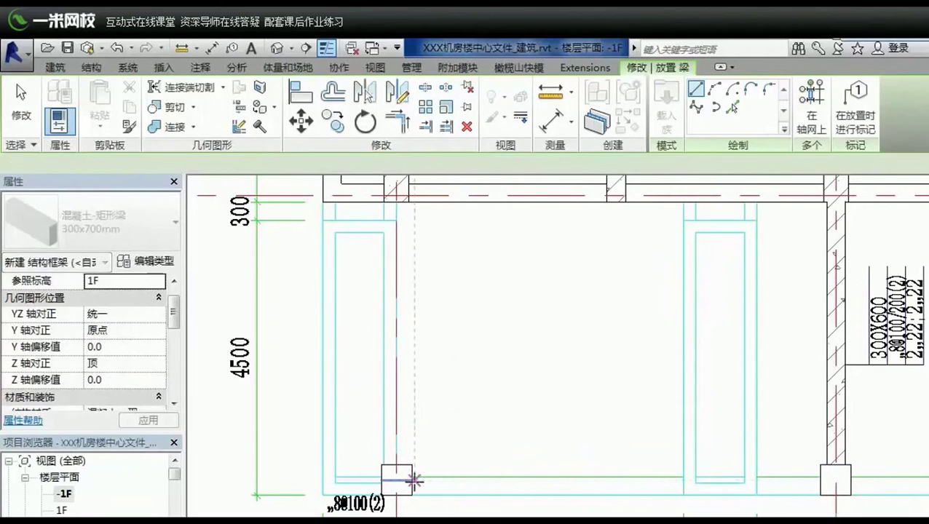
mouse_move(881, 495)
middle_mouse_down()
mouse_move(342, 422)
mouse_move(881, 473)
mouse_move(582, 496)
middle_mouse_up()
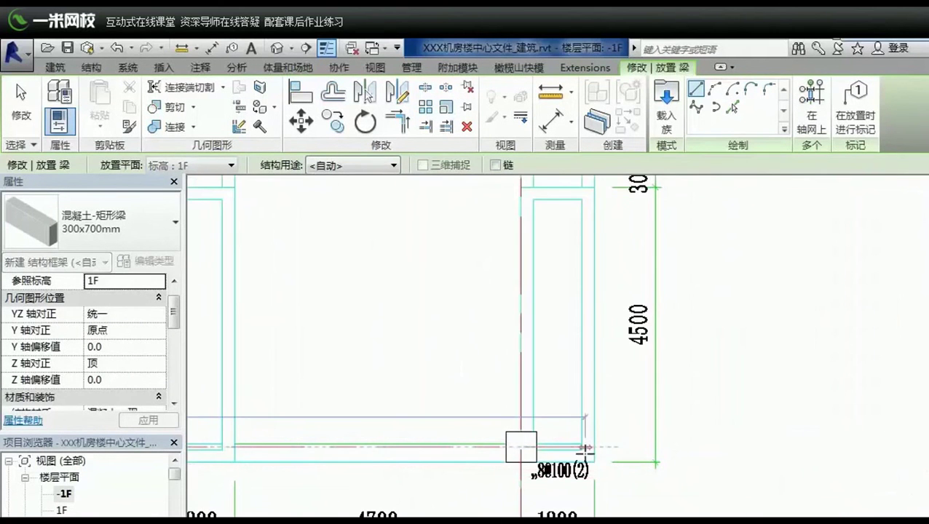
left_click(591, 447)
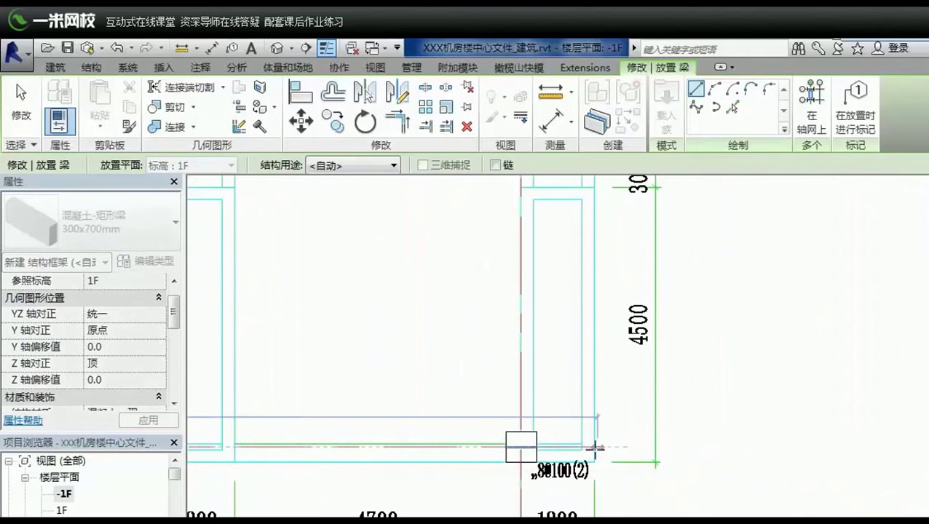
key("Escape")
key("Escape")
- Pan and zoom the -1F plan to the next beam beside the KL22(1B) 300X700 label
scroll(592, 436, "up", 2)
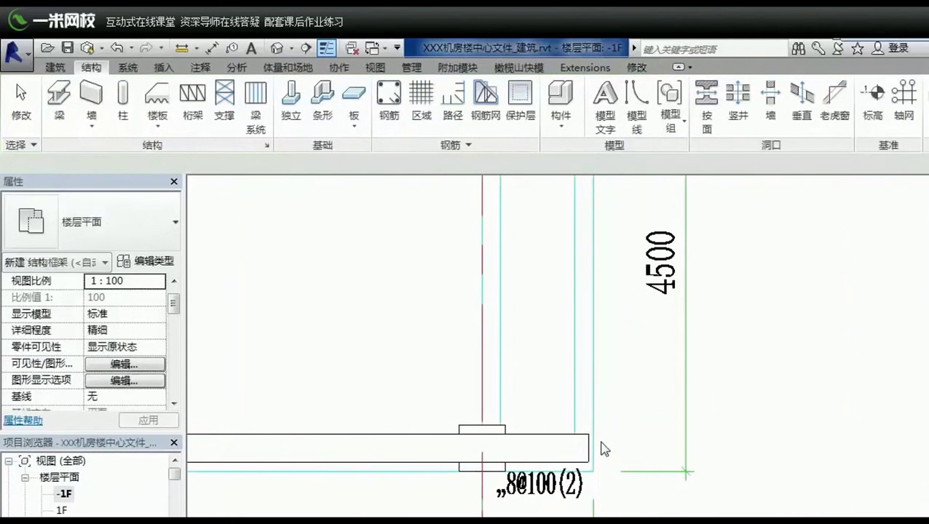
scroll(369, 436, "down", 2)
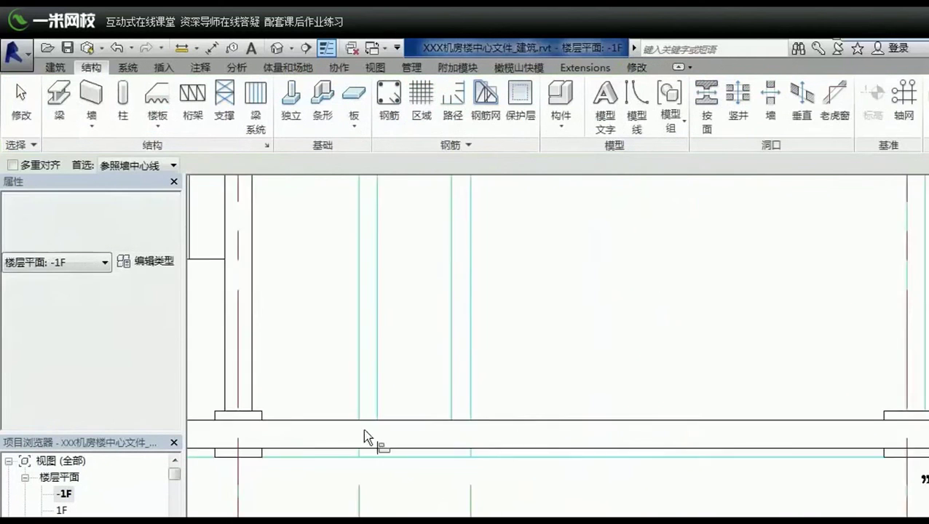
mouse_move(369, 437)
middle_mouse_down()
mouse_move(420, 394)
mouse_move(468, 390)
middle_mouse_up()
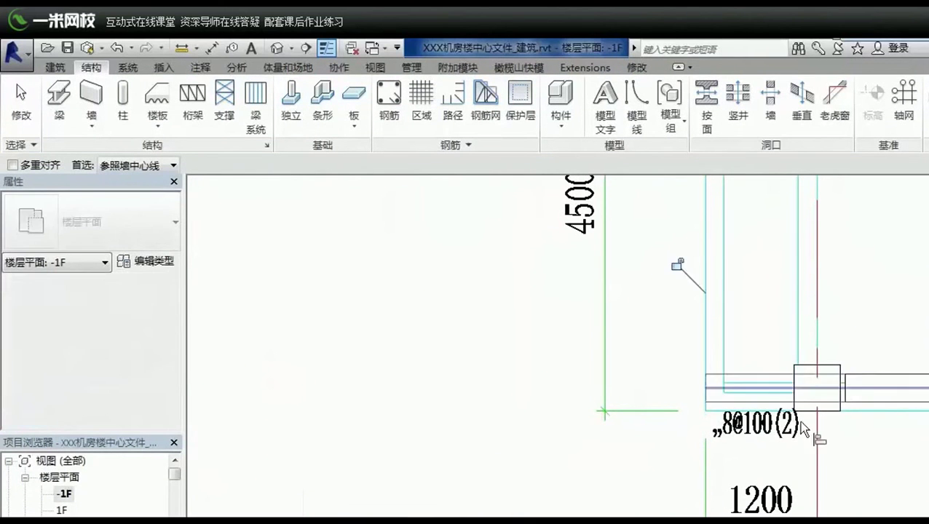
scroll(690, 477, "down", 2)
scroll(743, 389, "down", 2)
mouse_move(534, 513)
middle_mouse_down()
mouse_move(757, 408)
mouse_move(352, 386)
middle_mouse_up()
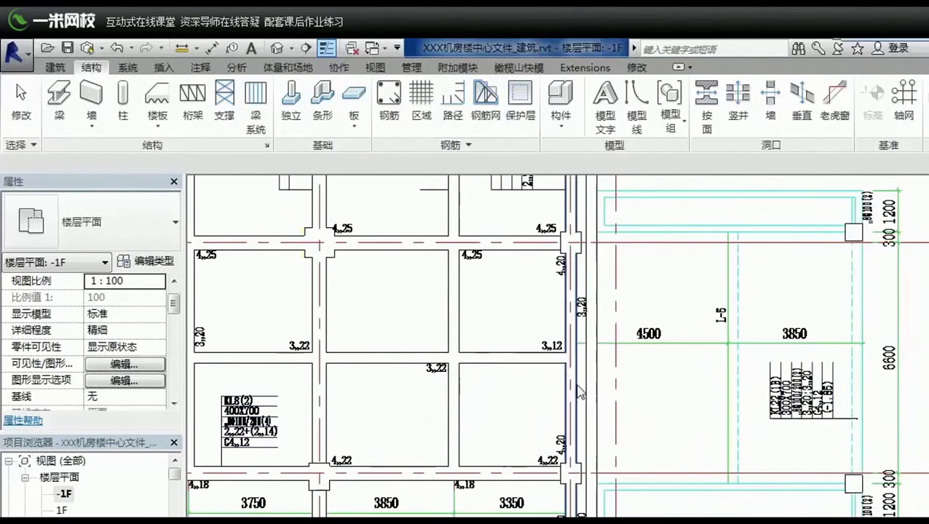
scroll(848, 266, "up", 2)
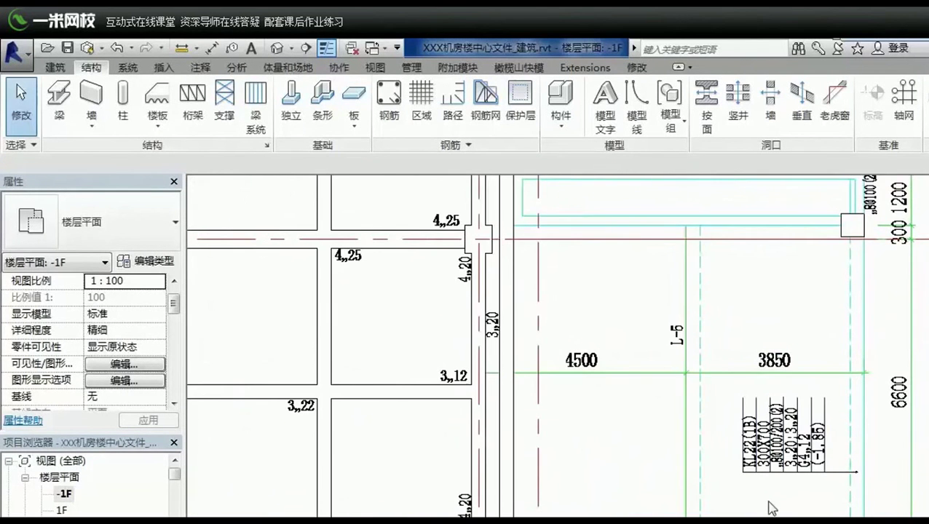
scroll(771, 502, "up", 1)
scroll(772, 480, "up", 1)
scroll(786, 472, "up", 1)
scroll(783, 472, "up", 1)
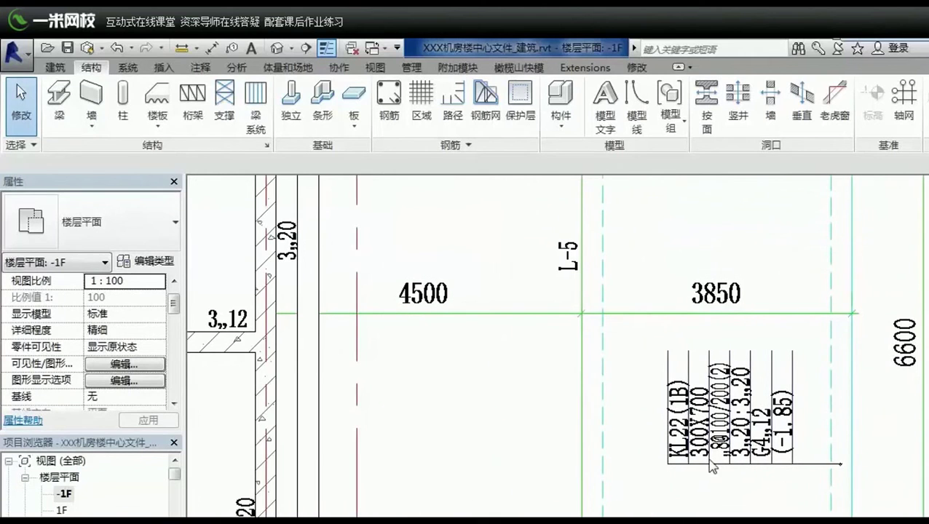